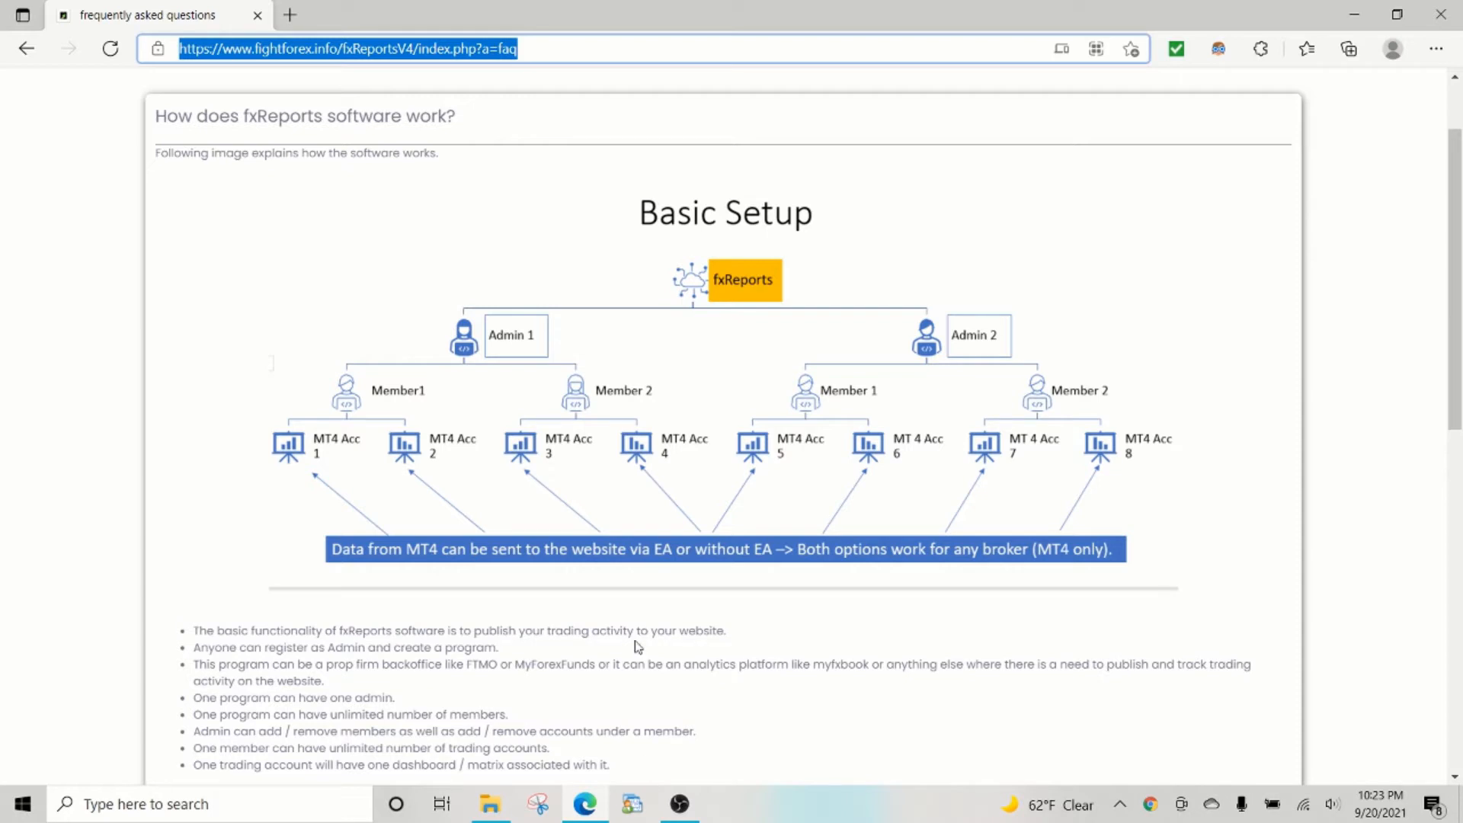
Navigate from Home to the Members Area and open the Add user form.
{"action": "scroll", "coordinate": [639, 646], "scroll_direction": "up", "scroll_amount": 2}
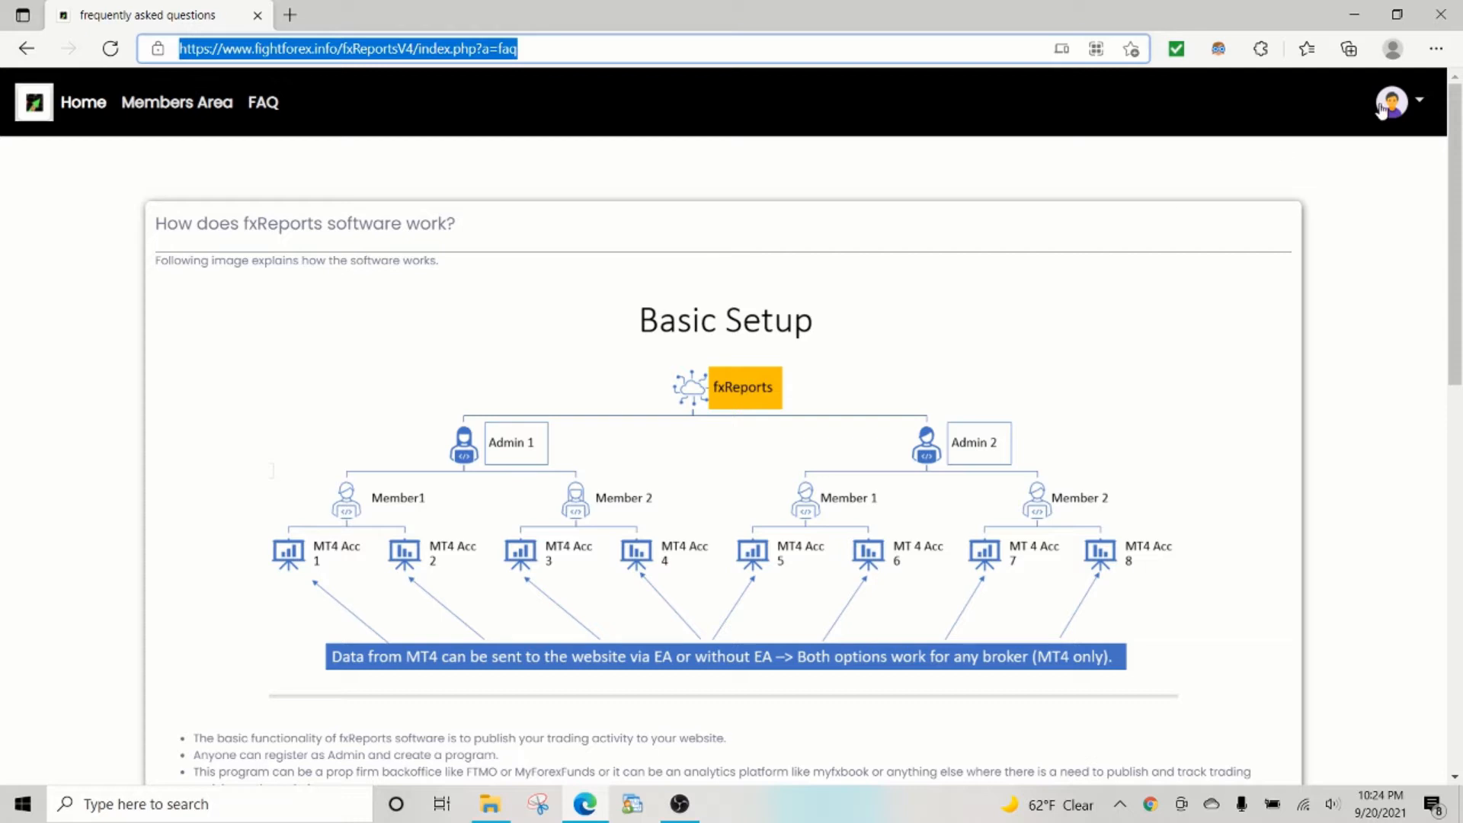
{"action": "left_click", "coordinate": [1414, 107]}
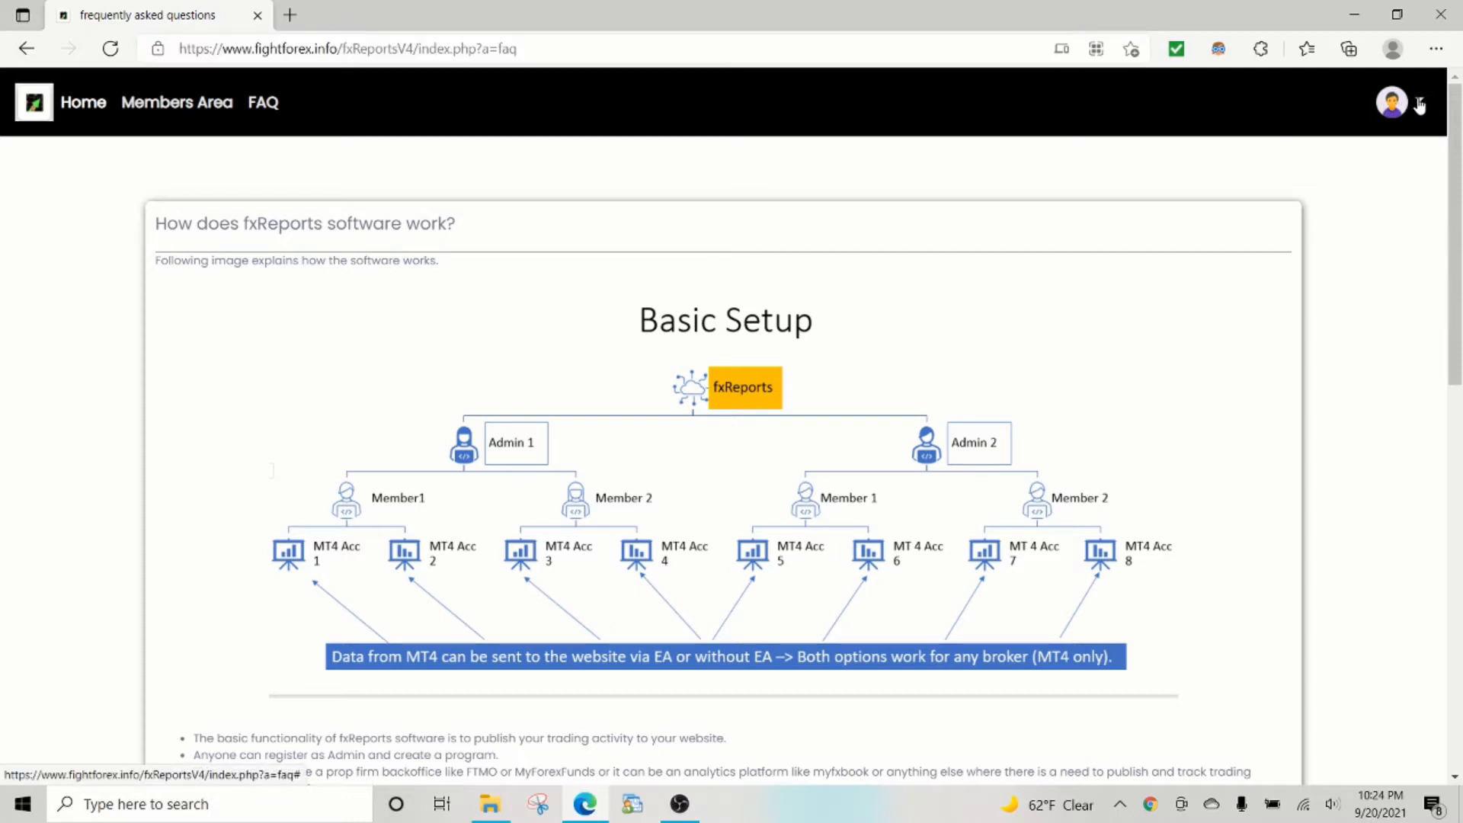
{"action": "left_click", "coordinate": [1414, 106]}
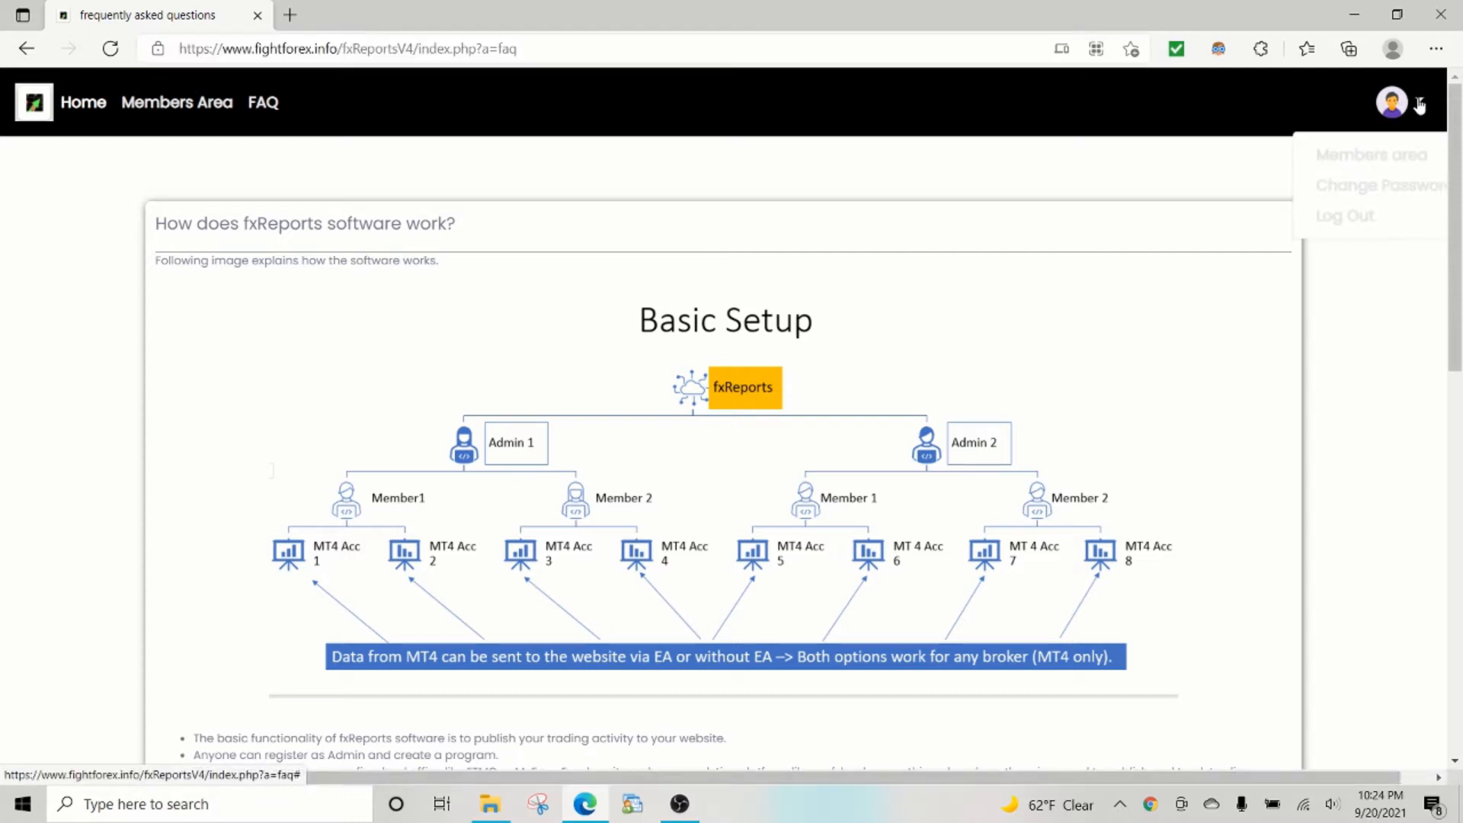
{"action": "left_click", "coordinate": [88, 106]}
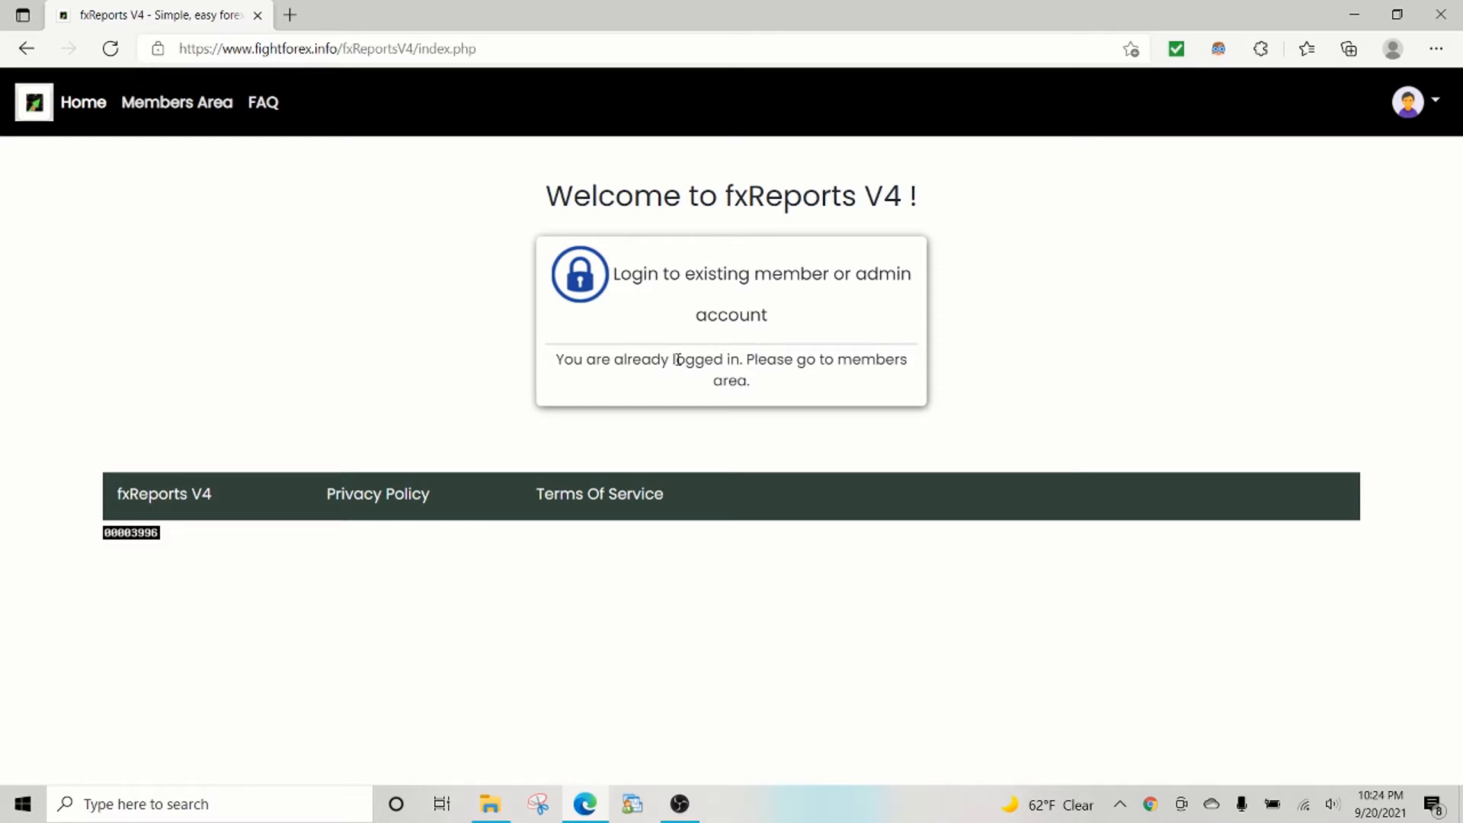
{"action": "left_click", "coordinate": [173, 105]}
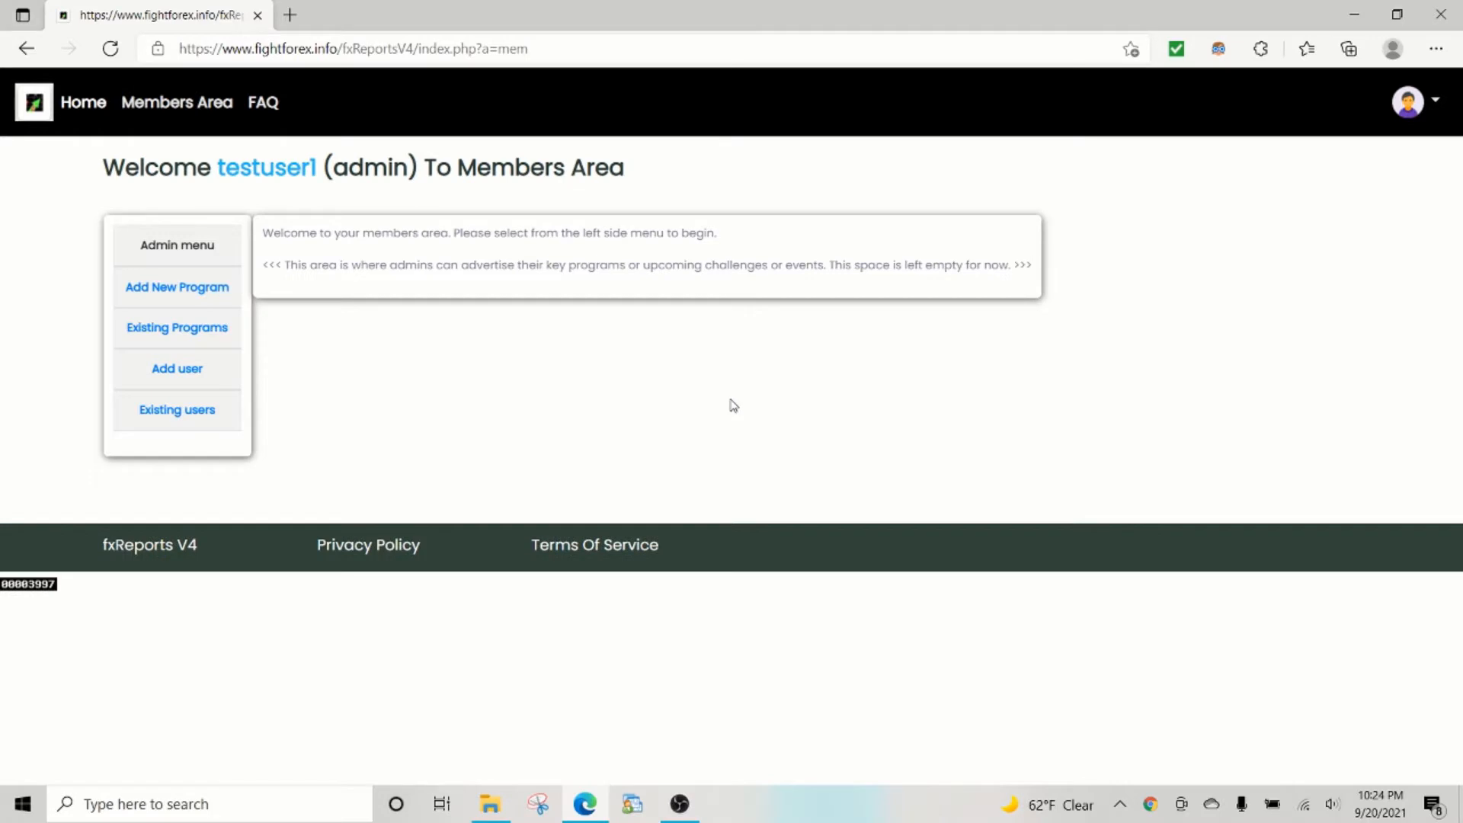
{"action": "left_click", "coordinate": [178, 373]}
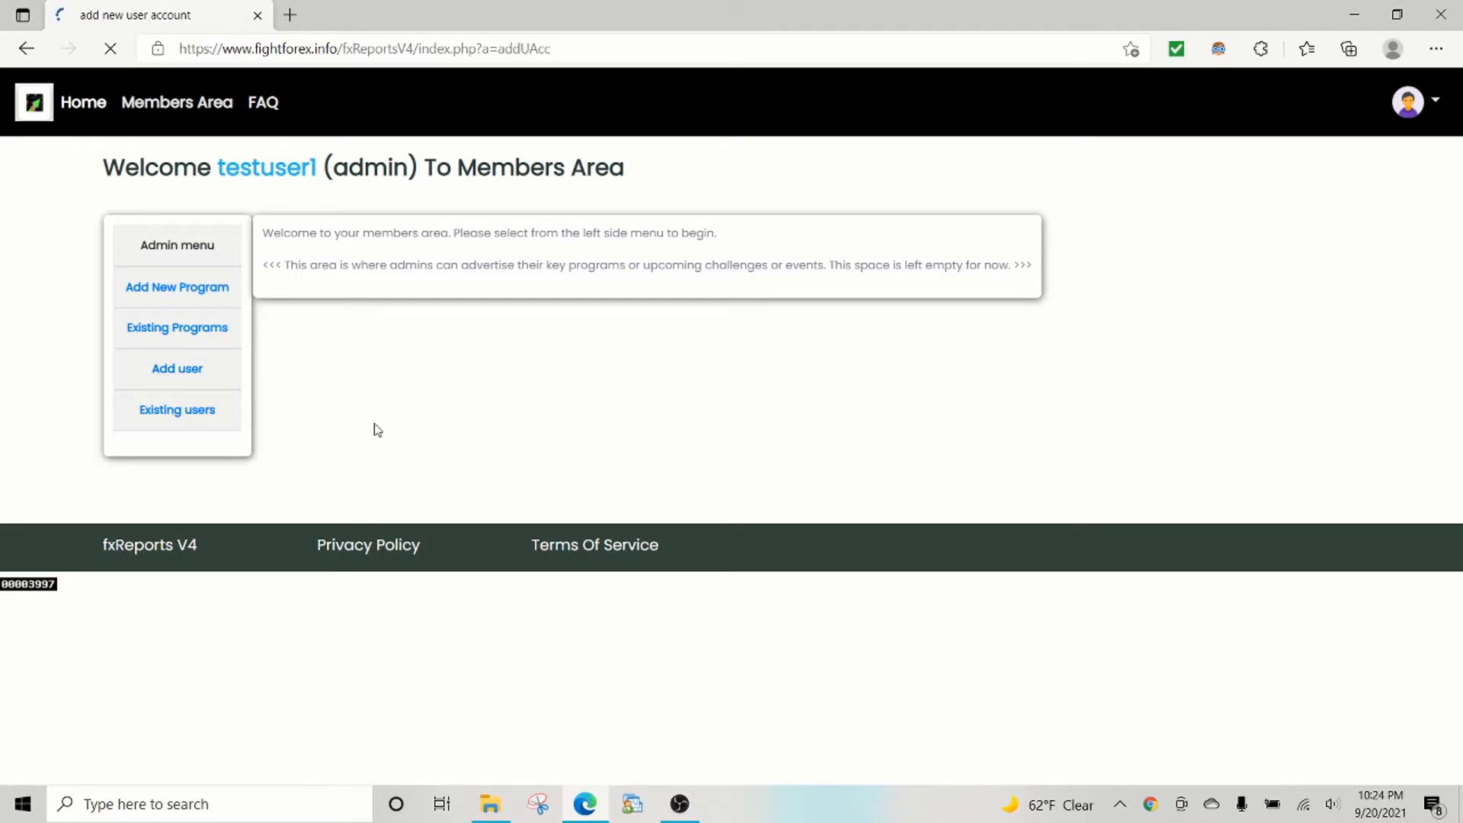
Assign the new user to test program and fill in a user ID and e-mail address.
{"action": "left_click", "coordinate": [699, 337]}
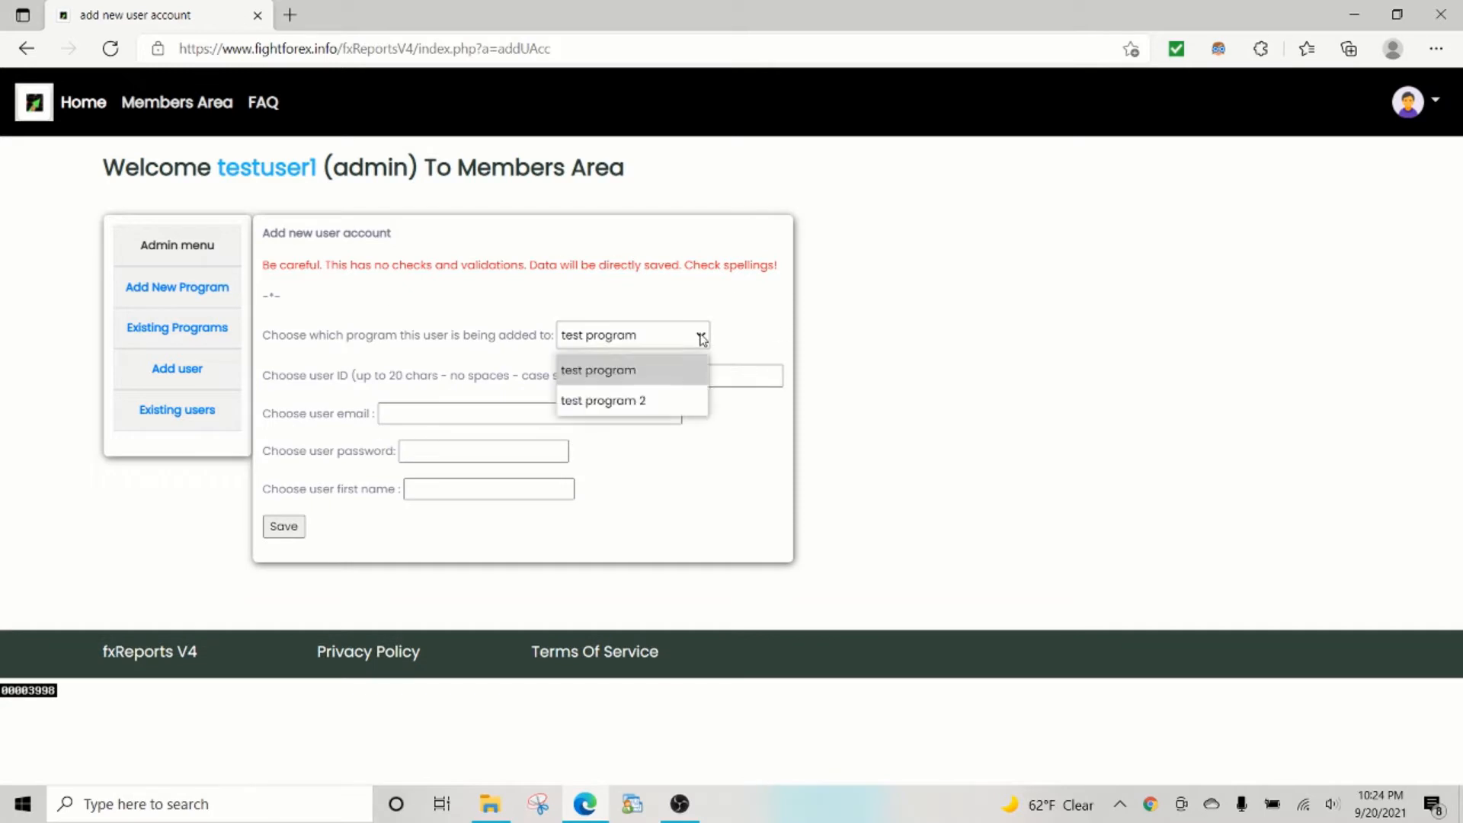
{"action": "left_click", "coordinate": [672, 378]}
{"action": "left_click", "coordinate": [670, 375]}
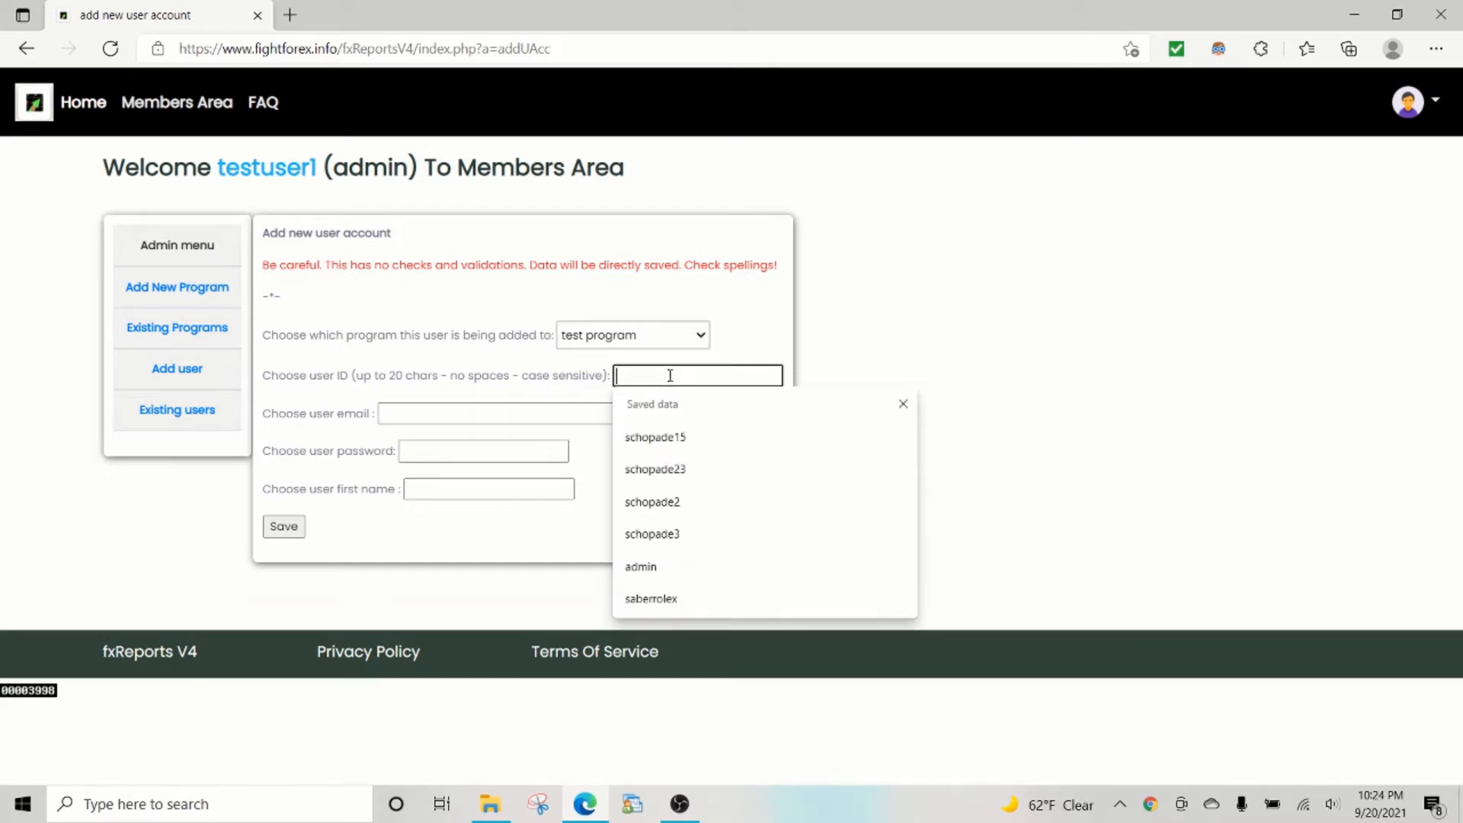
{"action": "left_click", "coordinate": [670, 436]}
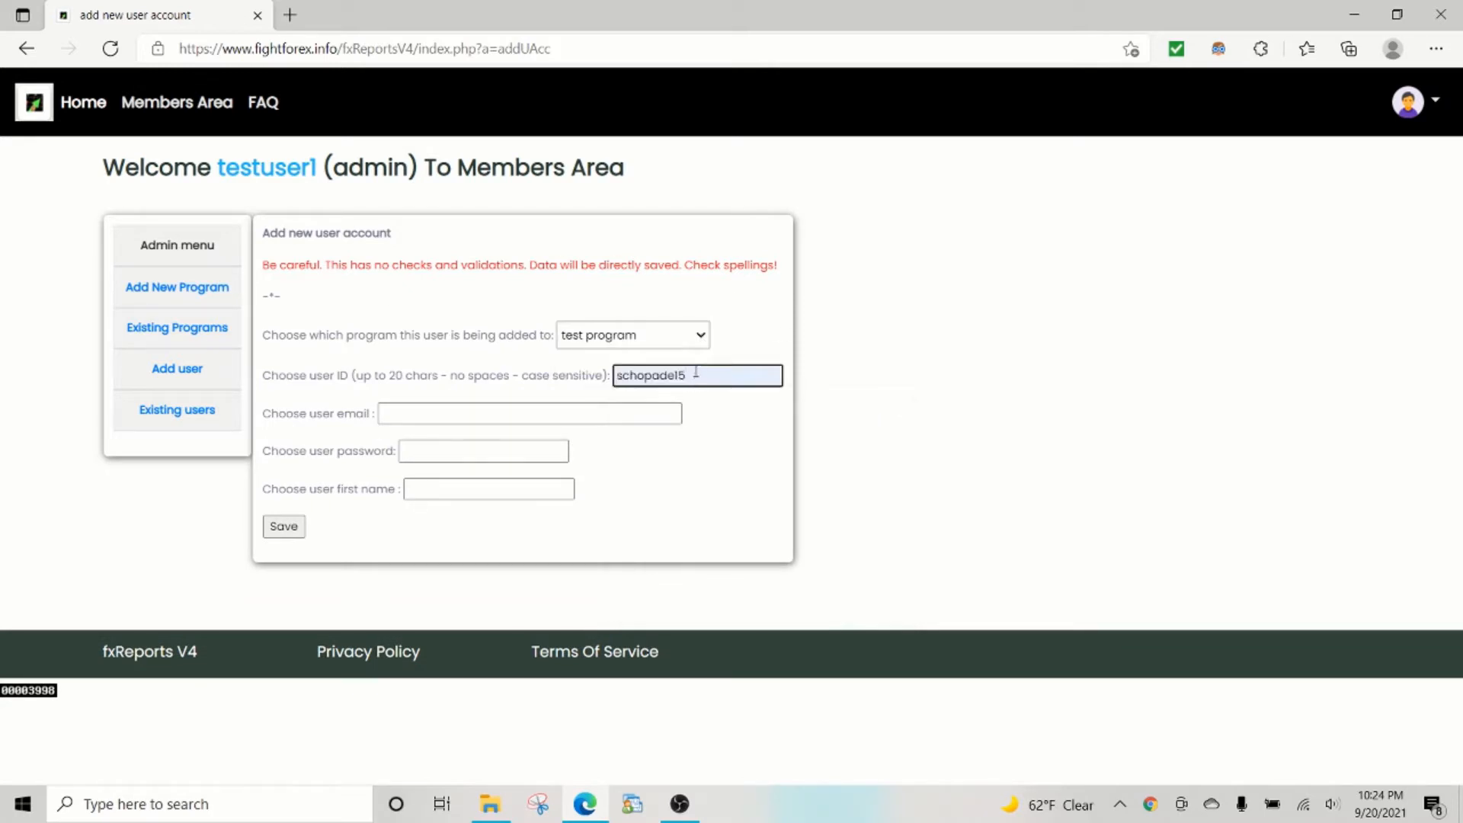
{"action": "type", "text": "3"}
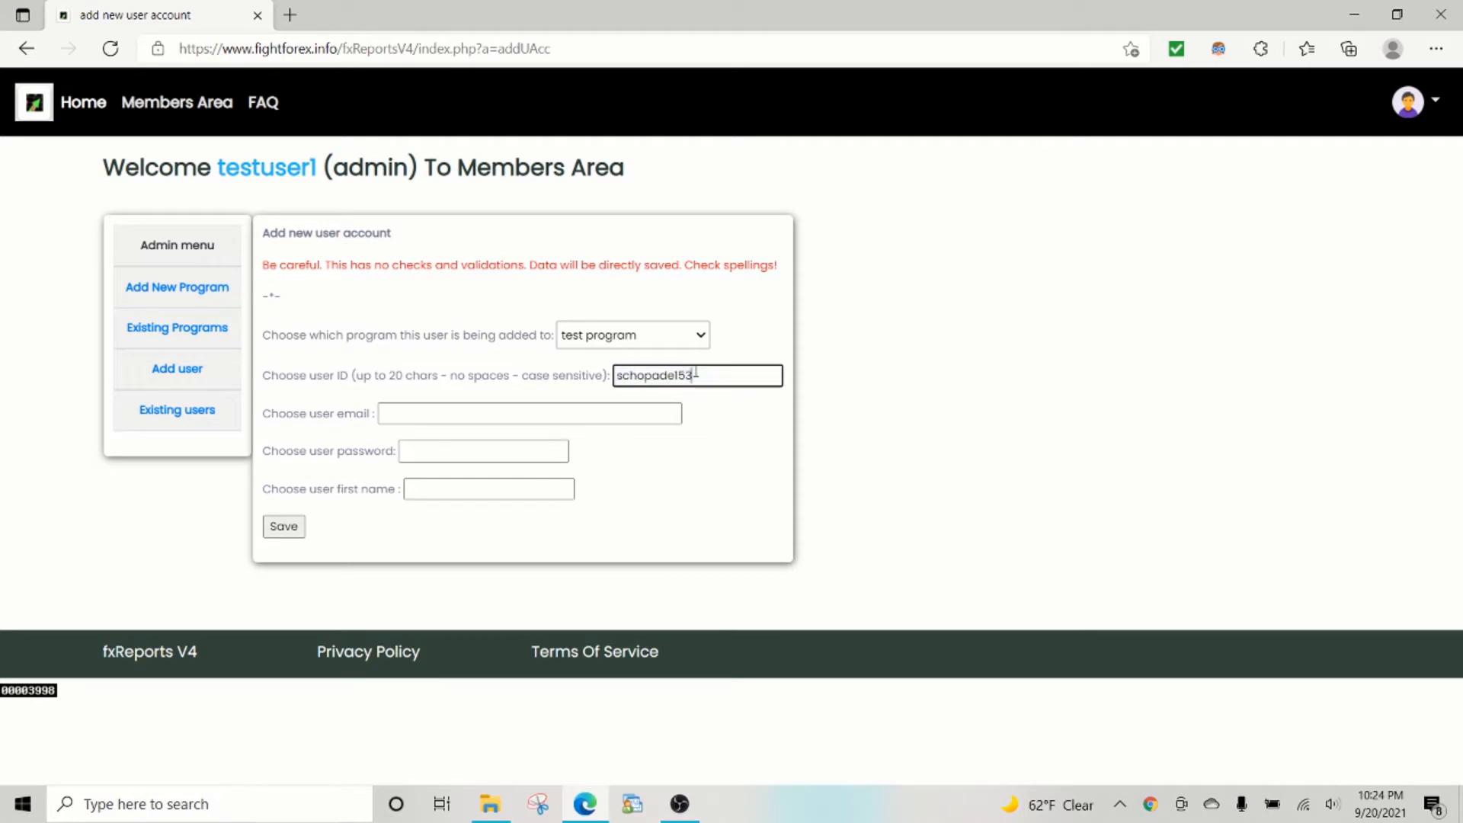
{"action": "left_click", "coordinate": [582, 418]}
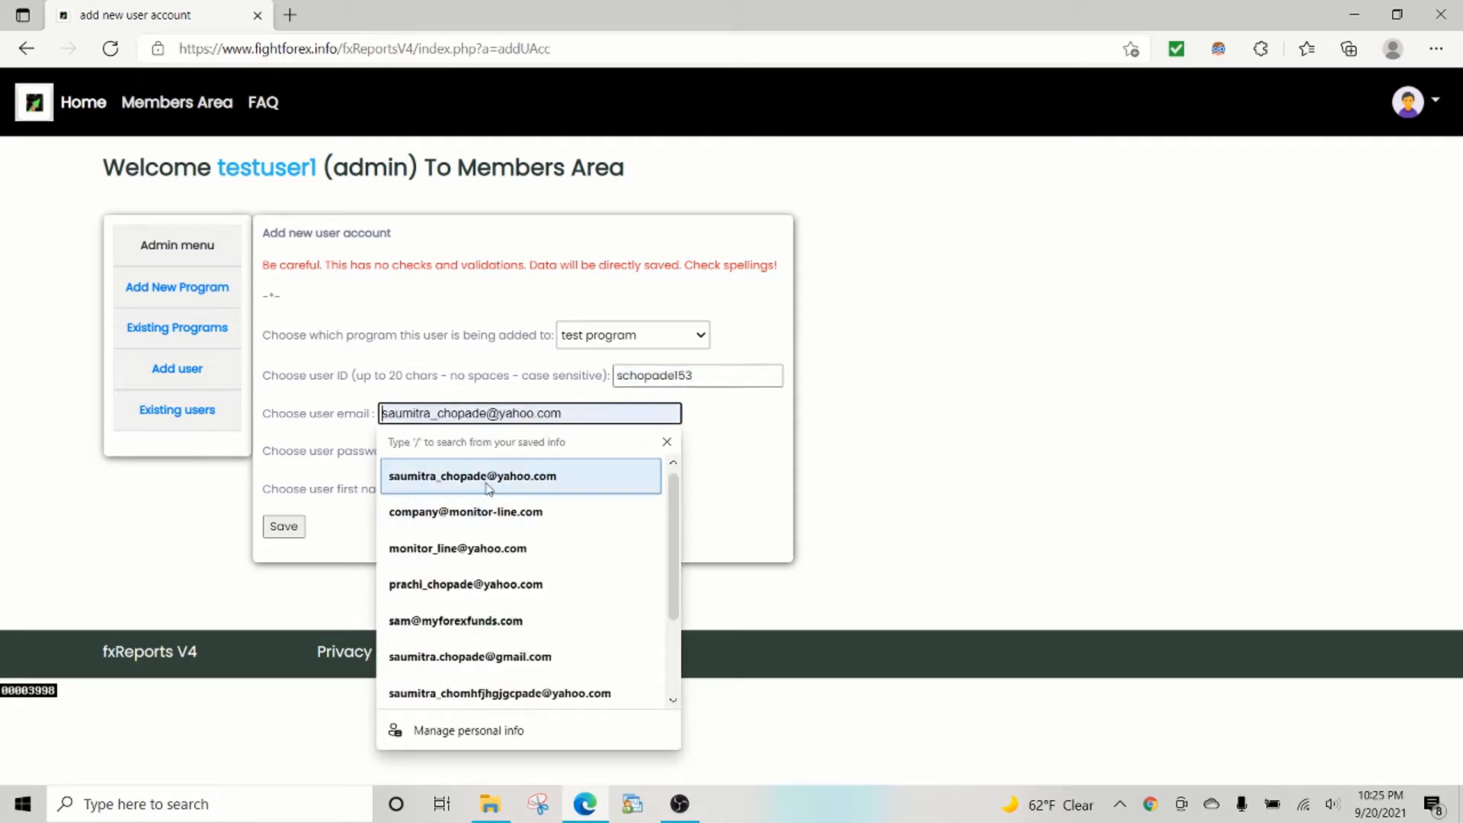
{"action": "left_click", "coordinate": [488, 512]}
{"action": "left_click", "coordinate": [425, 414]}
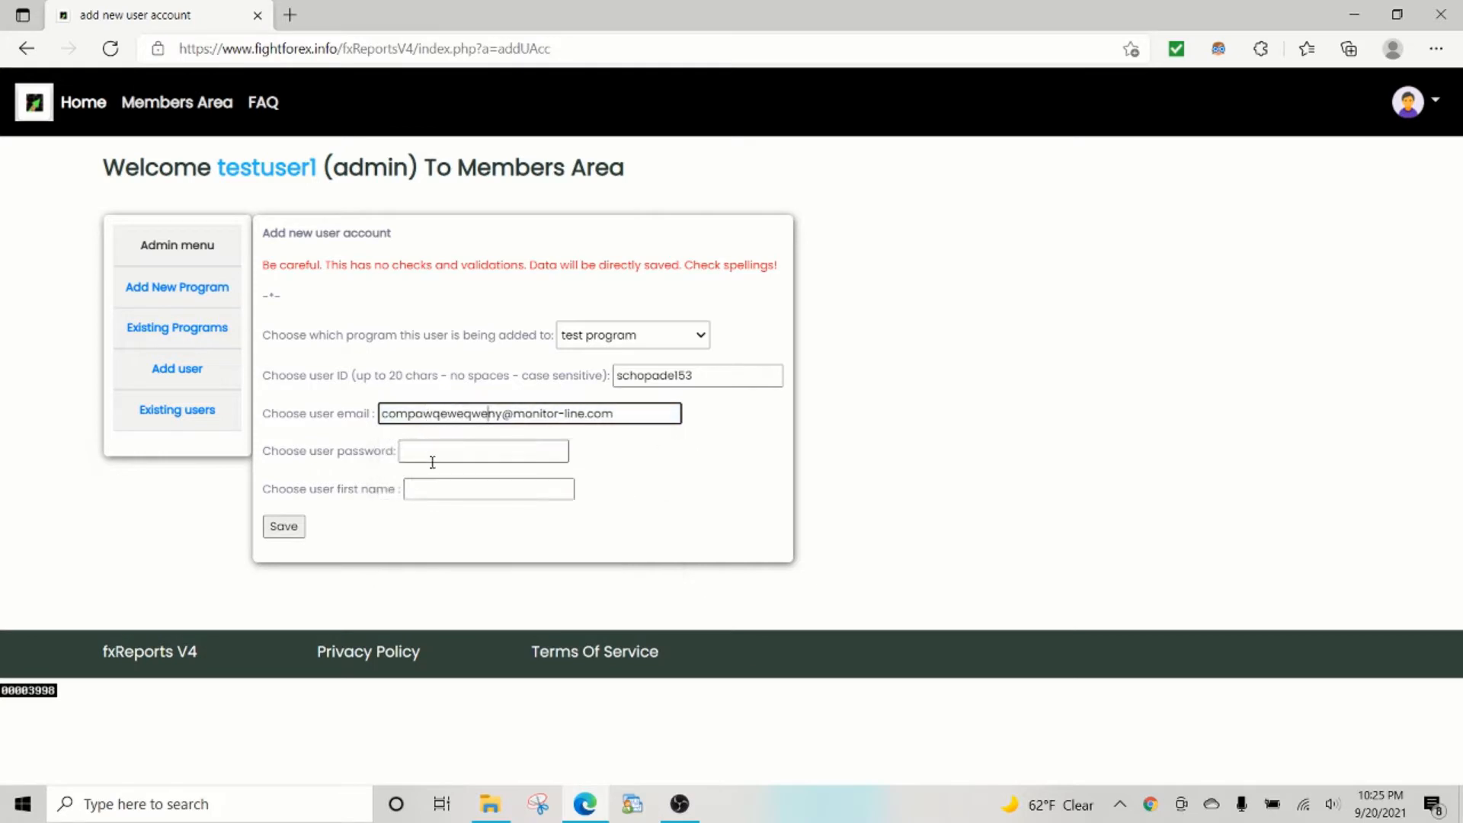
Enter the new user's password and first name, then save the member.
{"action": "left_click", "coordinate": [435, 451]}
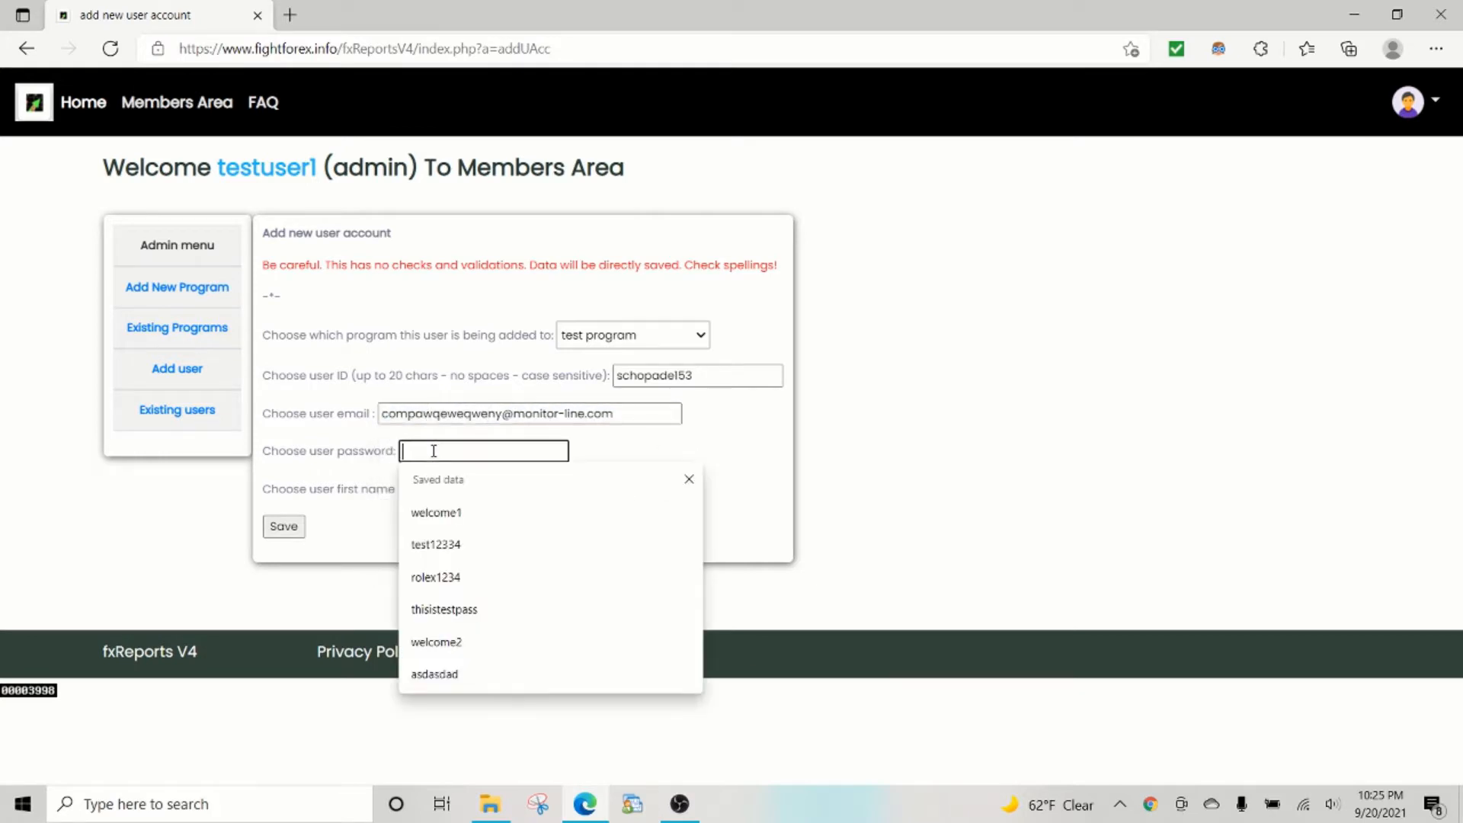
{"action": "left_click", "coordinate": [435, 509]}
{"action": "left_click", "coordinate": [445, 482]}
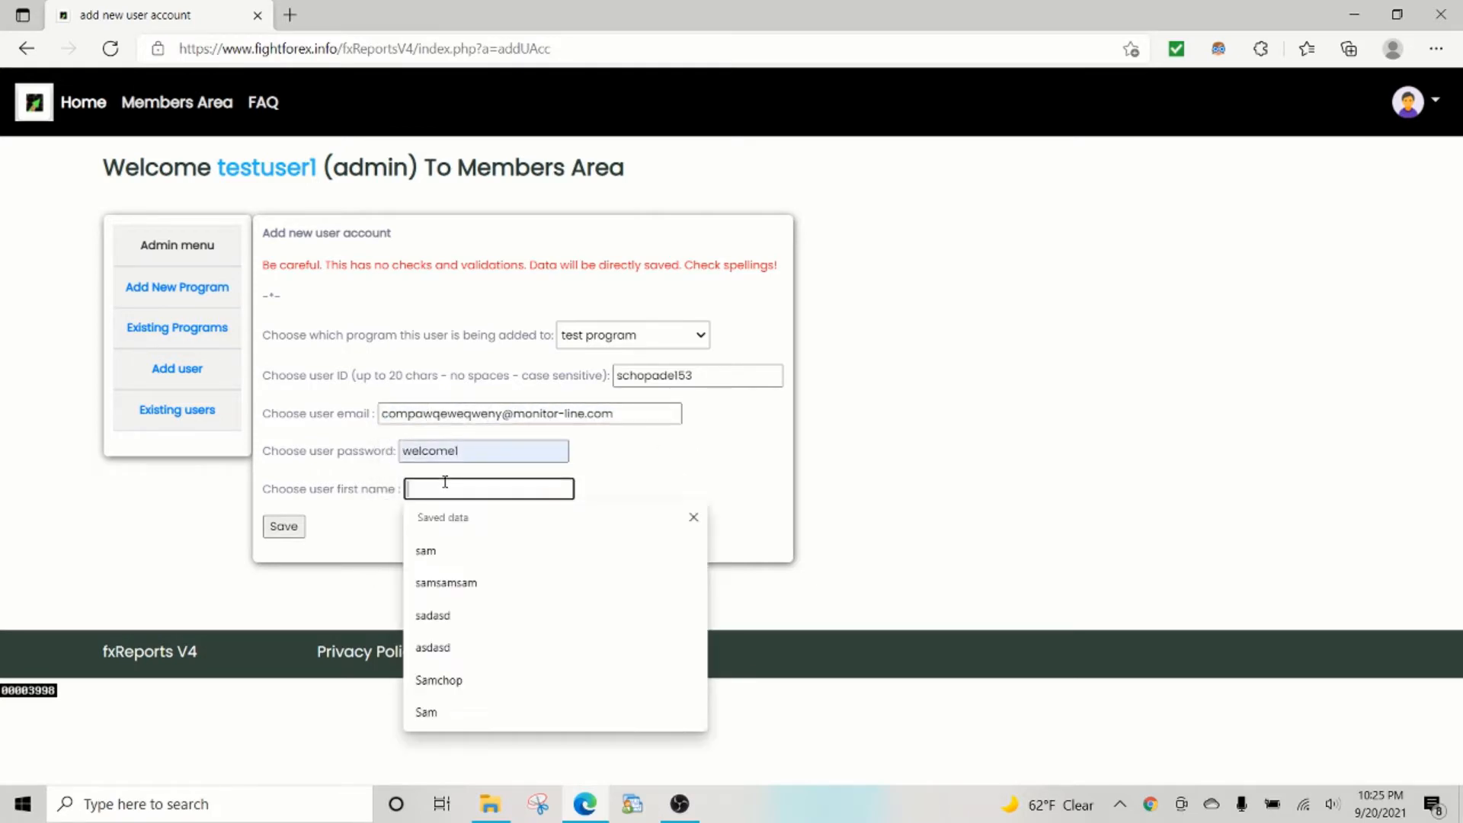
{"action": "left_click", "coordinate": [451, 550]}
{"action": "left_click", "coordinate": [279, 531]}
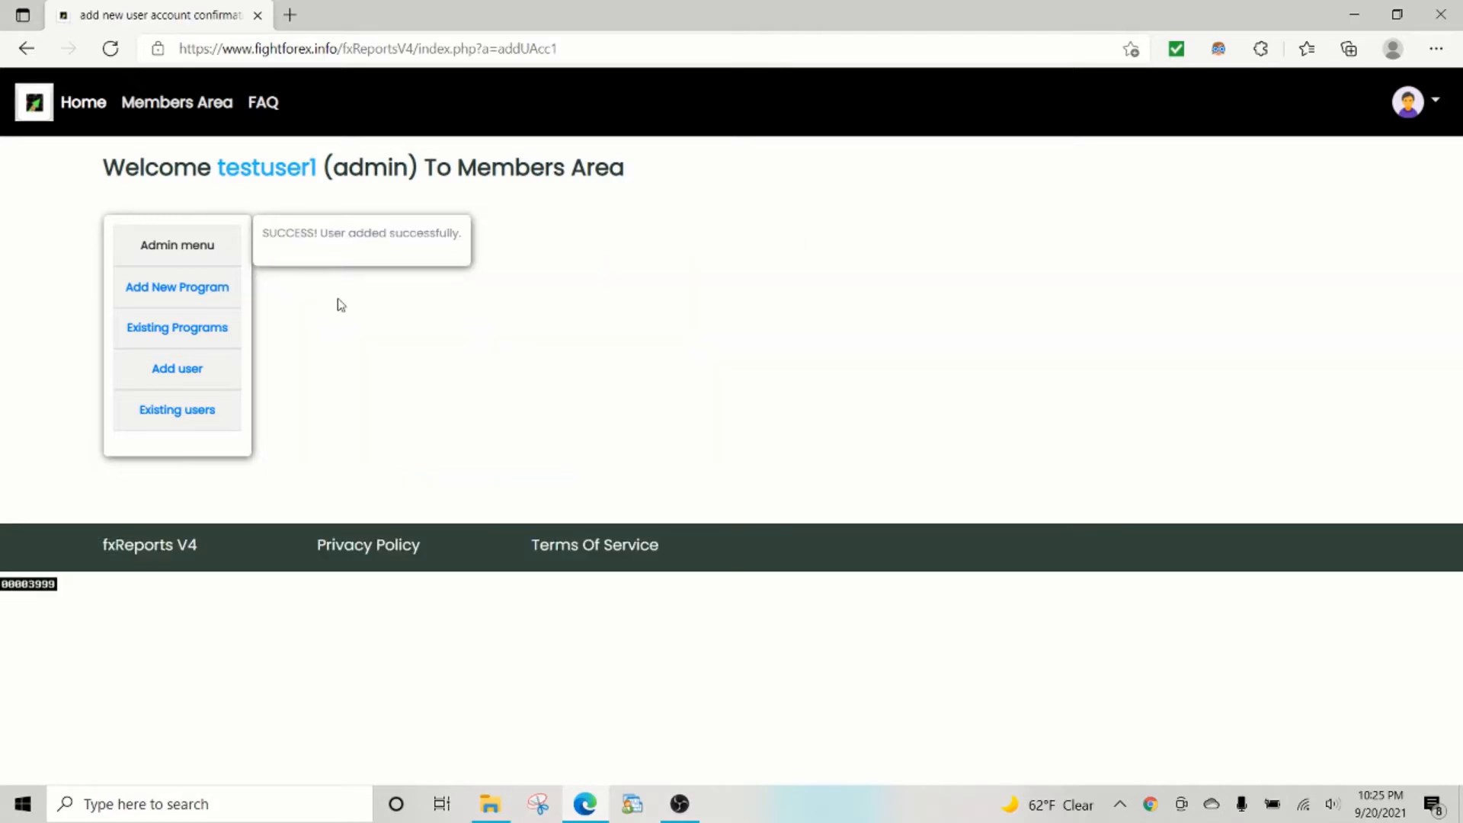
{"action": "left_click", "coordinate": [196, 419]}
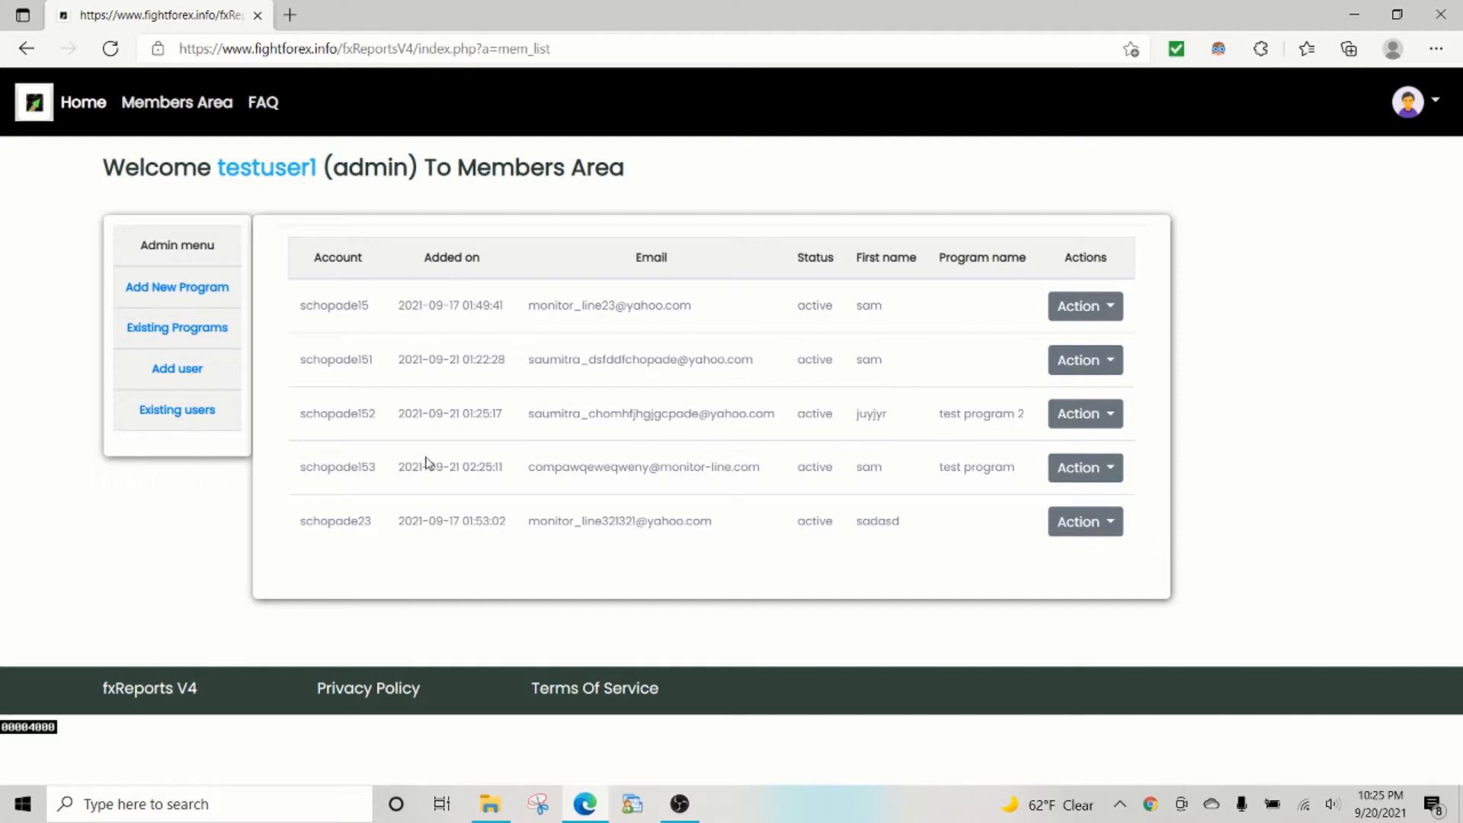
Start adding a trading account for the new member via Action > Add account, then show the desktop.
{"action": "left_click_drag", "start_coordinate": [426, 462], "coordinate": [980, 464]}
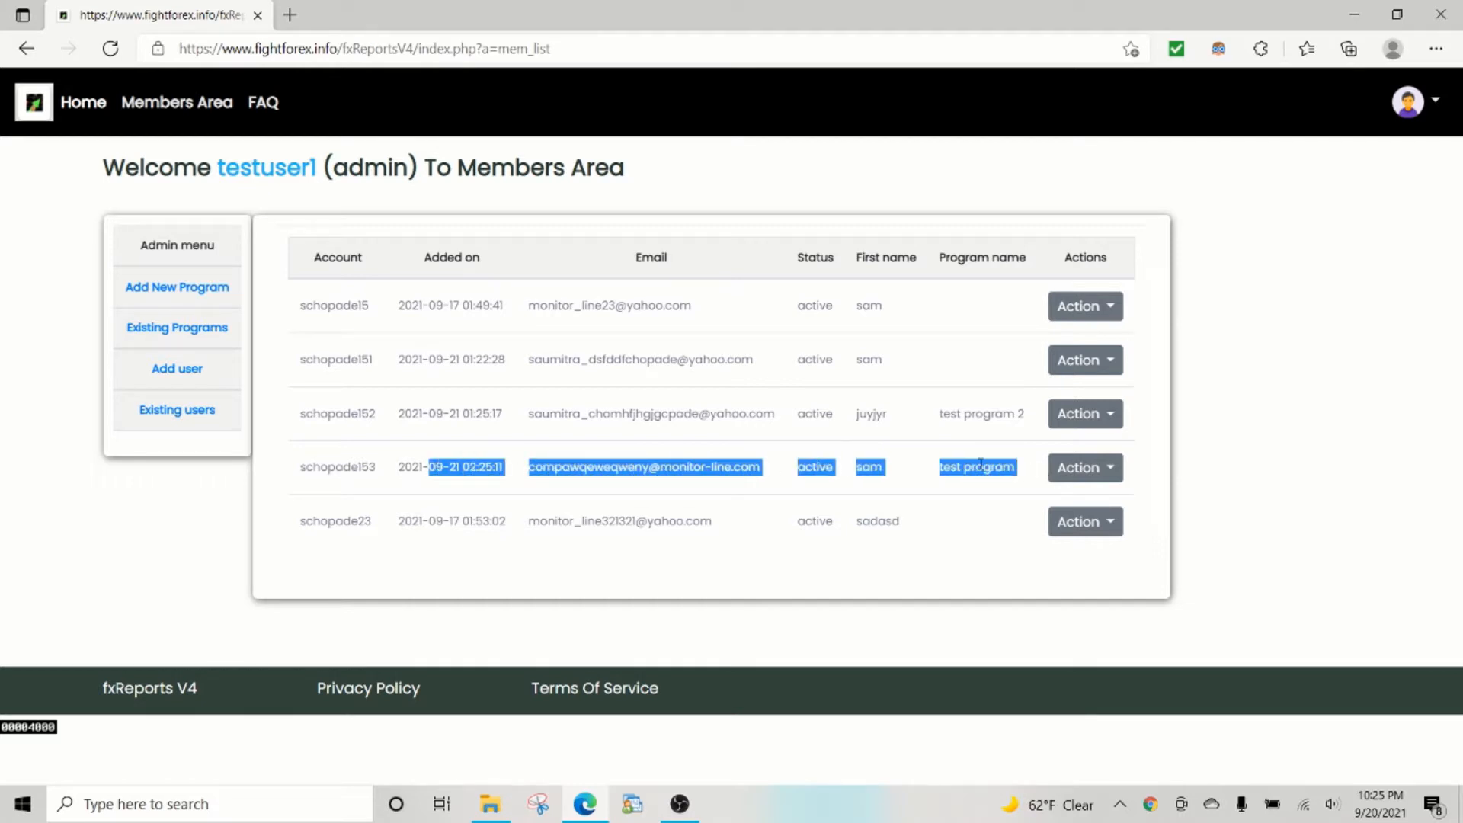
{"action": "left_click", "coordinate": [981, 464]}
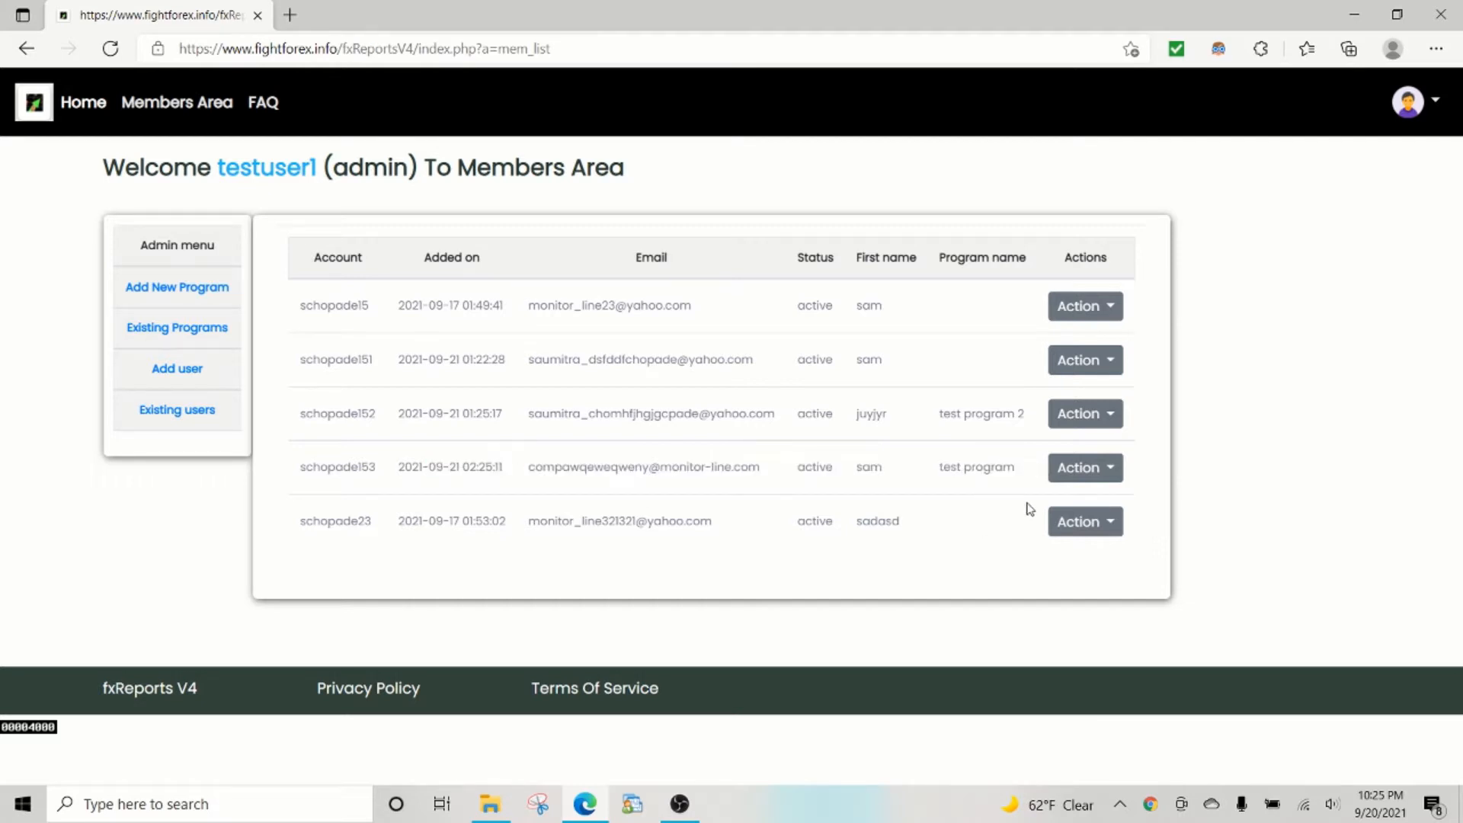
{"action": "left_click", "coordinate": [1077, 477]}
{"action": "left_click", "coordinate": [1028, 424]}
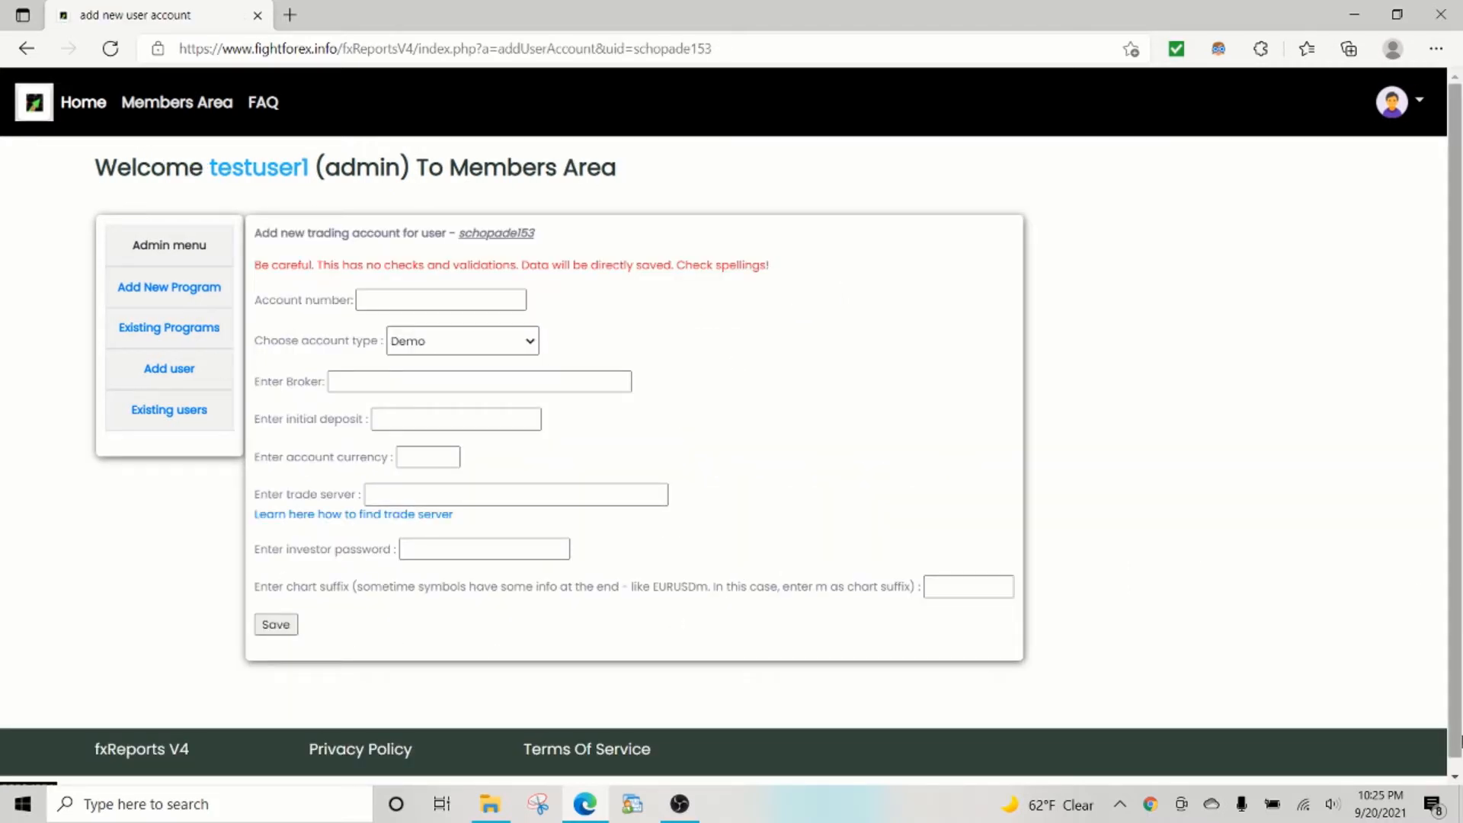
{"action": "left_click", "coordinate": [1457, 802]}
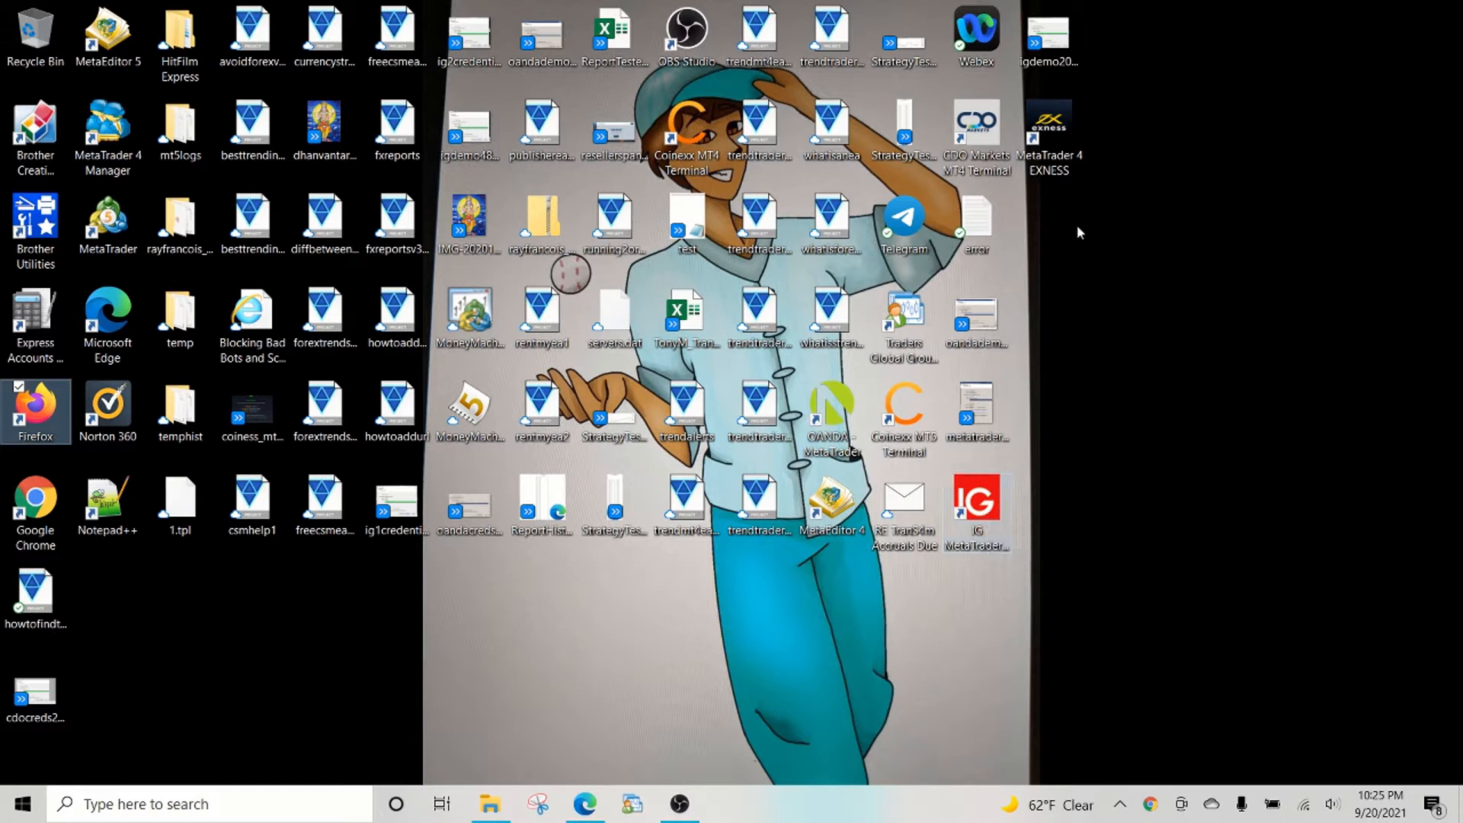
Launch the IG MetaTrader 4 terminal and confirm the trade account login.
{"action": "double_click", "coordinate": [994, 496]}
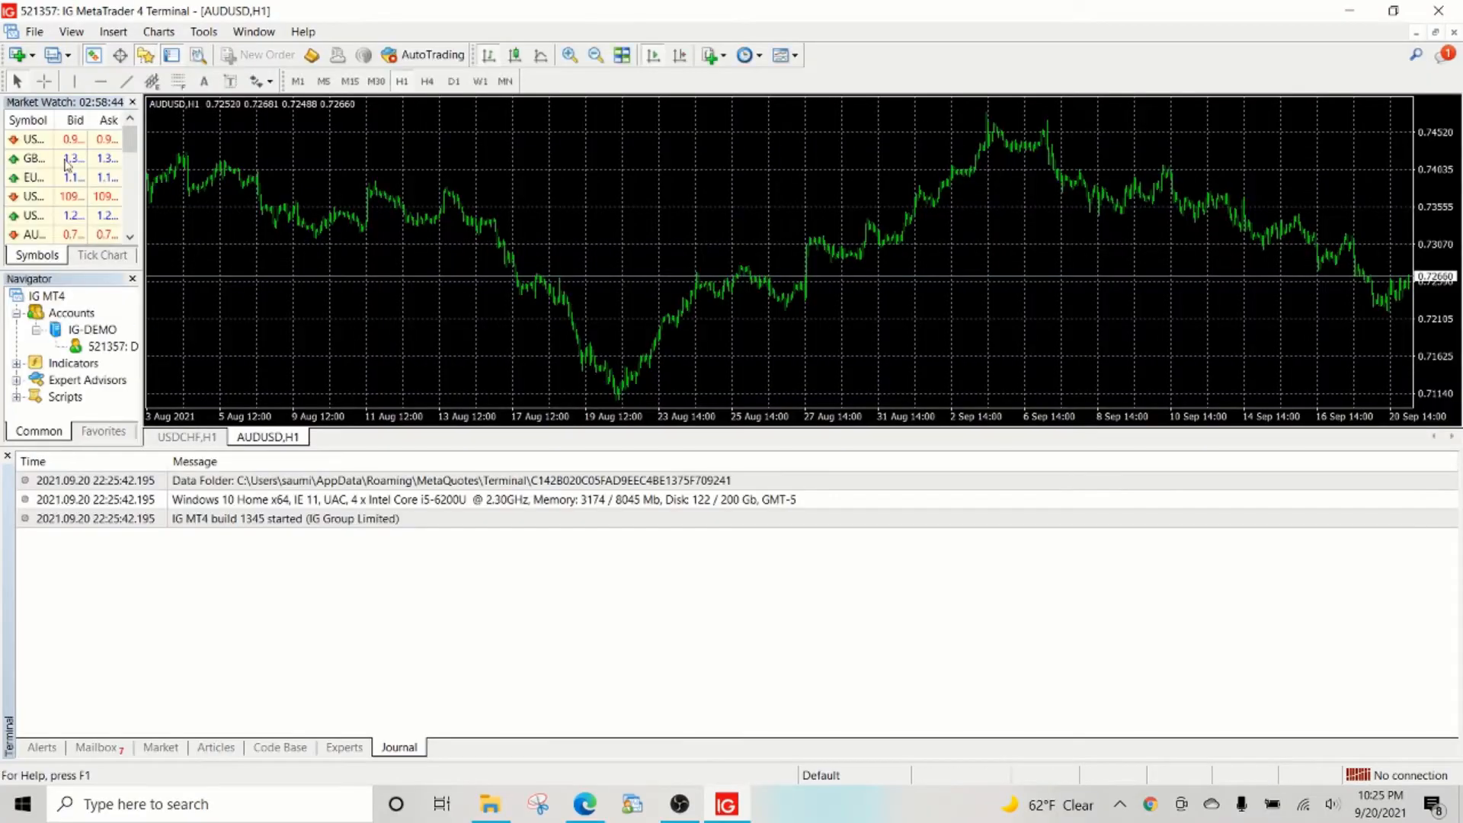
{"action": "left_click", "coordinate": [33, 36]}
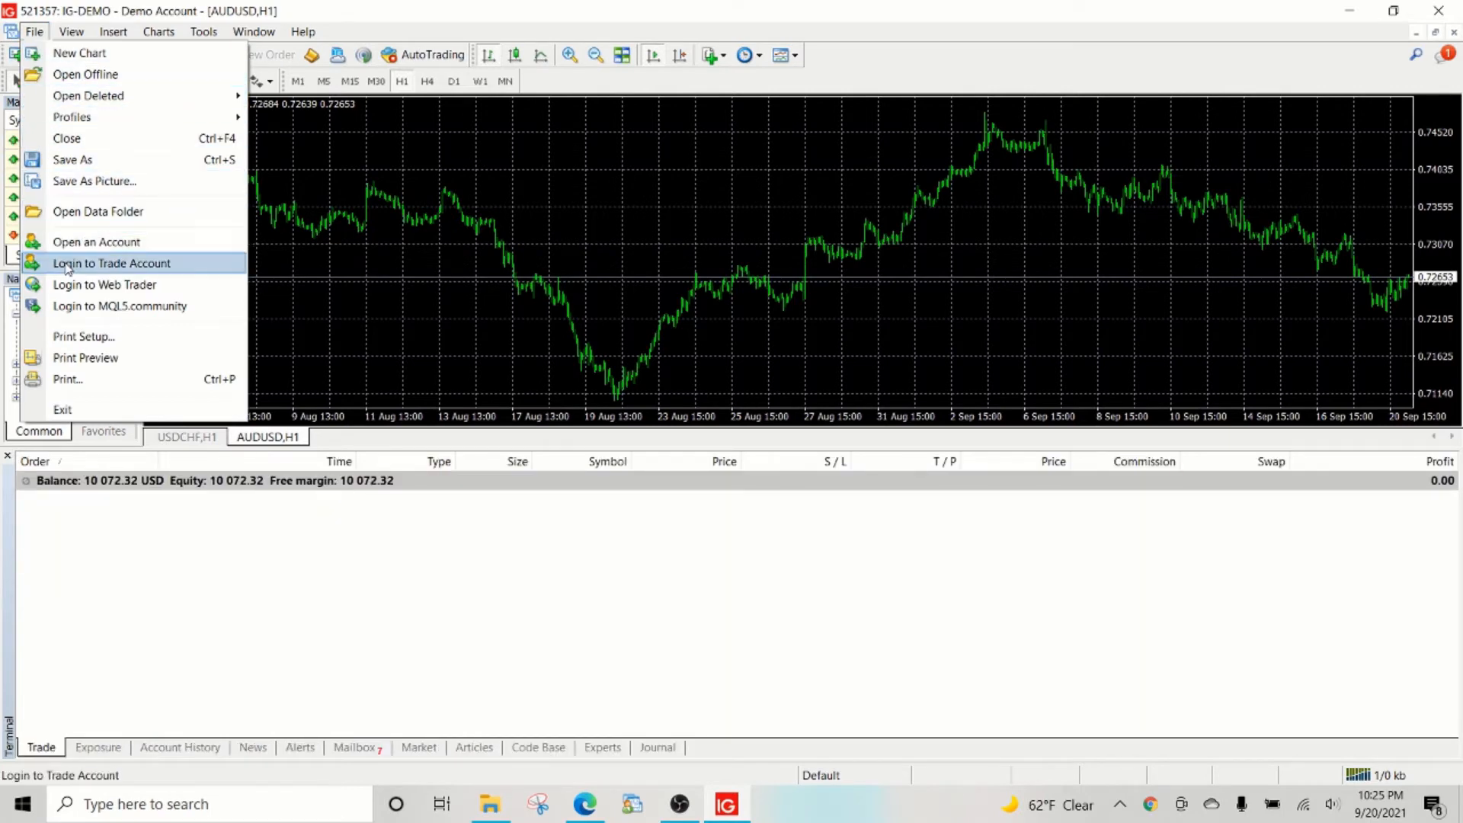
{"action": "left_click", "coordinate": [112, 263]}
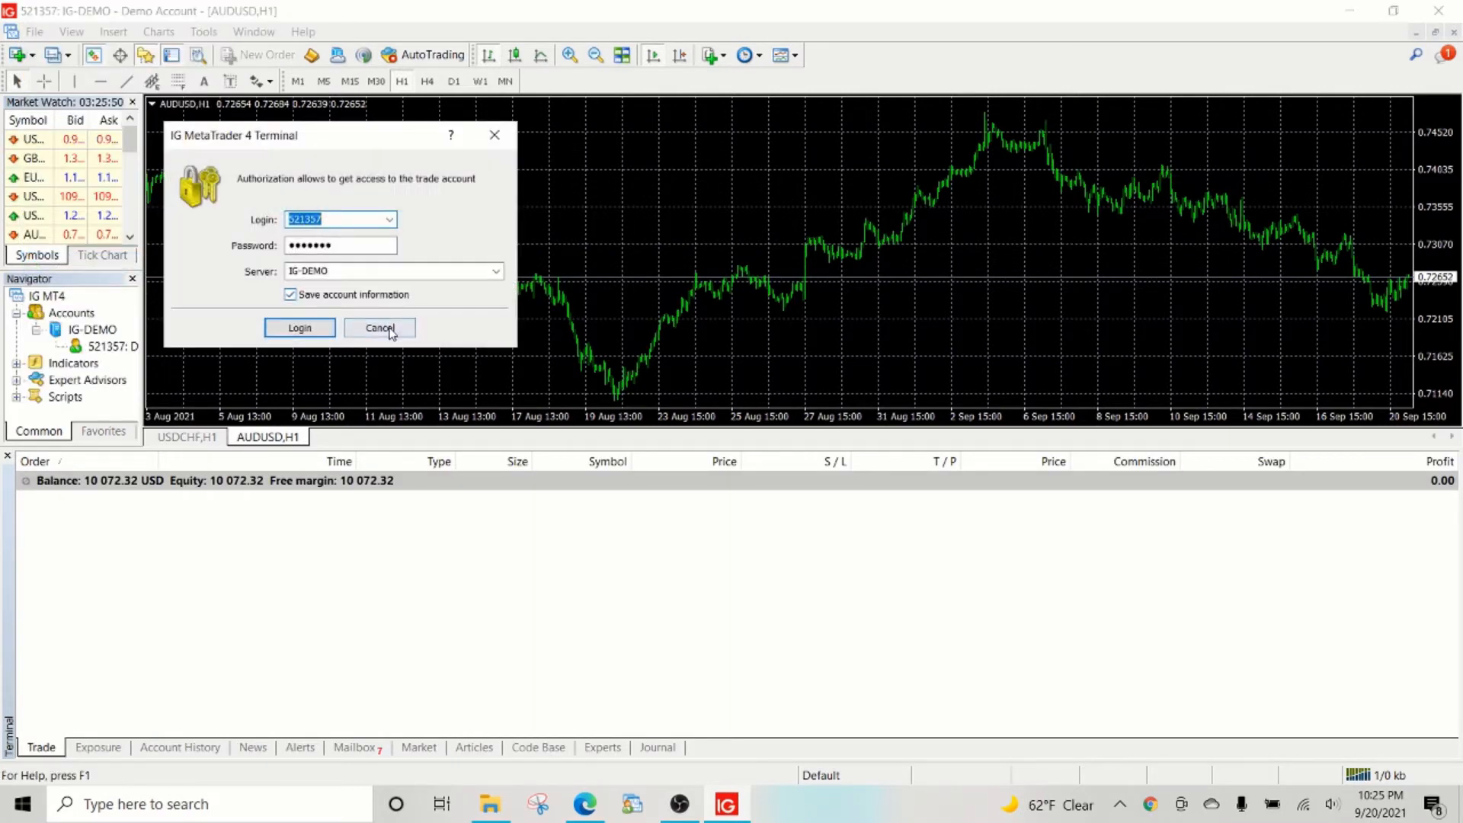
{"action": "left_click", "coordinate": [299, 327]}
Register a new IG-DEMO demo account with newsletter option accepted and copy its login number.
{"action": "left_click", "coordinate": [33, 31]}
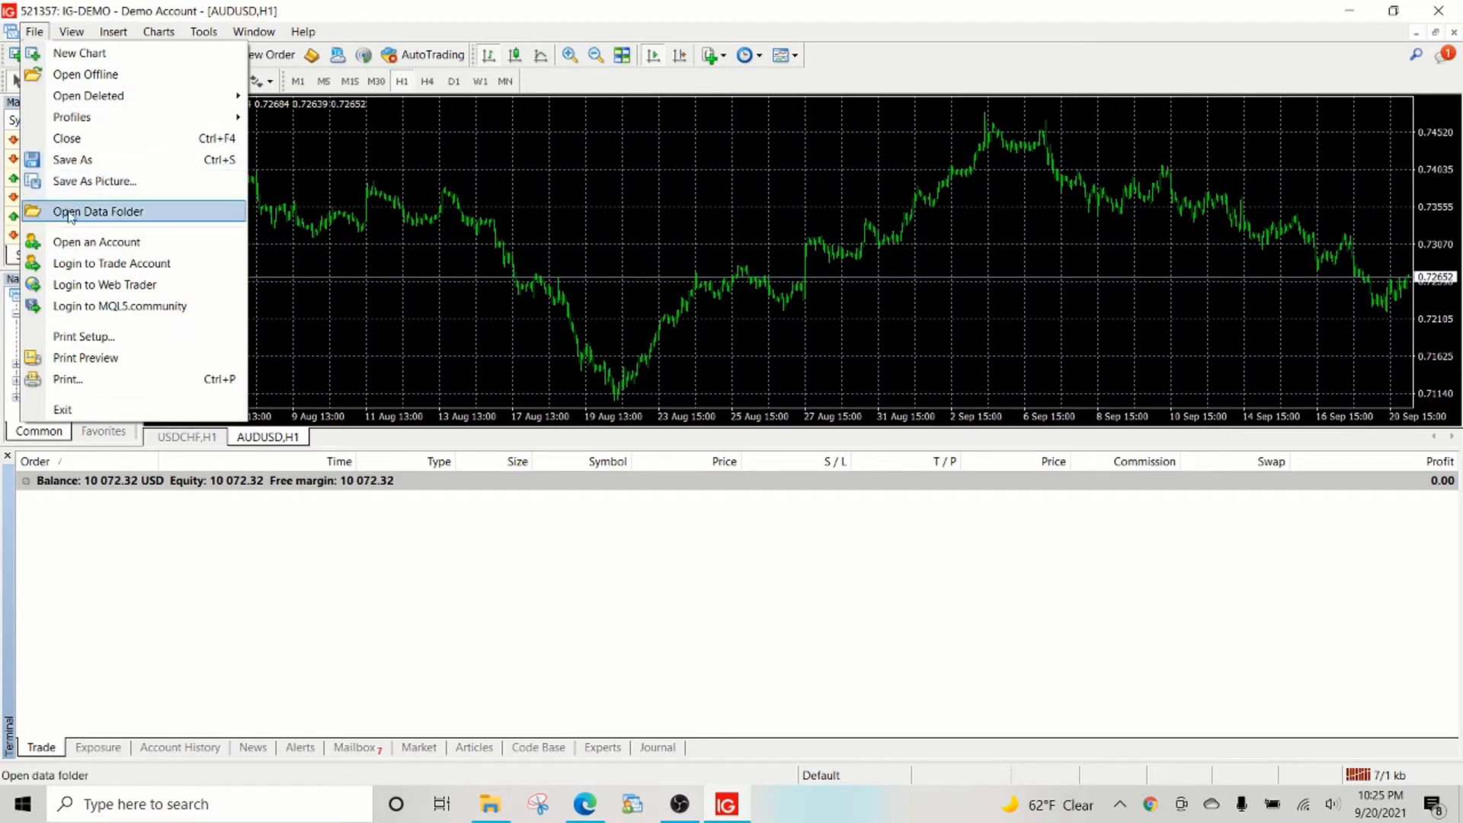
{"action": "left_click", "coordinate": [97, 241]}
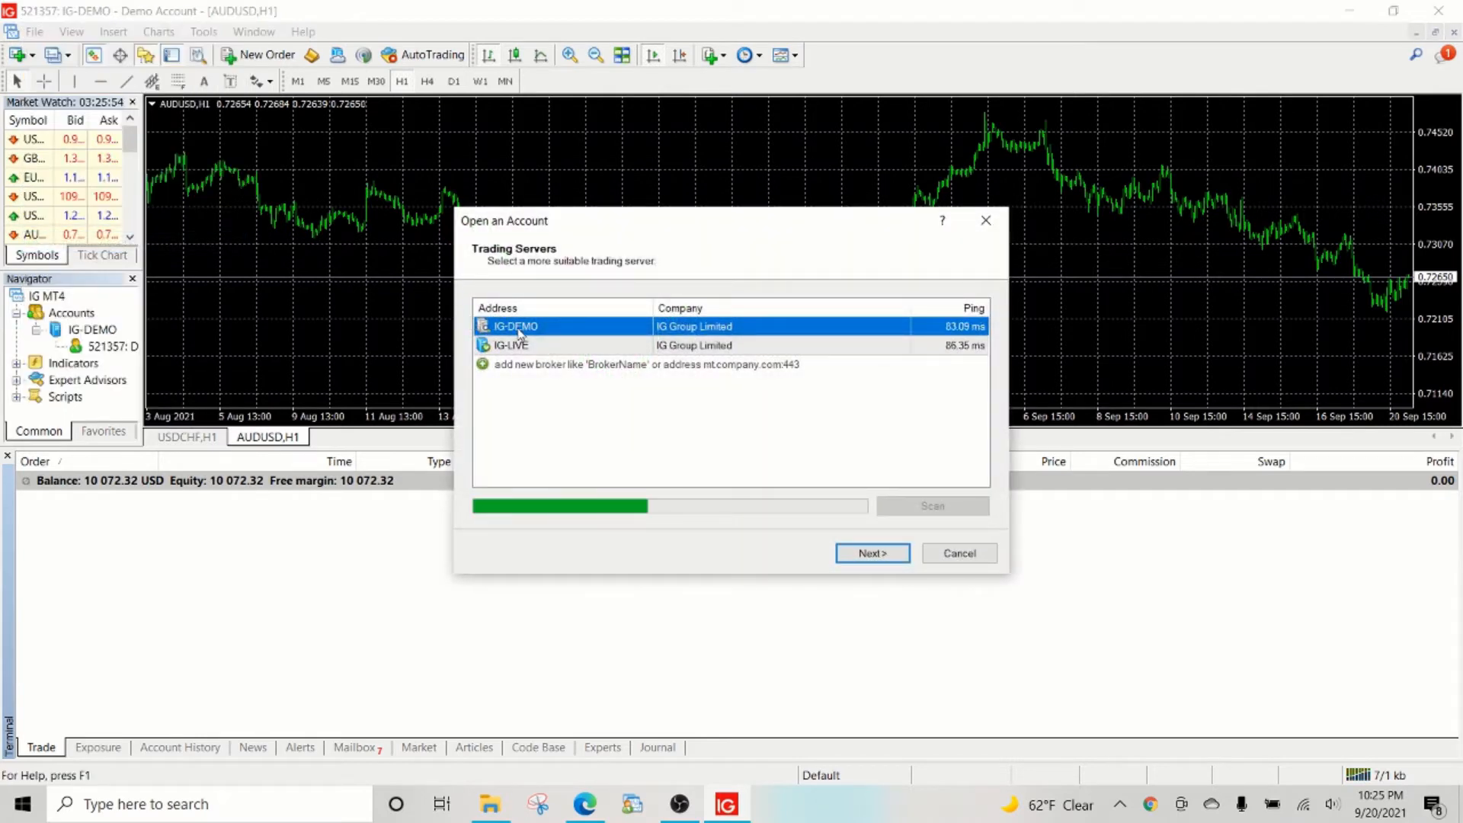
{"action": "left_click", "coordinate": [885, 556]}
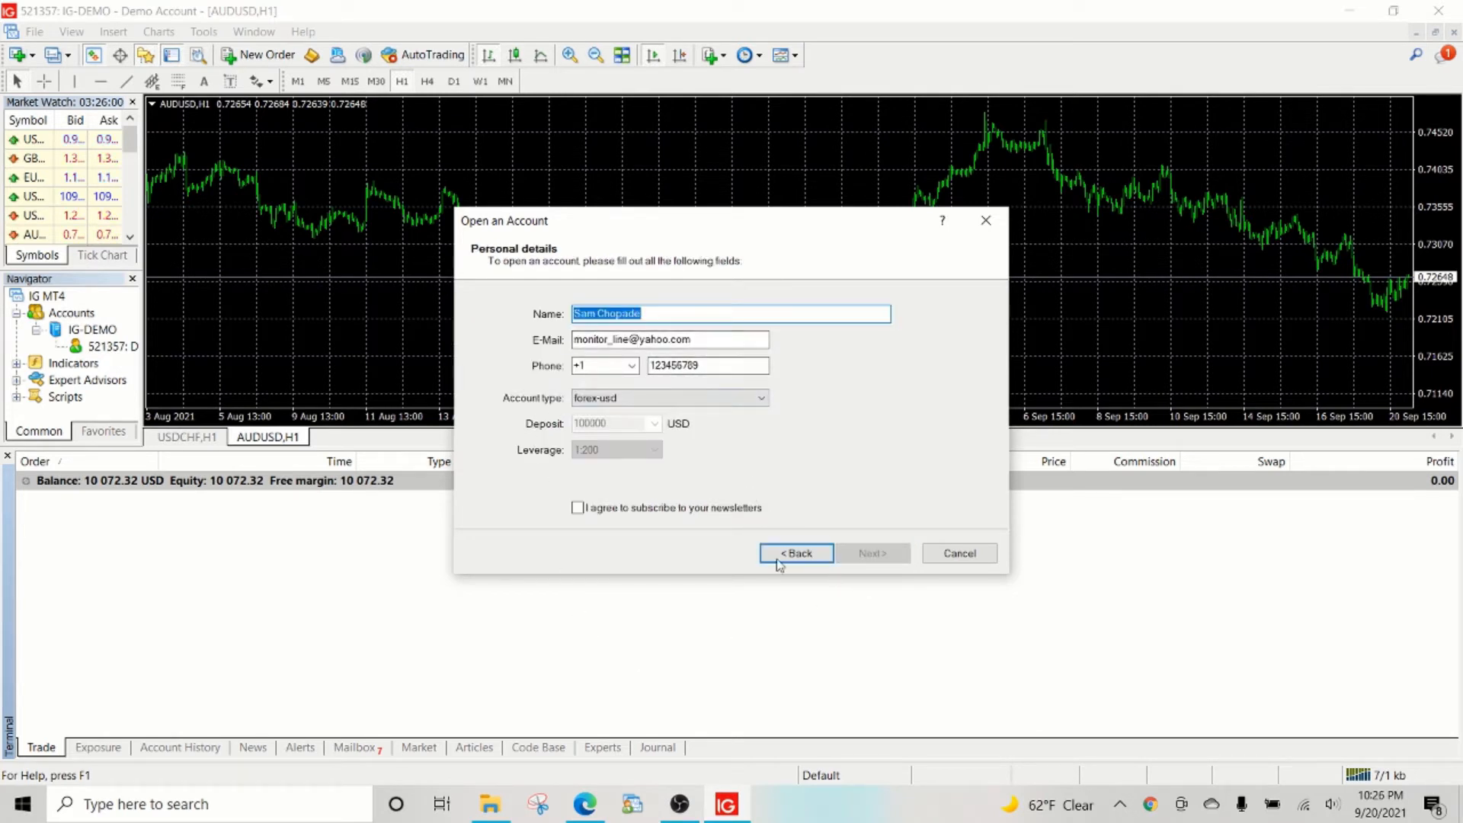
{"action": "left_click", "coordinate": [641, 509]}
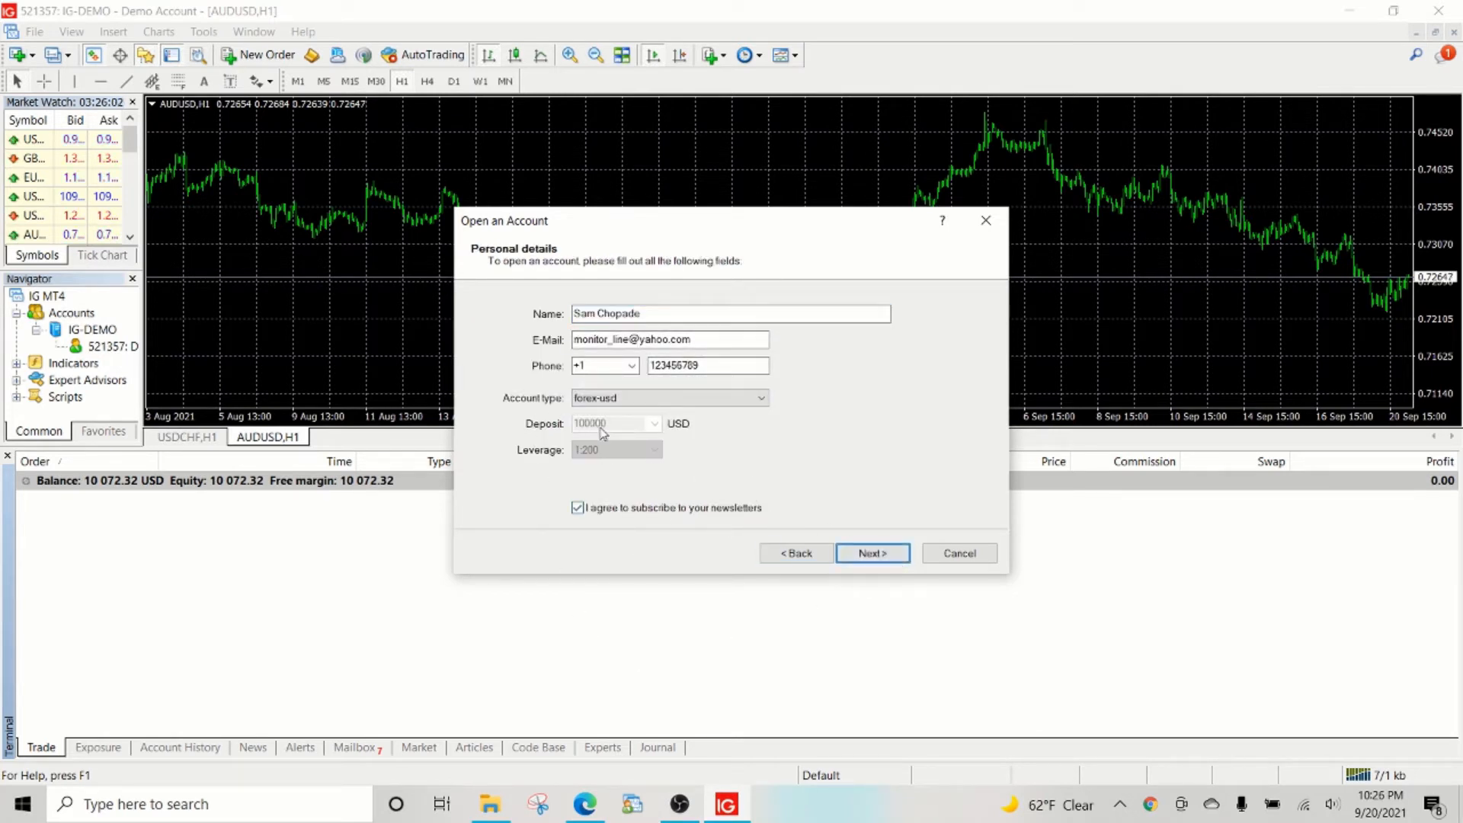
{"action": "left_click", "coordinate": [872, 552]}
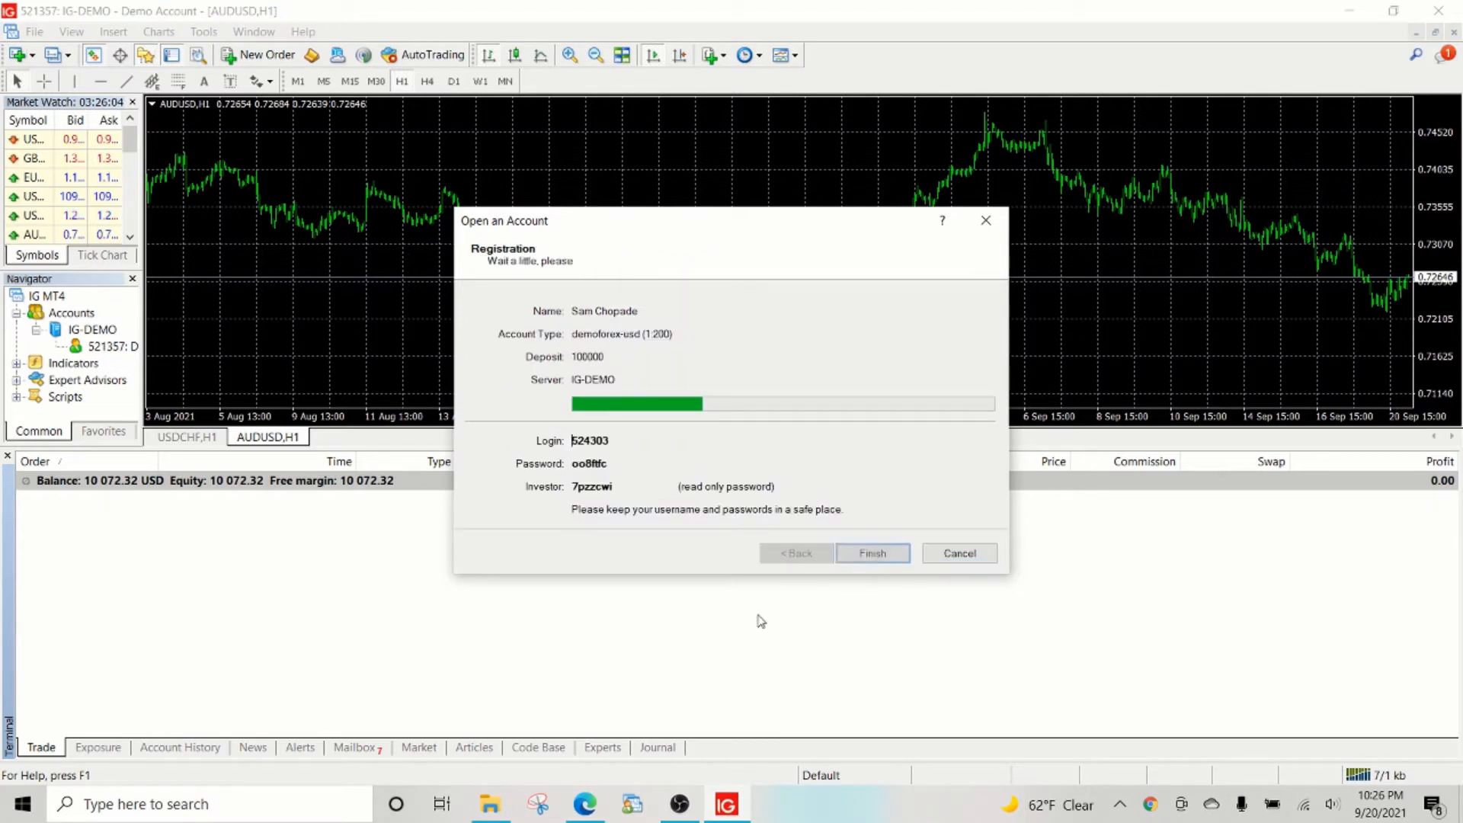
{"action": "double_click", "coordinate": [588, 440]}
{"action": "key", "text": "ctrl+c"}
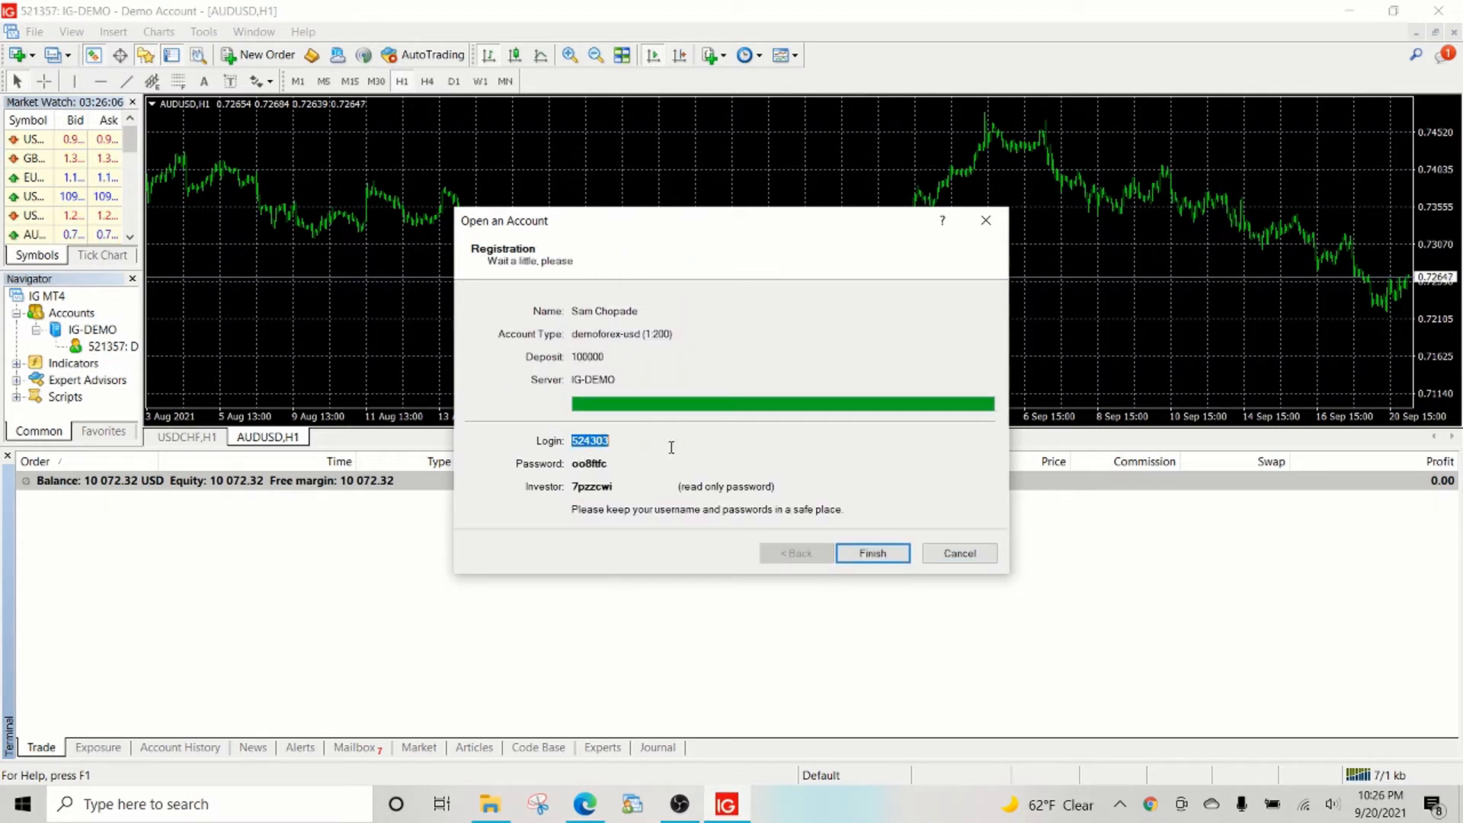
{"action": "key", "text": "alt+Tab"}
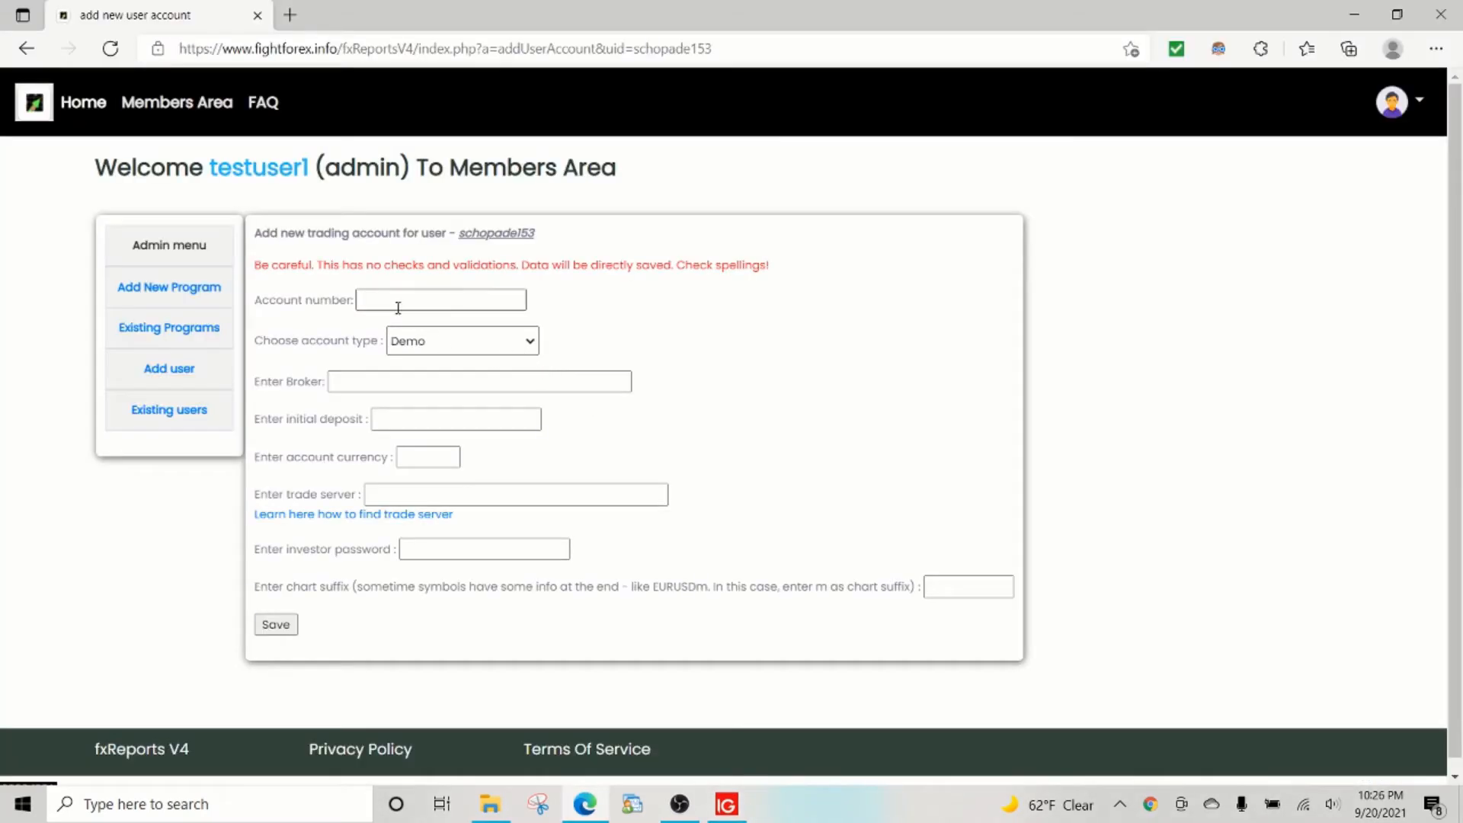
Paste the login as account number, choose Demo type, broker IG US and deposit 100000.
{"action": "left_click", "coordinate": [398, 308]}
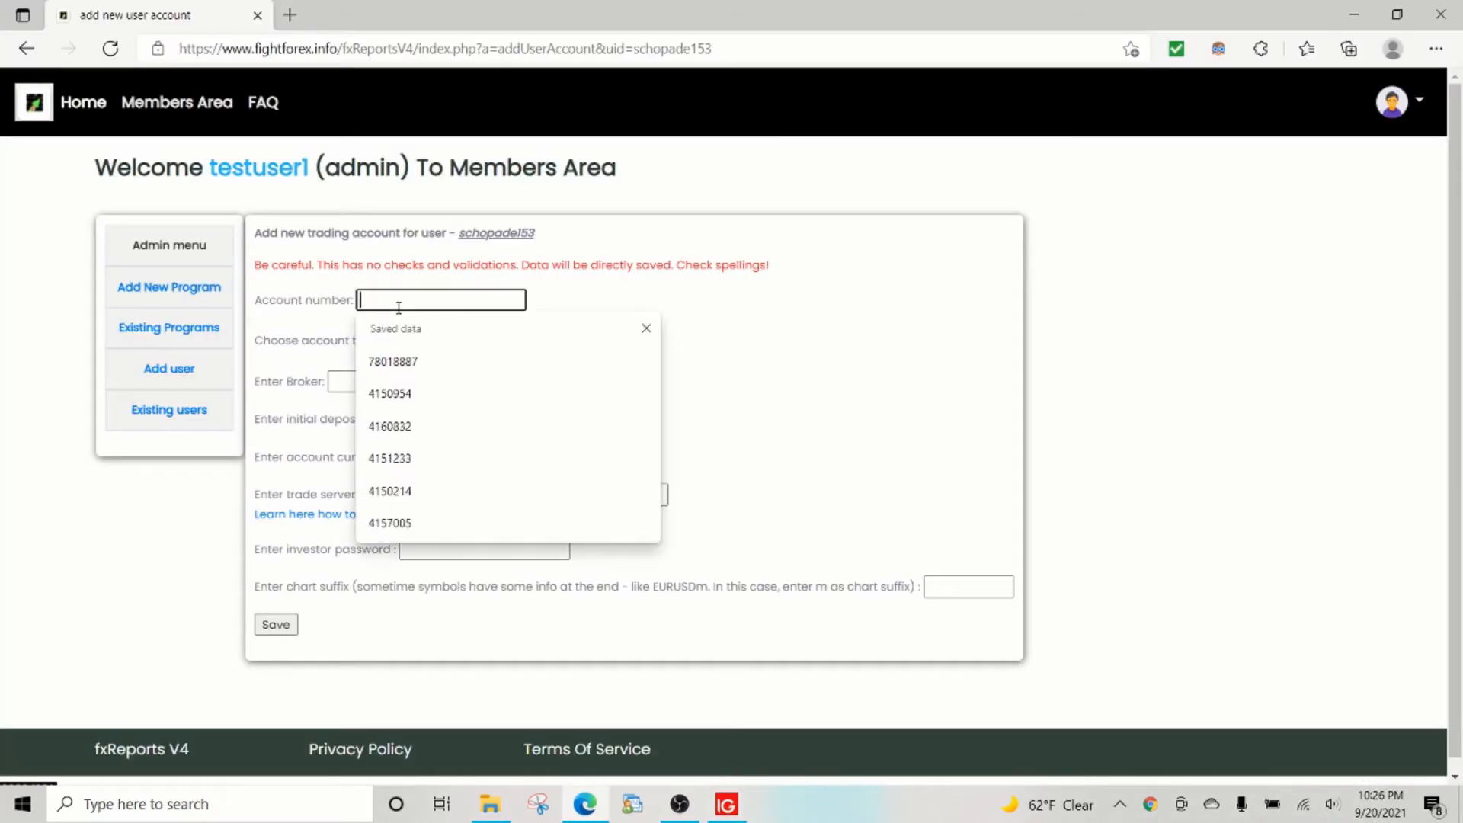
{"action": "key", "text": "ctrl+v"}
{"action": "left_click", "coordinate": [419, 341]}
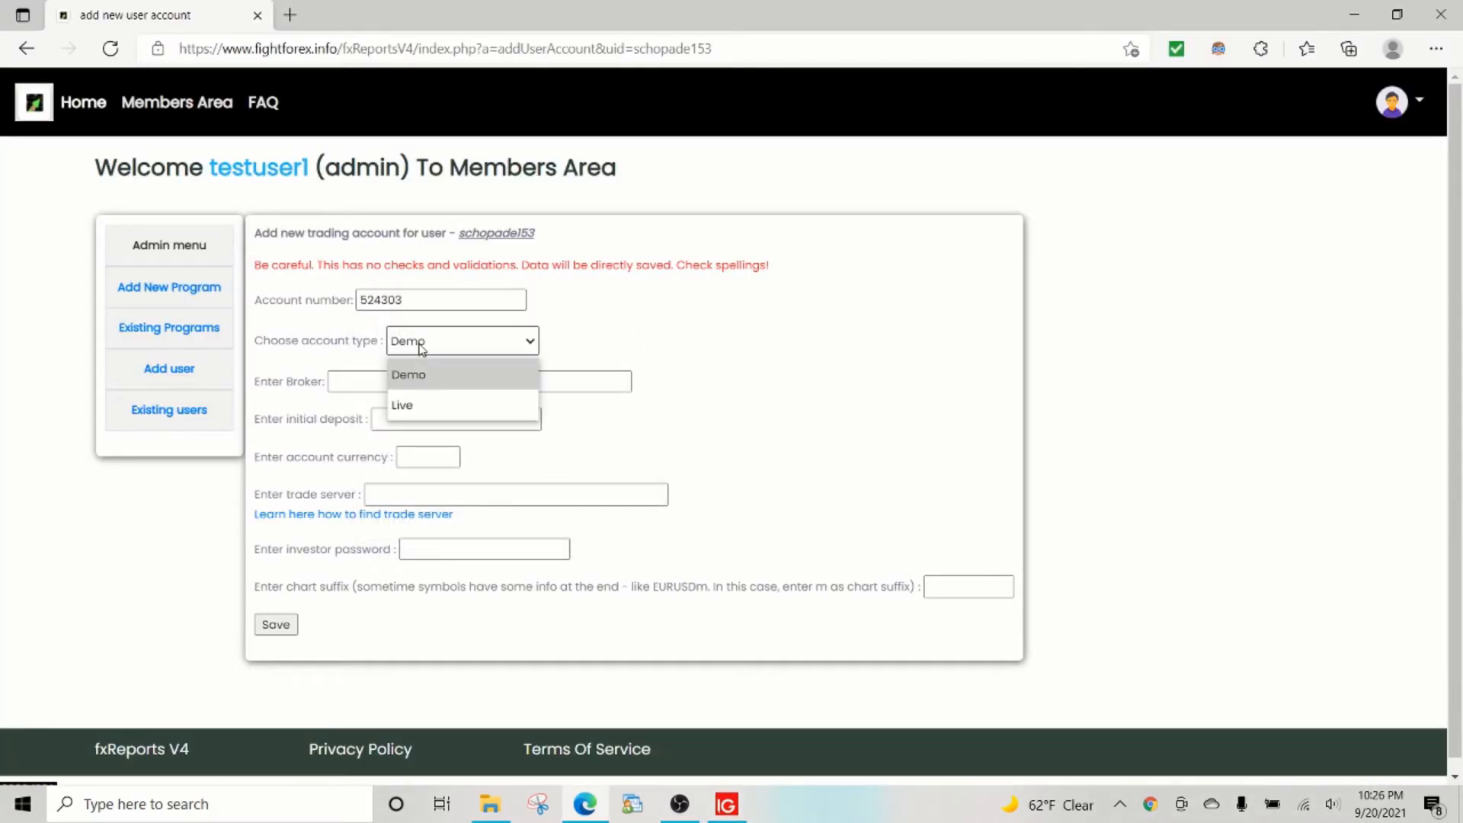
{"action": "left_click", "coordinate": [420, 345]}
{"action": "left_click", "coordinate": [416, 380]}
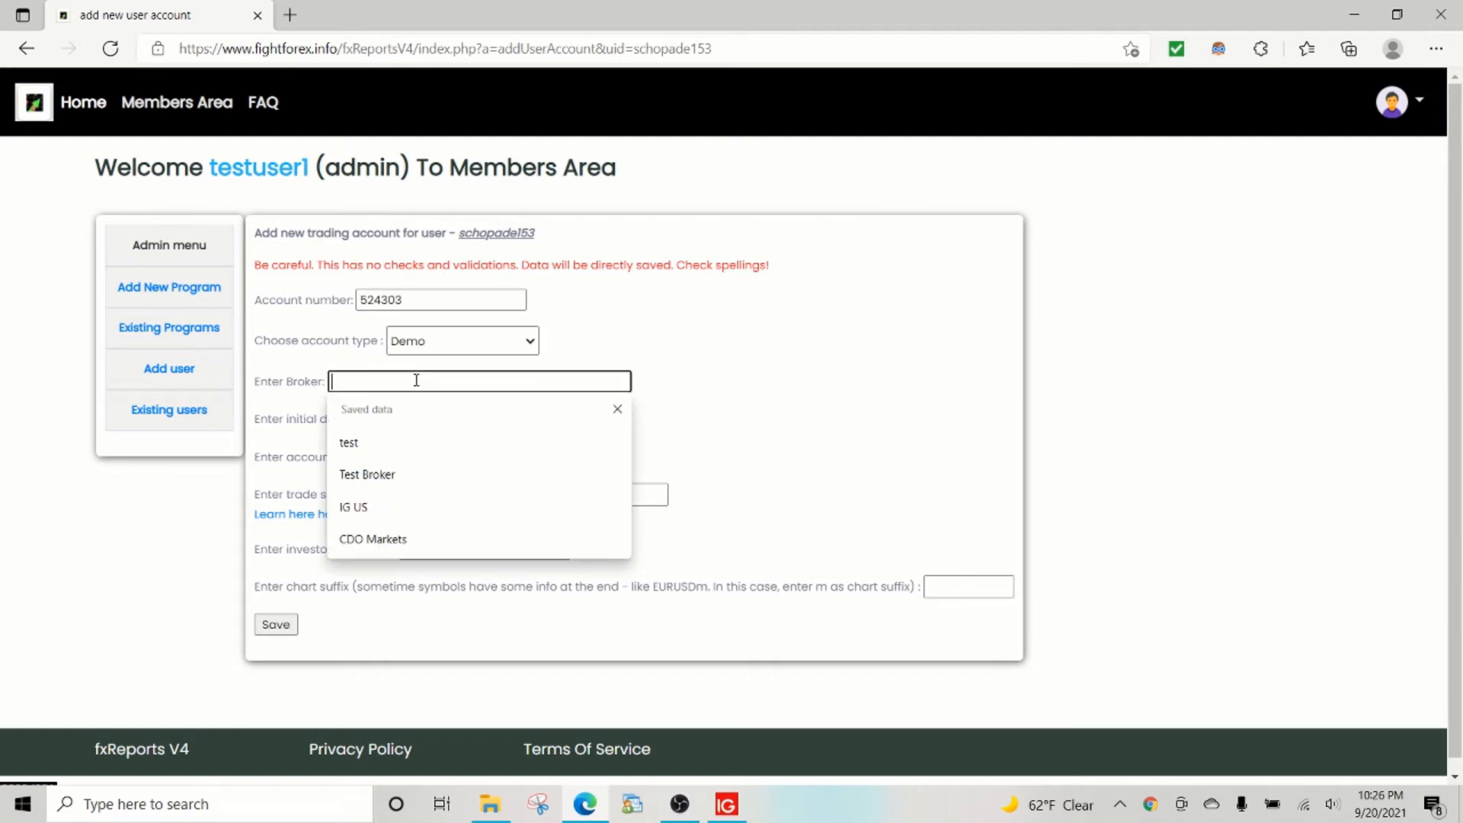
{"action": "left_click", "coordinate": [392, 506]}
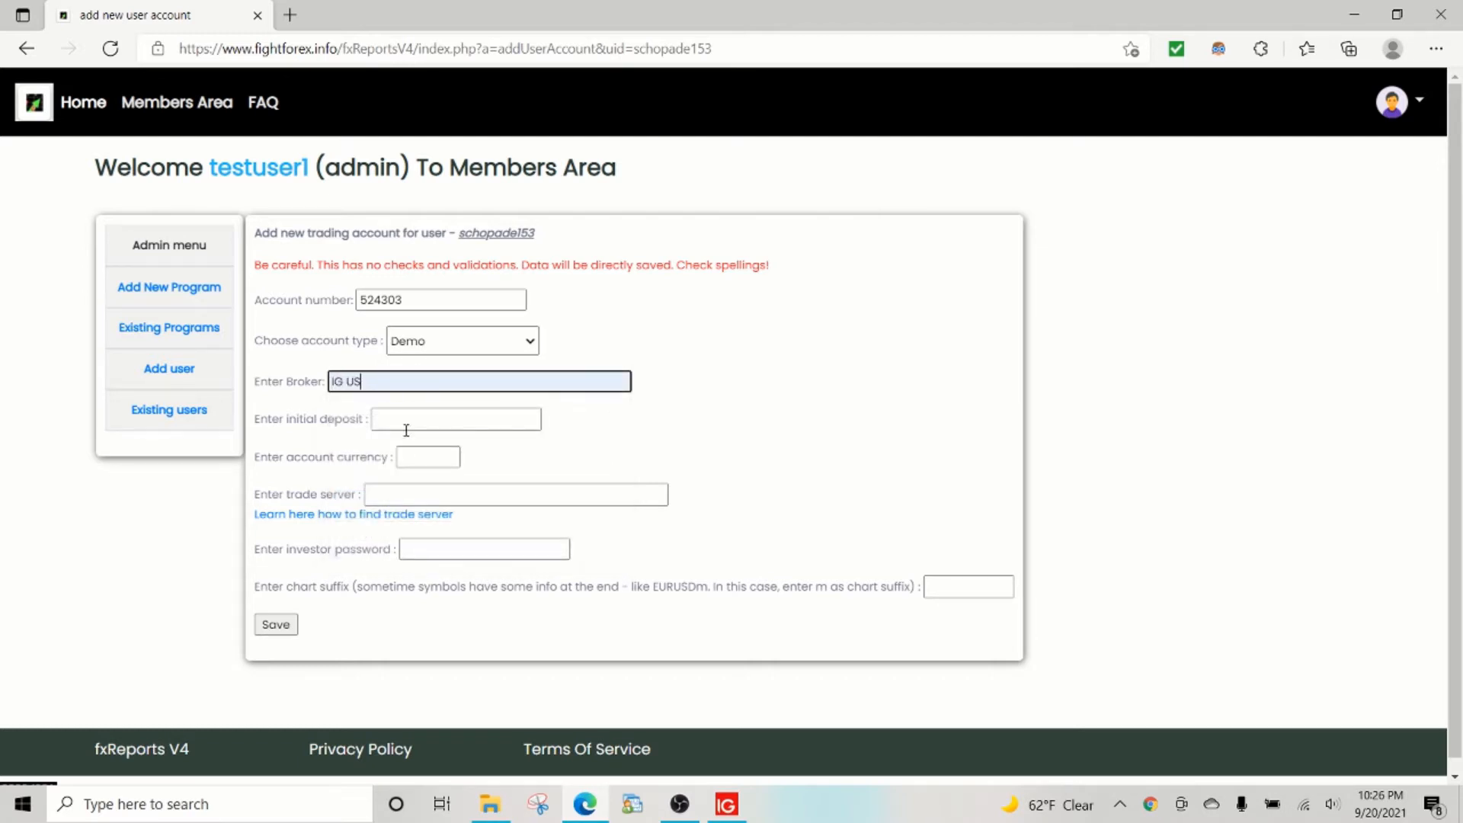
{"action": "left_click", "coordinate": [407, 425]}
{"action": "key", "text": "alt+Tab"}
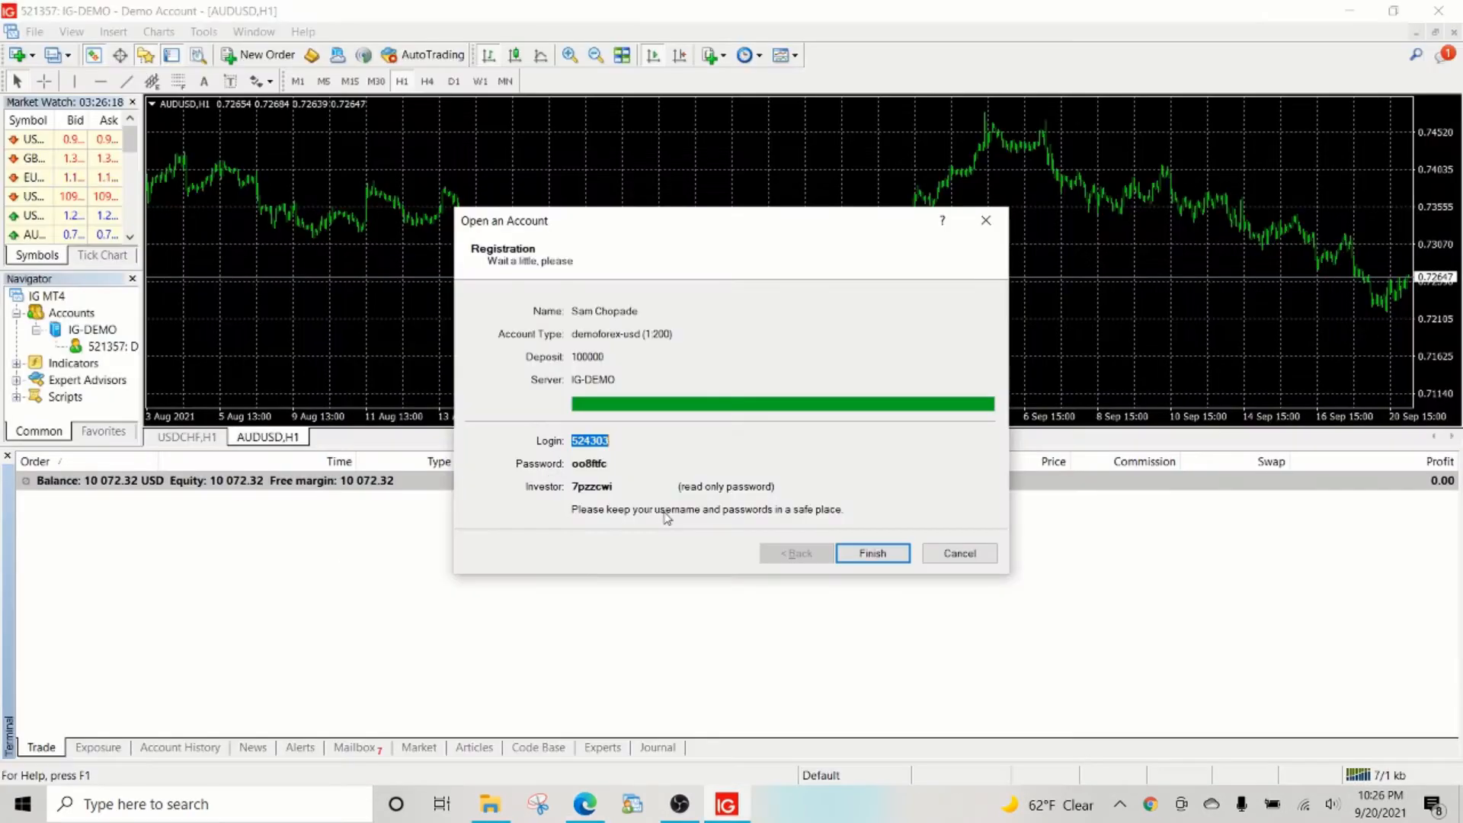
{"action": "key", "text": "alt+Tab"}
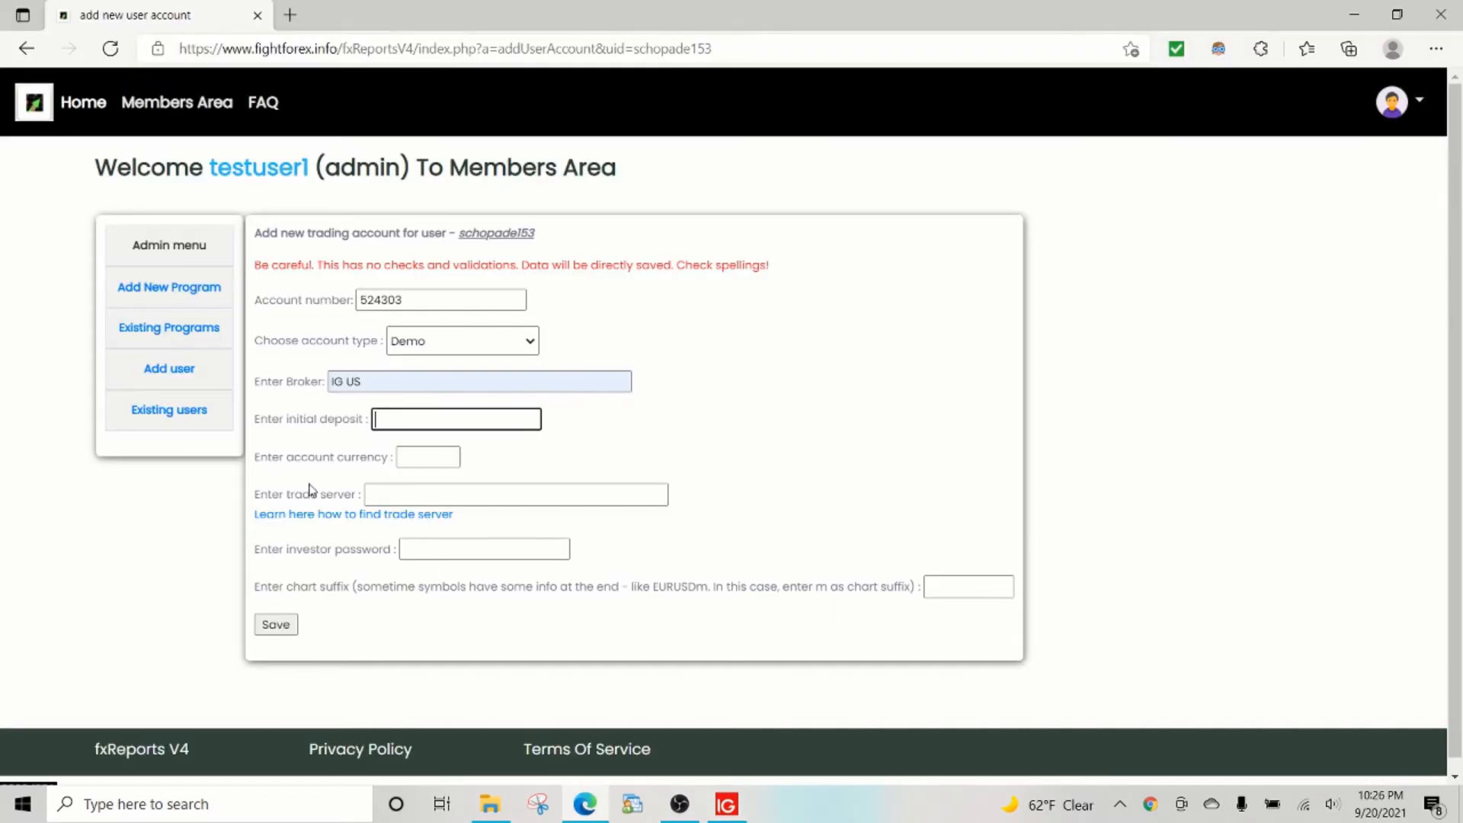
{"action": "type", "text": "10000"}
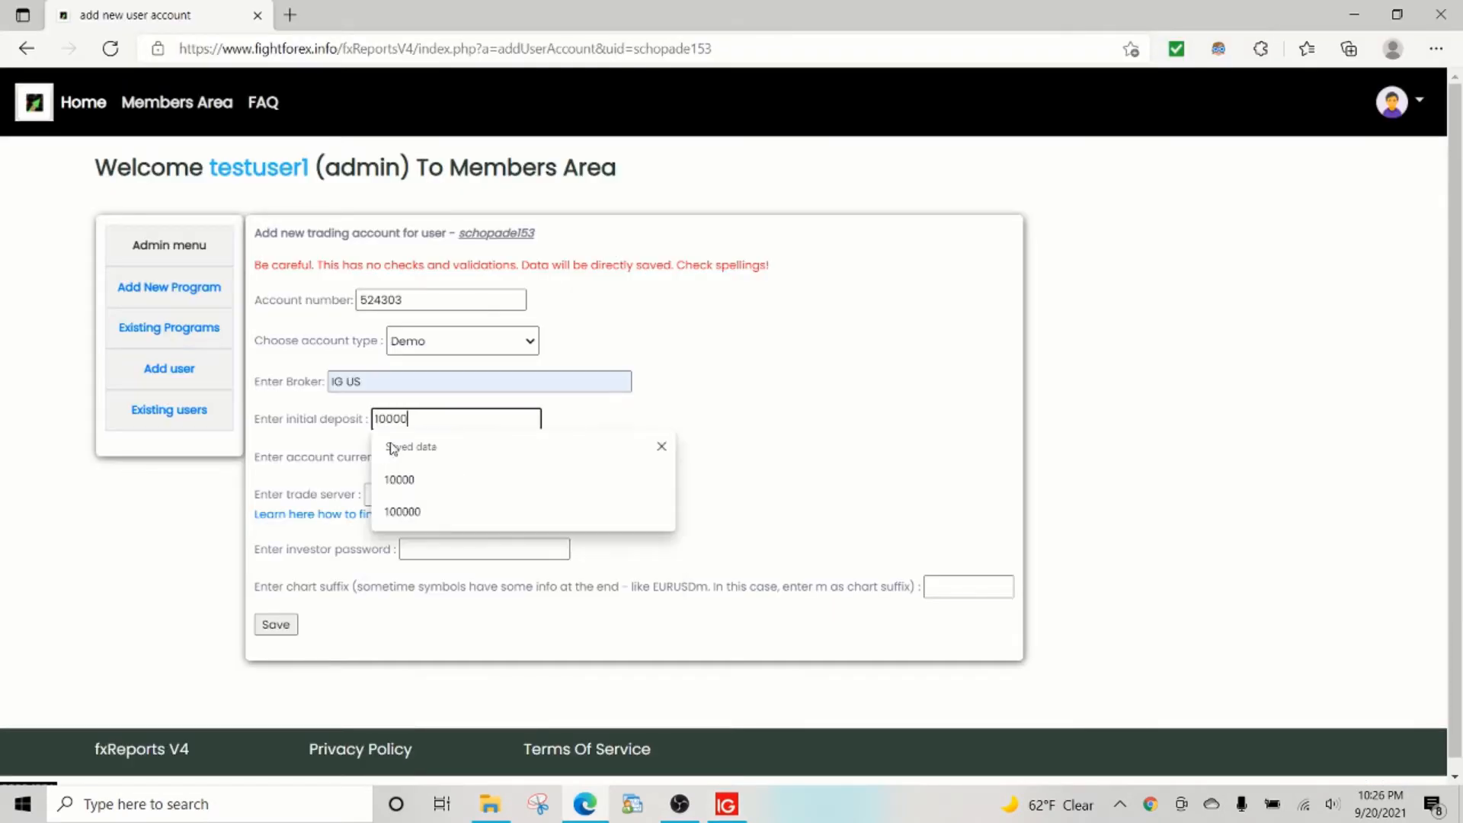
{"action": "type", "text": "0"}
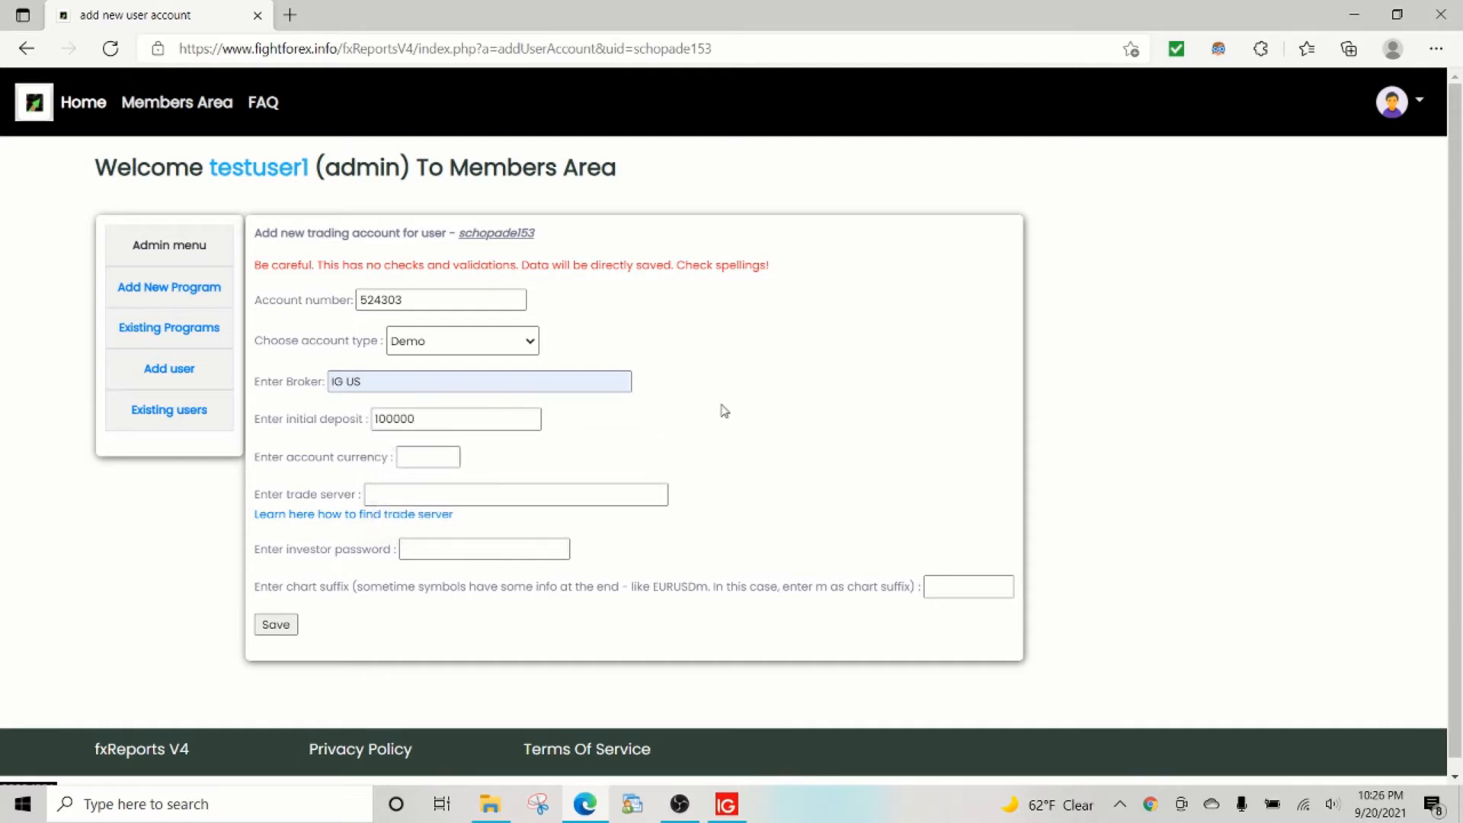
Enter the demo account's investor read-only password taken from MetaTrader's registration details.
{"action": "key", "text": "alt+Tab"}
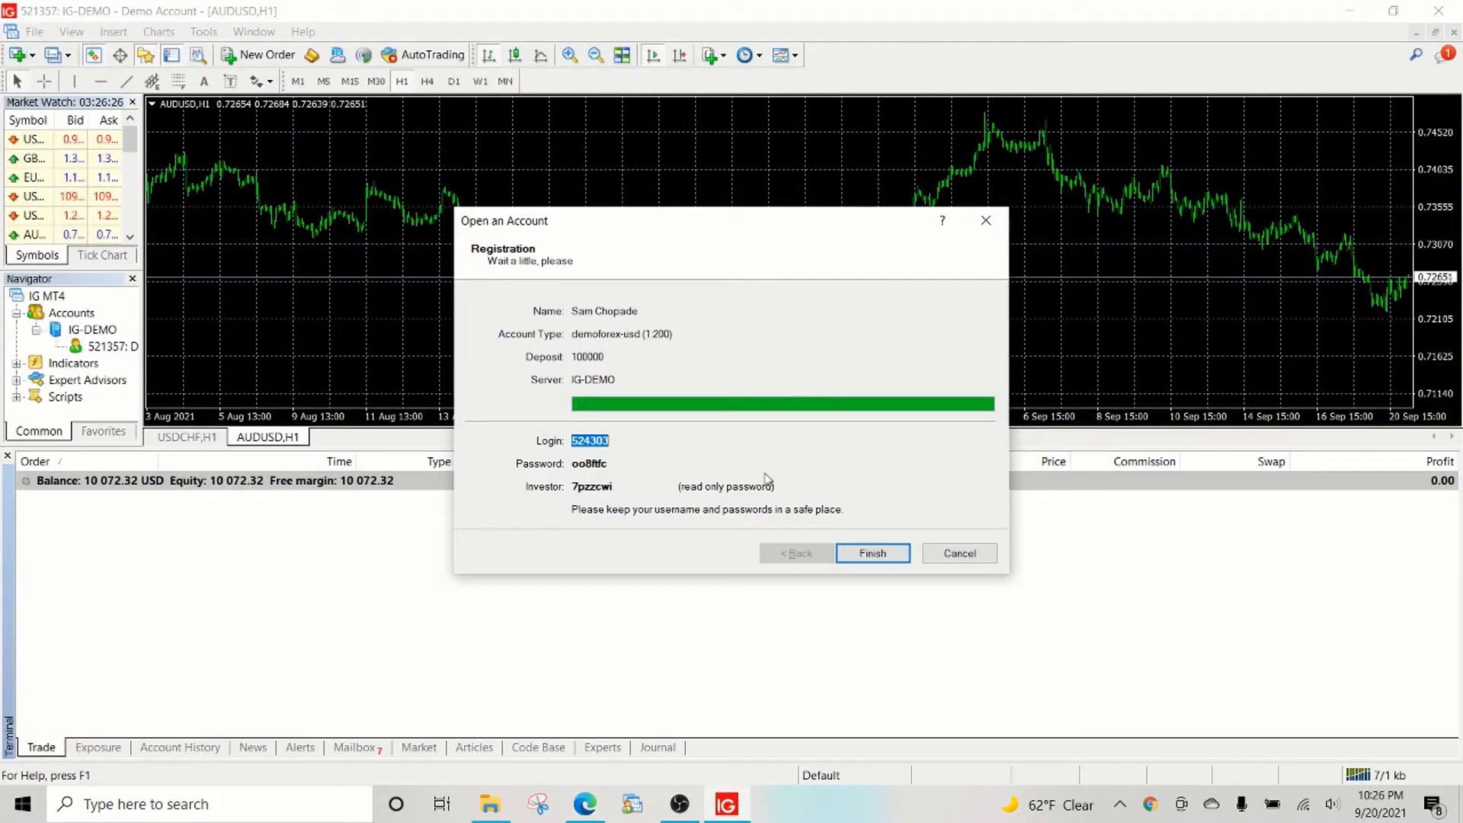
{"action": "double_click", "coordinate": [596, 488]}
{"action": "key", "text": "alt+Tab"}
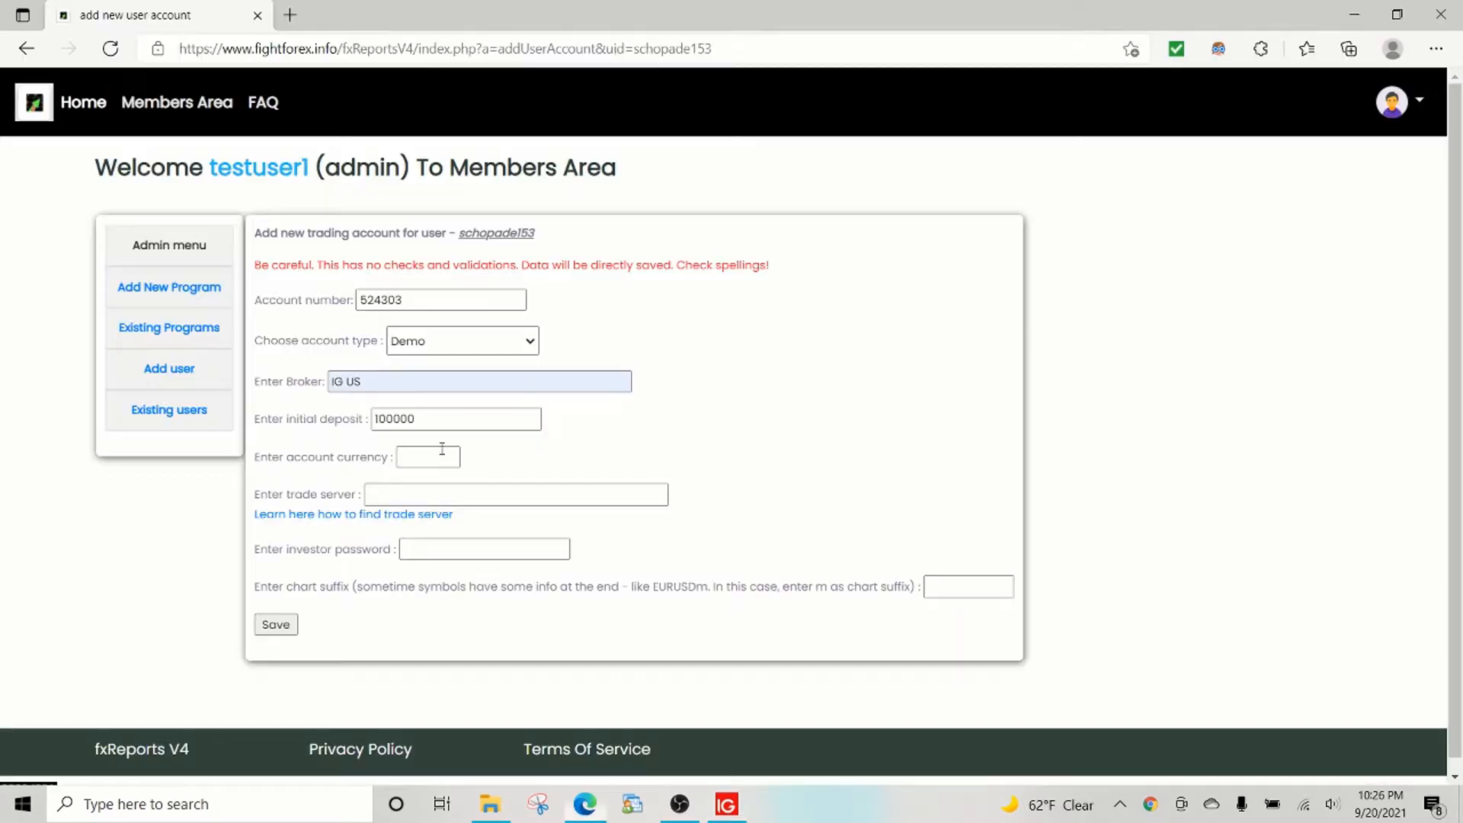
{"action": "left_click", "coordinate": [482, 555]}
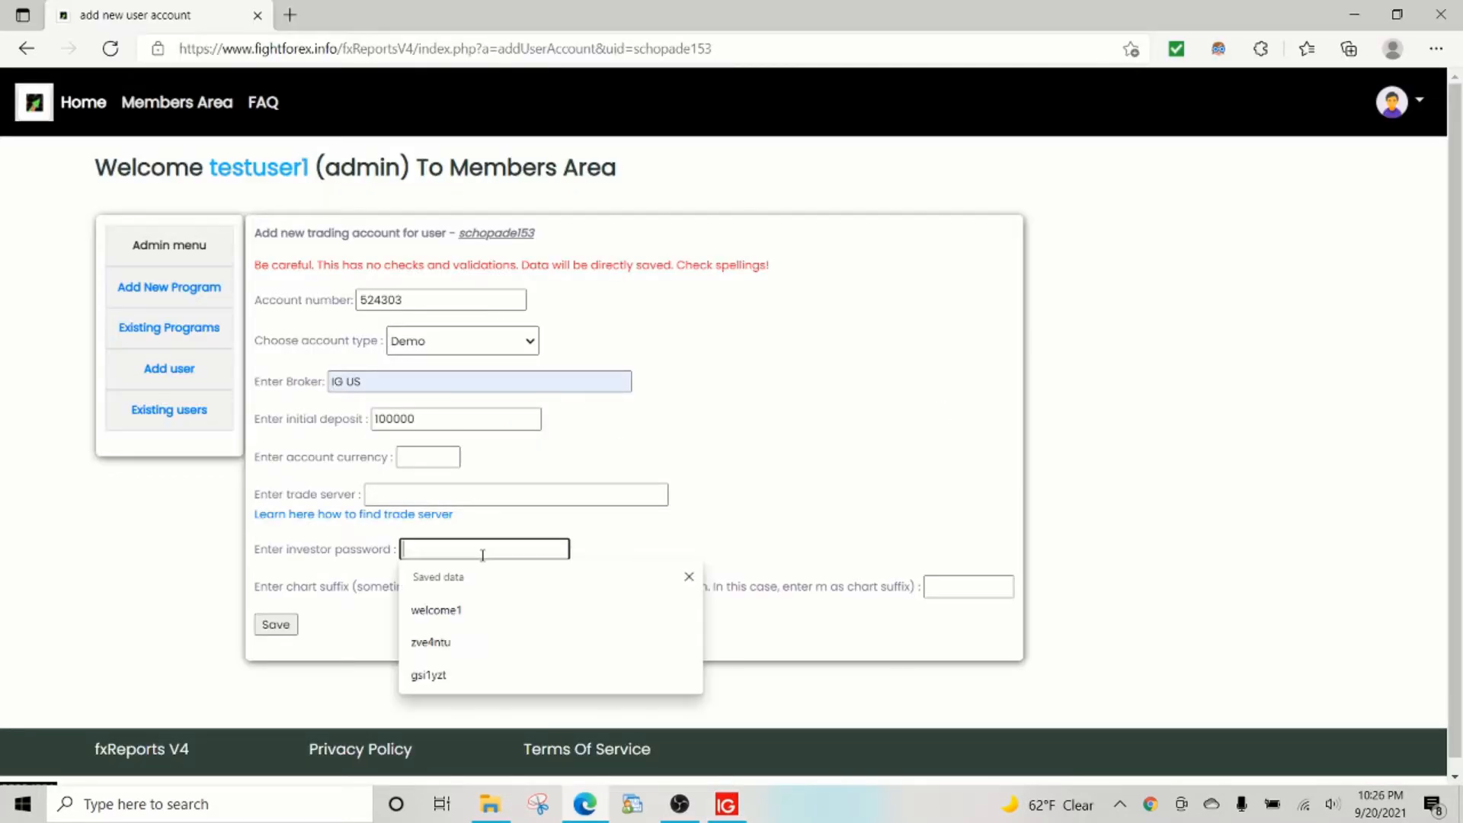
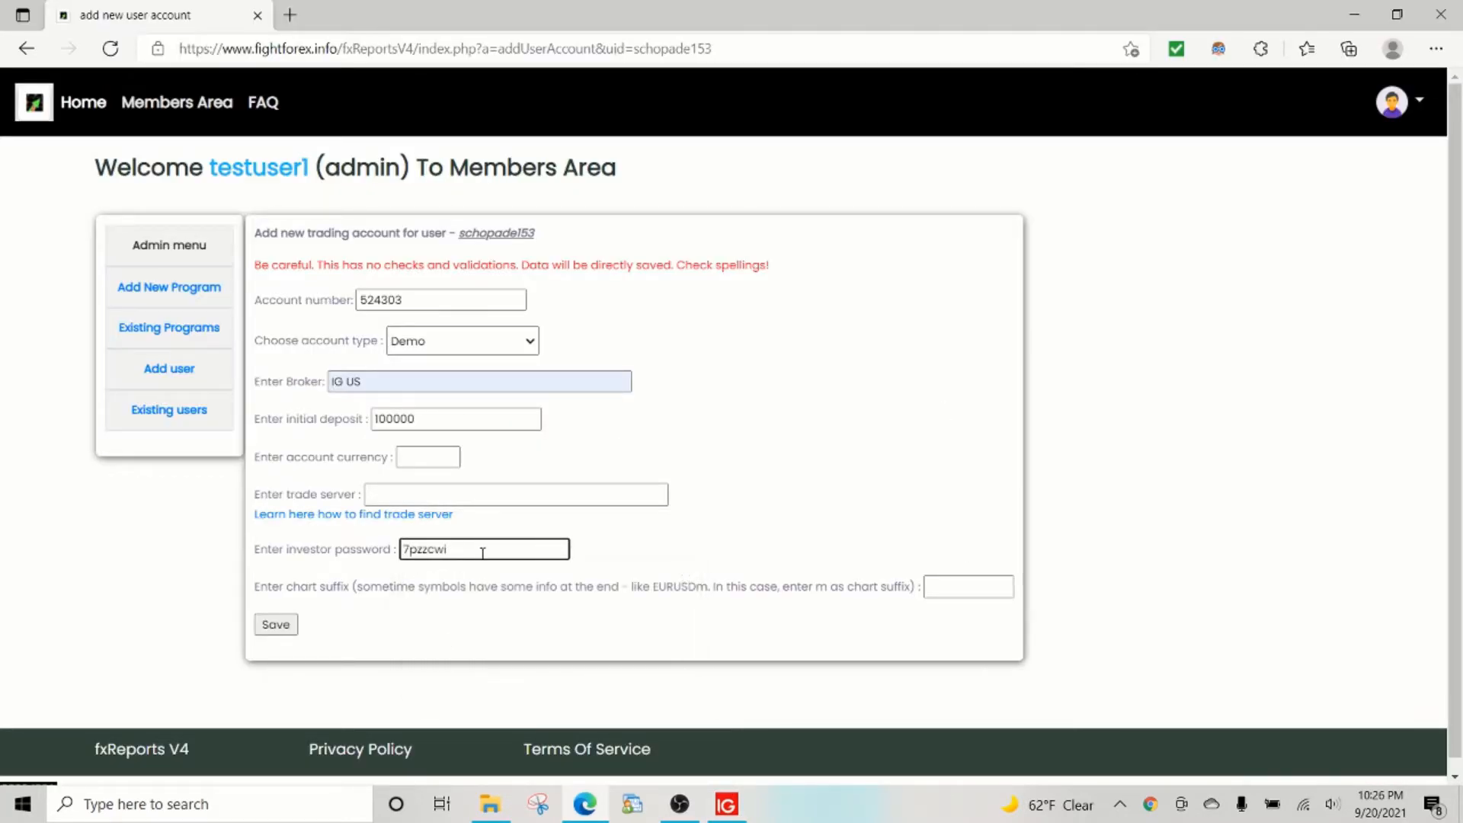
{"action": "key", "text": "alt+Tab"}
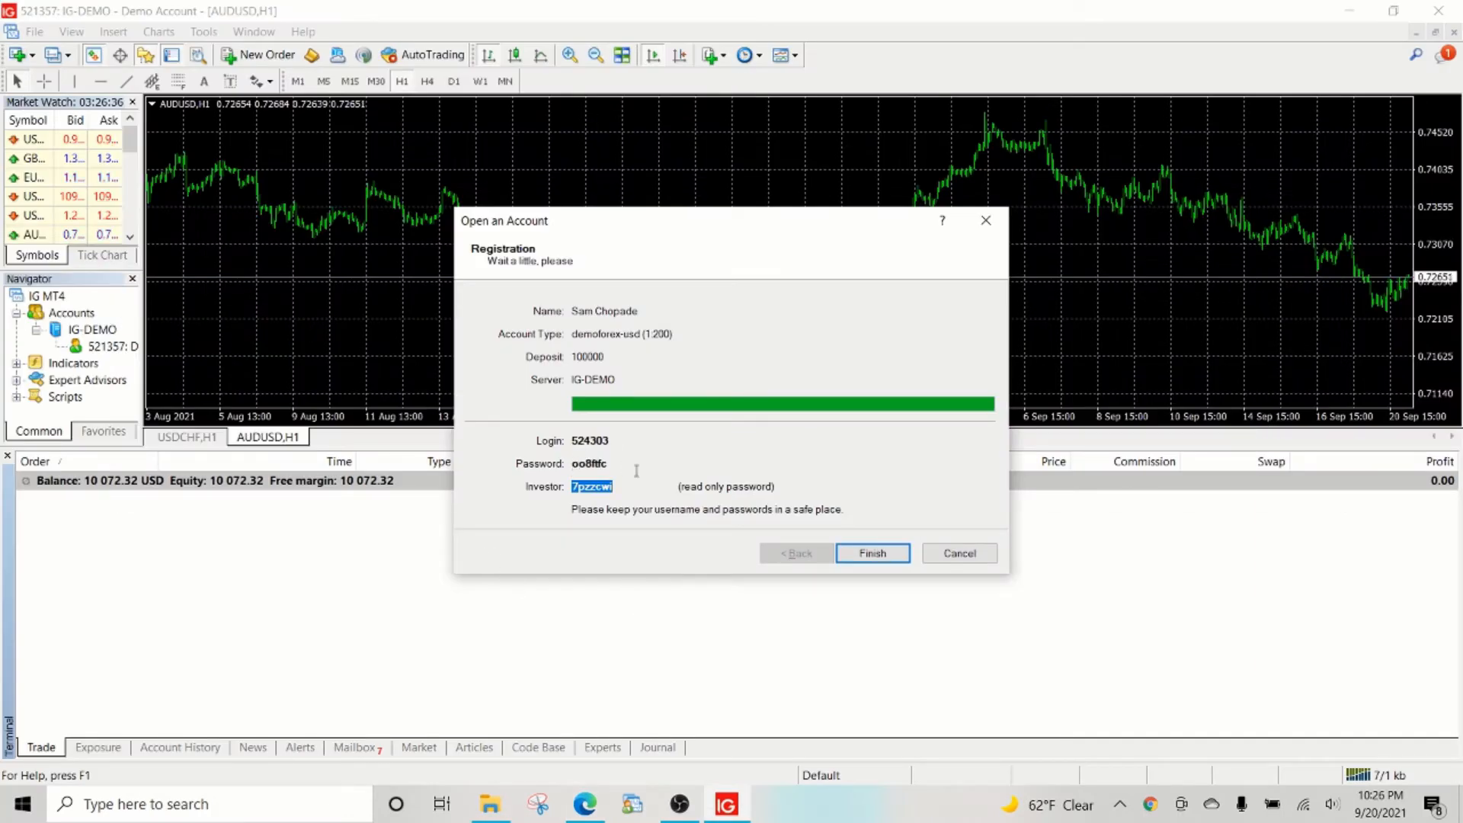
{"action": "key", "text": "alt+Tab"}
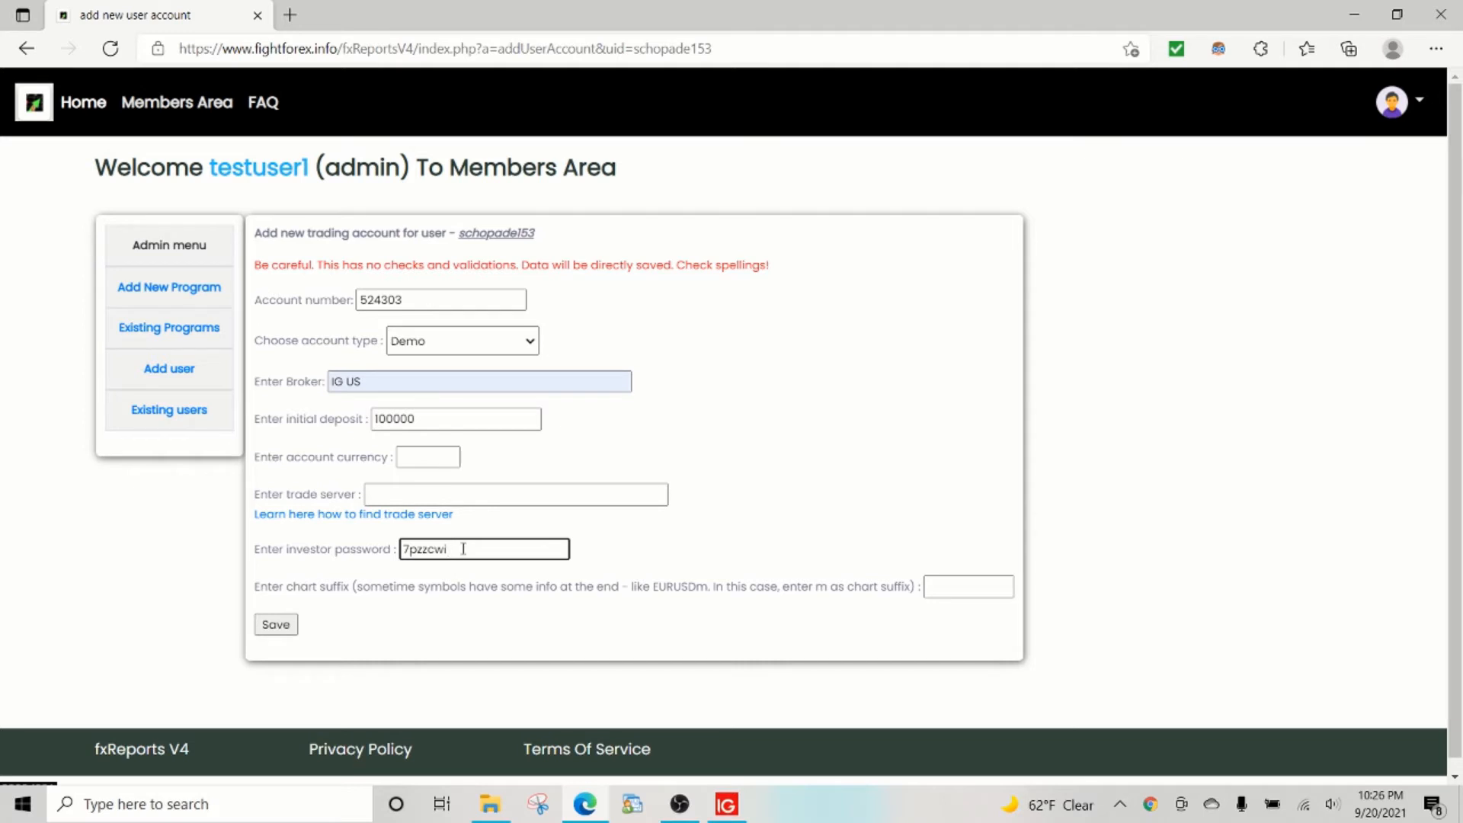
{"action": "left_click_drag", "start_coordinate": [462, 548], "coordinate": [355, 545]}
Set the account currency to USD from the saved suggestions.
{"action": "left_click", "coordinate": [416, 463]}
{"action": "key", "text": "Down"}
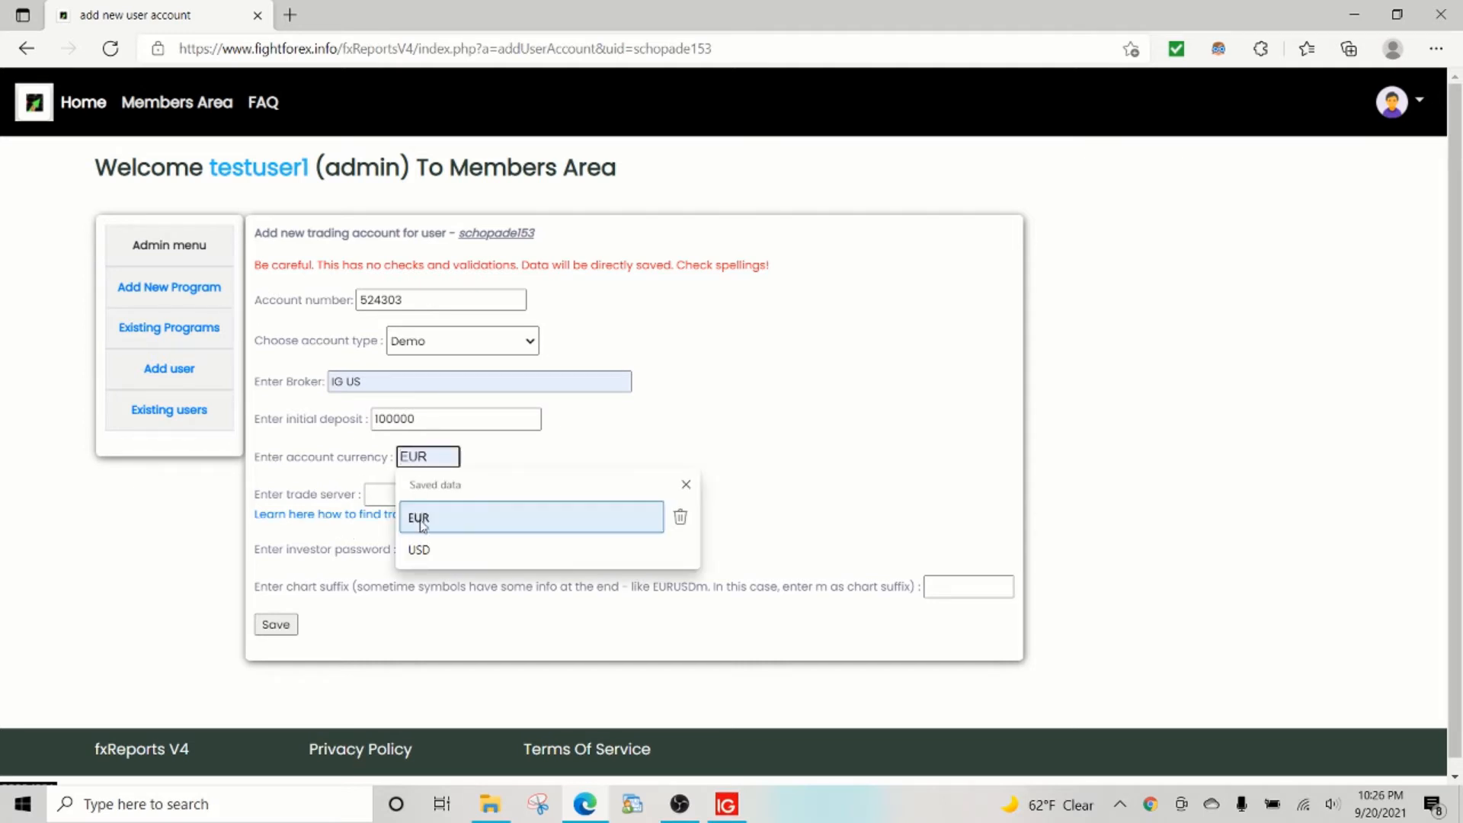
{"action": "key", "text": "Down"}
{"action": "key", "text": "Return"}
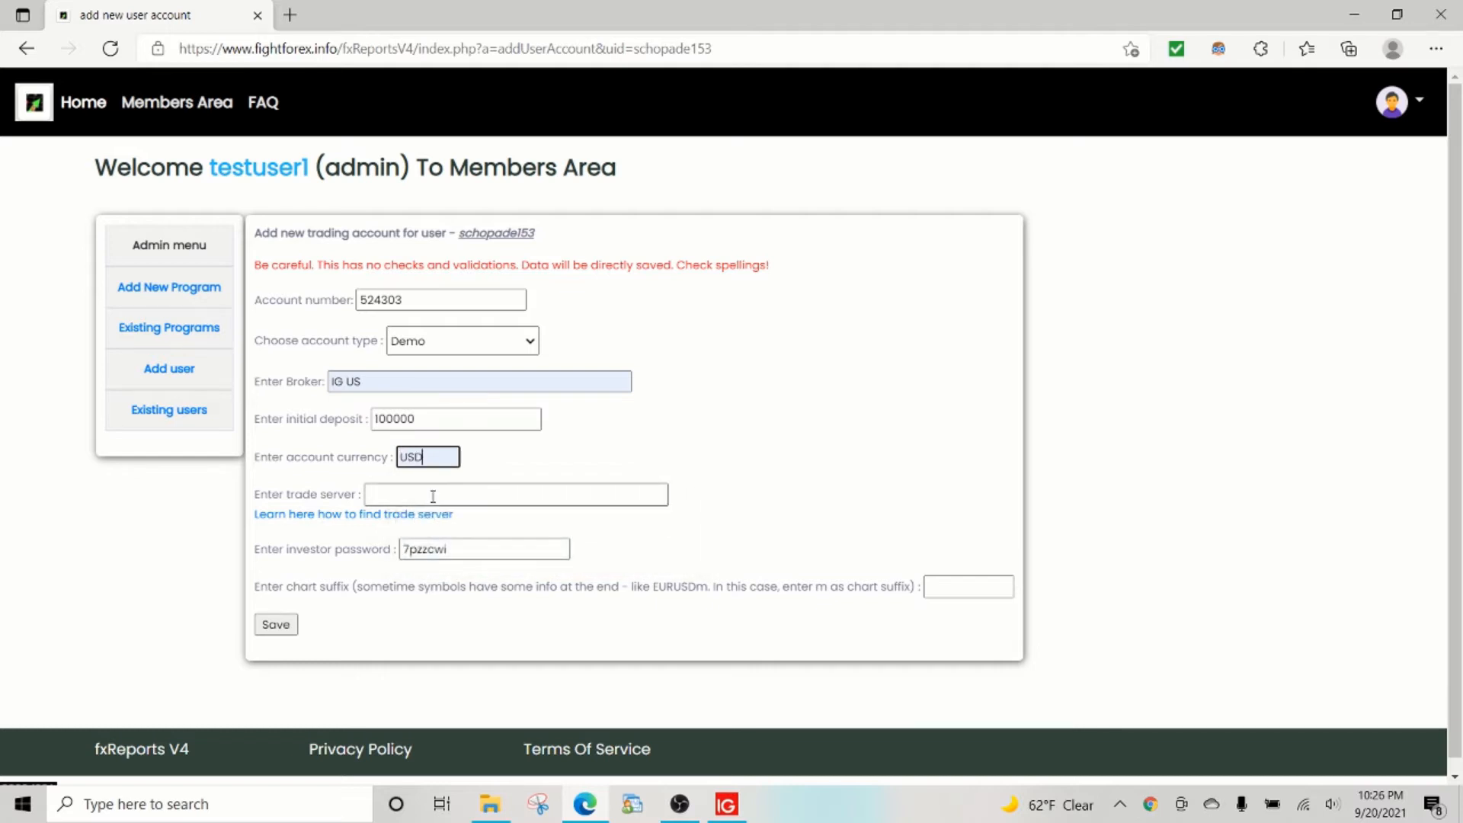
{"action": "key", "text": "alt+Tab"}
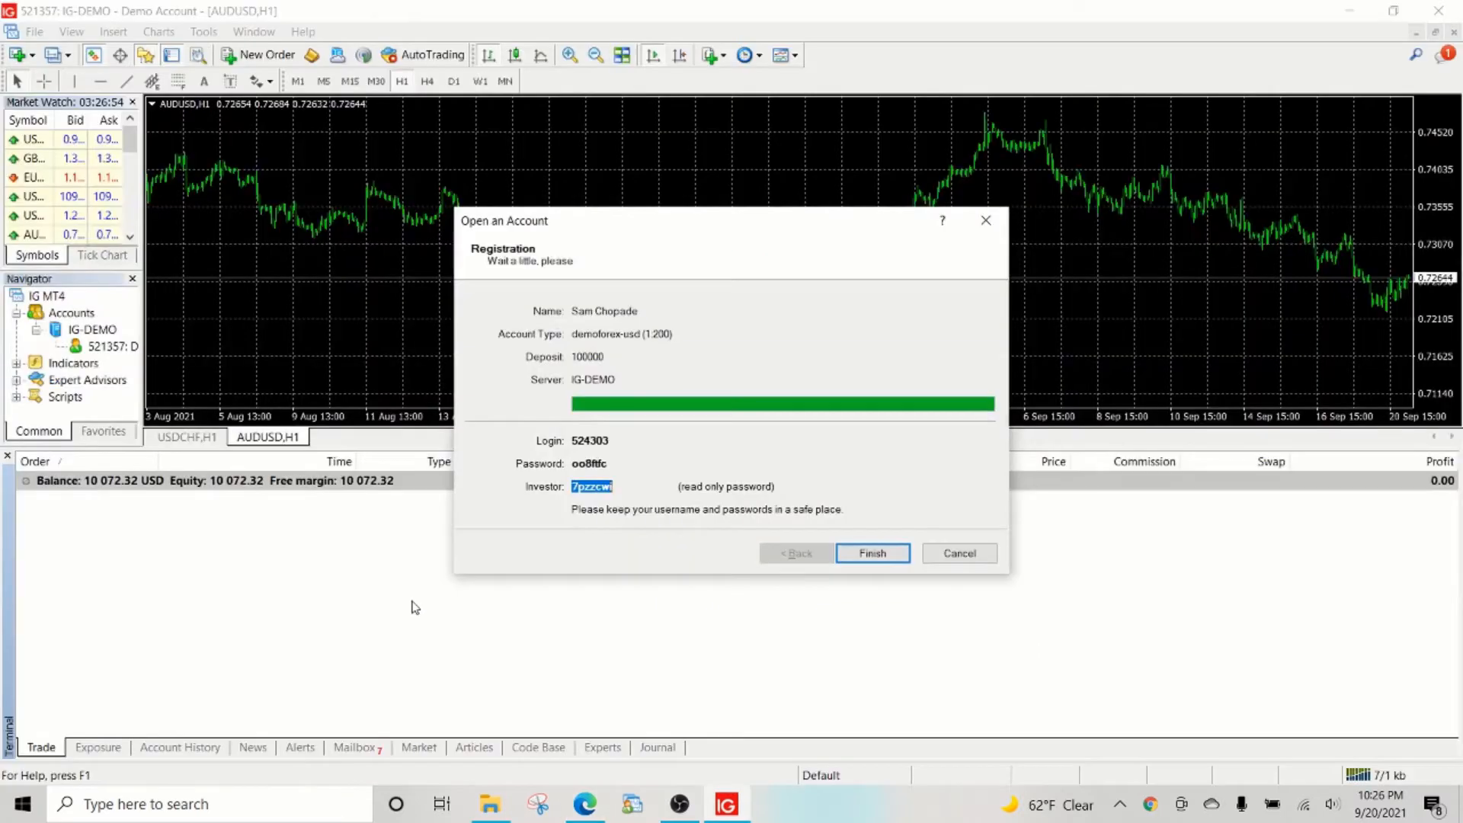
Finish the demo registration, then open config\IG-DEMO.srv from the data folder in Notepad++.
{"action": "left_click", "coordinate": [870, 554]}
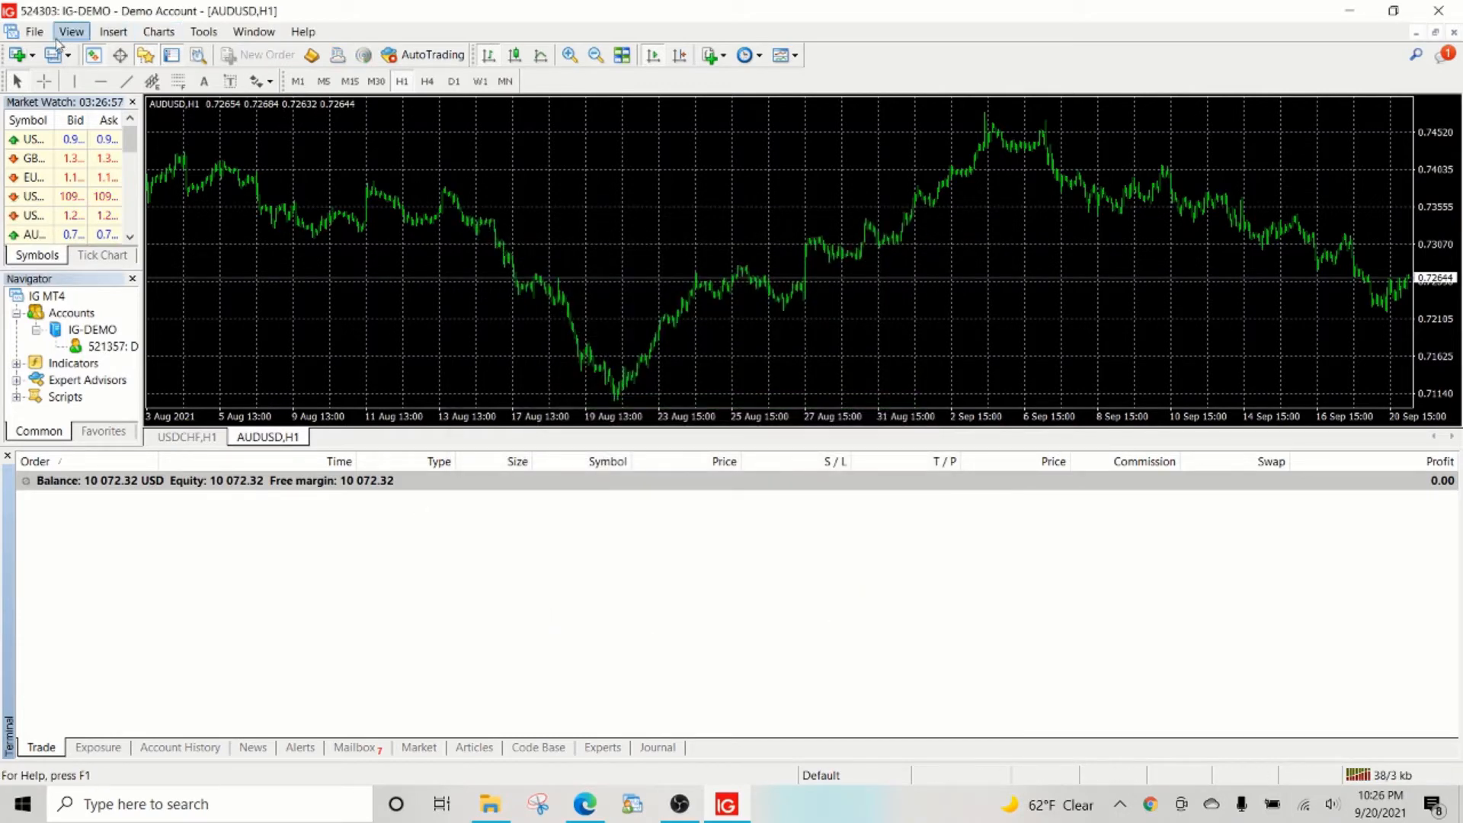
{"action": "left_click", "coordinate": [34, 31]}
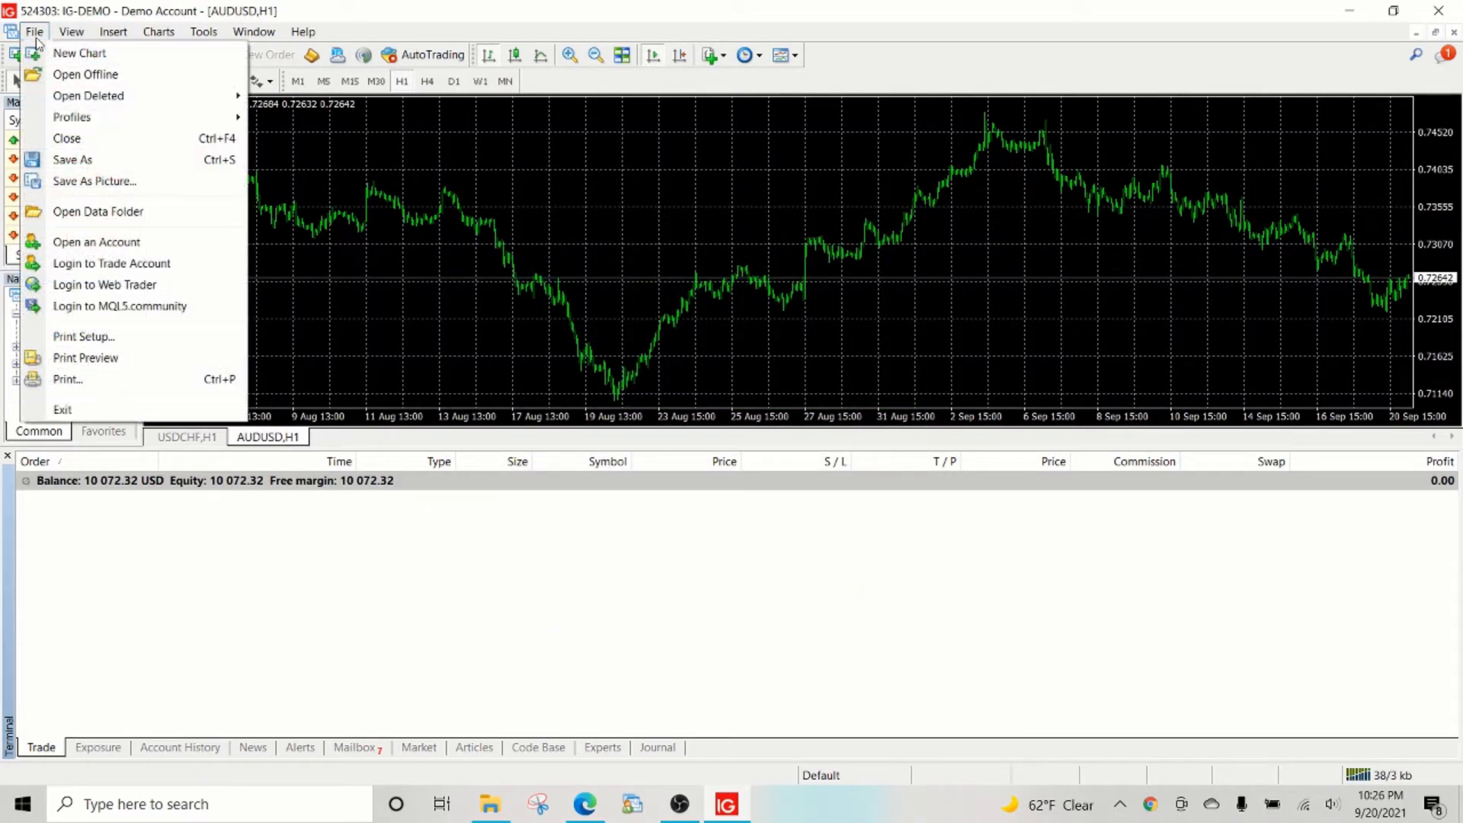
{"action": "left_click", "coordinate": [96, 215]}
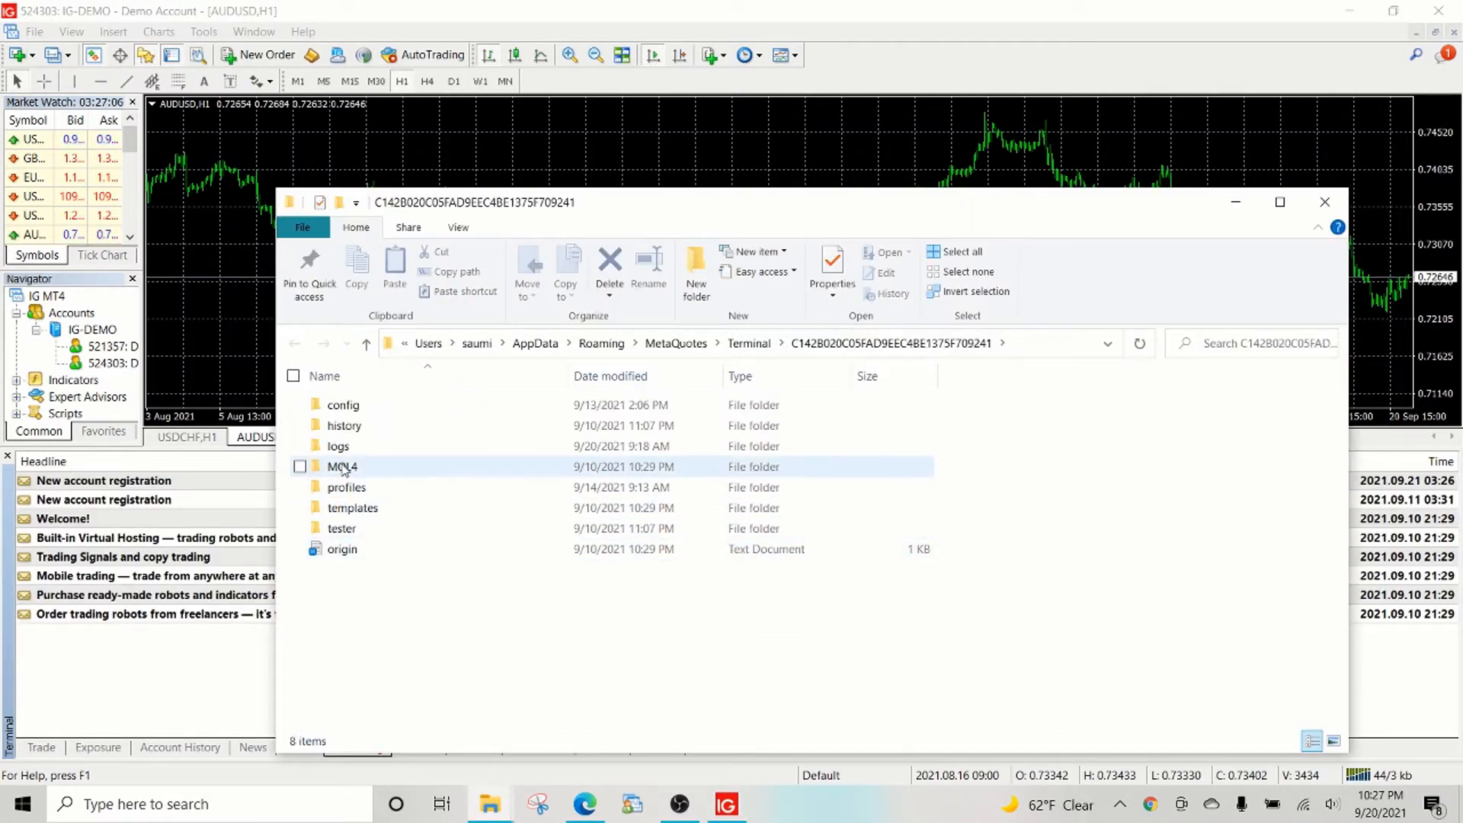
{"action": "double_click", "coordinate": [343, 404]}
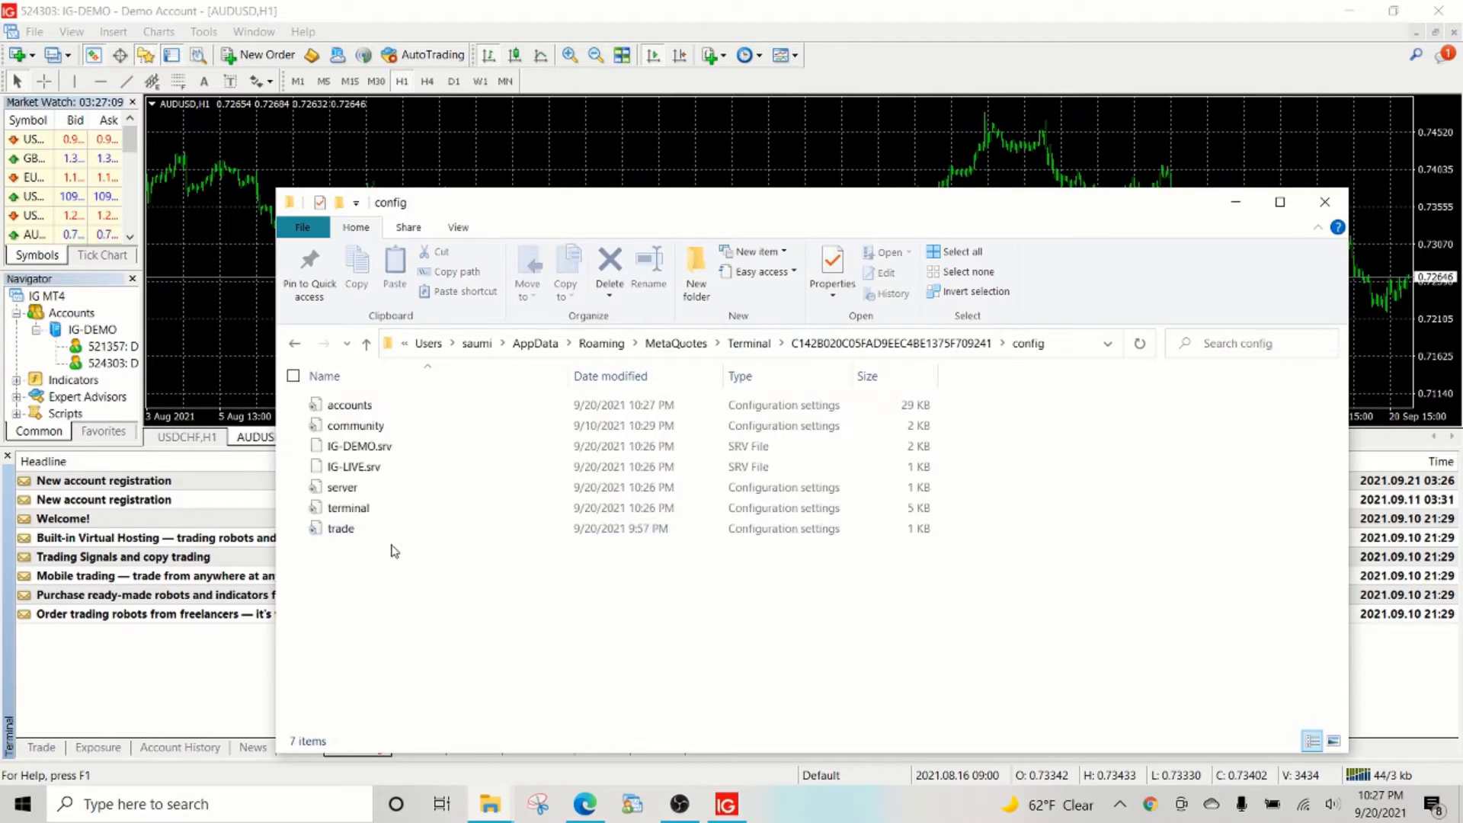
{"action": "left_click", "coordinate": [355, 448]}
{"action": "right_click", "coordinate": [354, 448]}
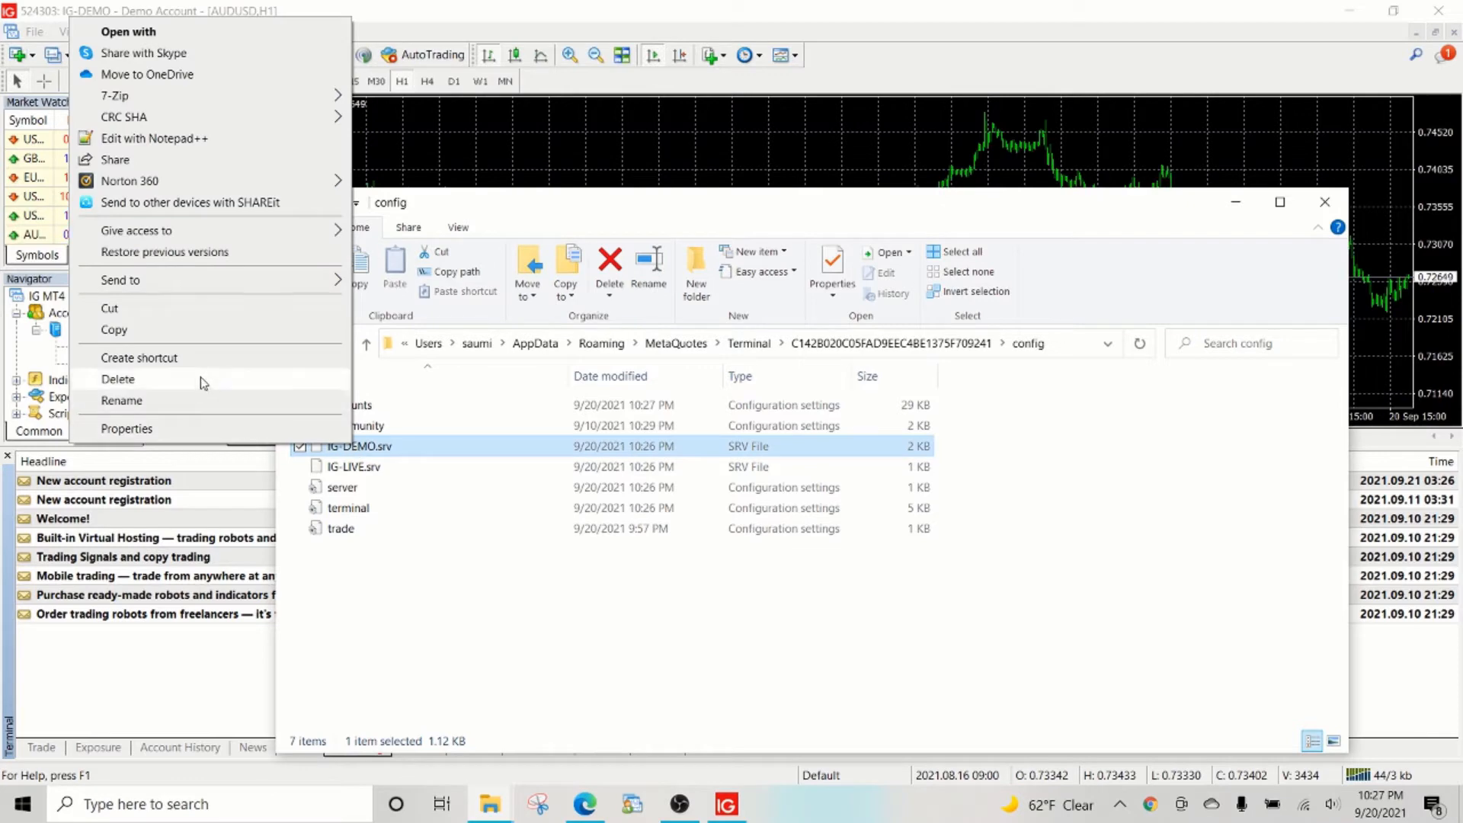
{"action": "left_click", "coordinate": [153, 138]}
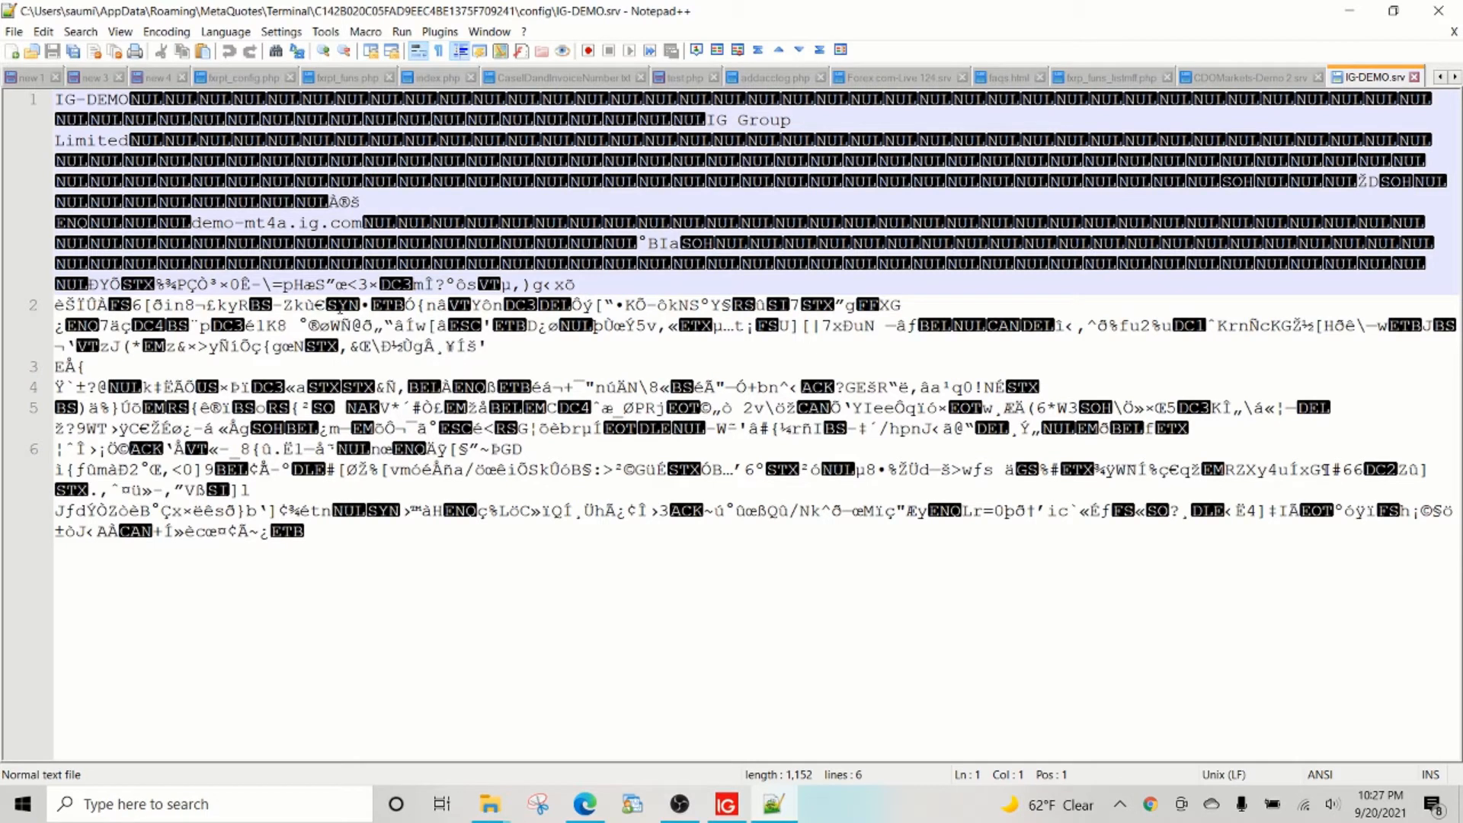
Select the demo-mt4a.ig.com server address in IG-DEMO.srv and return to the browser.
{"action": "left_click_drag", "start_coordinate": [196, 222], "coordinate": [358, 224]}
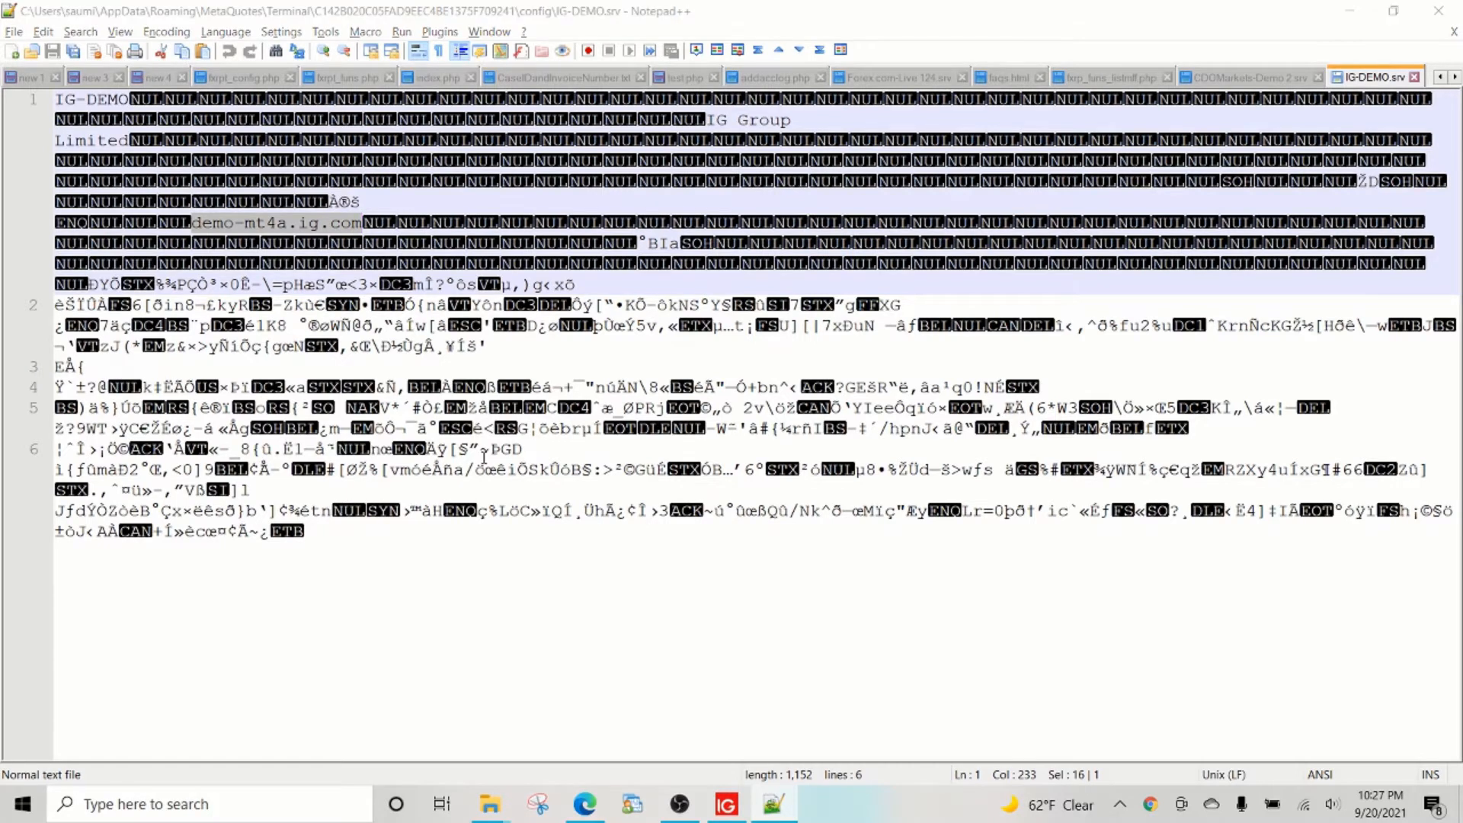
{"action": "key", "text": "alt+Tab"}
{"action": "key", "text": "Tab"}
{"action": "key", "text": "Tab"}
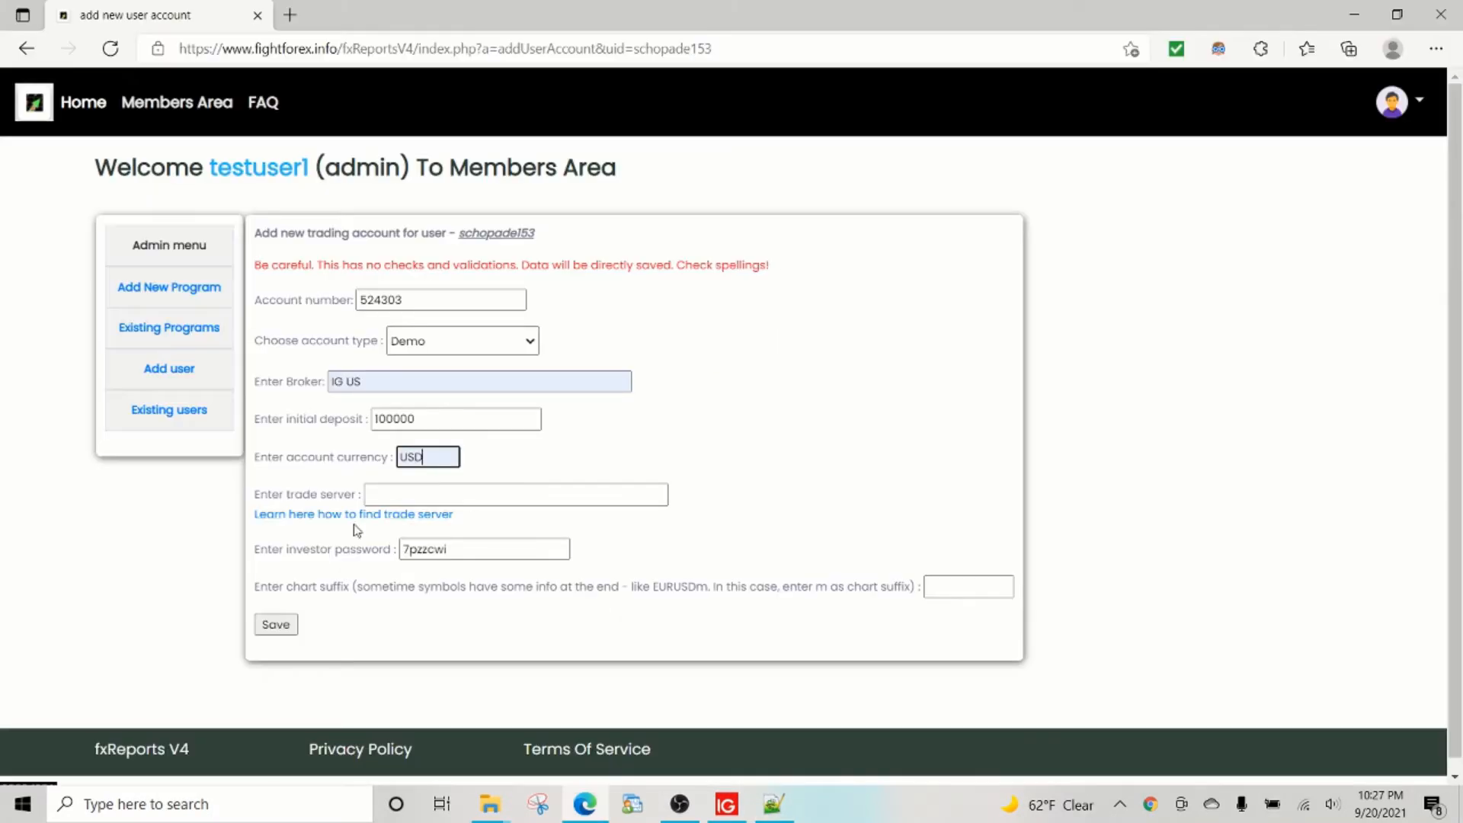
Open the trade server help page in a separate window, then minimise it.
{"action": "right_click", "coordinate": [359, 515]}
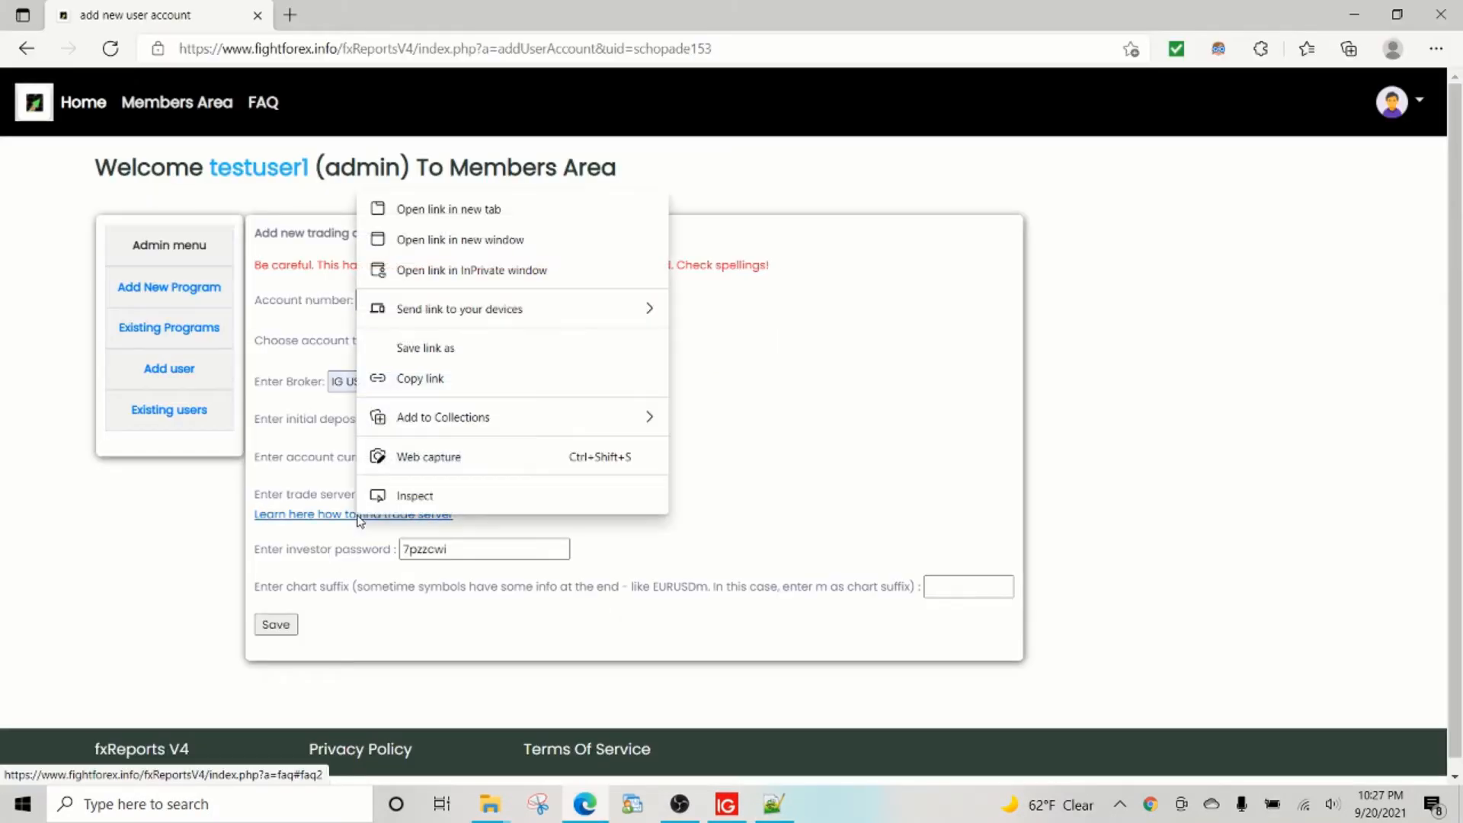
{"action": "left_click", "coordinate": [426, 239]}
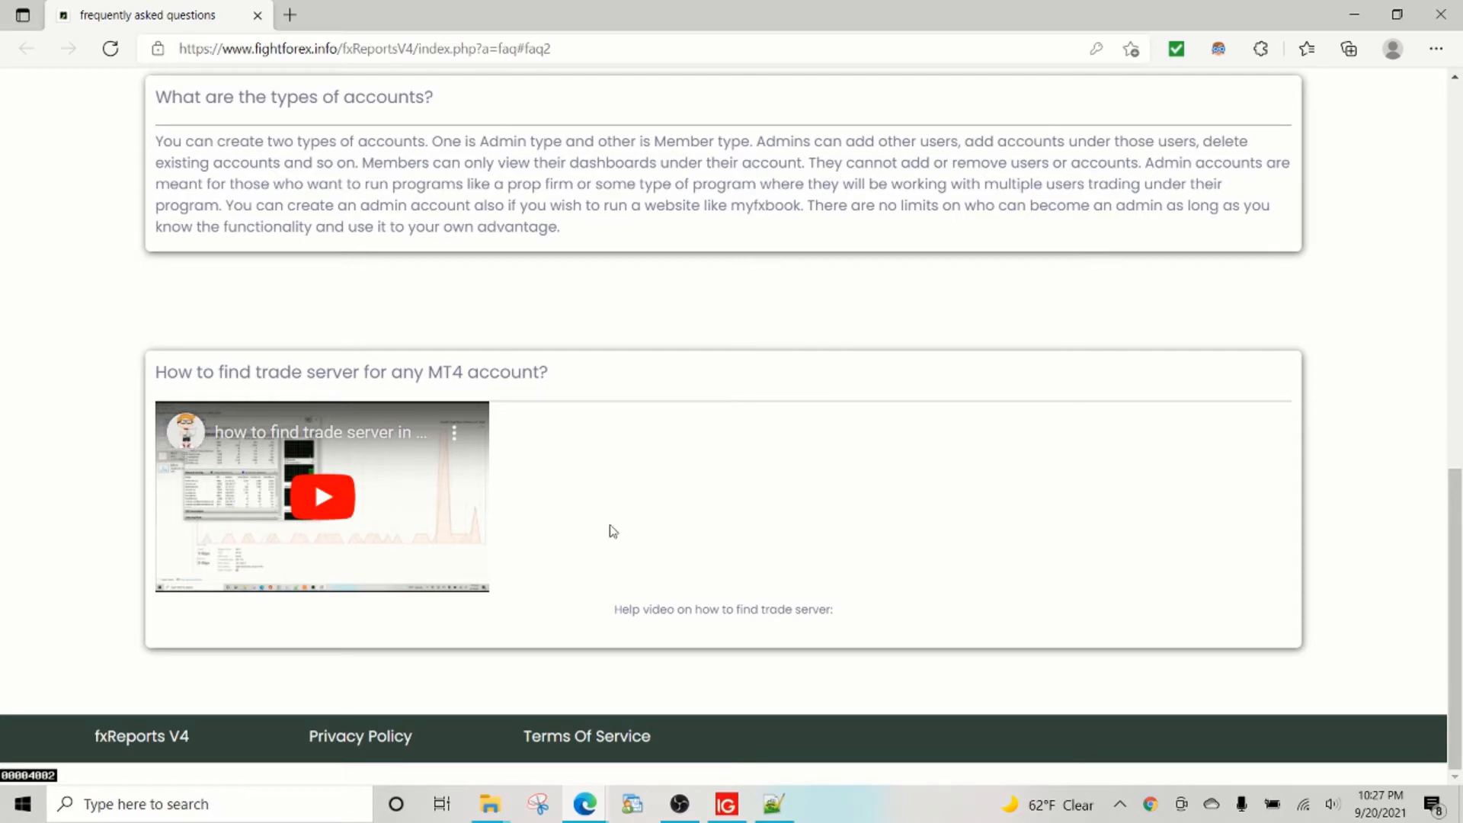
{"action": "left_click", "coordinate": [1354, 14]}
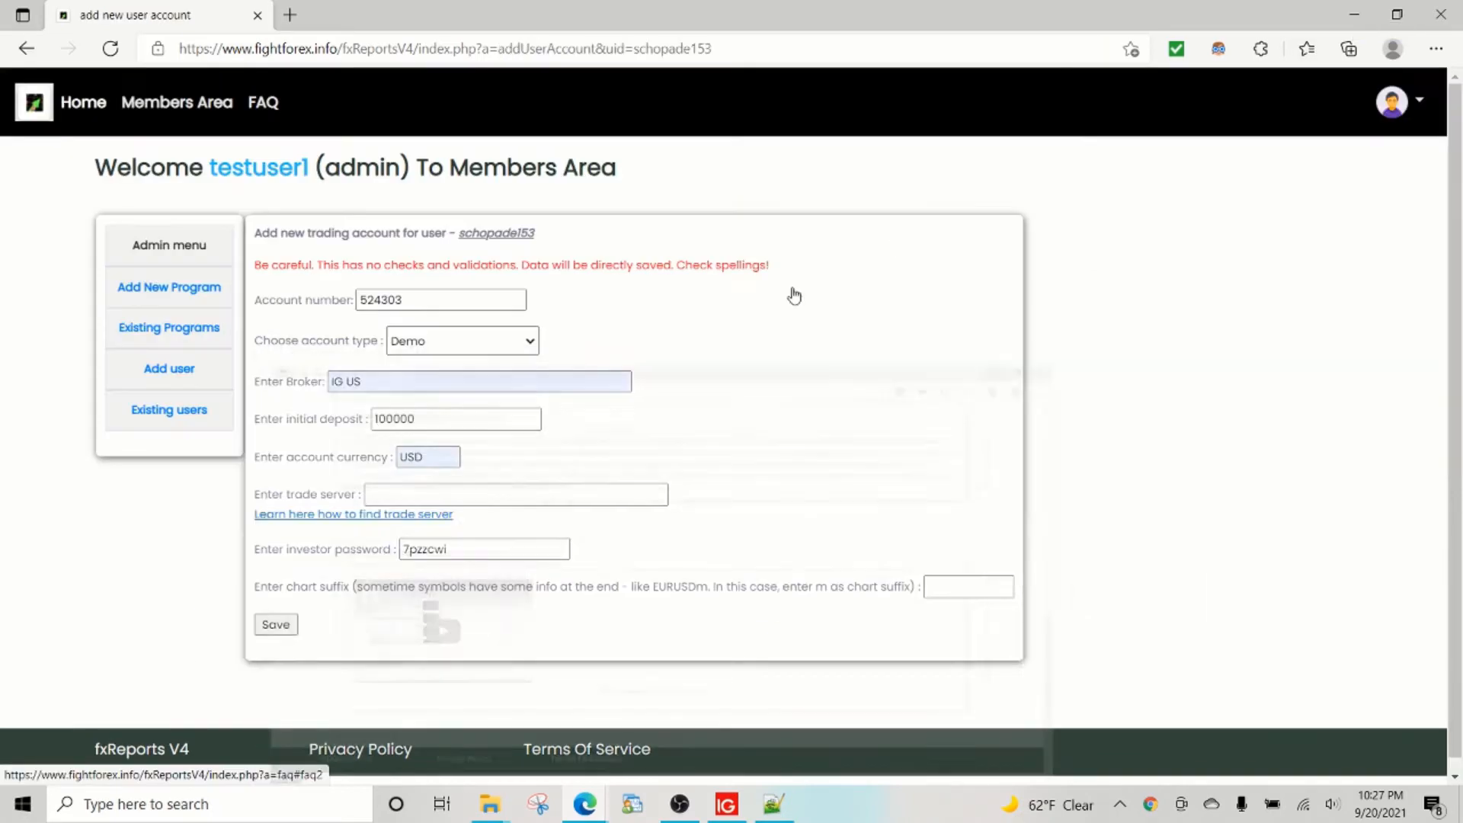
Fill the trade server field with demo-mt4a.ig.com from the saved entries.
{"action": "left_click", "coordinate": [491, 489]}
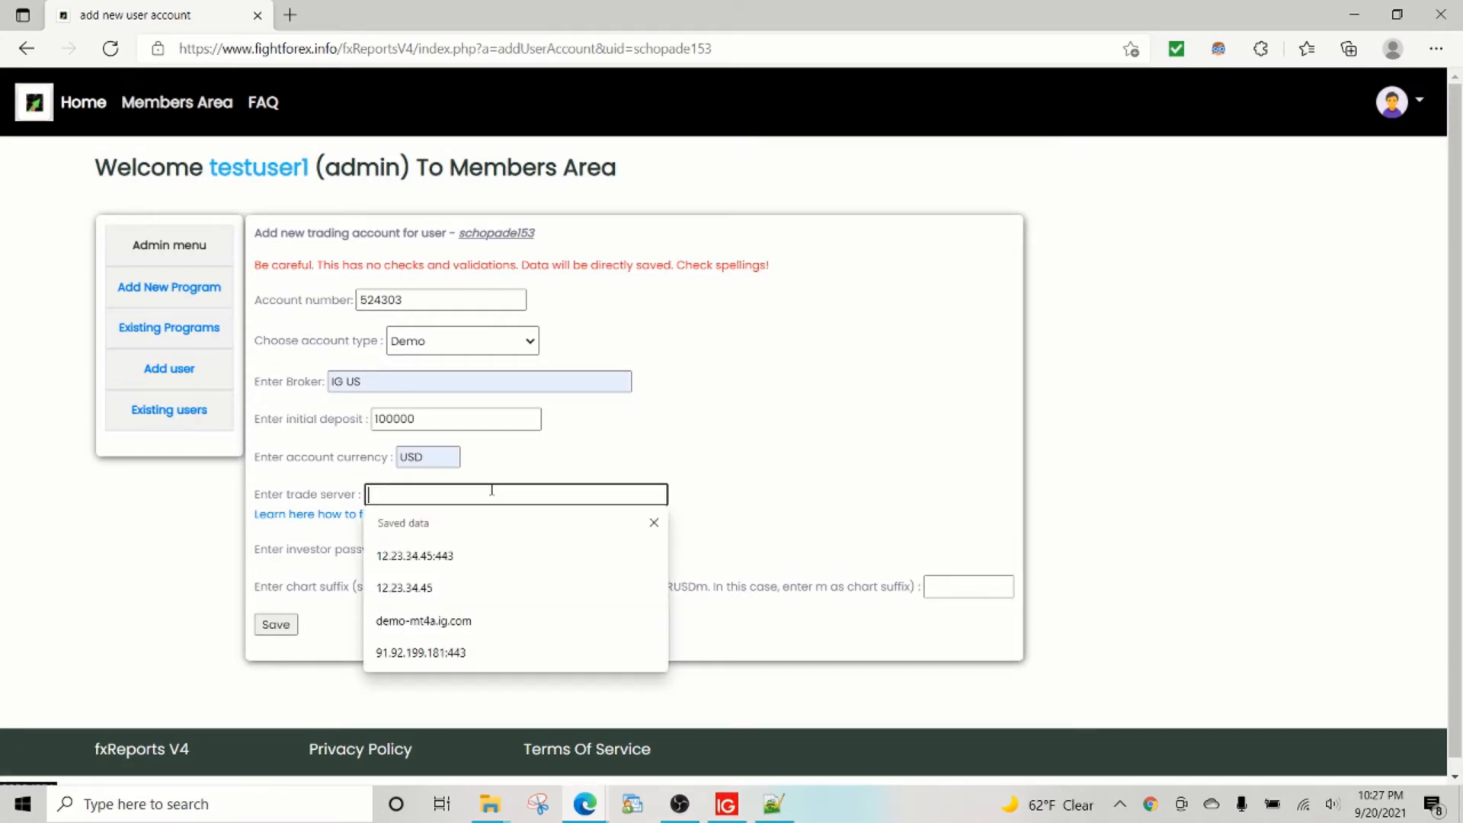
{"action": "key", "text": "Down"}
{"action": "key", "text": "Down"}
{"action": "key", "text": "Down"}
{"action": "key", "text": "Return"}
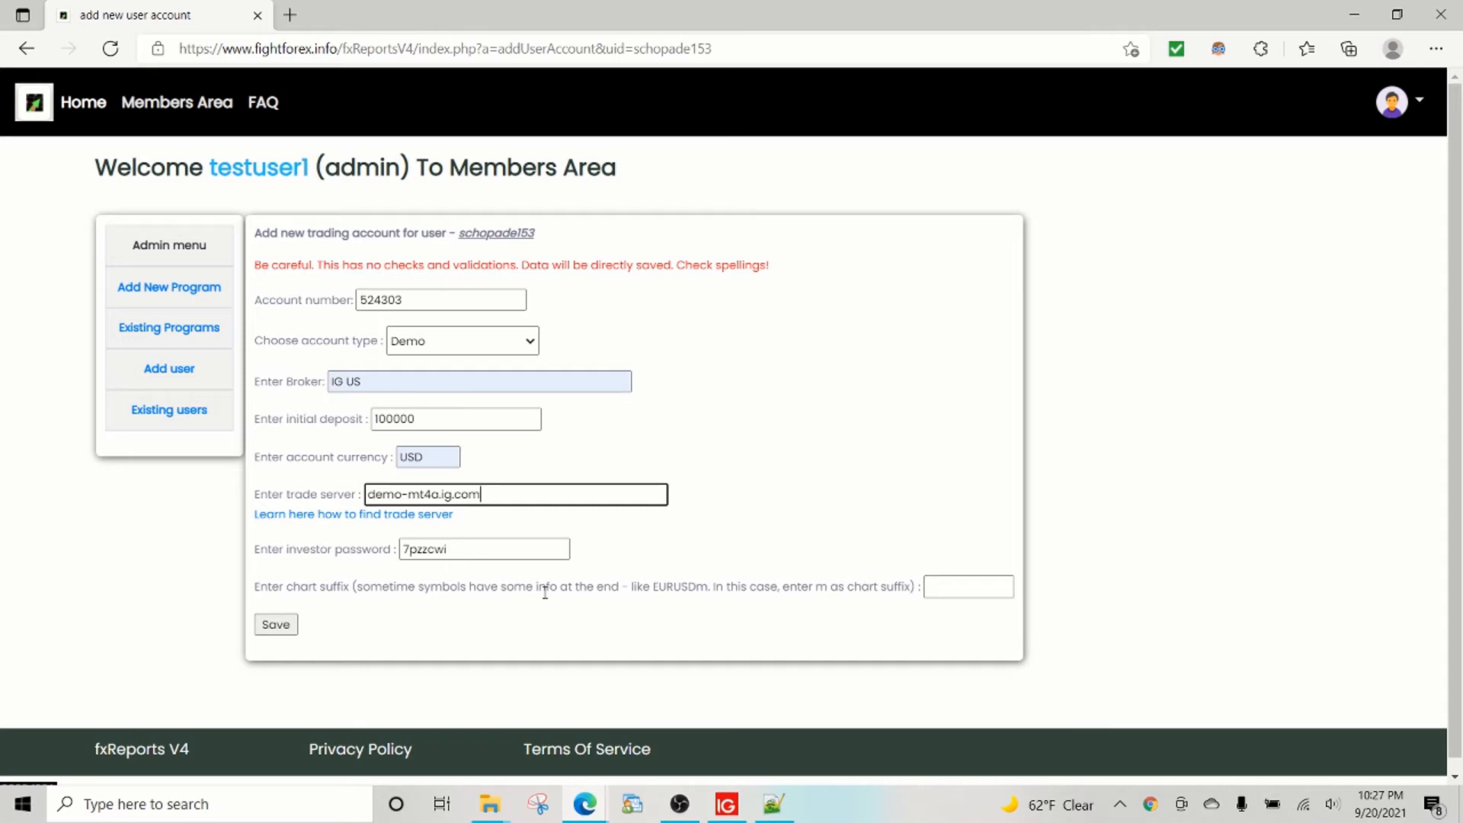
{"action": "left_click_drag", "start_coordinate": [639, 582], "coordinate": [860, 579]}
{"action": "key", "text": "alt+Tab"}
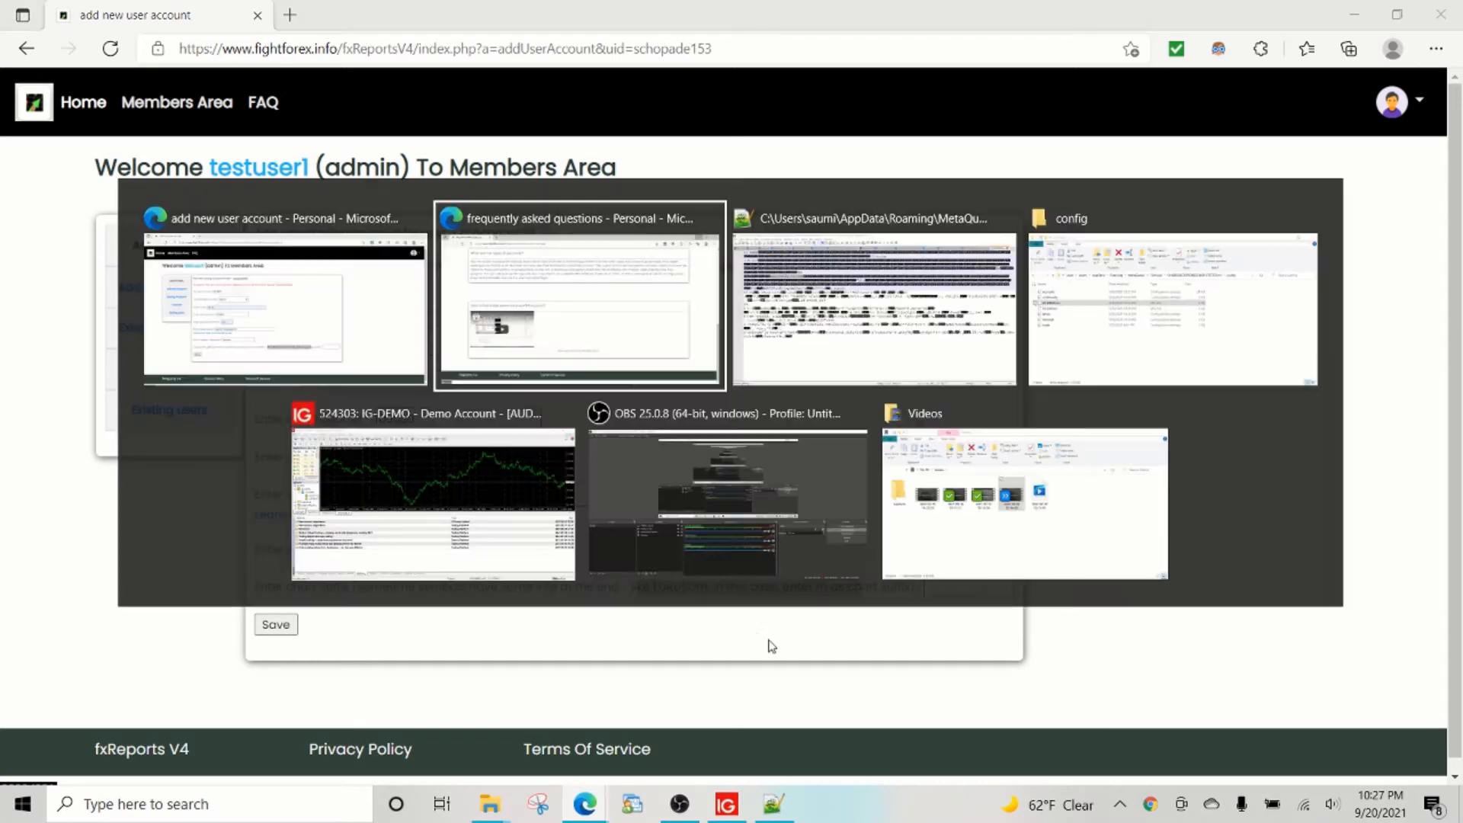
{"action": "key", "text": "alt+Tab"}
{"action": "key", "text": "alt+Tab"}
{"action": "key", "text": "alt+Tab"}
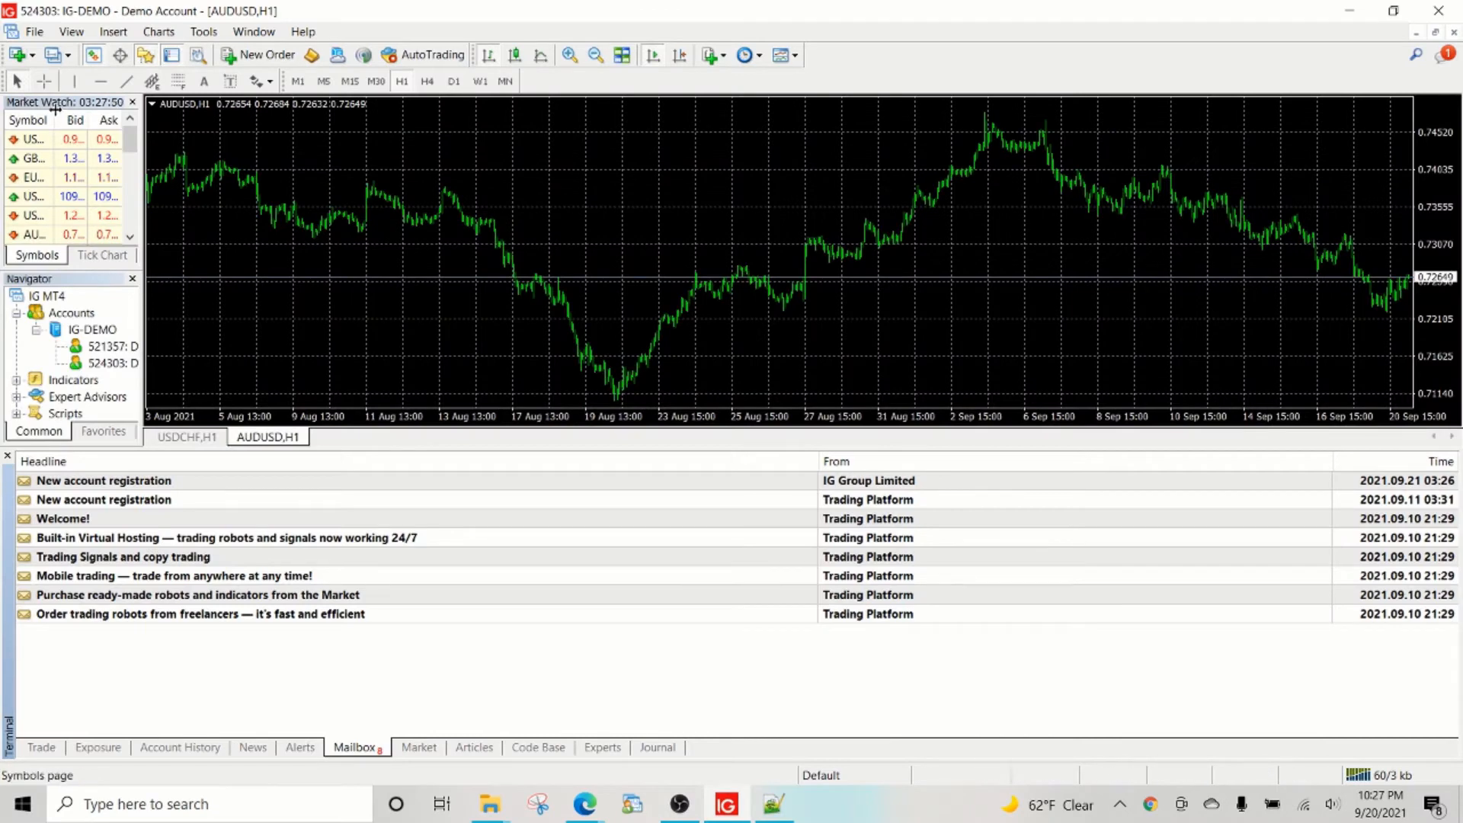
Confirm Market Watch symbols like GBPUSD and EURUSD carry no suffix, then return to the form.
{"action": "left_click_drag", "start_coordinate": [52, 120], "coordinate": [432, 153]}
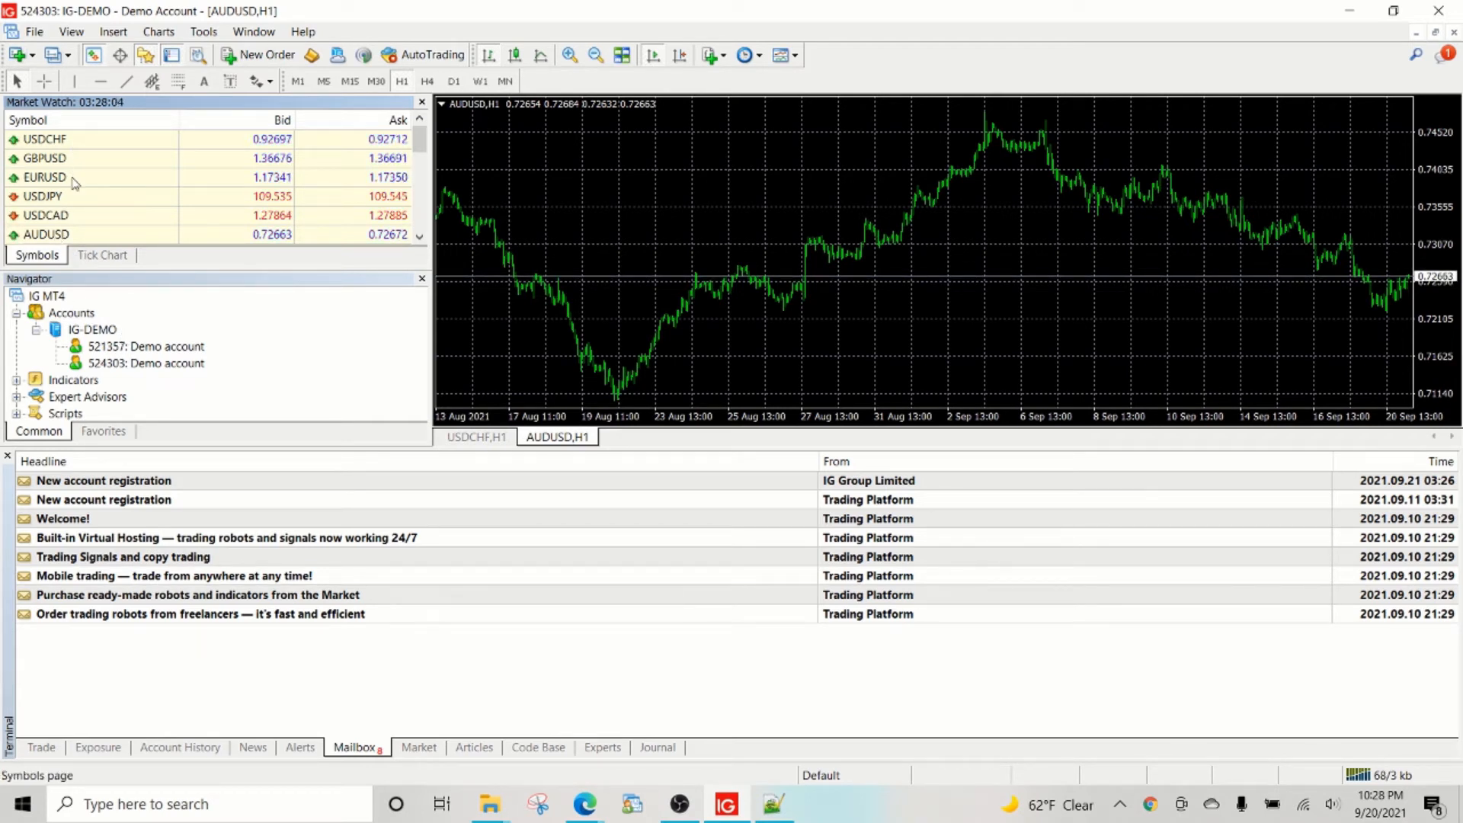
{"action": "left_click", "coordinate": [53, 145]}
{"action": "left_click", "coordinate": [54, 160]}
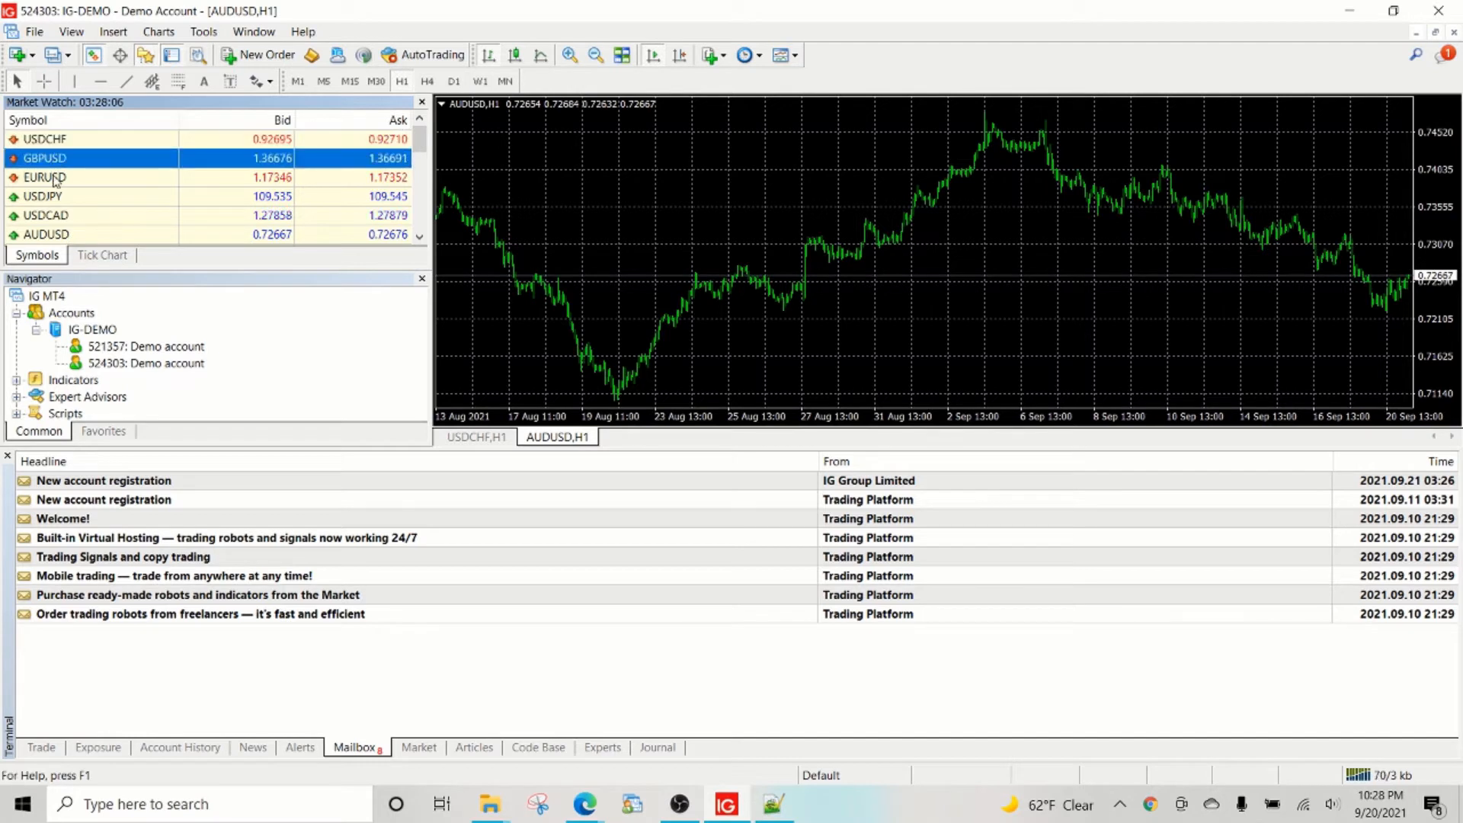
{"action": "left_click", "coordinate": [55, 178]}
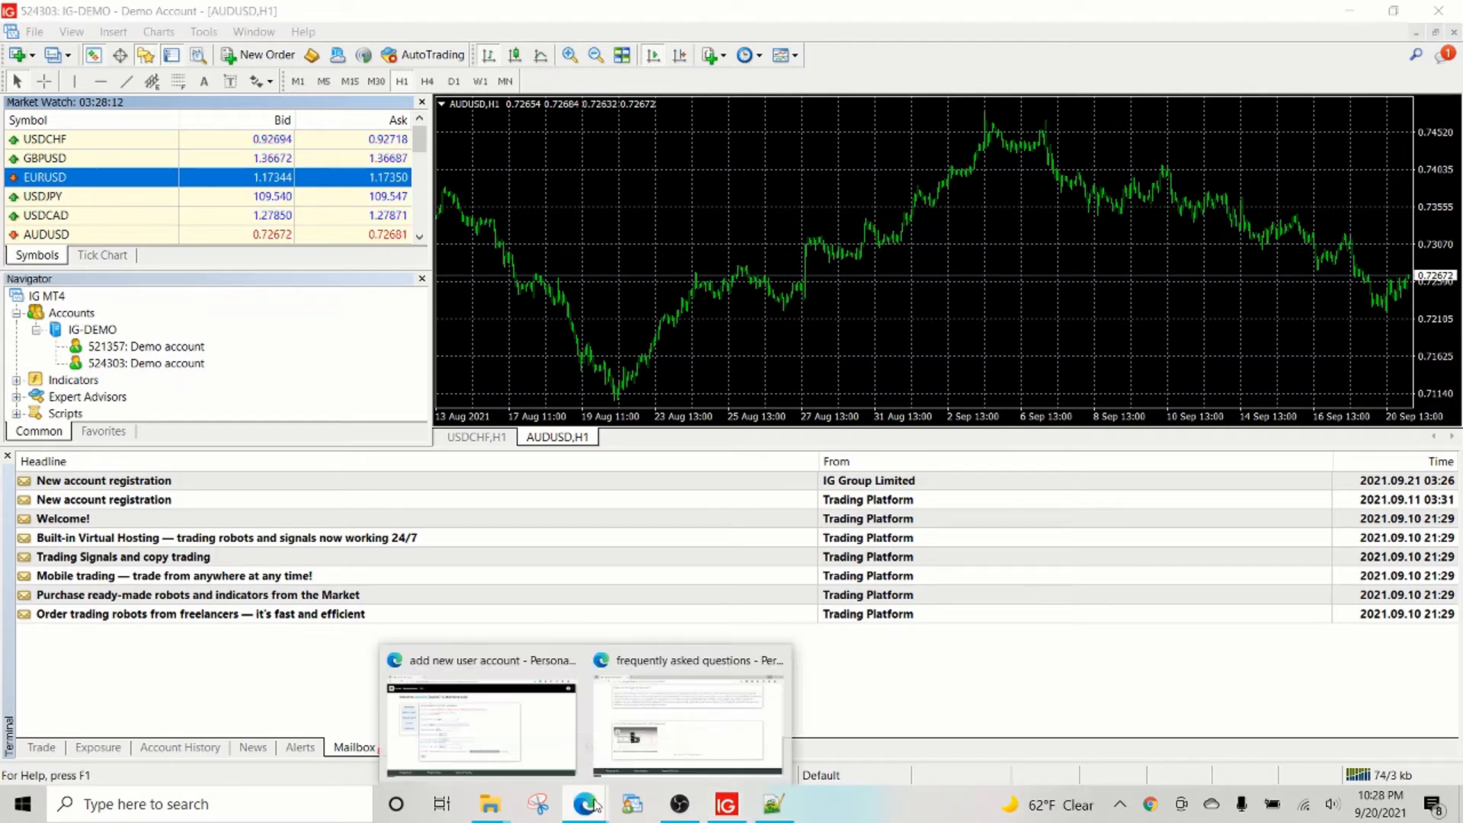
{"action": "left_click", "coordinate": [542, 756]}
{"action": "left_click", "coordinate": [967, 587]}
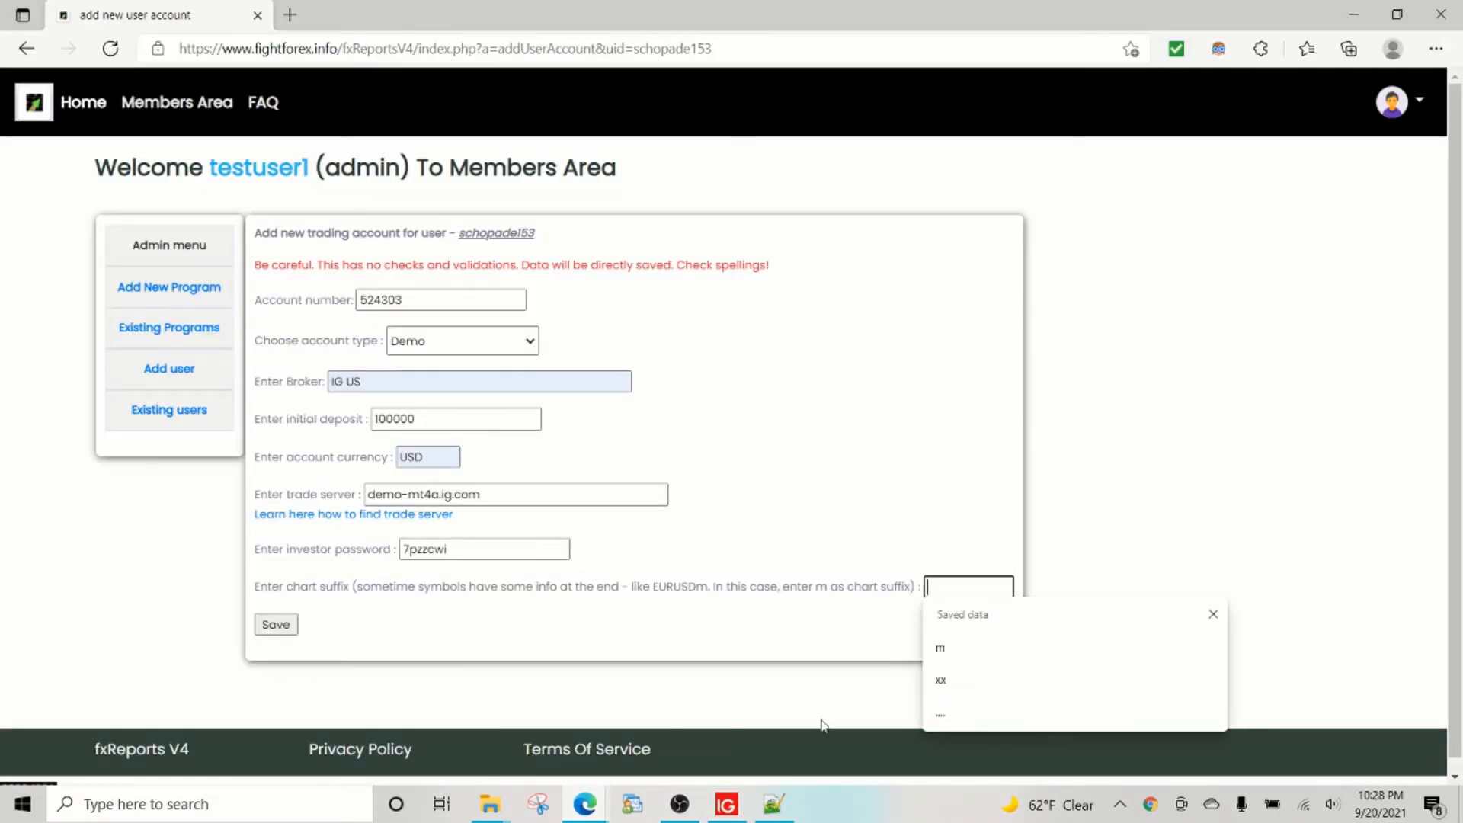
Leave the chart suffix blank and save the IG US demo trading account.
{"action": "left_click", "coordinate": [415, 613]}
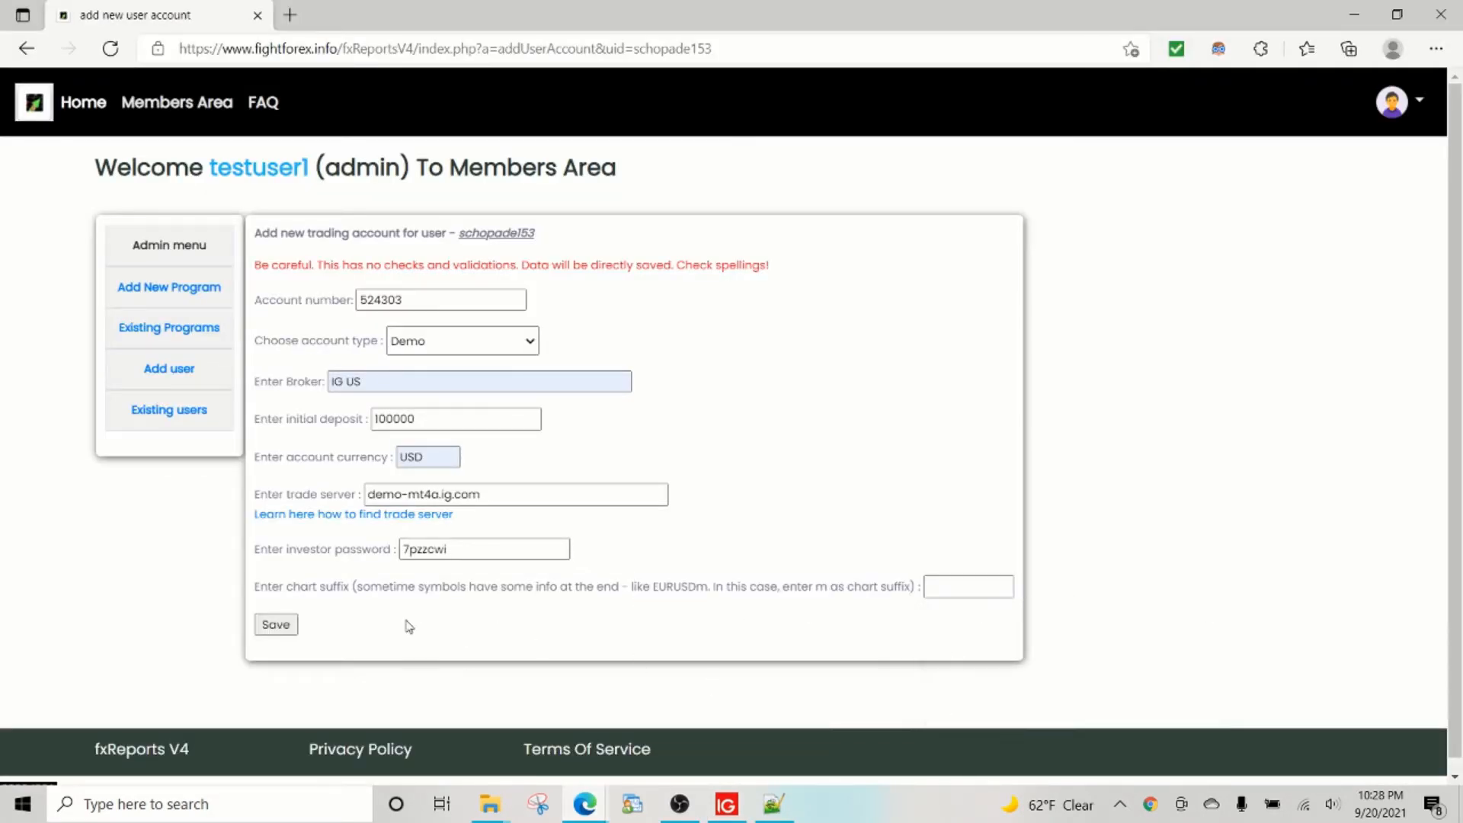
{"action": "left_click", "coordinate": [285, 631]}
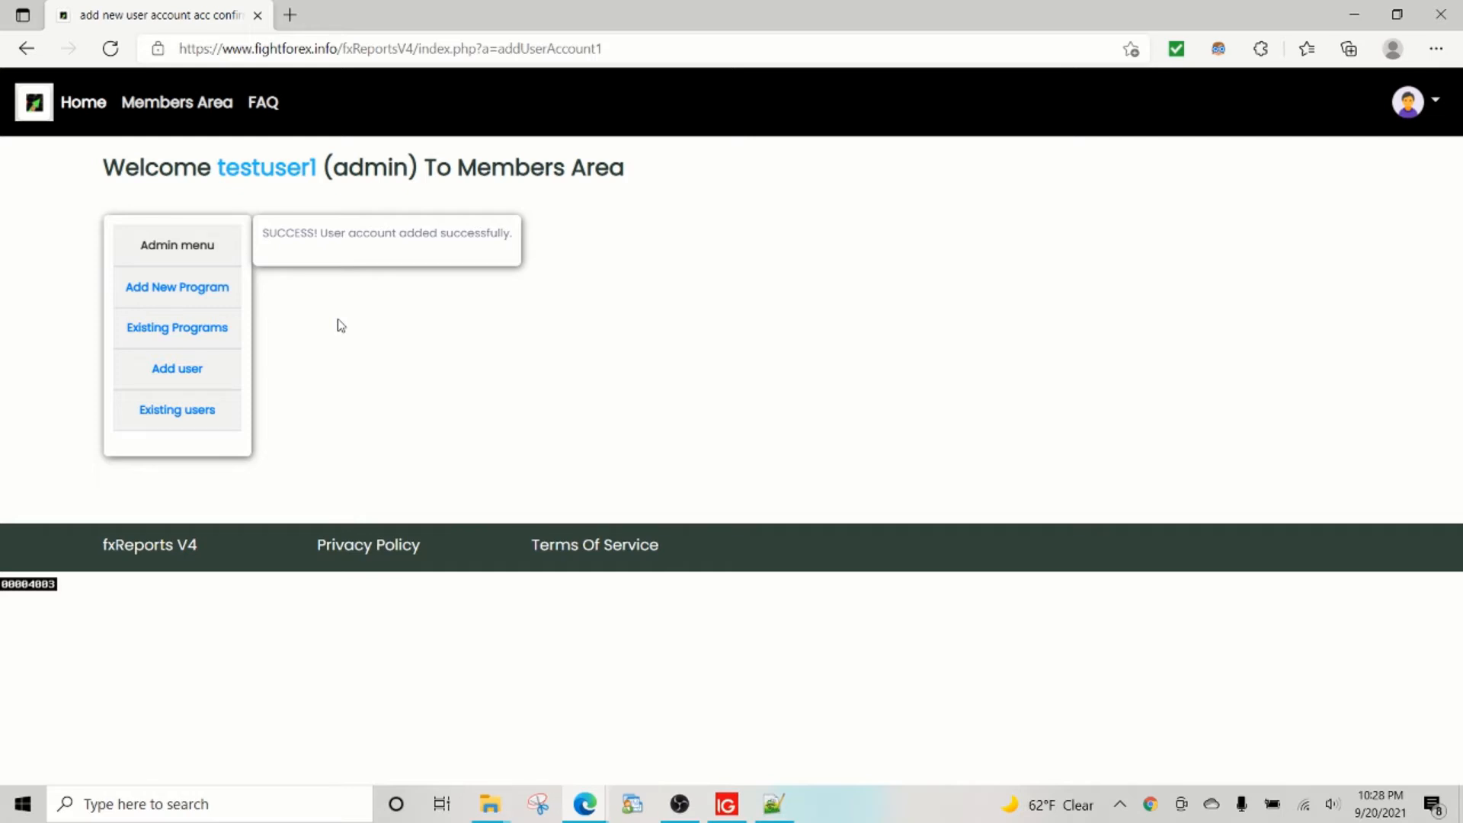
Show the test program member's accounts and view the report for the new IG US demo account.
{"action": "left_click", "coordinate": [198, 418]}
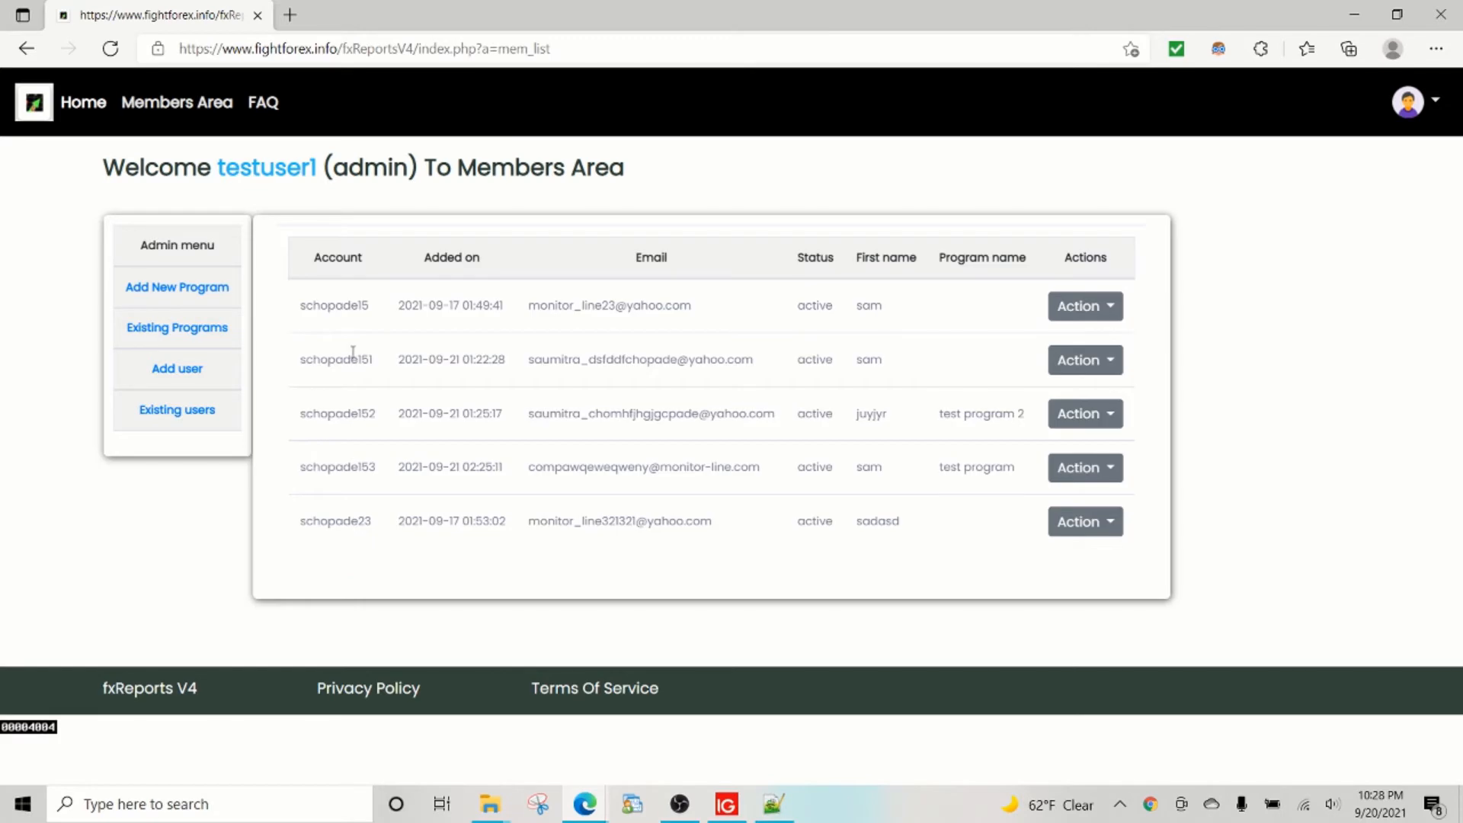
{"action": "left_click", "coordinate": [1089, 475]}
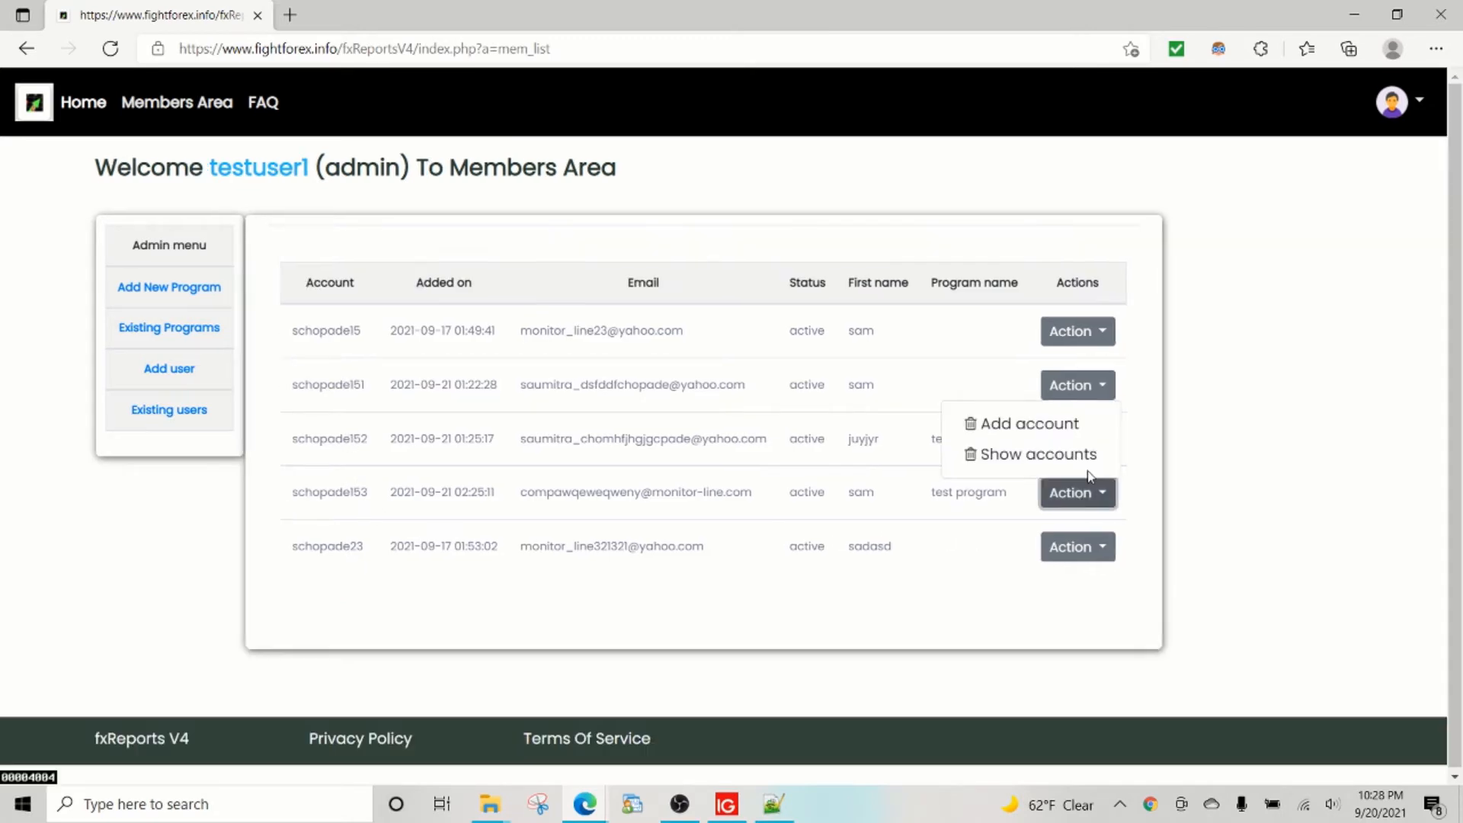
{"action": "left_click", "coordinate": [1033, 456]}
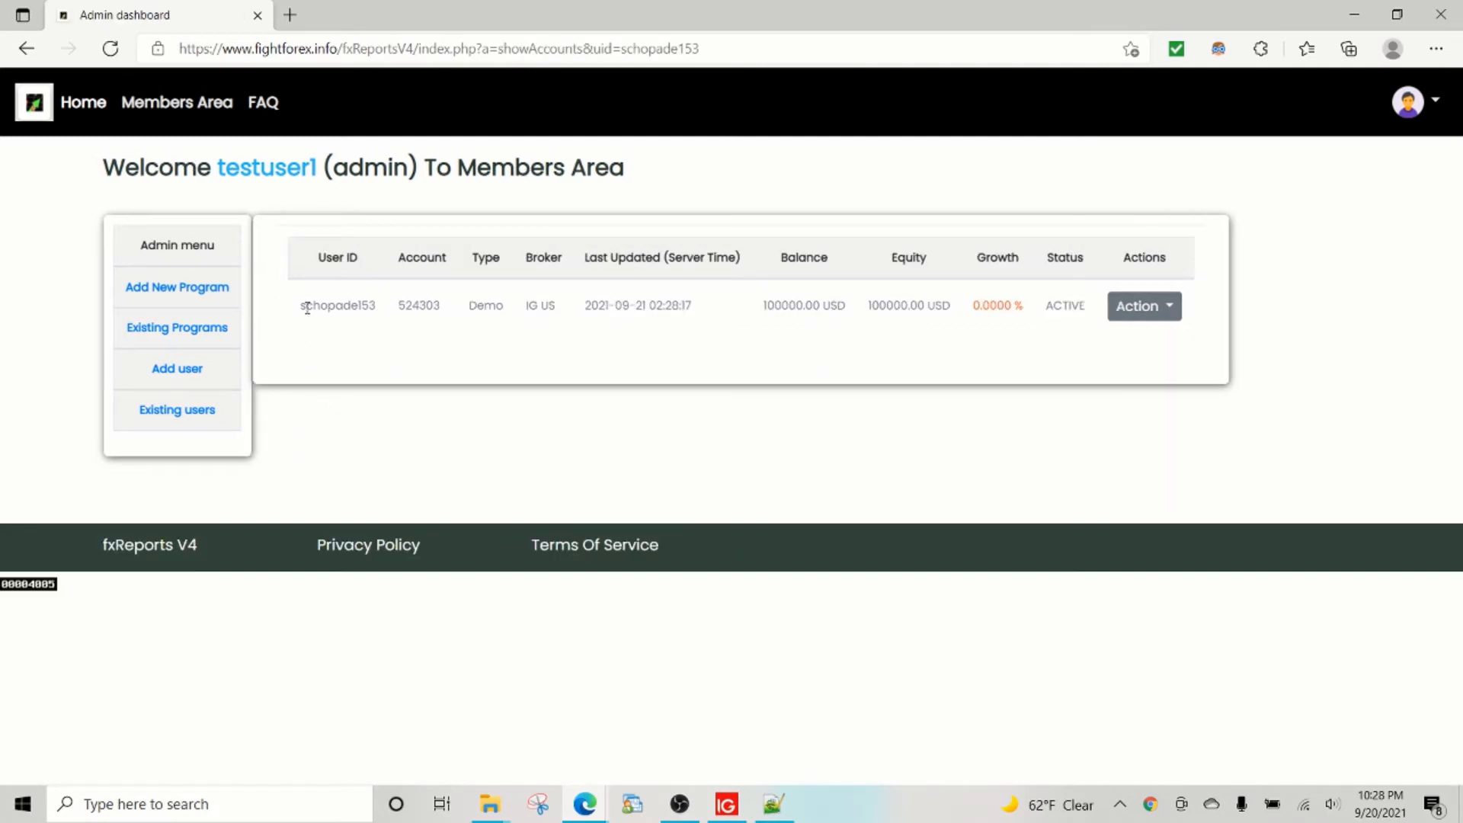
{"action": "left_click_drag", "start_coordinate": [329, 305], "coordinate": [451, 306]}
{"action": "left_click", "coordinate": [416, 307]}
{"action": "left_click", "coordinate": [1133, 319]}
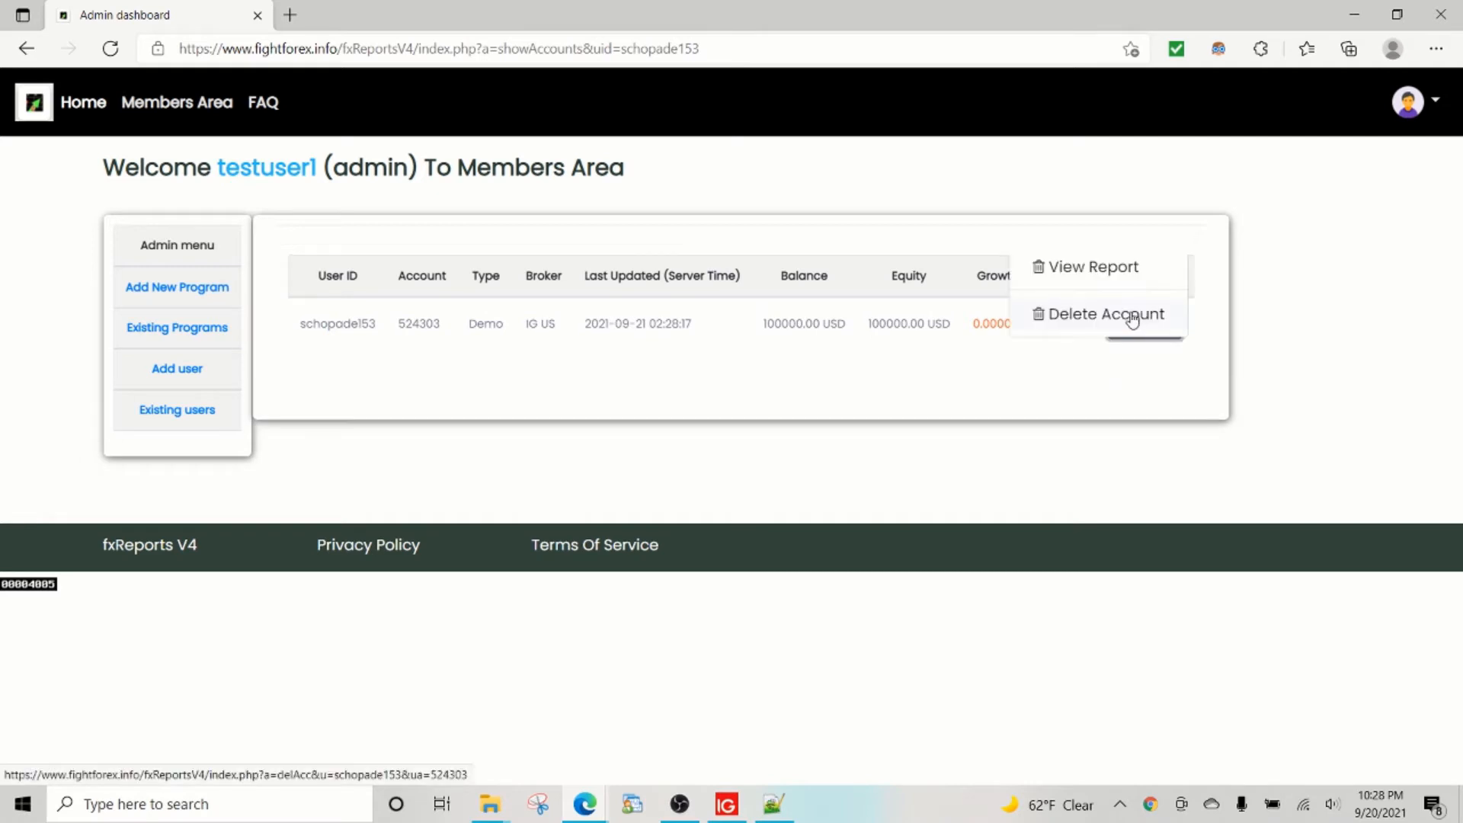
{"action": "left_click", "coordinate": [1081, 287]}
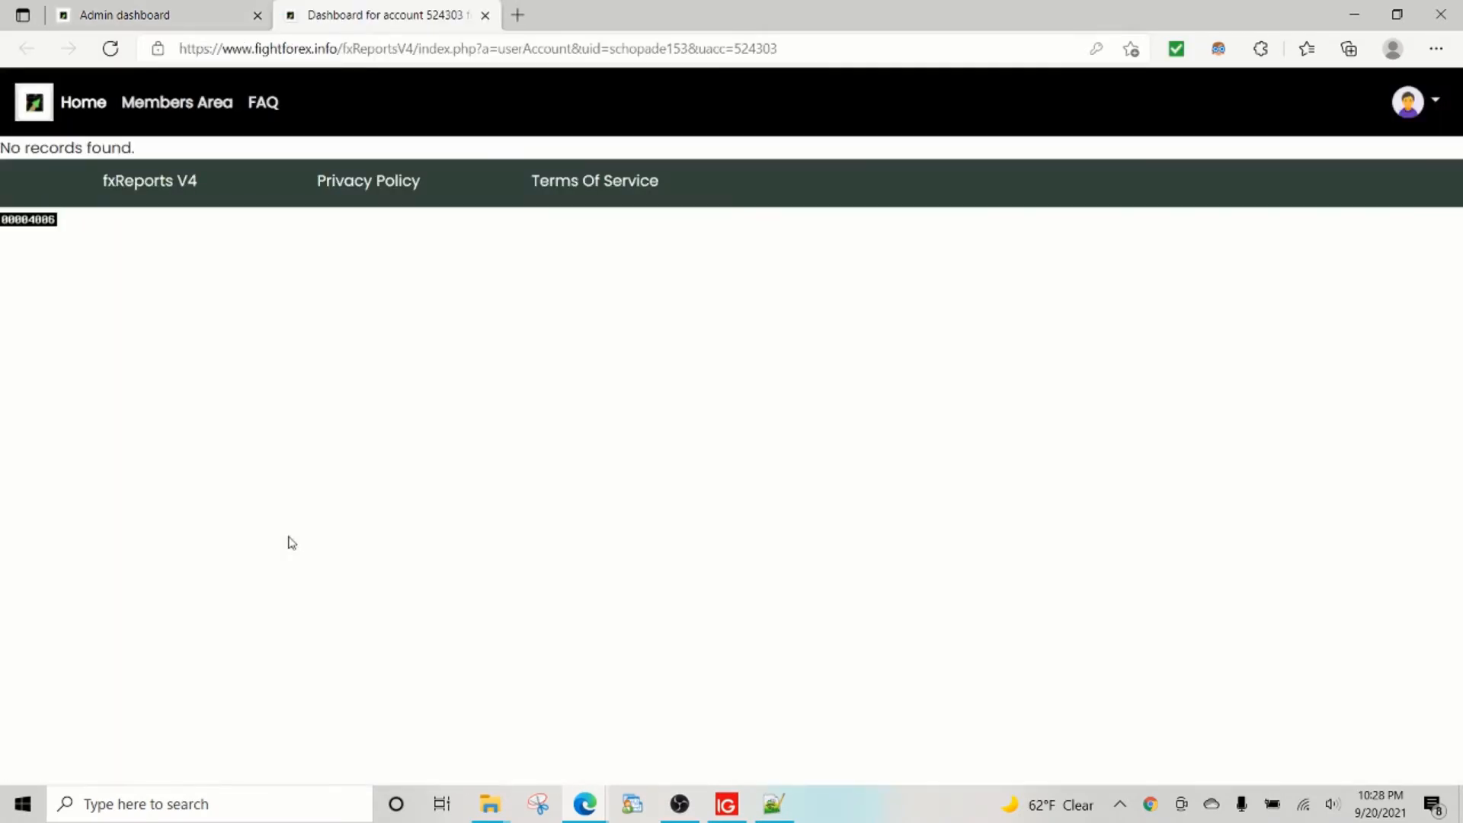
{"action": "left_click_drag", "start_coordinate": [147, 155], "coordinate": [3, 150]}
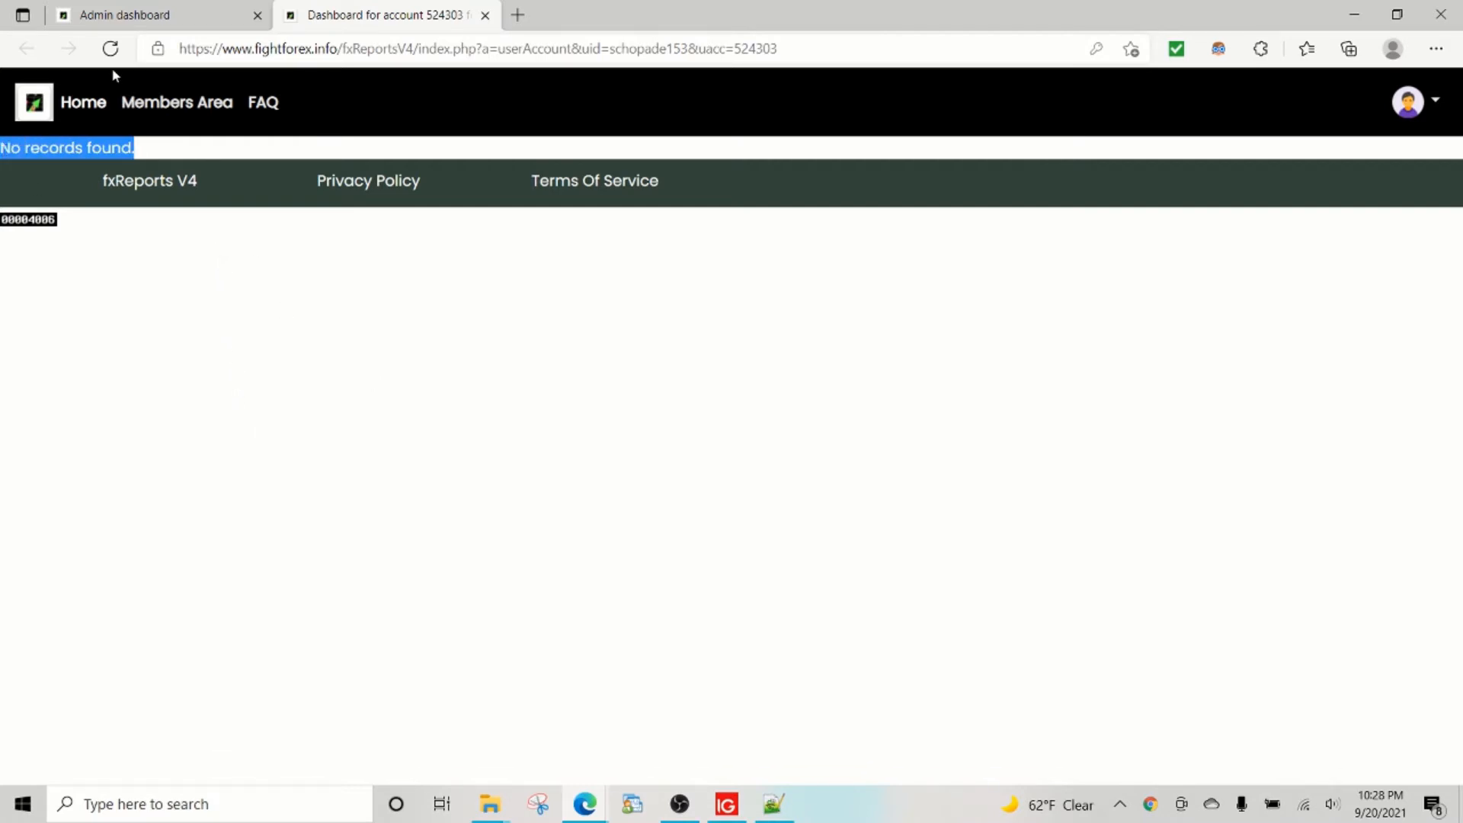
{"action": "left_click", "coordinate": [110, 48]}
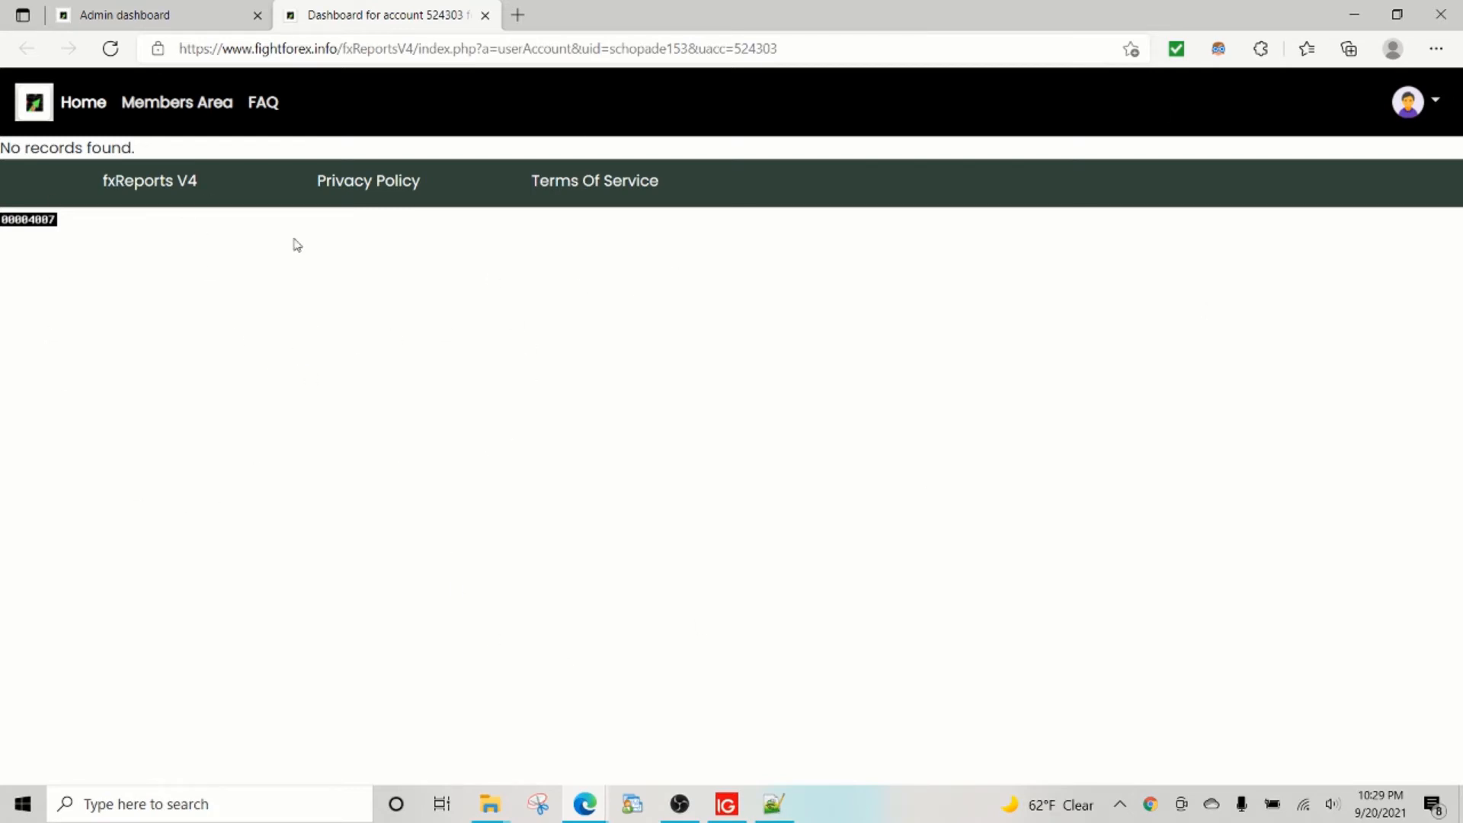
{"action": "left_click", "coordinate": [115, 53]}
{"action": "left_click", "coordinate": [110, 49]}
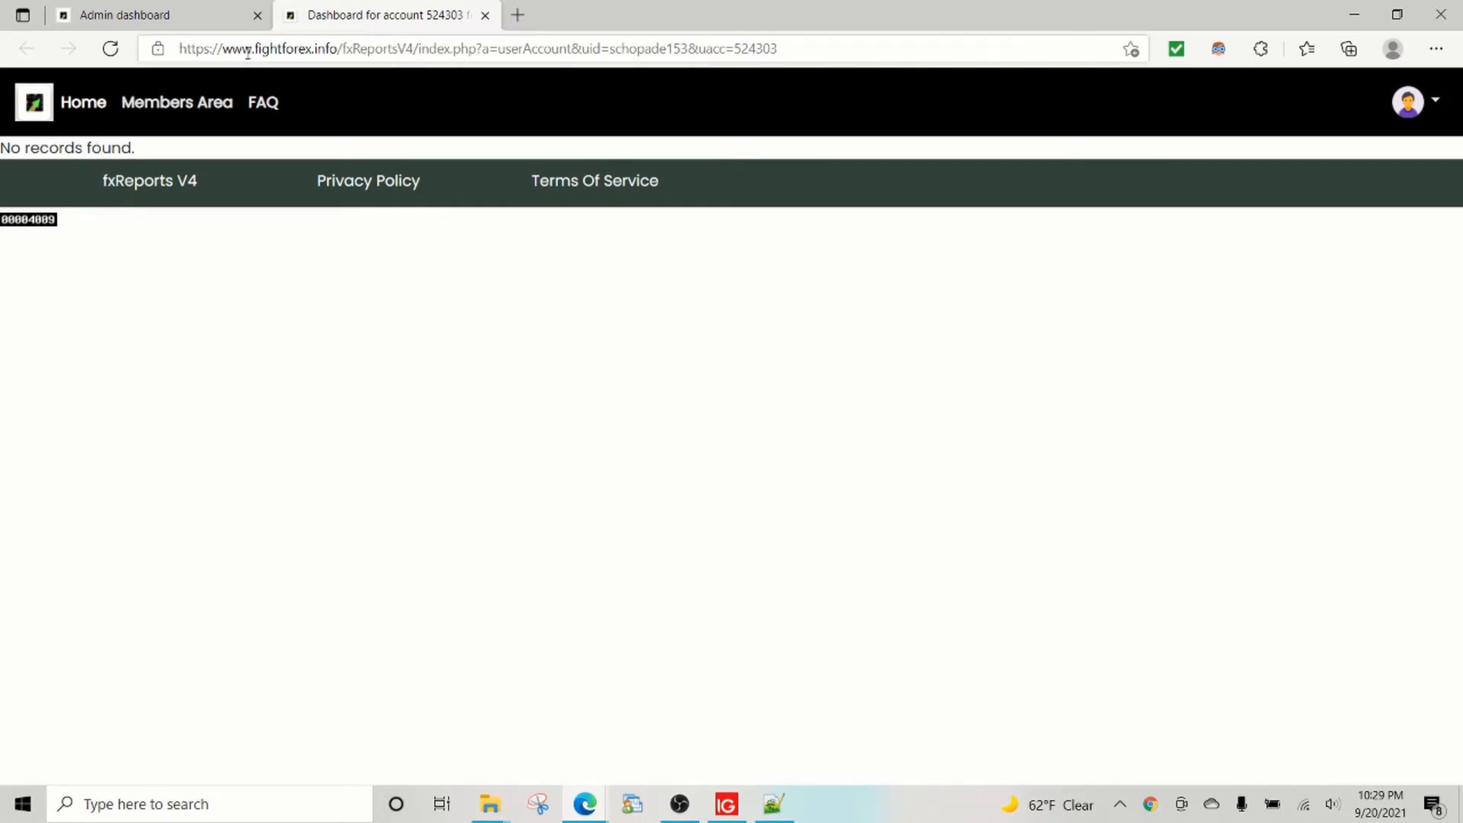
{"action": "left_click", "coordinate": [257, 15]}
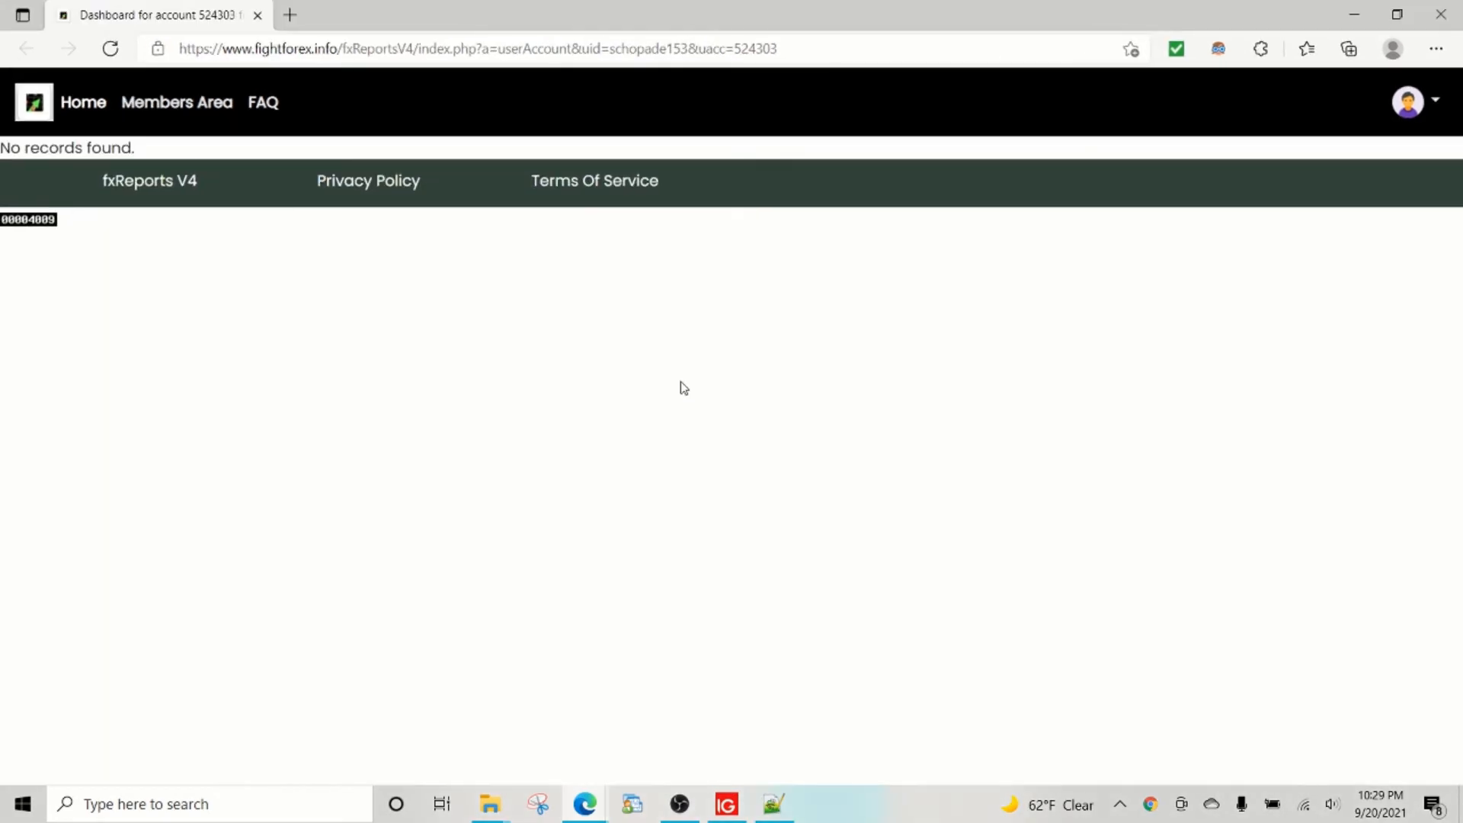
In the Admin dashboard, review the existing programs list (test program, test program 2) and existing members.
{"action": "mouse_move", "coordinate": [586, 807]}
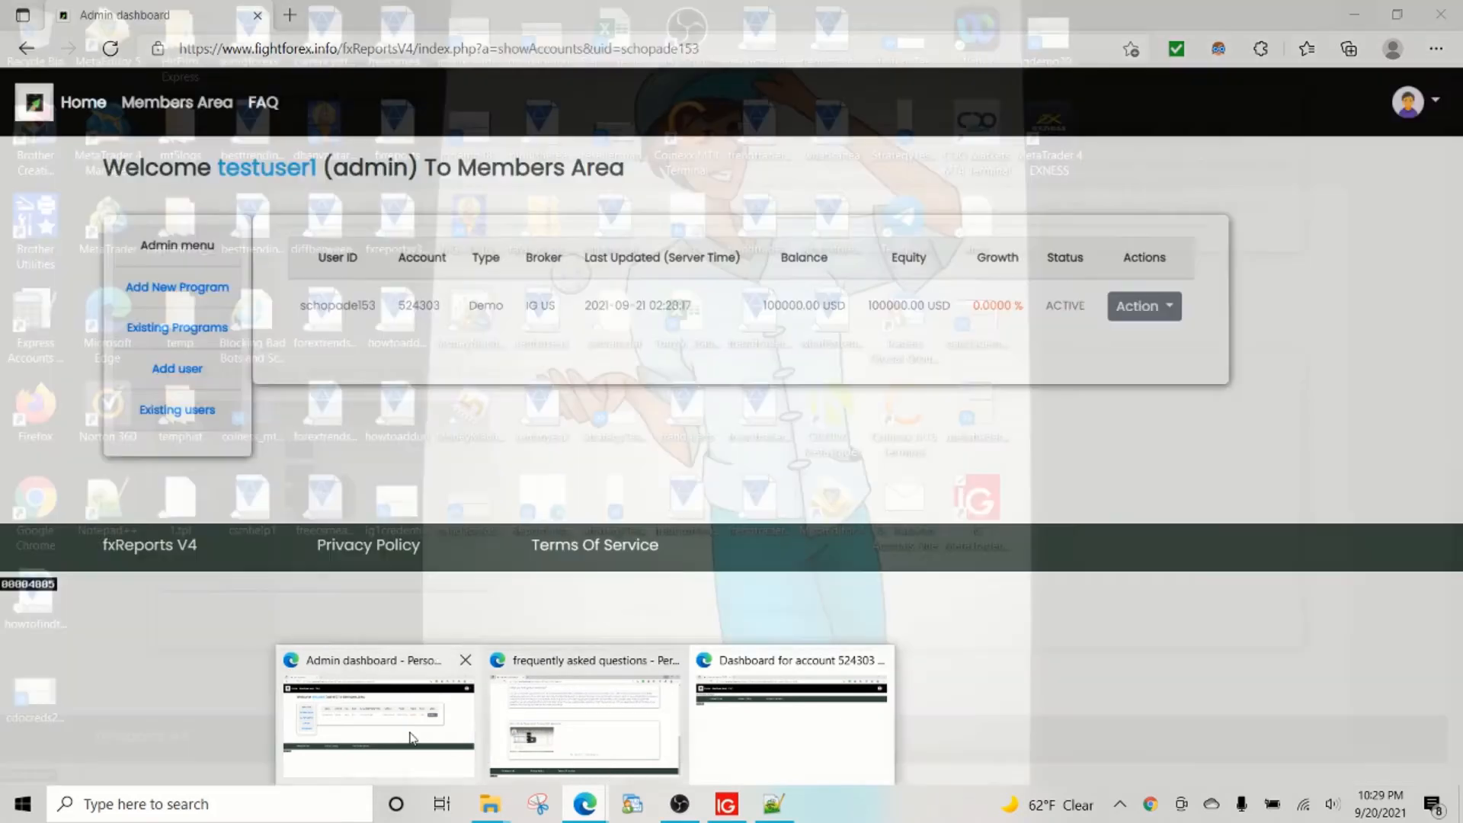
{"action": "left_click", "coordinate": [377, 716]}
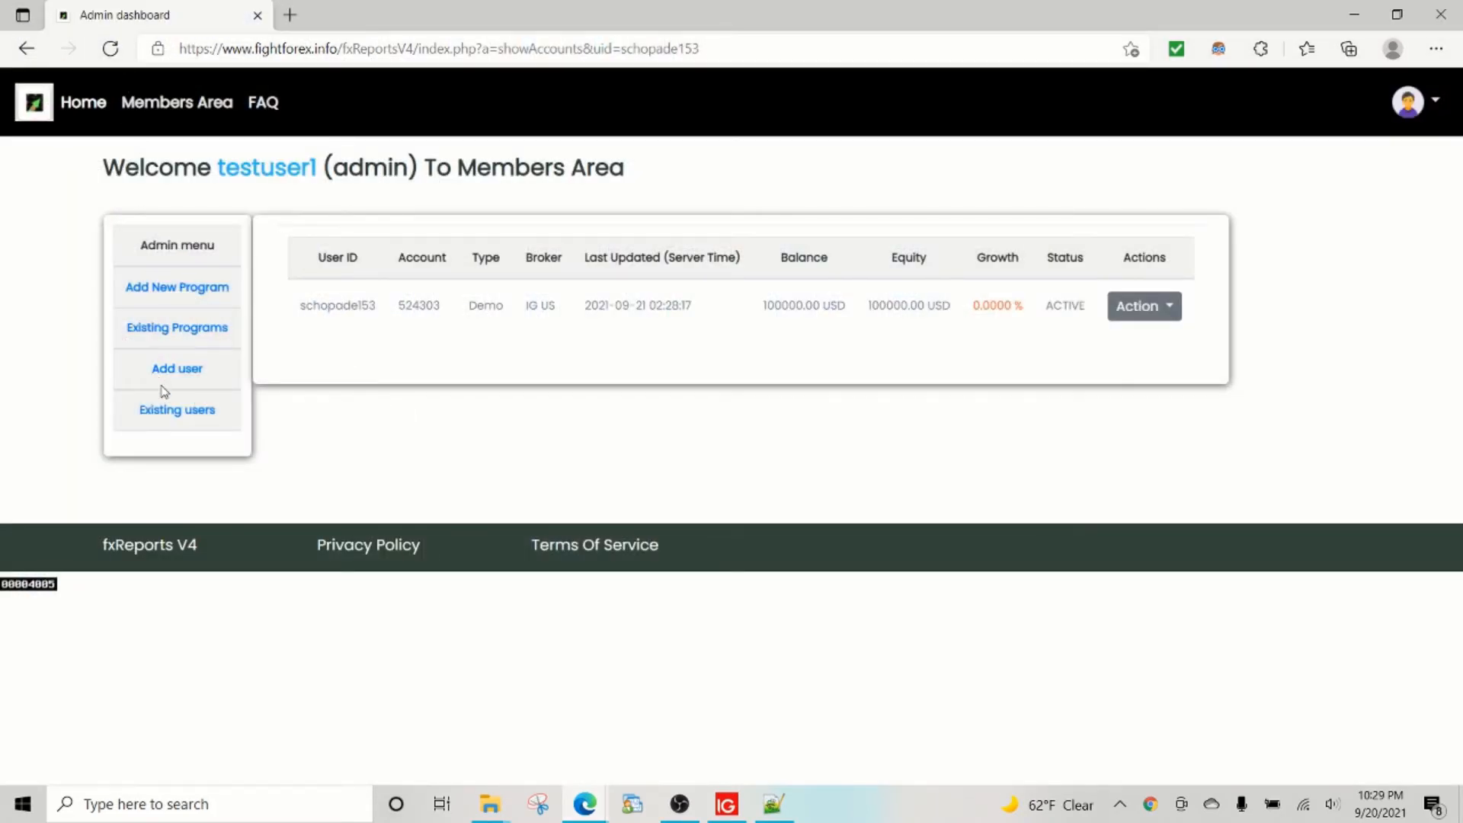
{"action": "left_click", "coordinate": [172, 288]}
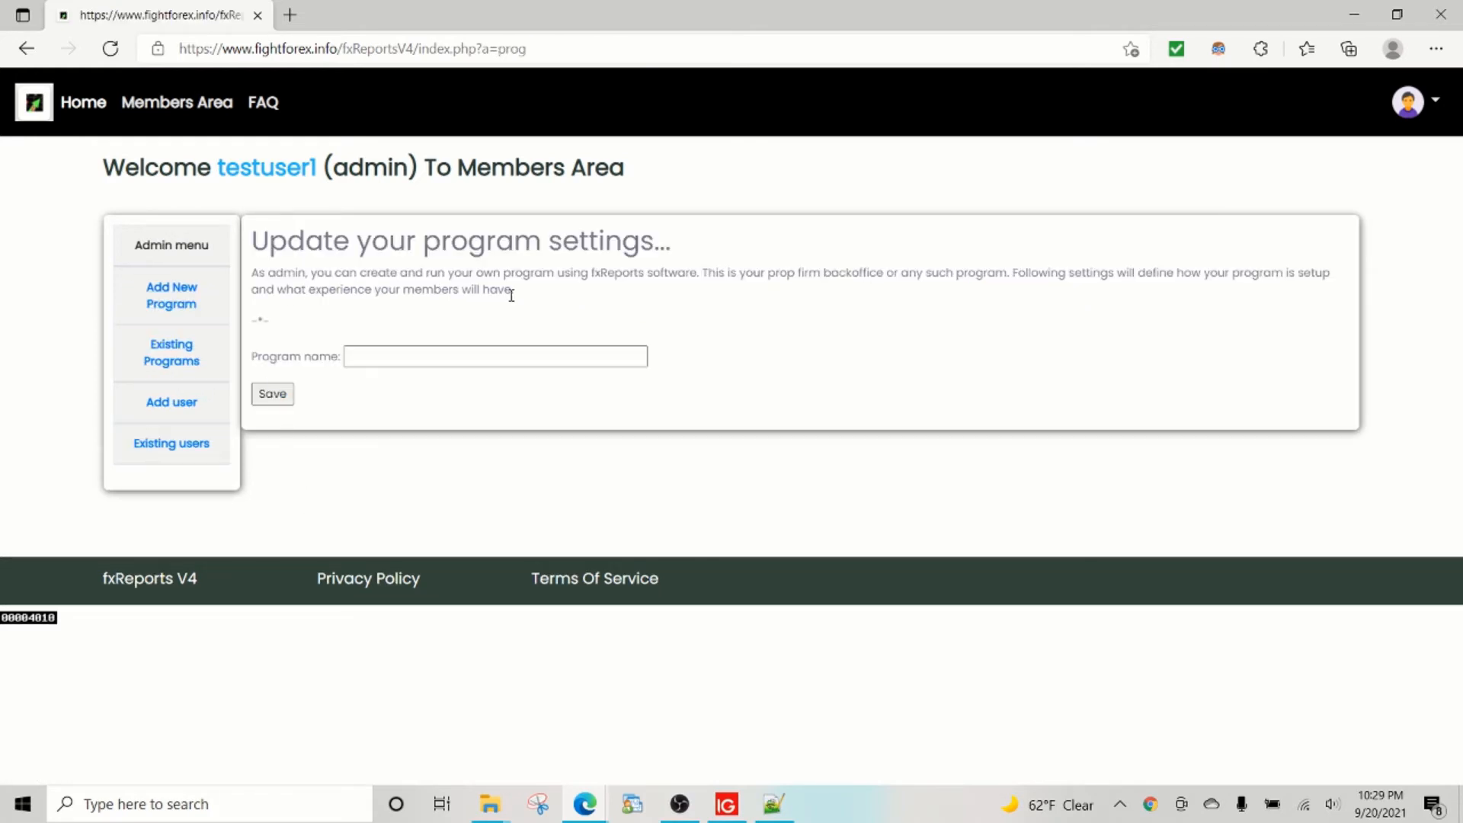
{"action": "left_click", "coordinate": [174, 355]}
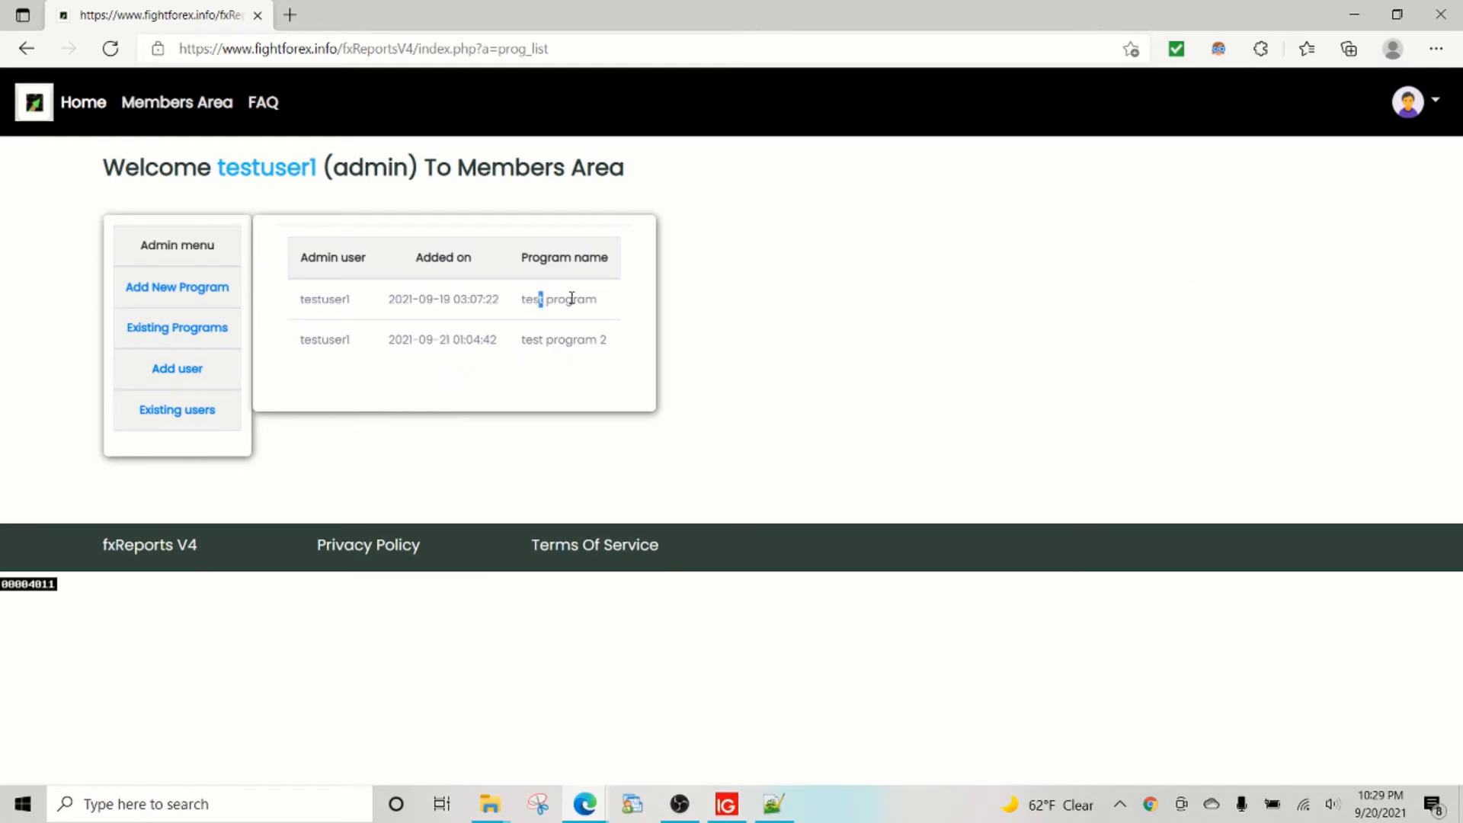
{"action": "left_click_drag", "start_coordinate": [572, 298], "coordinate": [599, 300]}
{"action": "left_click_drag", "start_coordinate": [527, 337], "coordinate": [619, 341]}
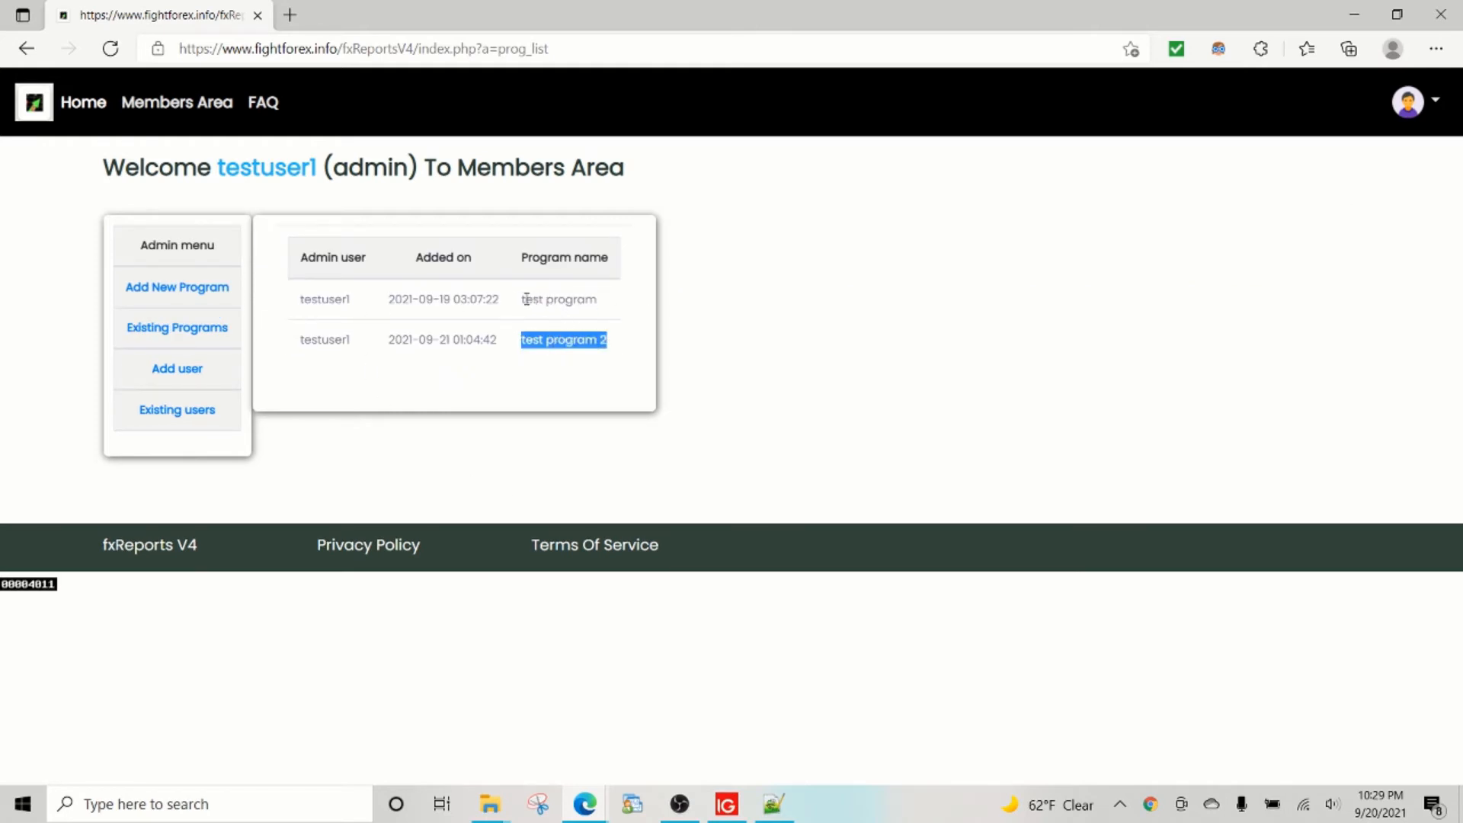
{"action": "left_click_drag", "start_coordinate": [524, 298], "coordinate": [610, 310]}
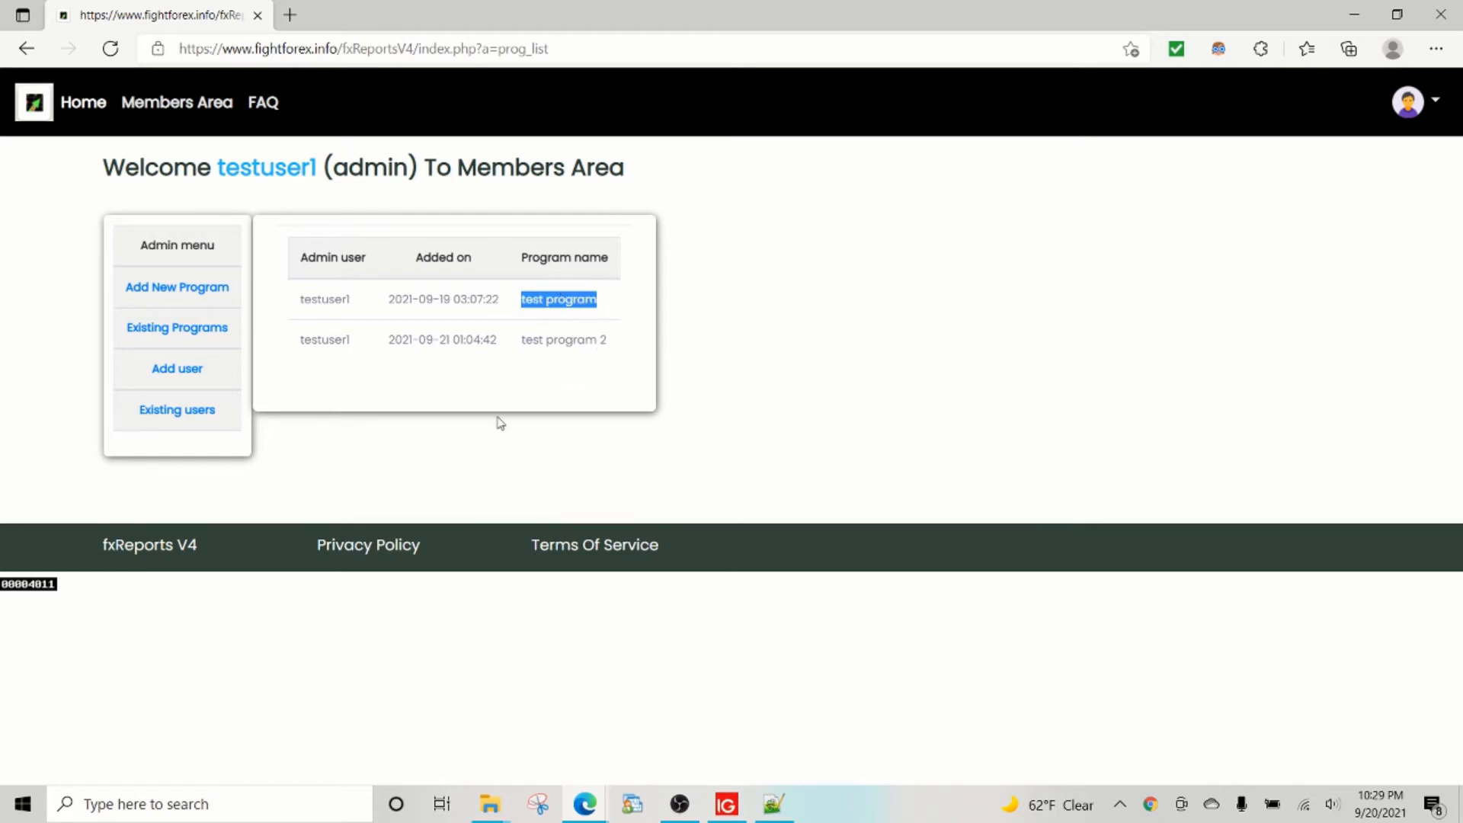
{"action": "left_click", "coordinate": [216, 416]}
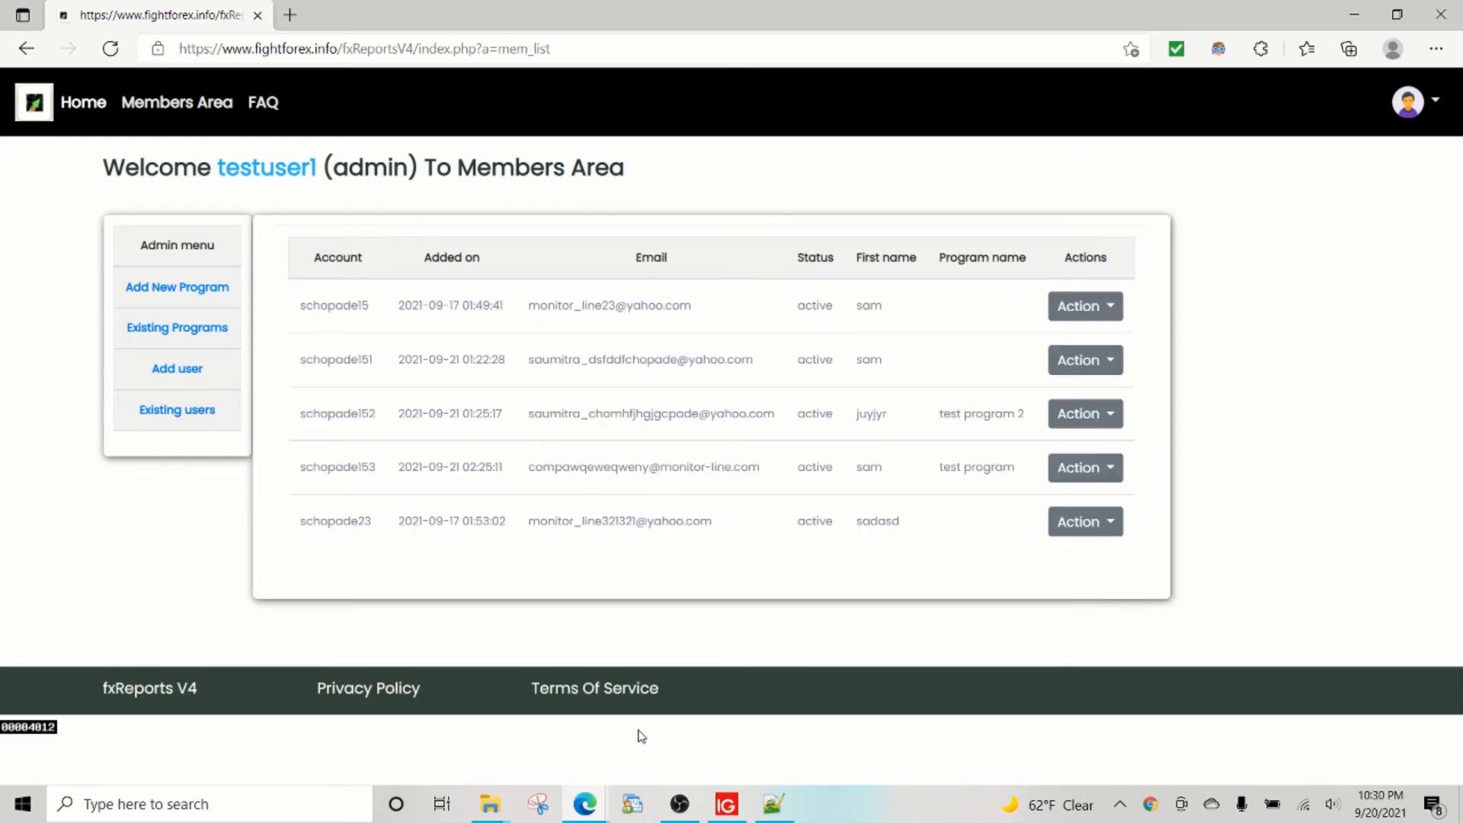
Reload the account dashboard window once more.
{"action": "mouse_move", "coordinate": [602, 802]}
{"action": "left_click", "coordinate": [781, 752]}
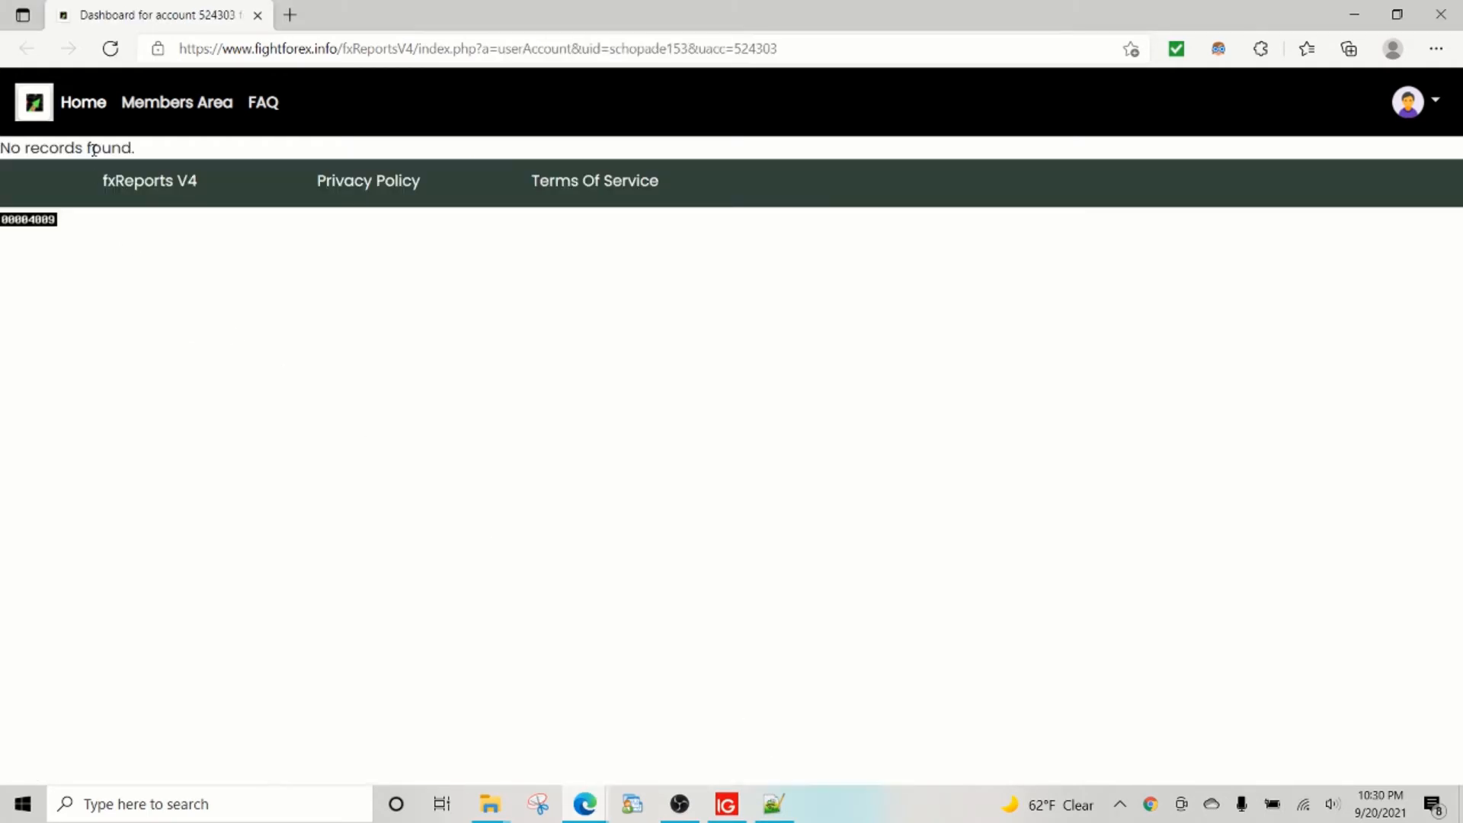
{"action": "left_click", "coordinate": [110, 48]}
Check the member's test program and the admin username, revisit Existing Programs, and go to the FAQ page.
{"action": "mouse_move", "coordinate": [583, 816]}
{"action": "left_click", "coordinate": [450, 690]}
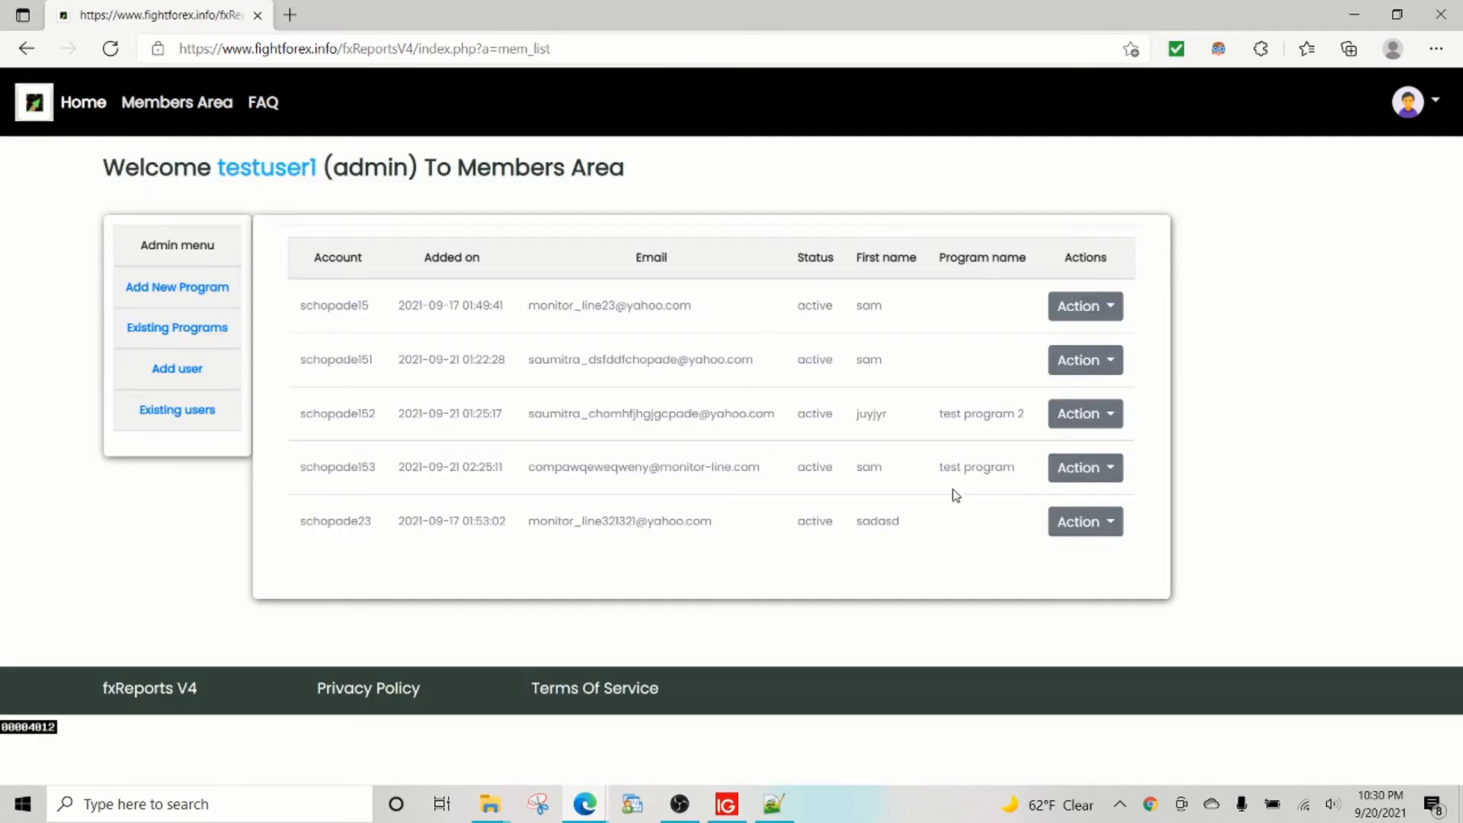
{"action": "left_click_drag", "start_coordinate": [1015, 467], "coordinate": [943, 467]}
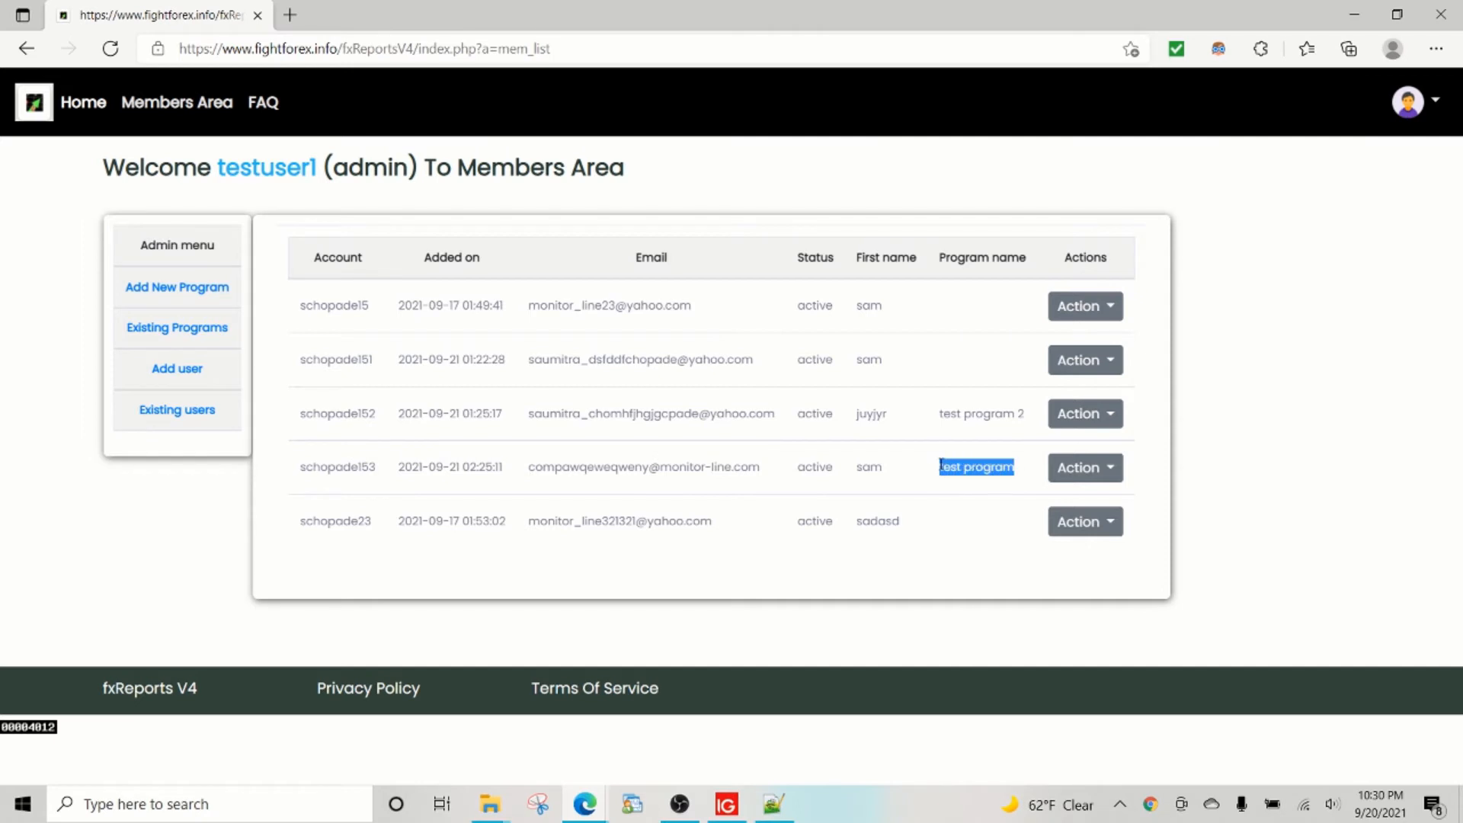
{"action": "double_click", "coordinate": [229, 170]}
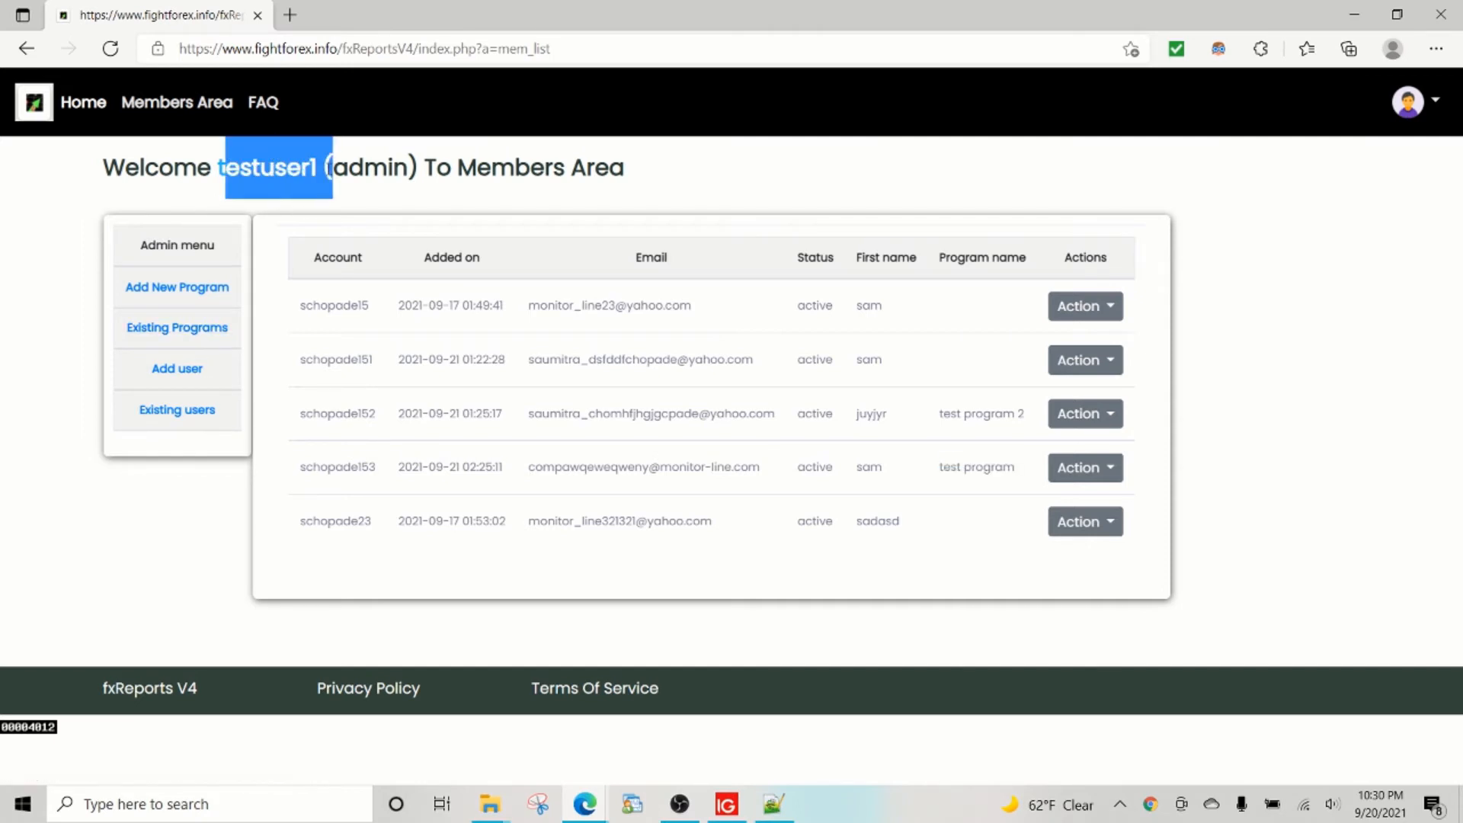
{"action": "left_click", "coordinate": [174, 328]}
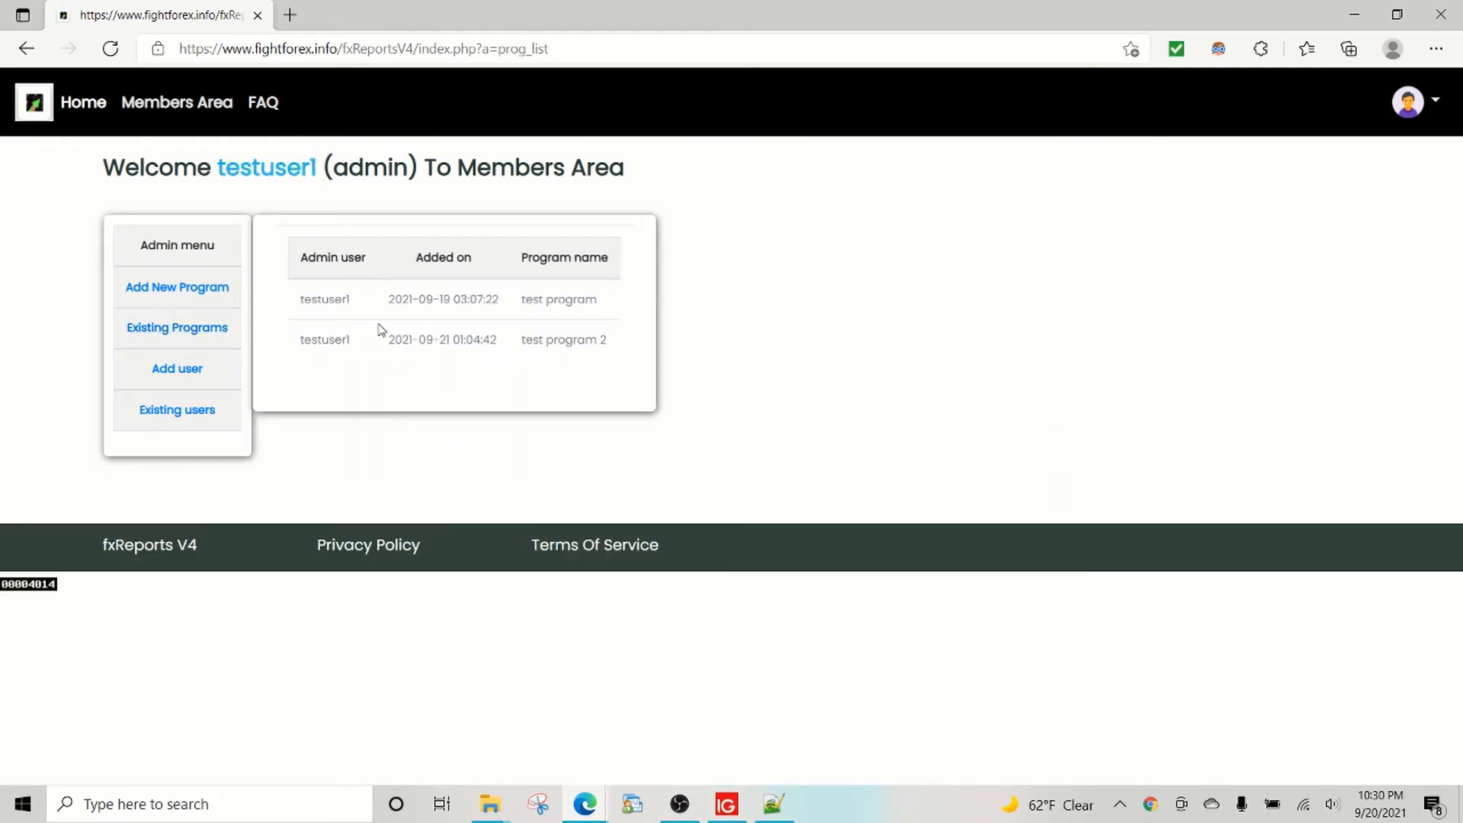
{"action": "left_click", "coordinate": [261, 102]}
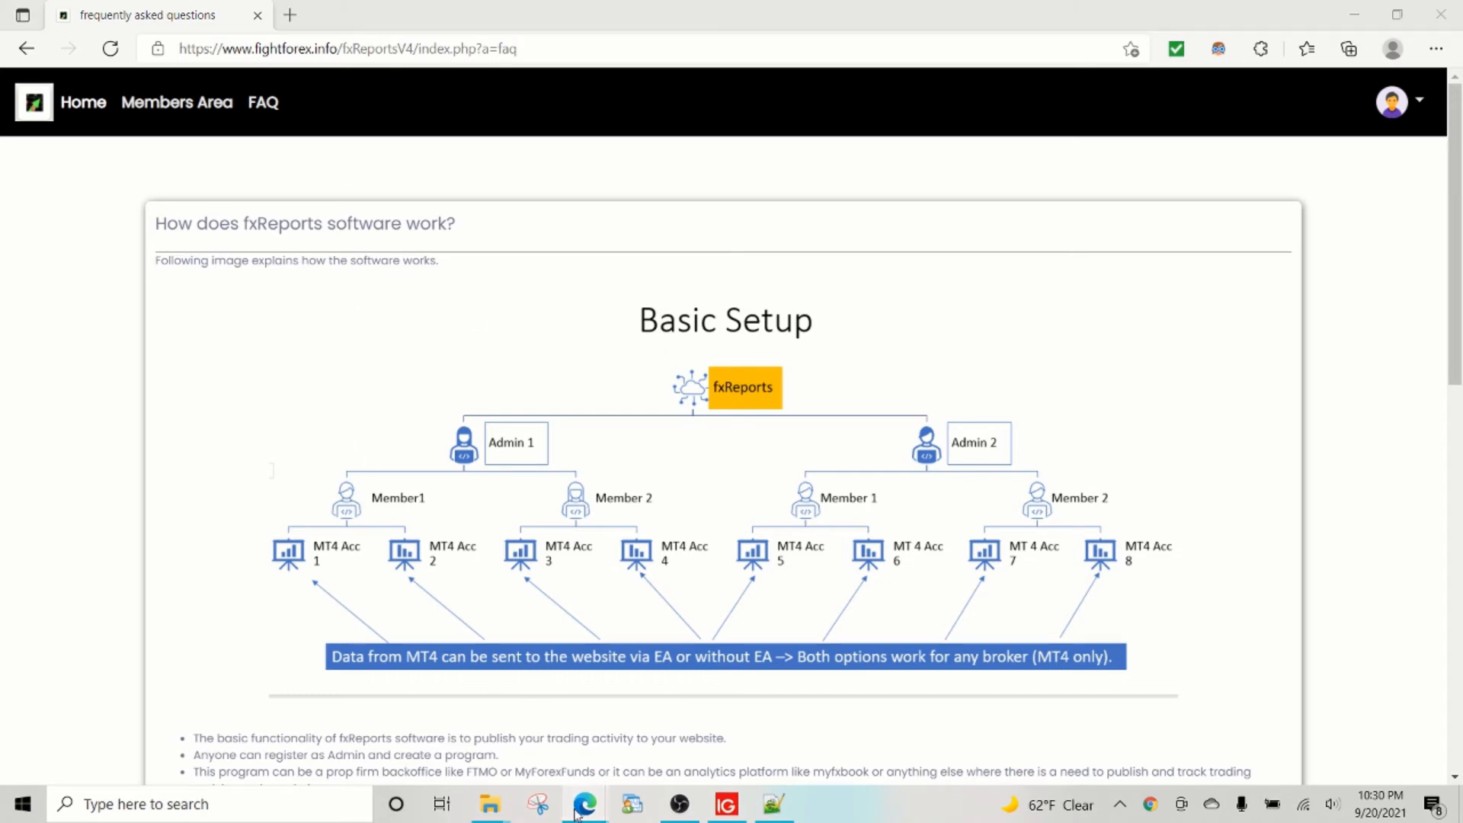
Reload the member's account dashboard and check its 100,000.00 USD starting balance.
{"action": "left_click", "coordinate": [790, 720]}
{"action": "left_click", "coordinate": [110, 50]}
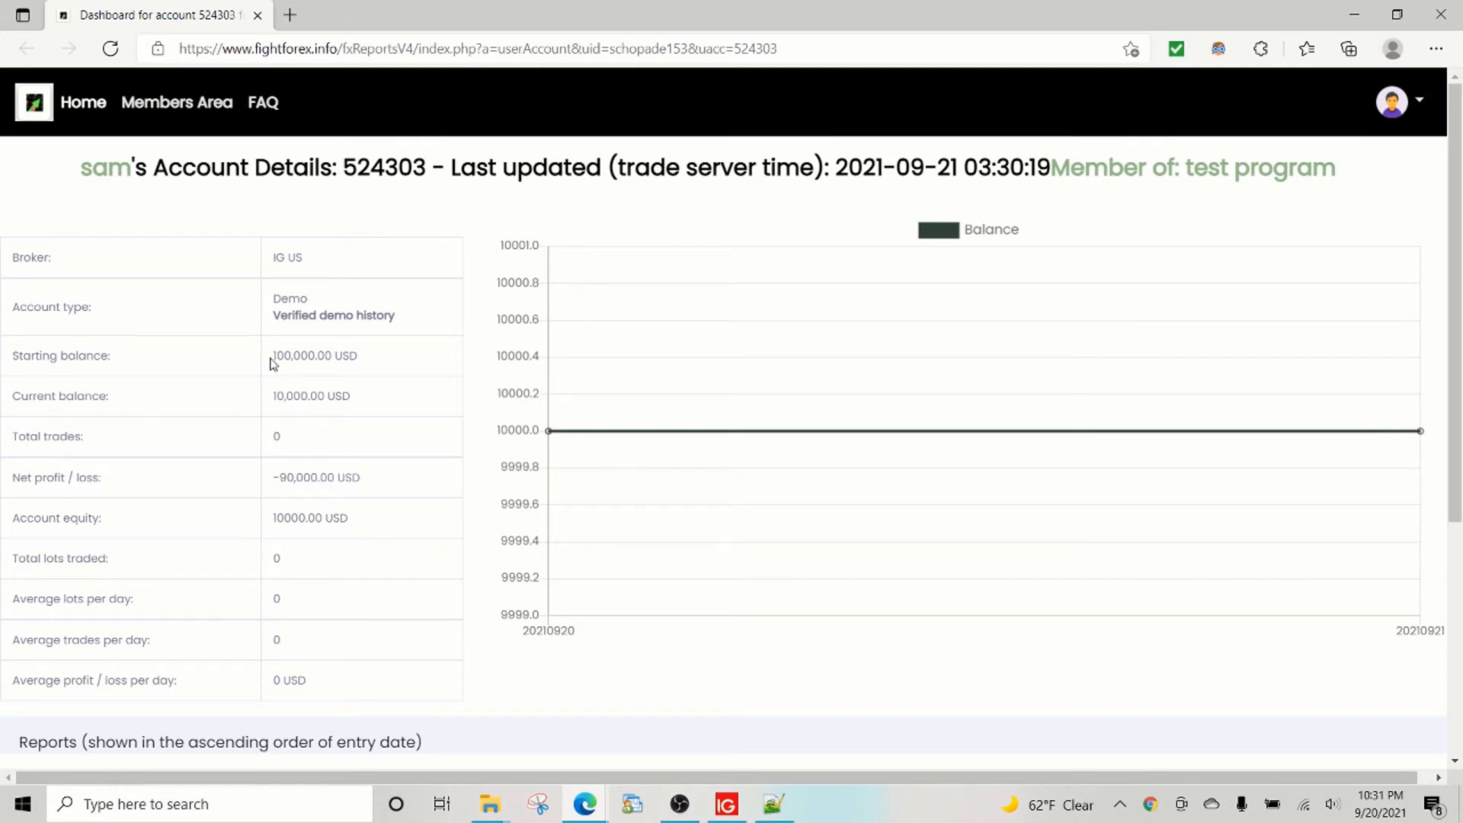
{"action": "left_click_drag", "start_coordinate": [275, 354], "coordinate": [357, 356]}
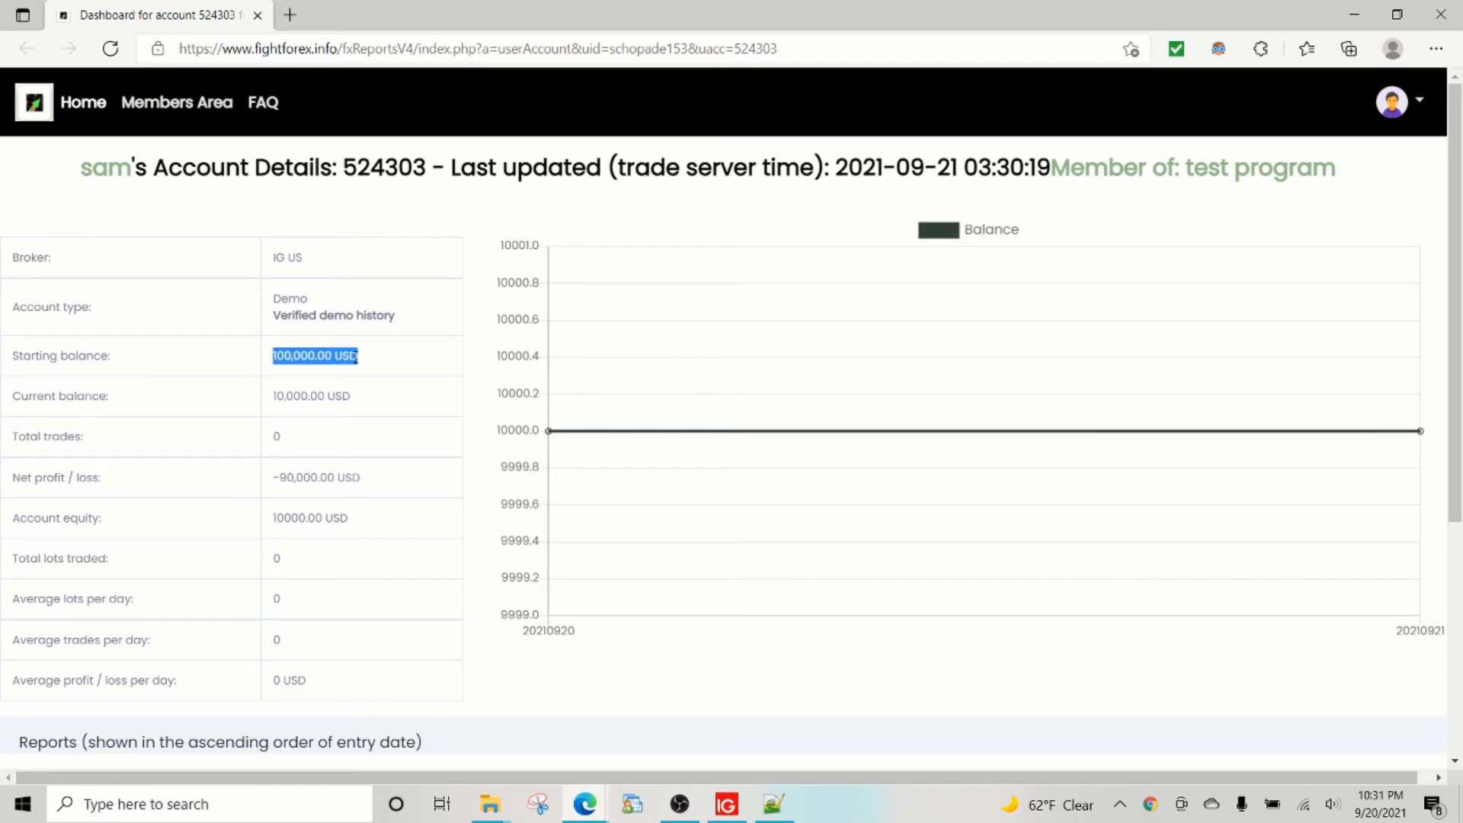
Compare the balance in MT4's Trade tab with the account balances and daily reports on the dashboard.
{"action": "key", "text": "alt+Tab"}
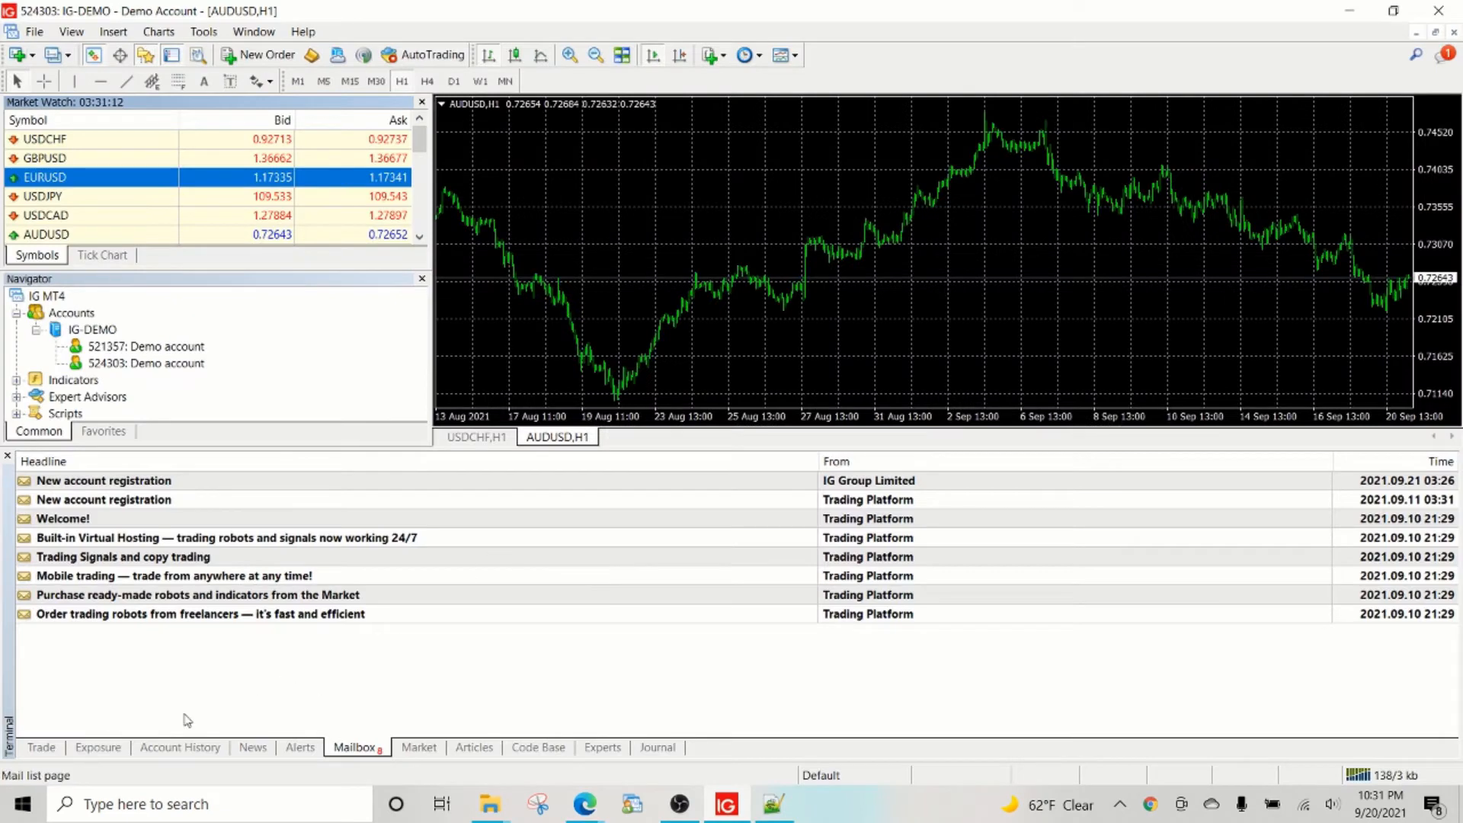
{"action": "left_click", "coordinate": [58, 749]}
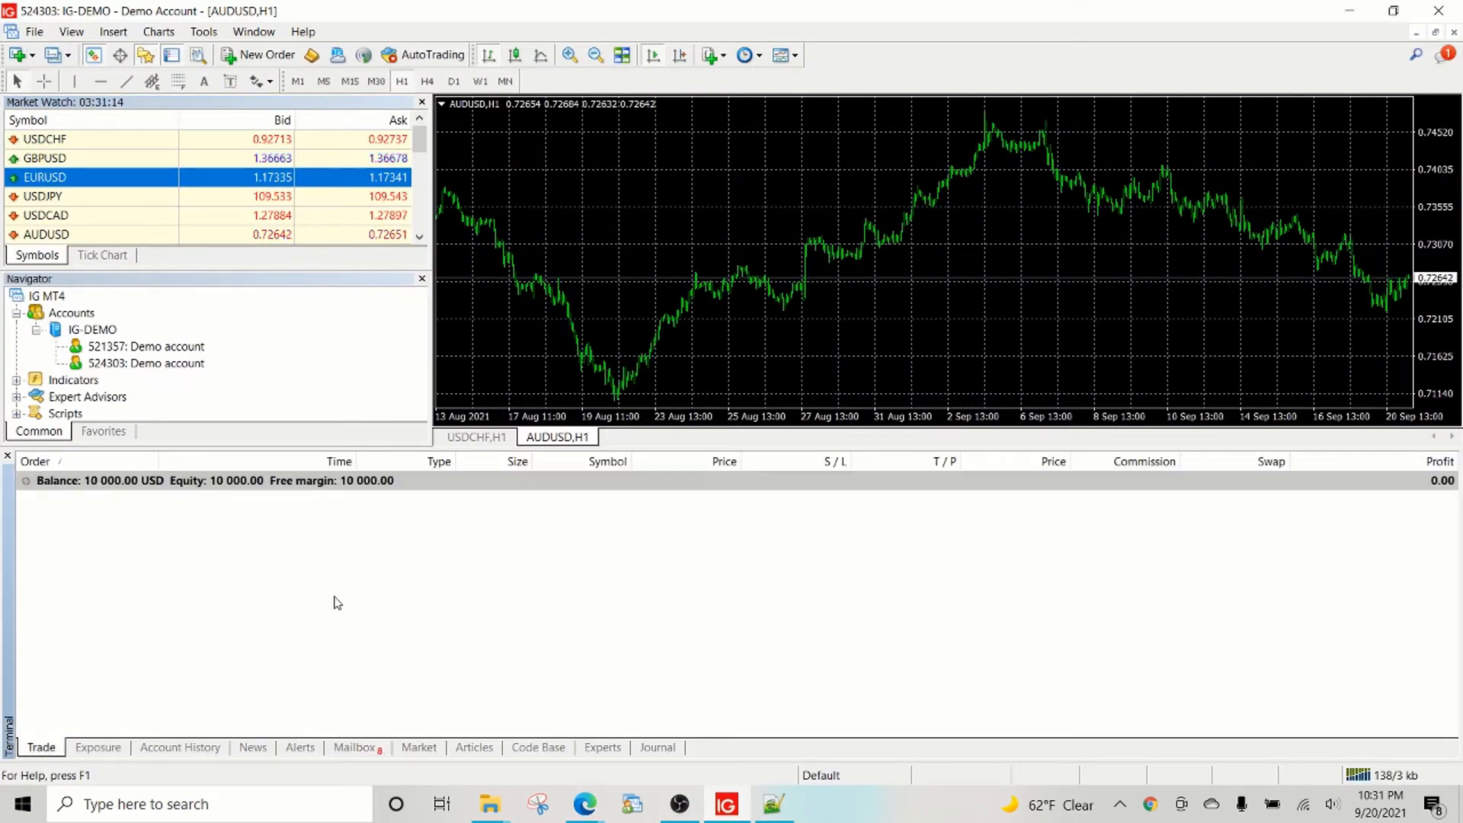
{"action": "left_click", "coordinate": [585, 804]}
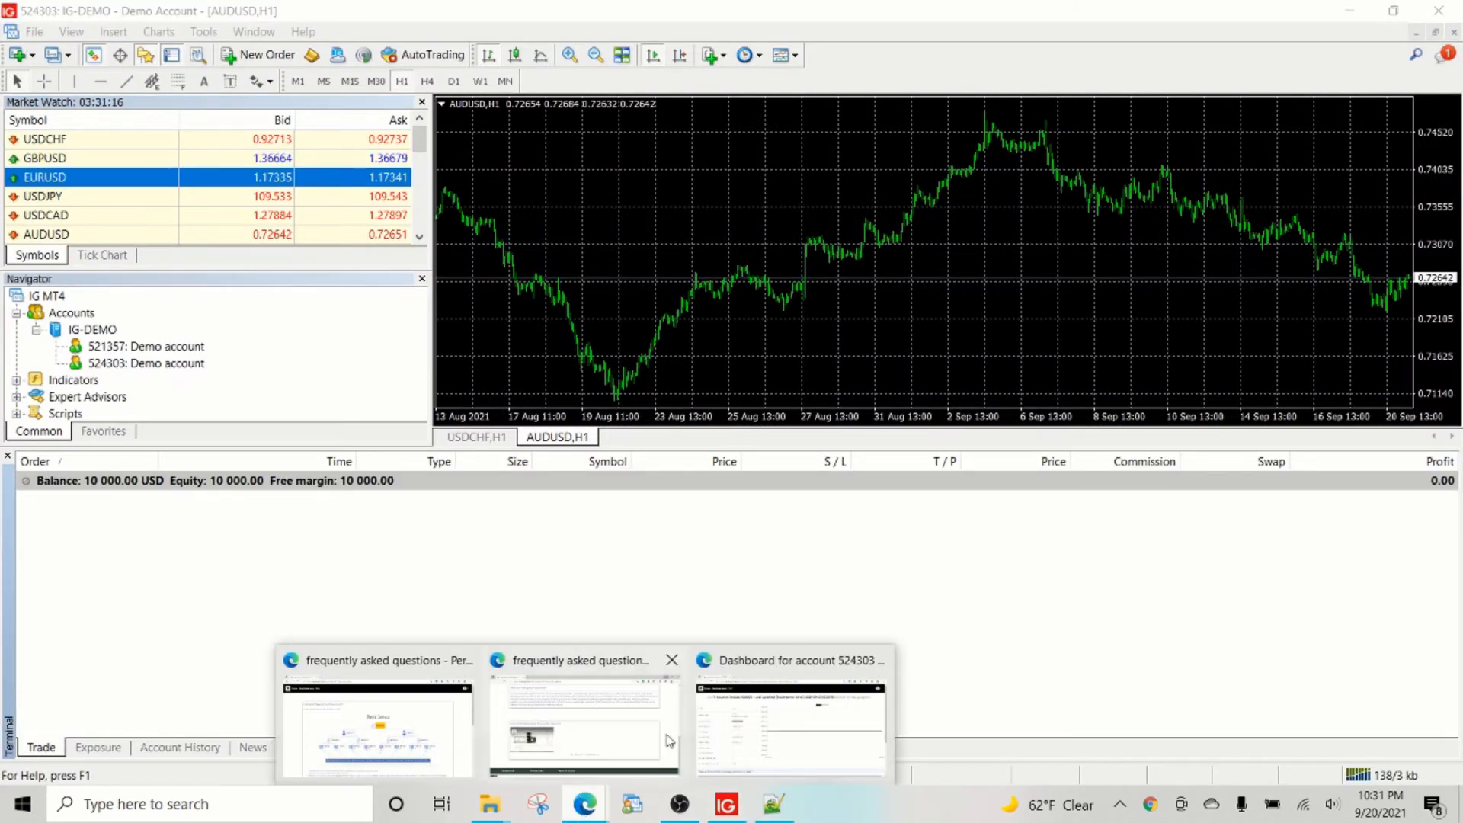
{"action": "left_click", "coordinate": [788, 704]}
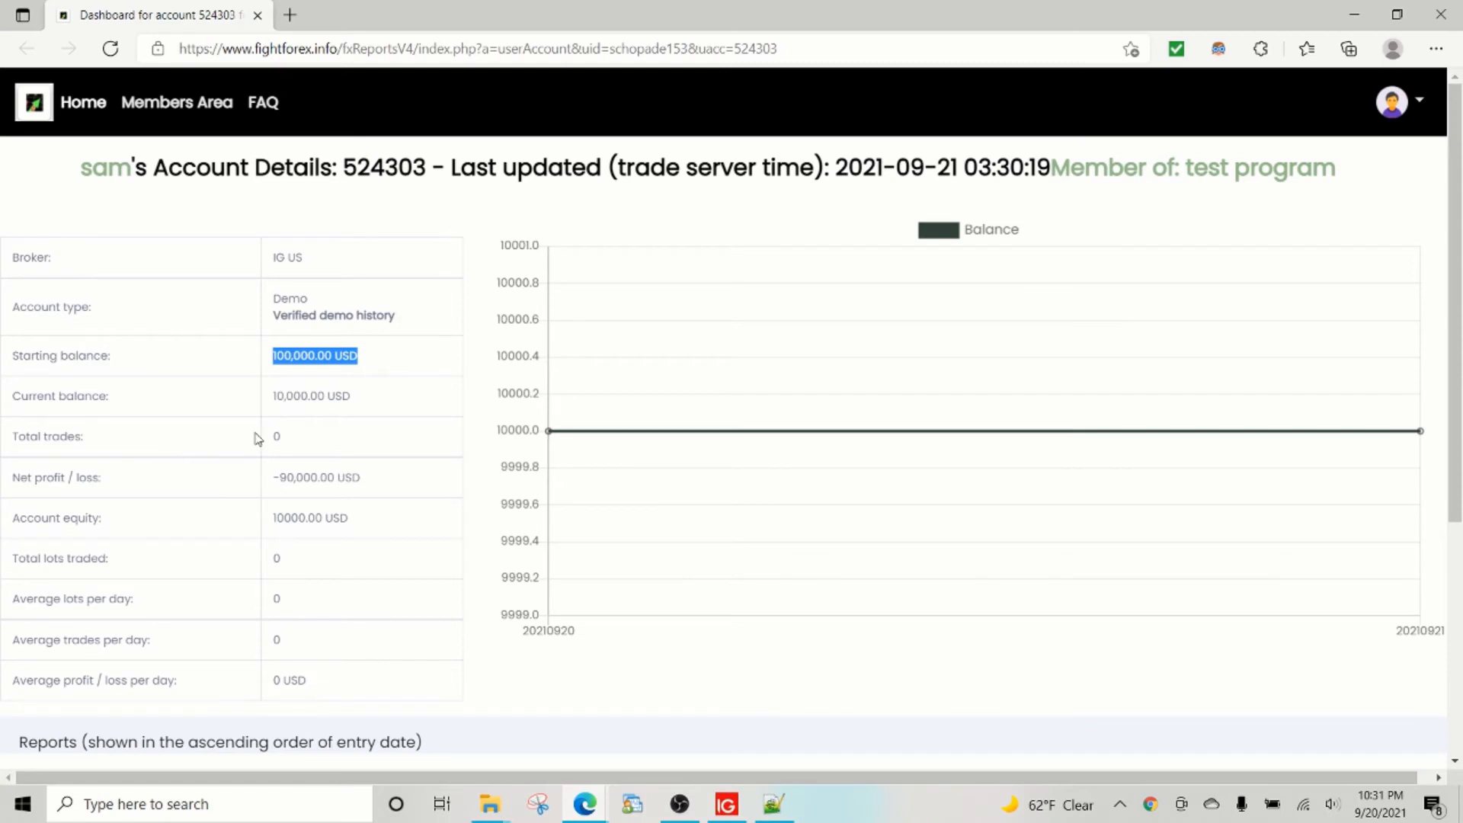
{"action": "scroll", "coordinate": [375, 427], "scroll_direction": "down", "scroll_amount": 5}
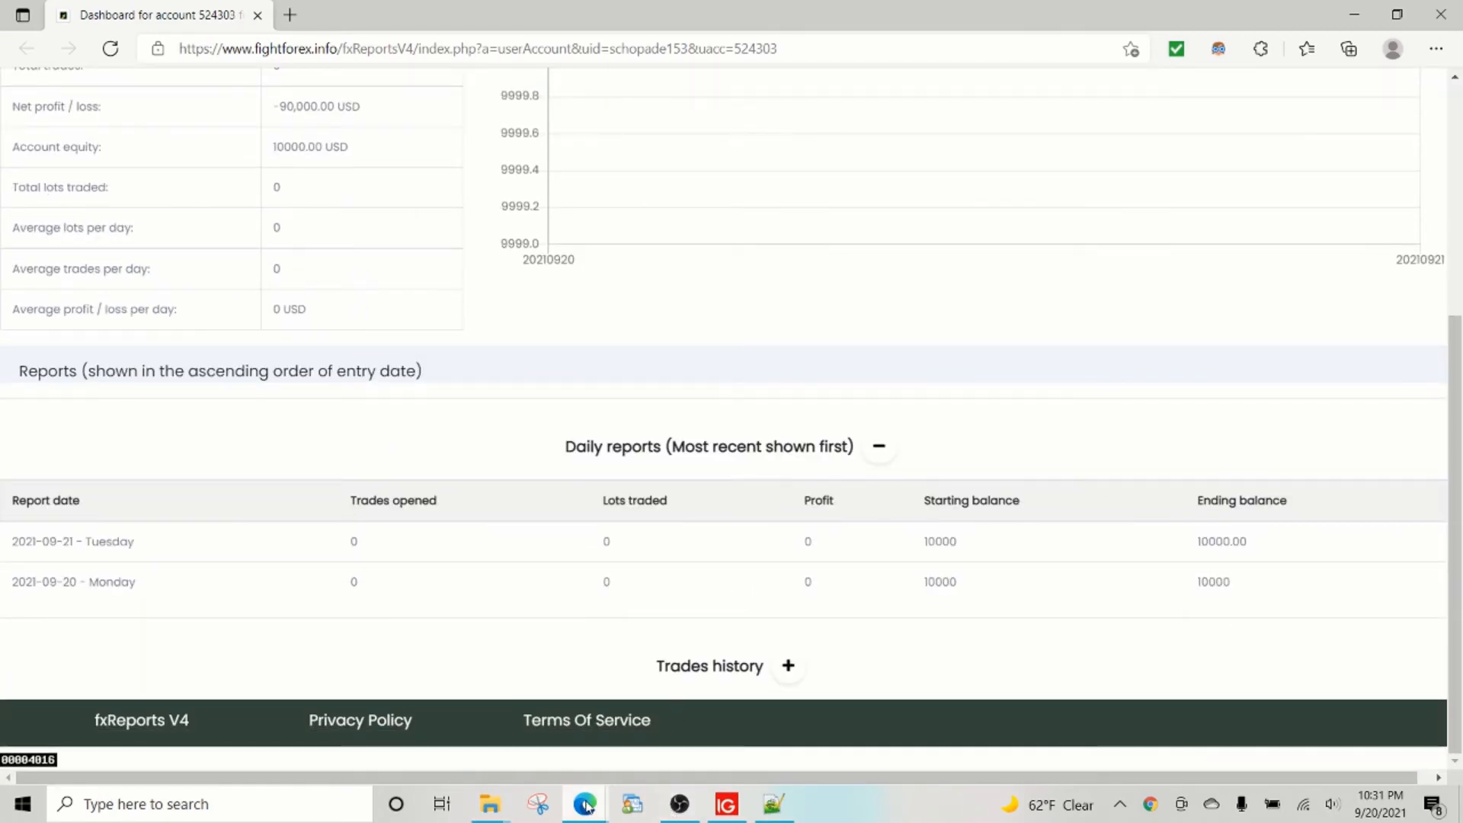
{"action": "mouse_move", "coordinate": [586, 806]}
{"action": "left_click", "coordinate": [726, 805]}
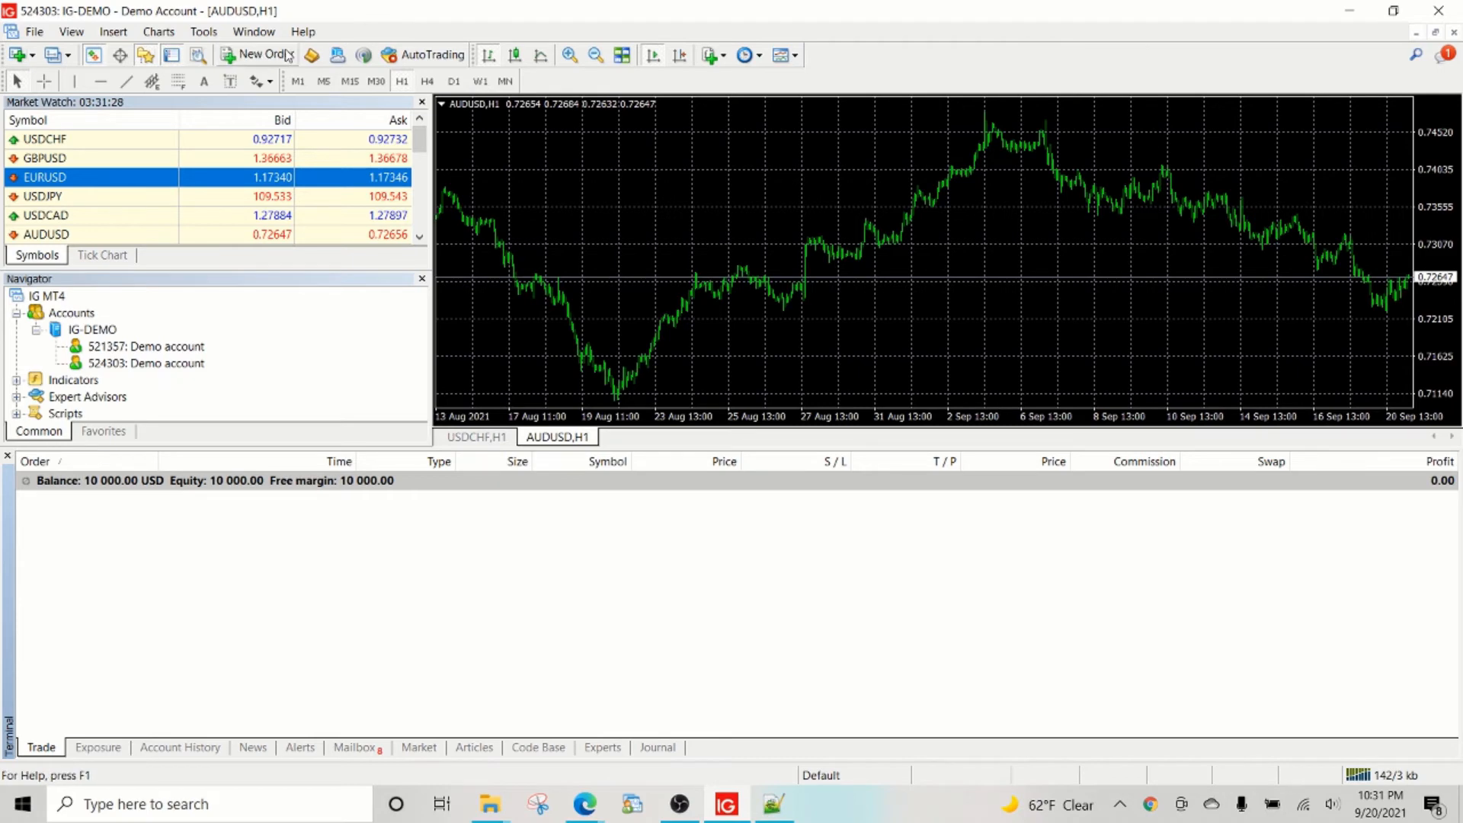
Place a 1.00-lot AUDUSD buy by market at 0.72656 in MT4, then return to the account dashboard.
{"action": "left_click", "coordinate": [260, 54]}
{"action": "left_click", "coordinate": [562, 299]}
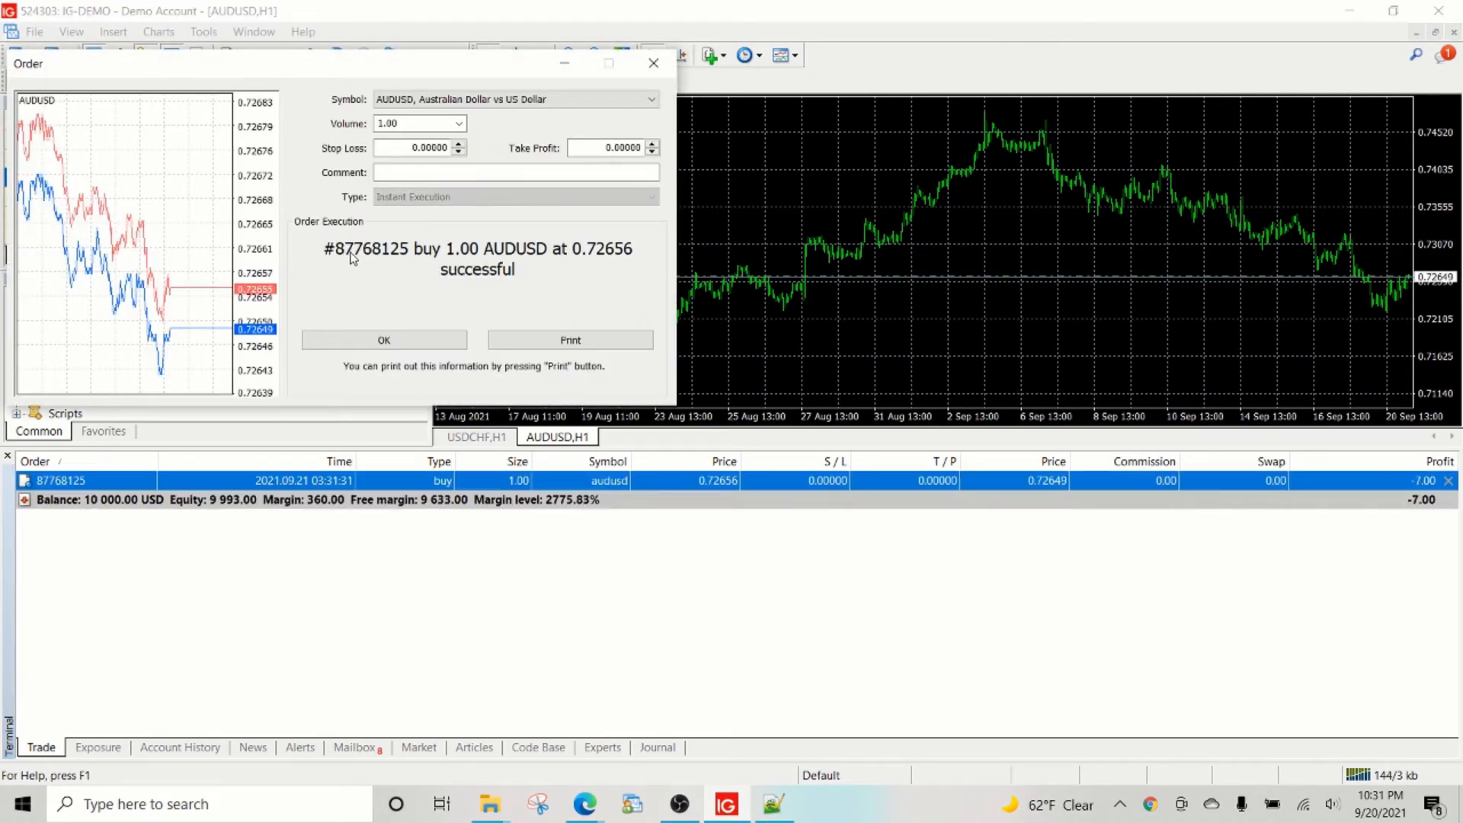
{"action": "left_click", "coordinate": [385, 338]}
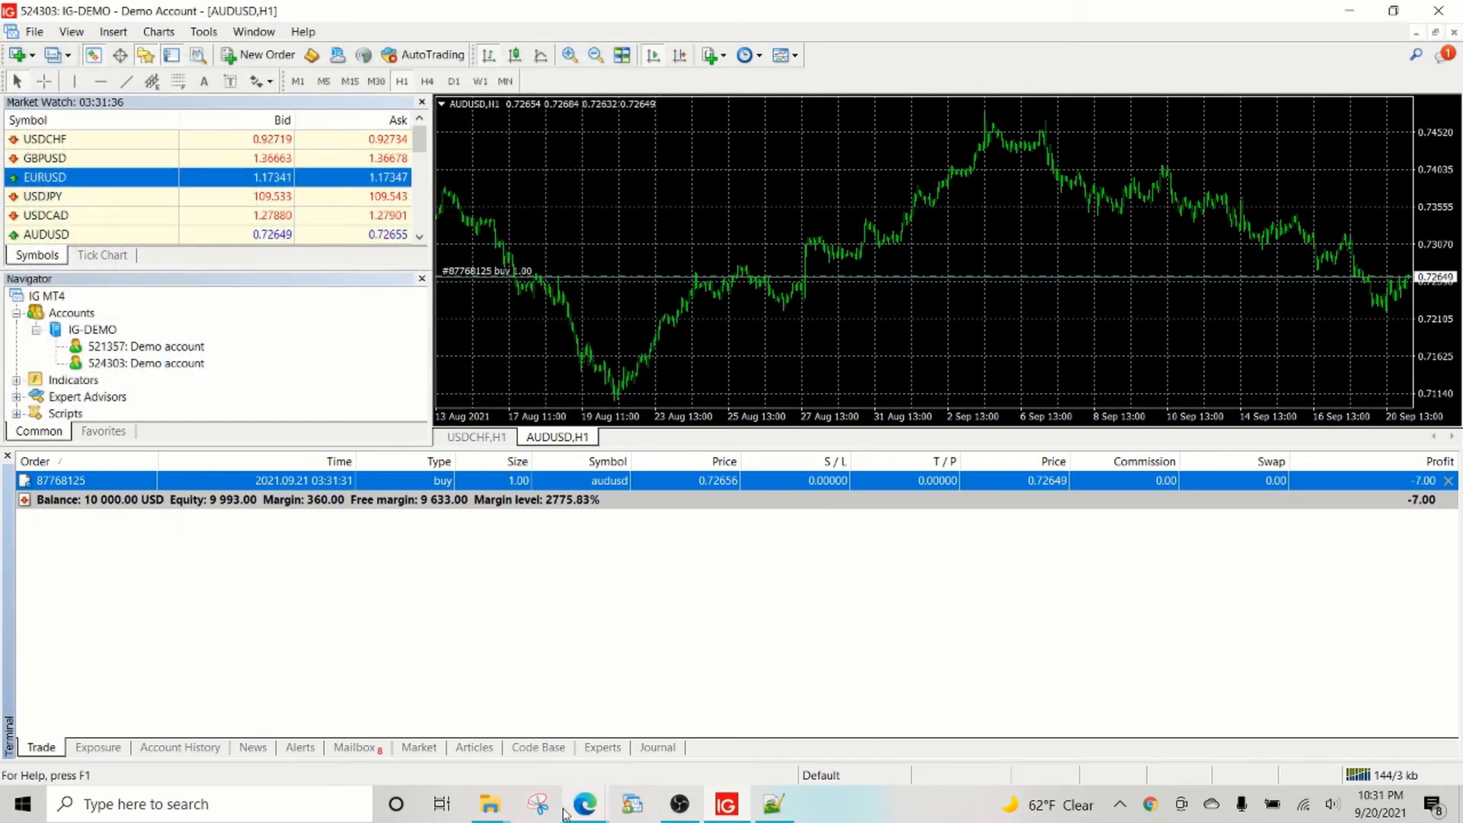
{"action": "mouse_move", "coordinate": [585, 804]}
{"action": "left_click", "coordinate": [792, 720]}
{"action": "scroll", "coordinate": [158, 350], "scroll_direction": "up", "scroll_amount": 5}
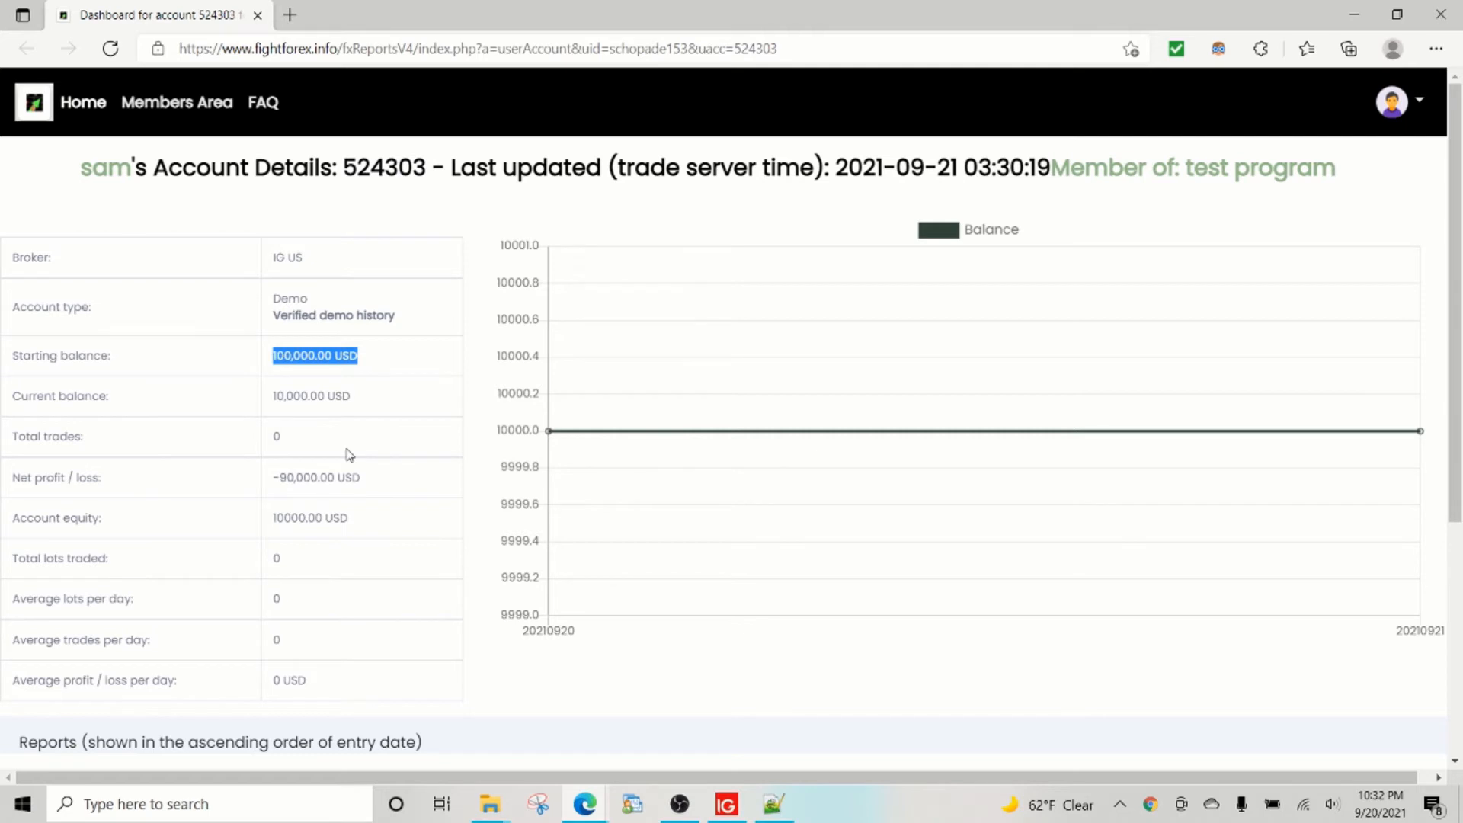
Reload the dashboard until it shows 1 trade and 9988 USD equity, checking the header program name.
{"action": "left_click", "coordinate": [110, 48]}
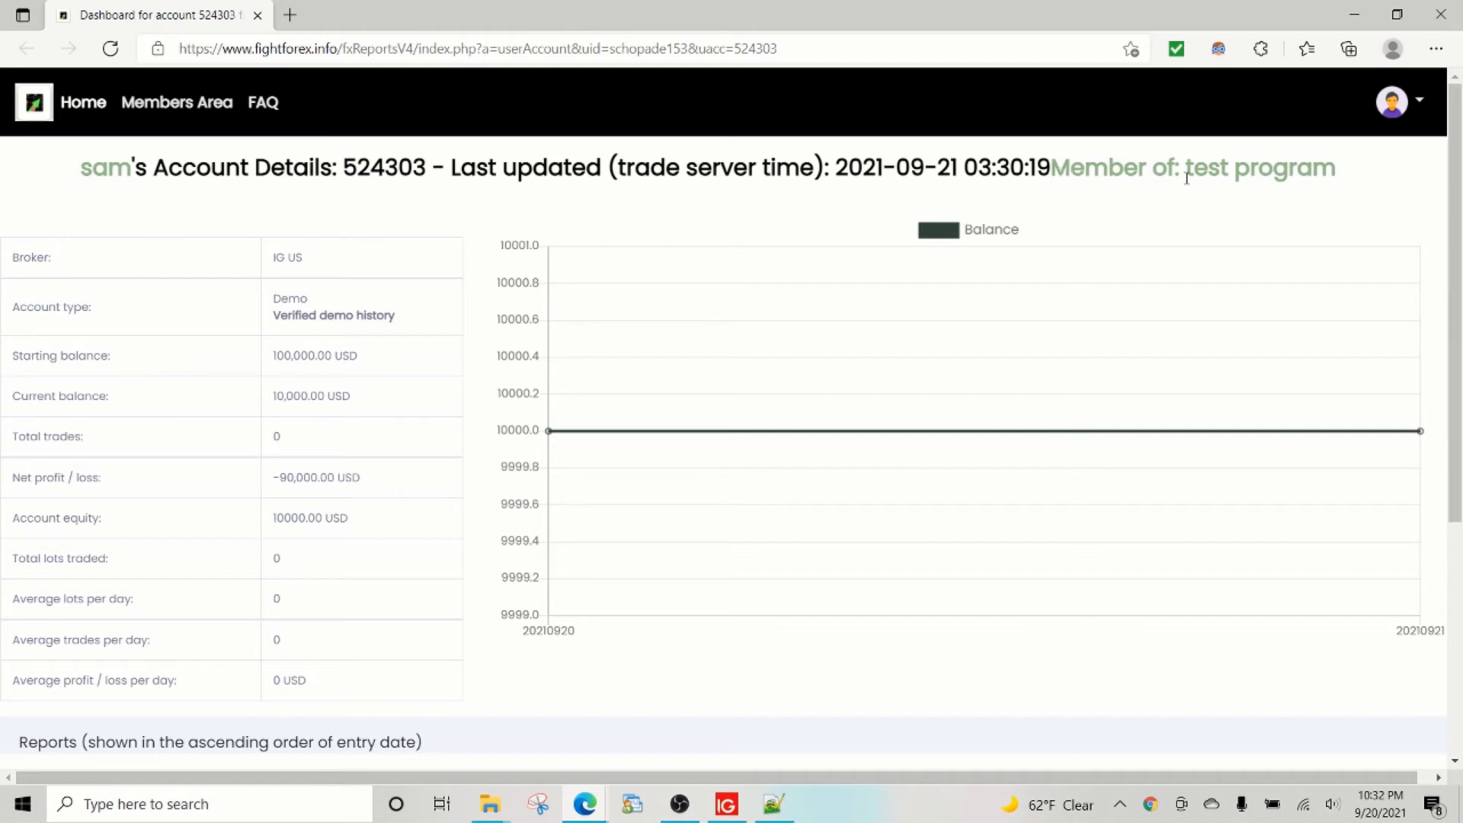
{"action": "left_click_drag", "start_coordinate": [1189, 169], "coordinate": [1330, 169]}
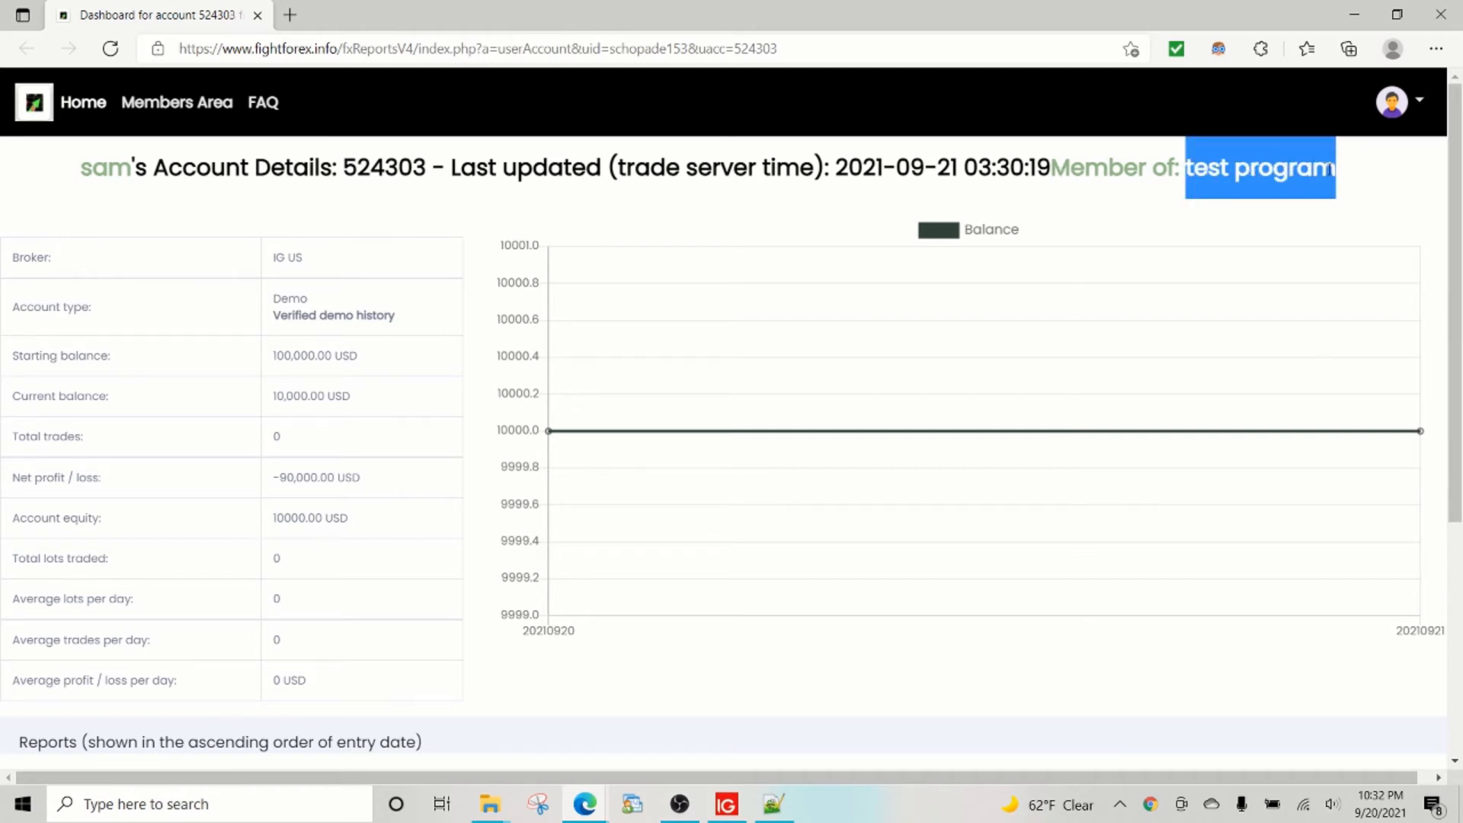
{"action": "left_click_drag", "start_coordinate": [88, 169], "coordinate": [1337, 191]}
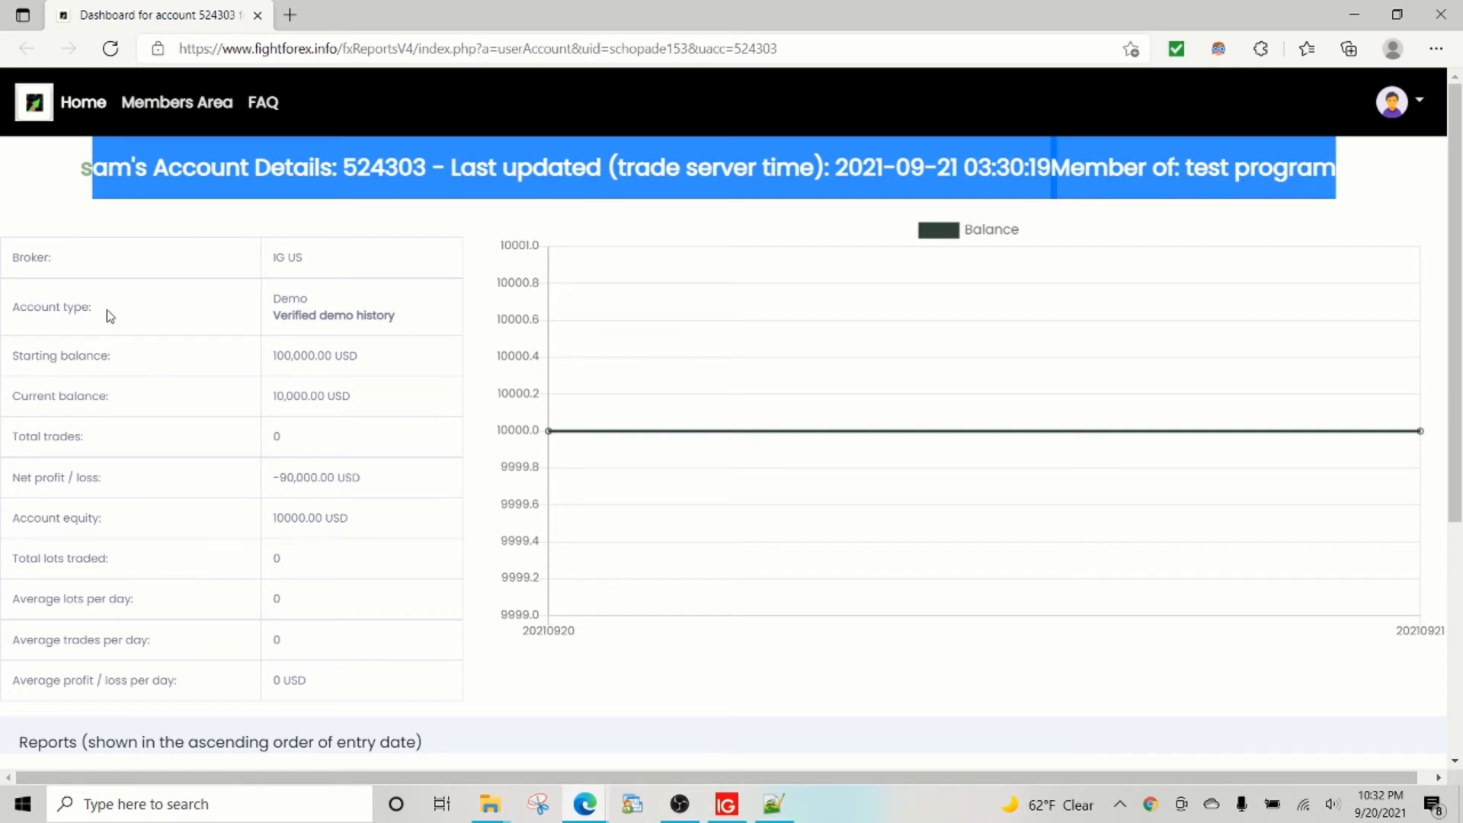
{"action": "left_click", "coordinate": [110, 49]}
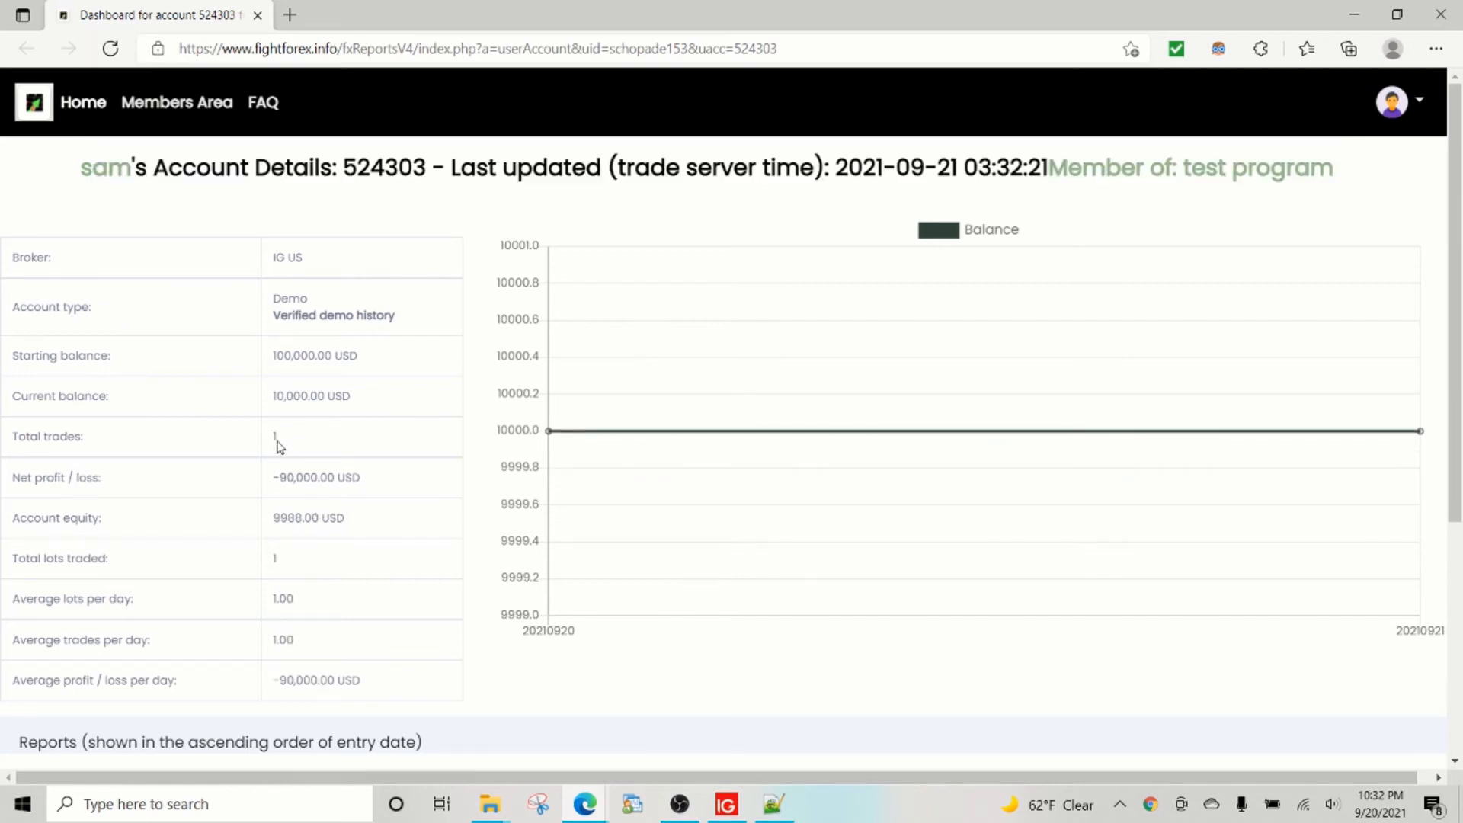
Expand Trades history and check the new AUDUSD 1.000-lot buy's ticket, type and open time.
{"action": "scroll", "coordinate": [287, 473], "scroll_direction": "down", "scroll_amount": 5}
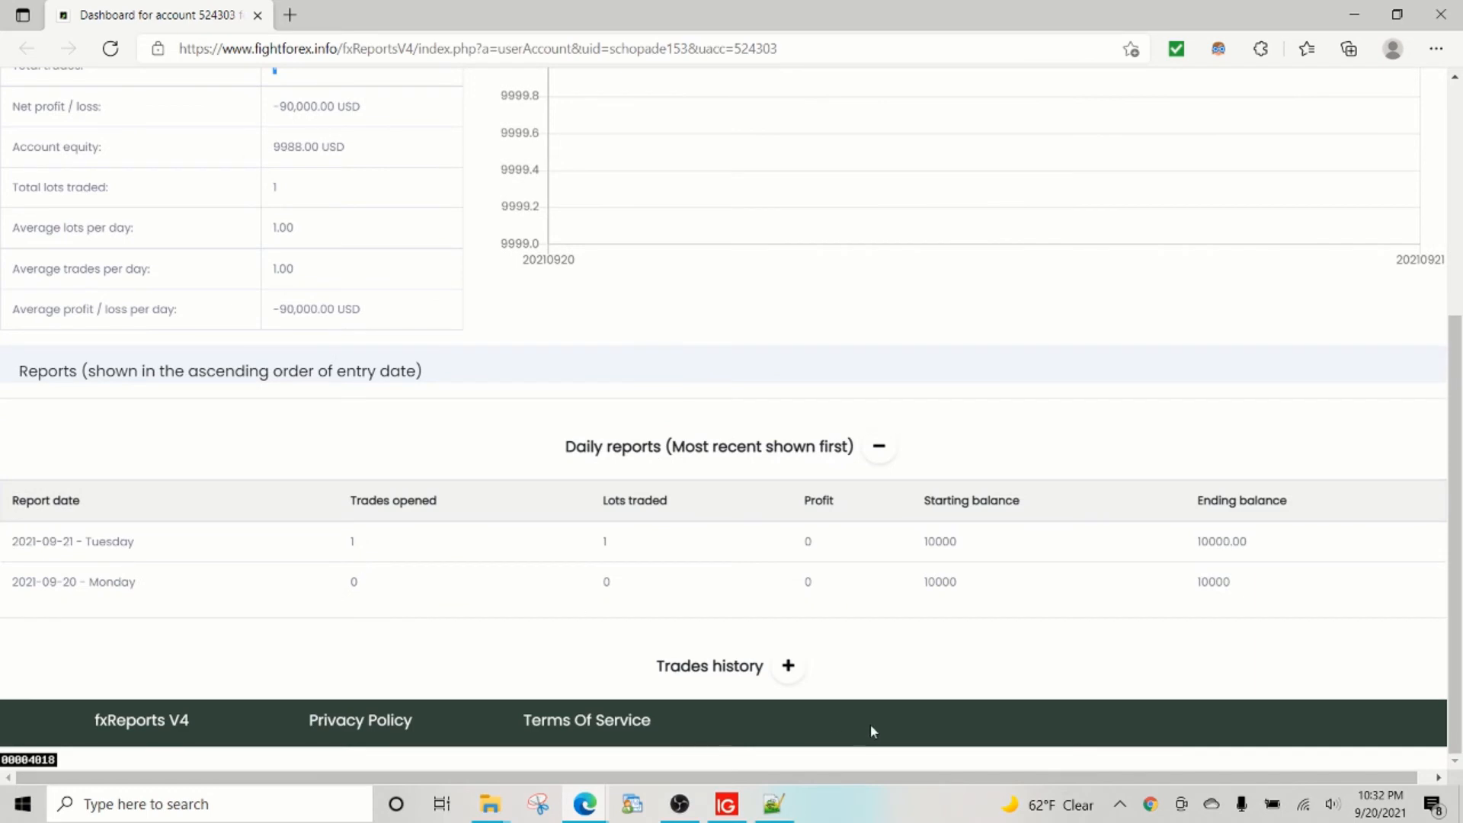
{"action": "left_click", "coordinate": [789, 667]}
{"action": "scroll", "coordinate": [537, 598], "scroll_direction": "down", "scroll_amount": 2}
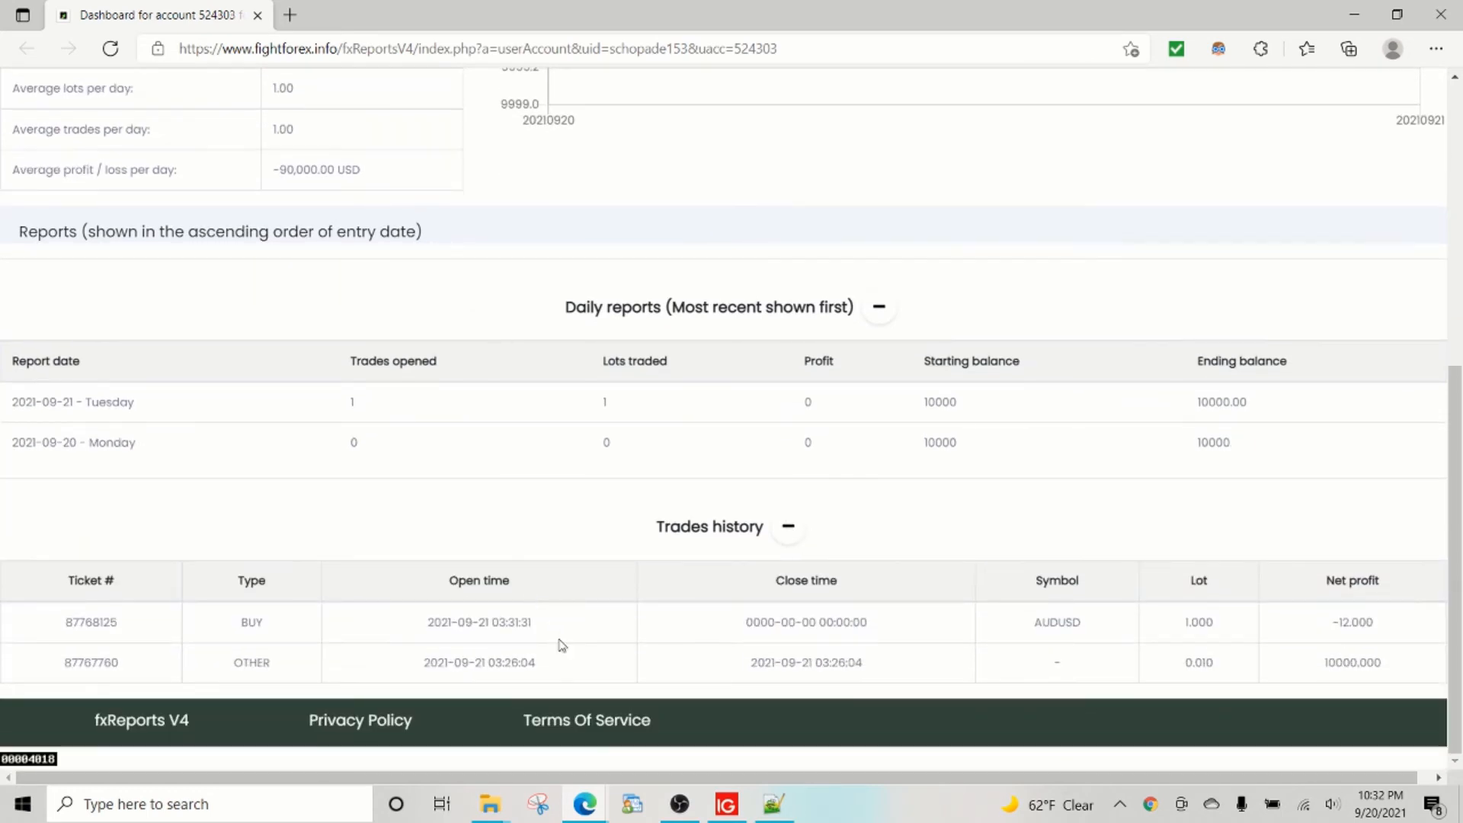
{"action": "left_click_drag", "start_coordinate": [779, 622], "coordinate": [488, 622]}
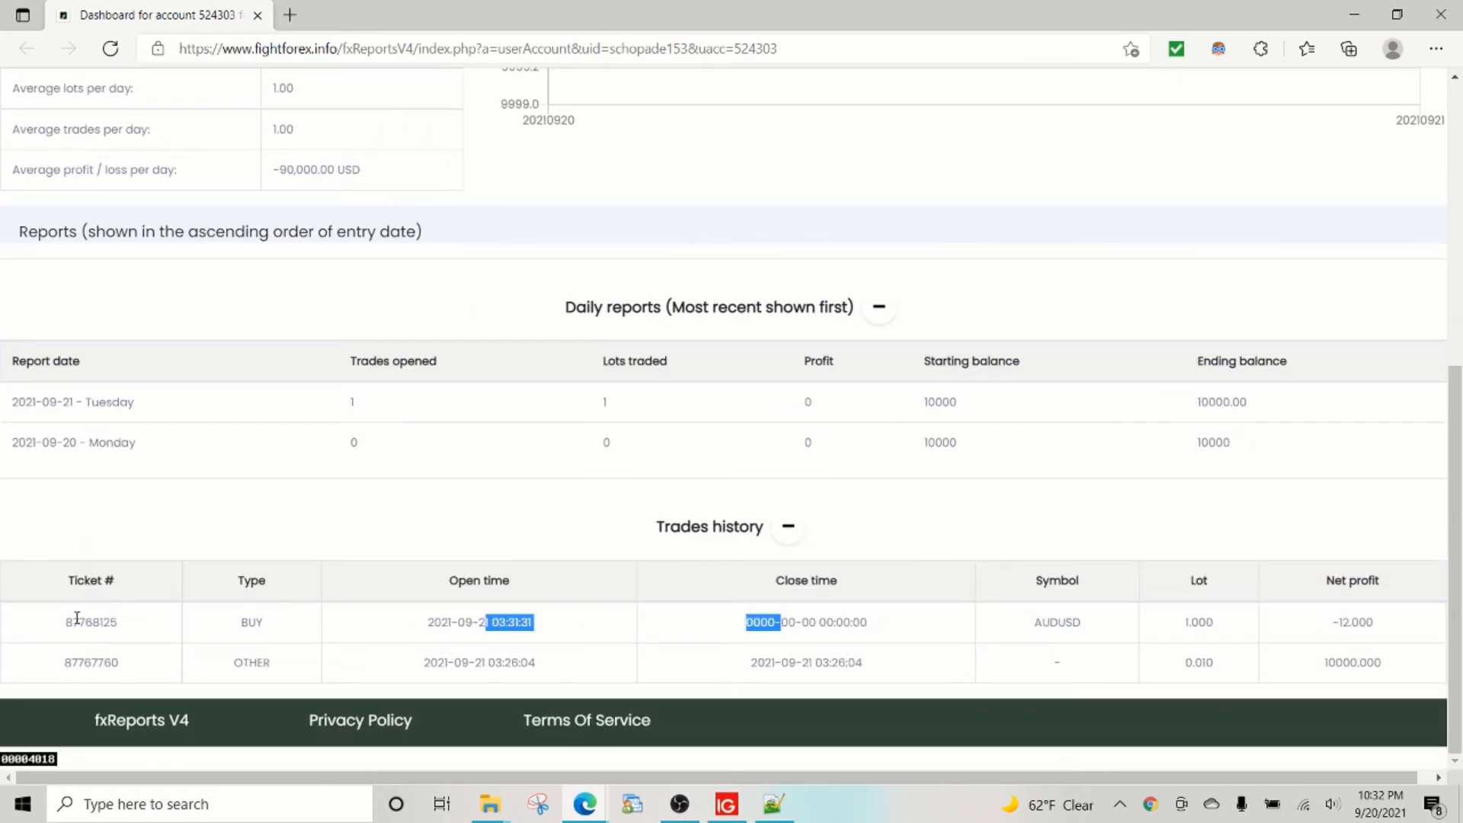
{"action": "left_click_drag", "start_coordinate": [65, 622], "coordinate": [780, 623]}
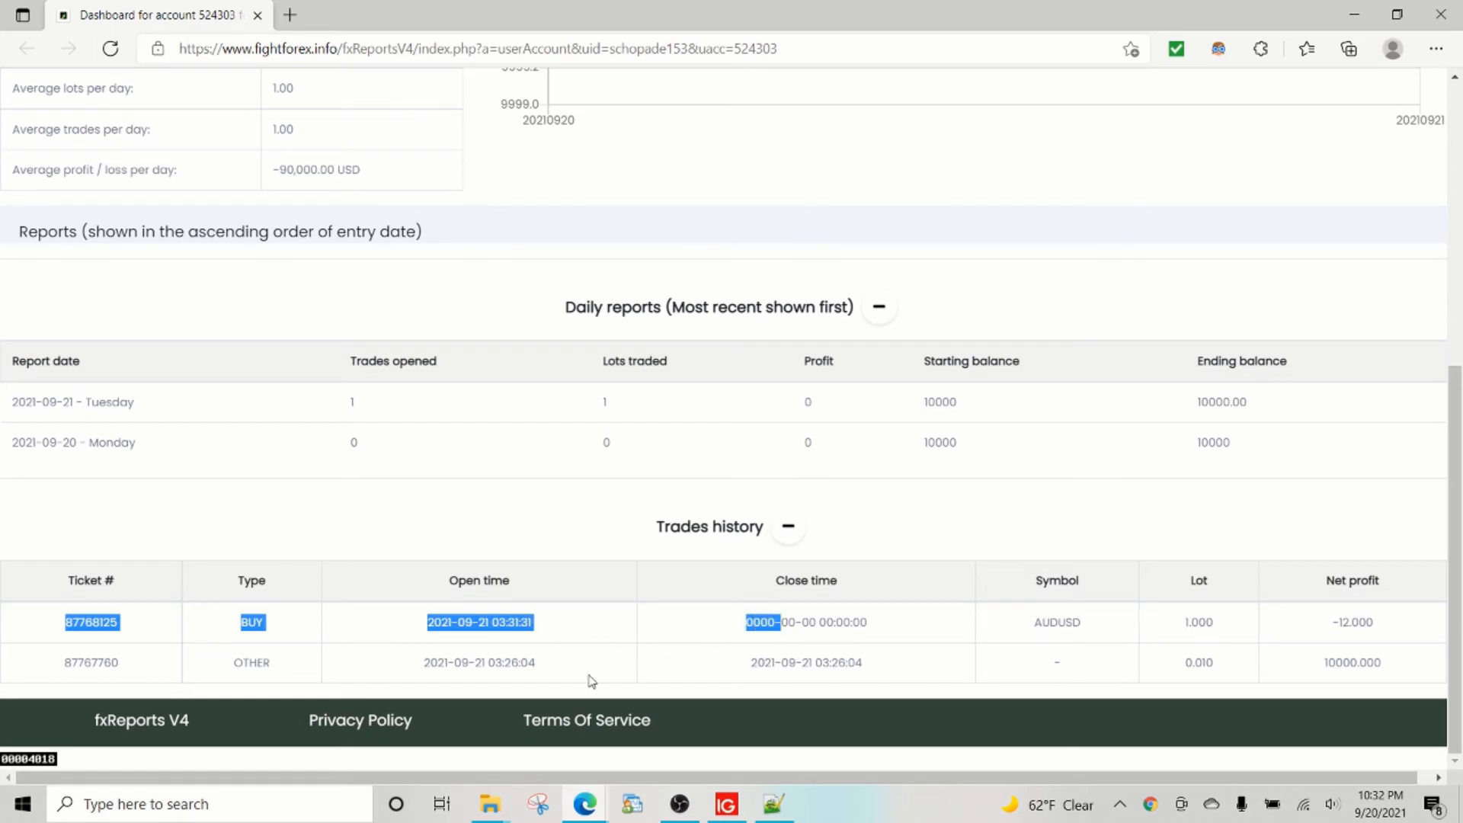
{"action": "left_click", "coordinate": [525, 636]}
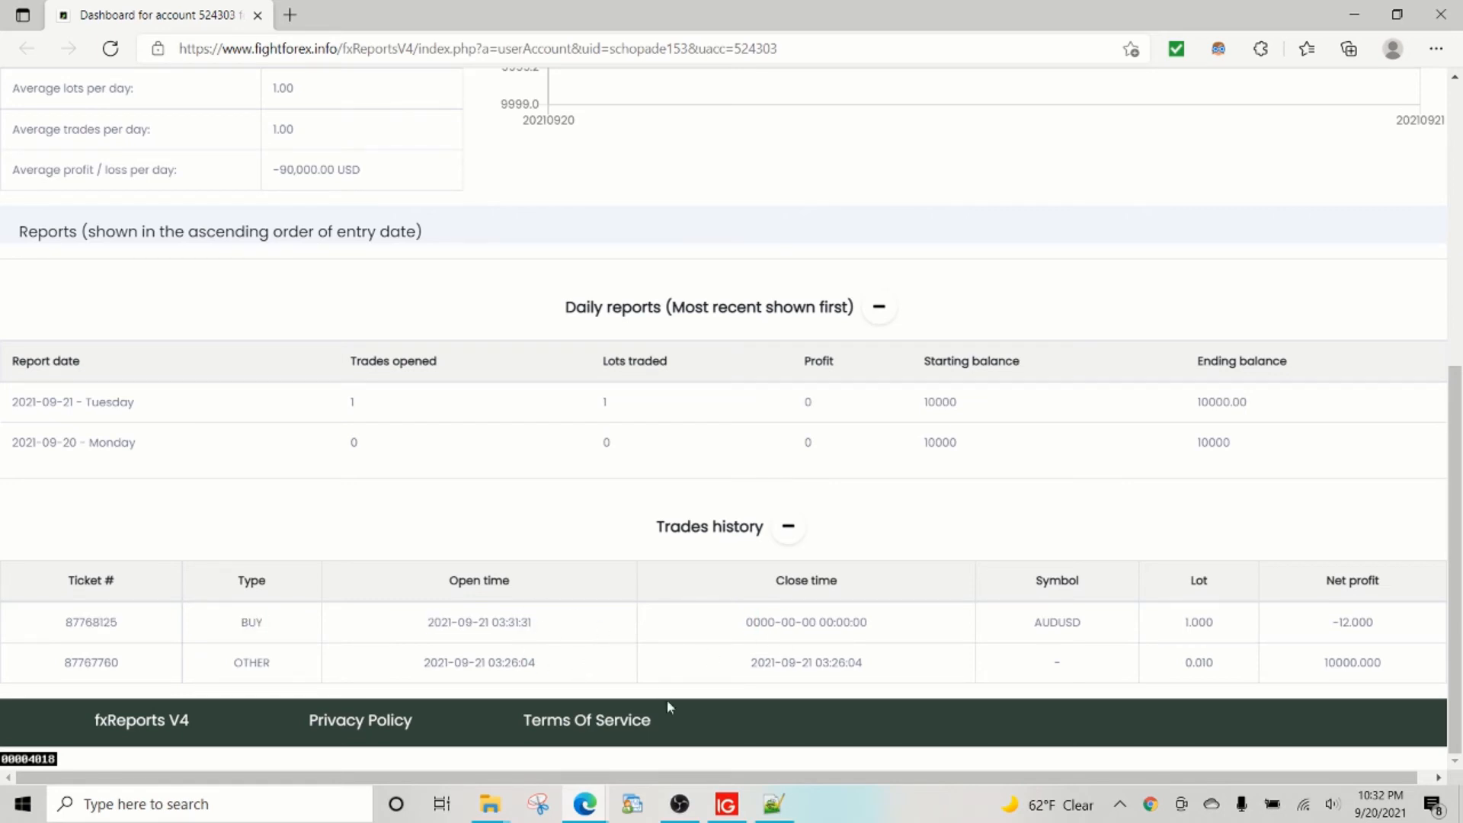
{"action": "left_click", "coordinate": [727, 804]}
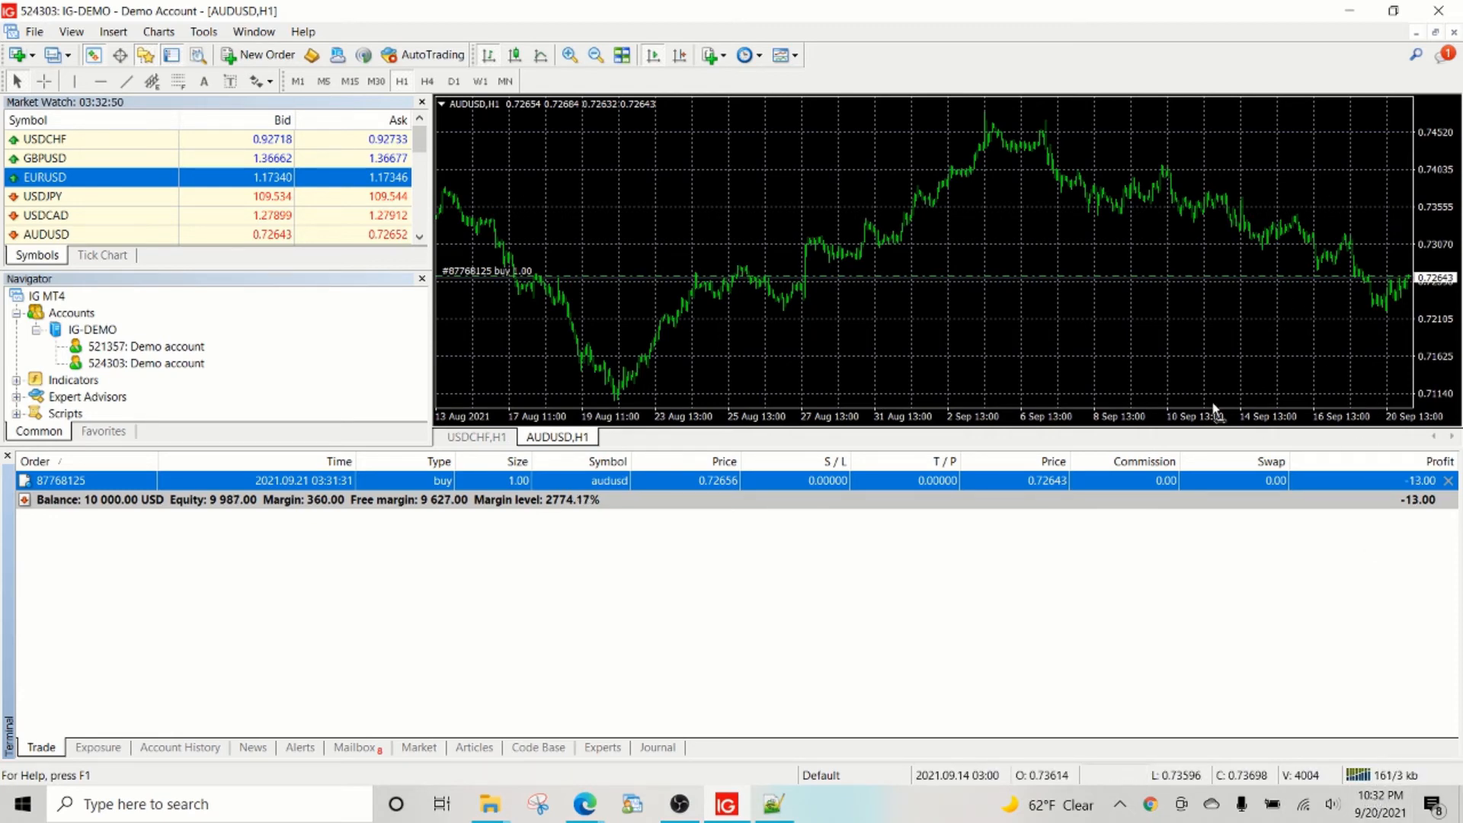
Zoom the AUDUSD chart in two steps with space right of the latest candle, then check the dashboard.
{"action": "left_click", "coordinate": [570, 56]}
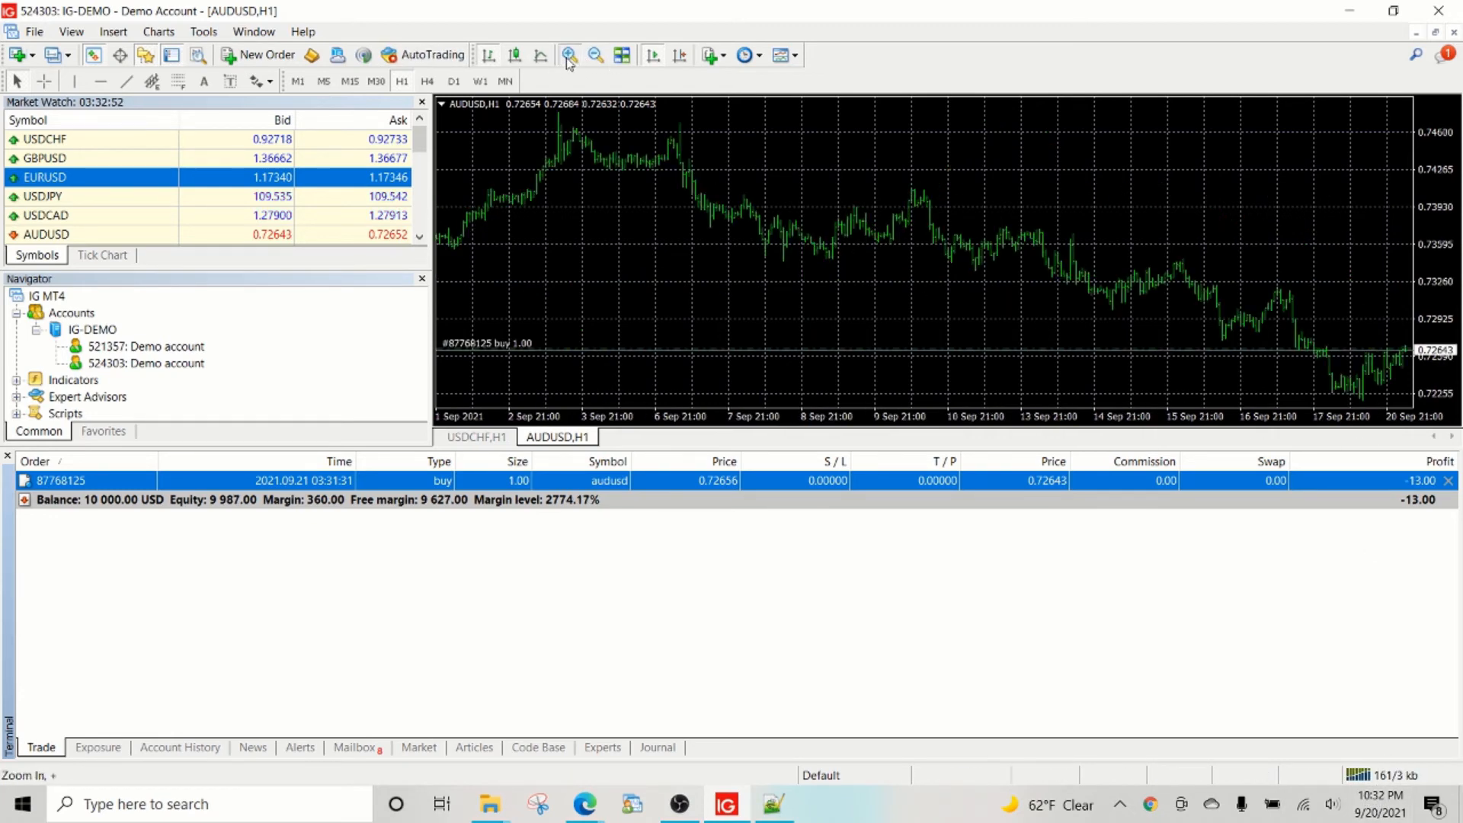
{"action": "left_click", "coordinate": [569, 60]}
{"action": "left_click", "coordinate": [680, 58]}
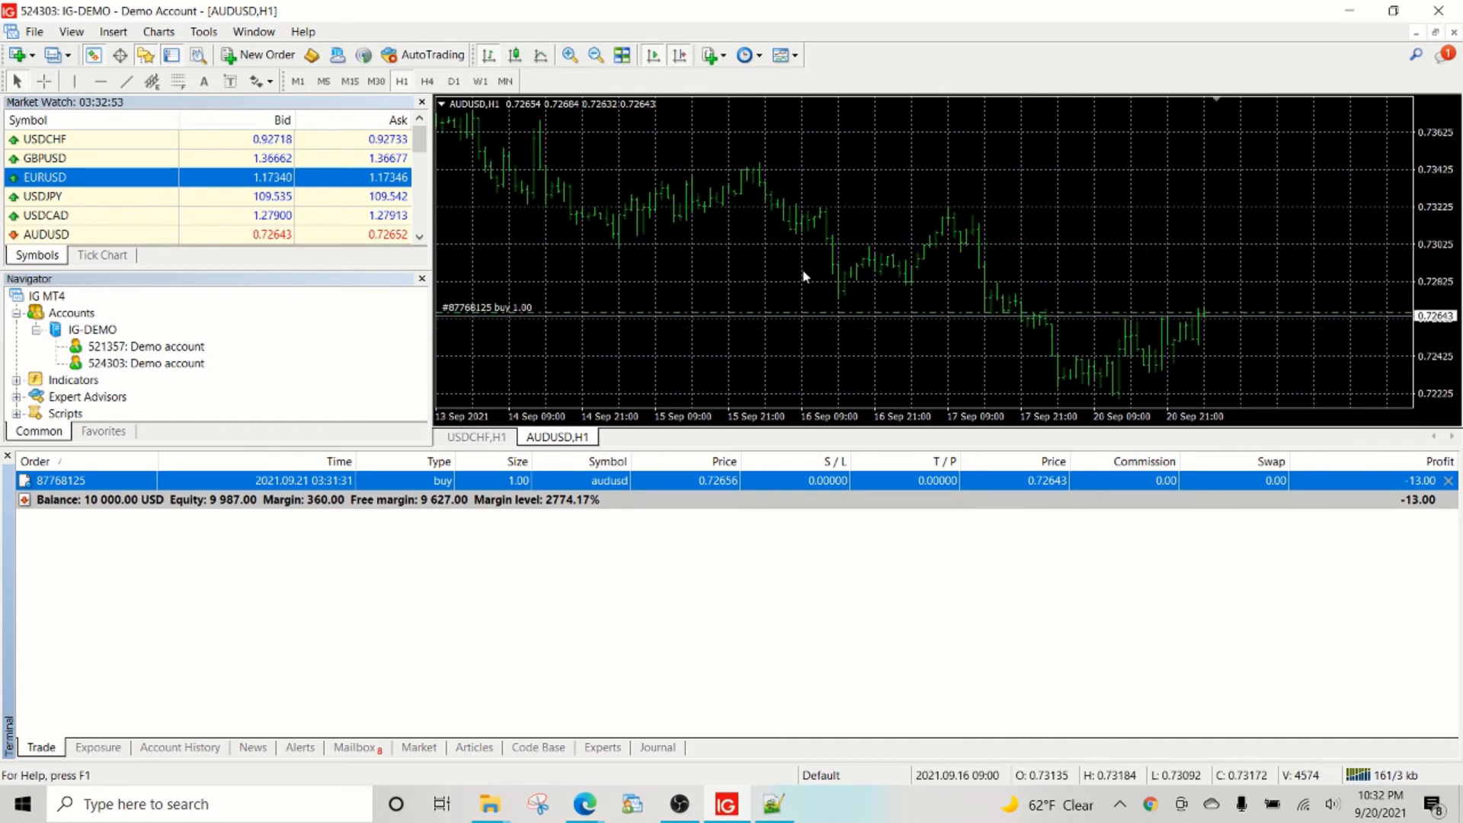
{"action": "mouse_move", "coordinate": [1206, 319]}
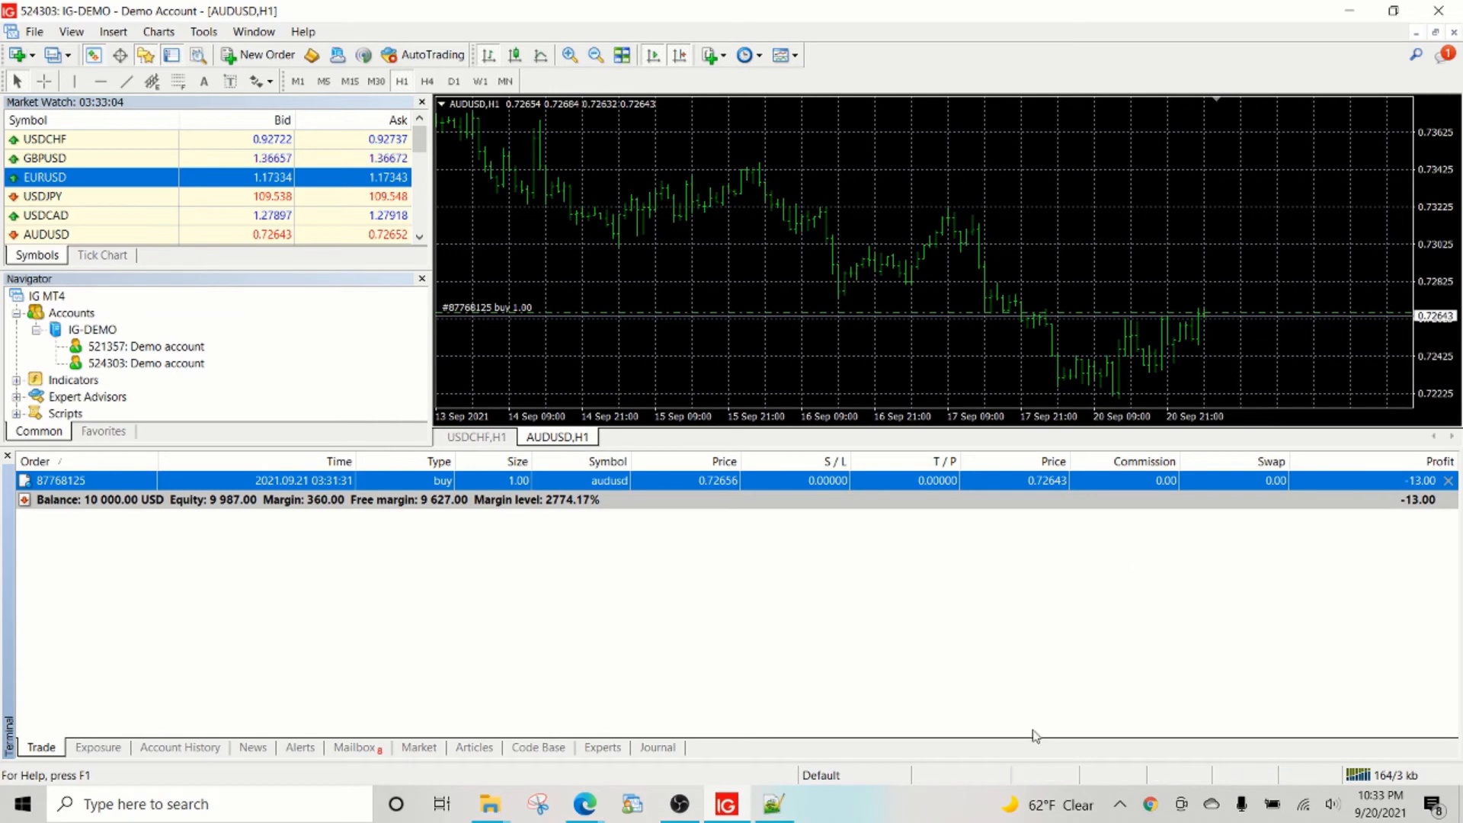
{"action": "mouse_move", "coordinate": [587, 802]}
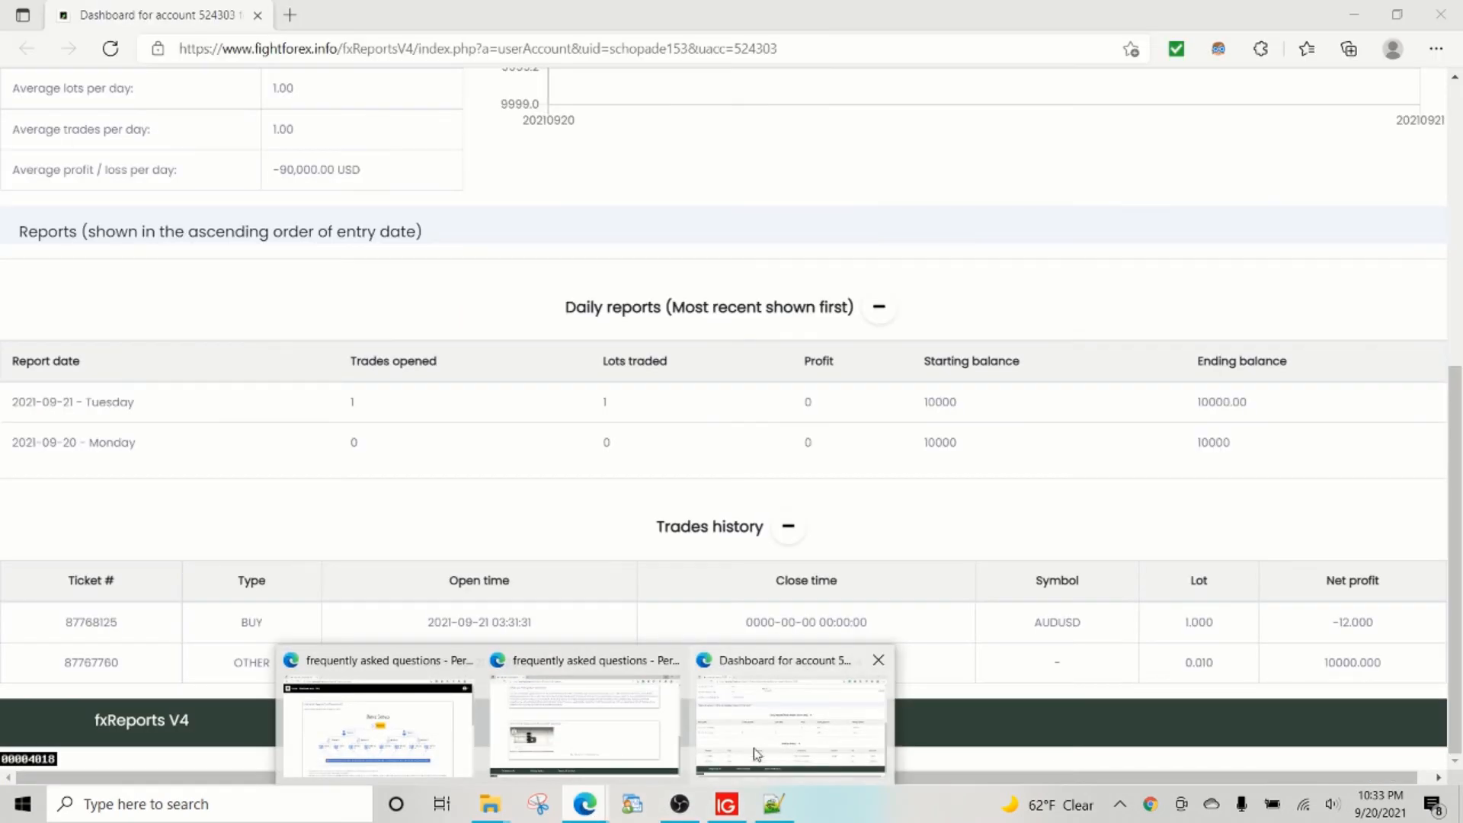
{"action": "left_click", "coordinate": [755, 751]}
{"action": "scroll", "coordinate": [415, 221], "scroll_direction": "up", "scroll_amount": 5}
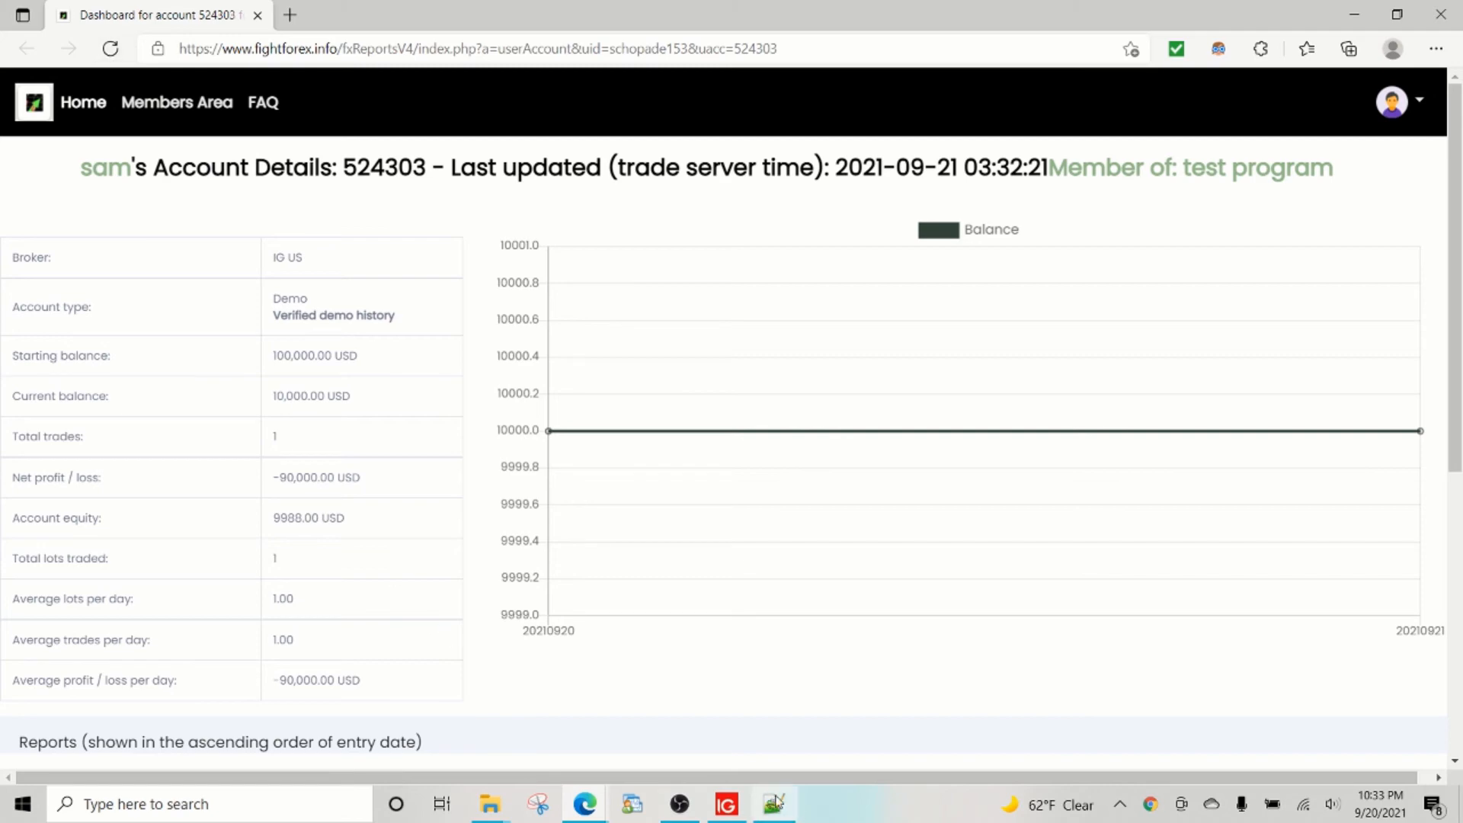
Close the AUDUSD buy in MT4, accepting the One-Click Trading terms, leaving a 9 986.00 USD balance.
{"action": "left_click", "coordinate": [727, 804]}
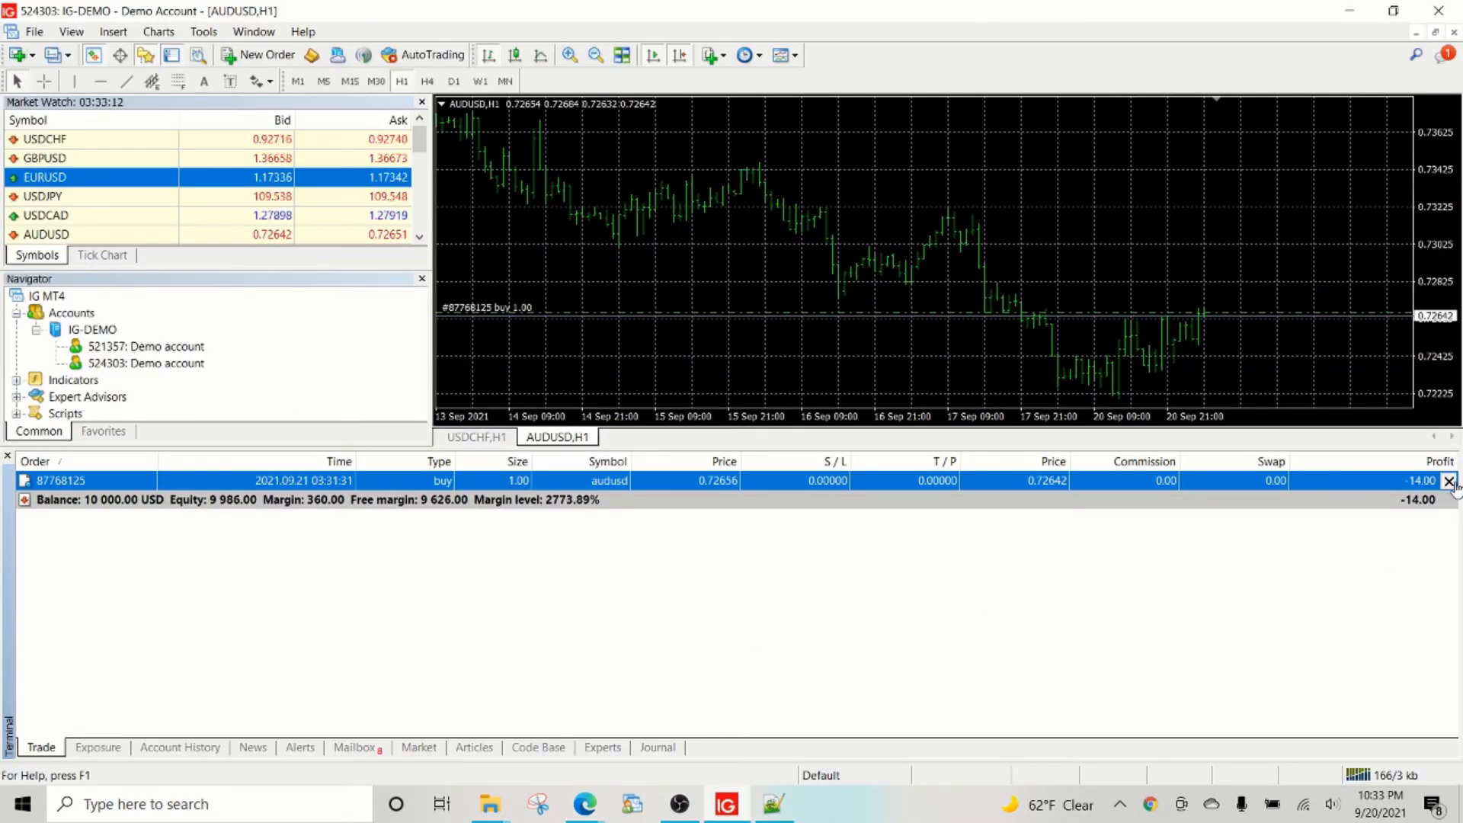
{"action": "left_click", "coordinate": [1449, 481]}
{"action": "left_click", "coordinate": [619, 491]}
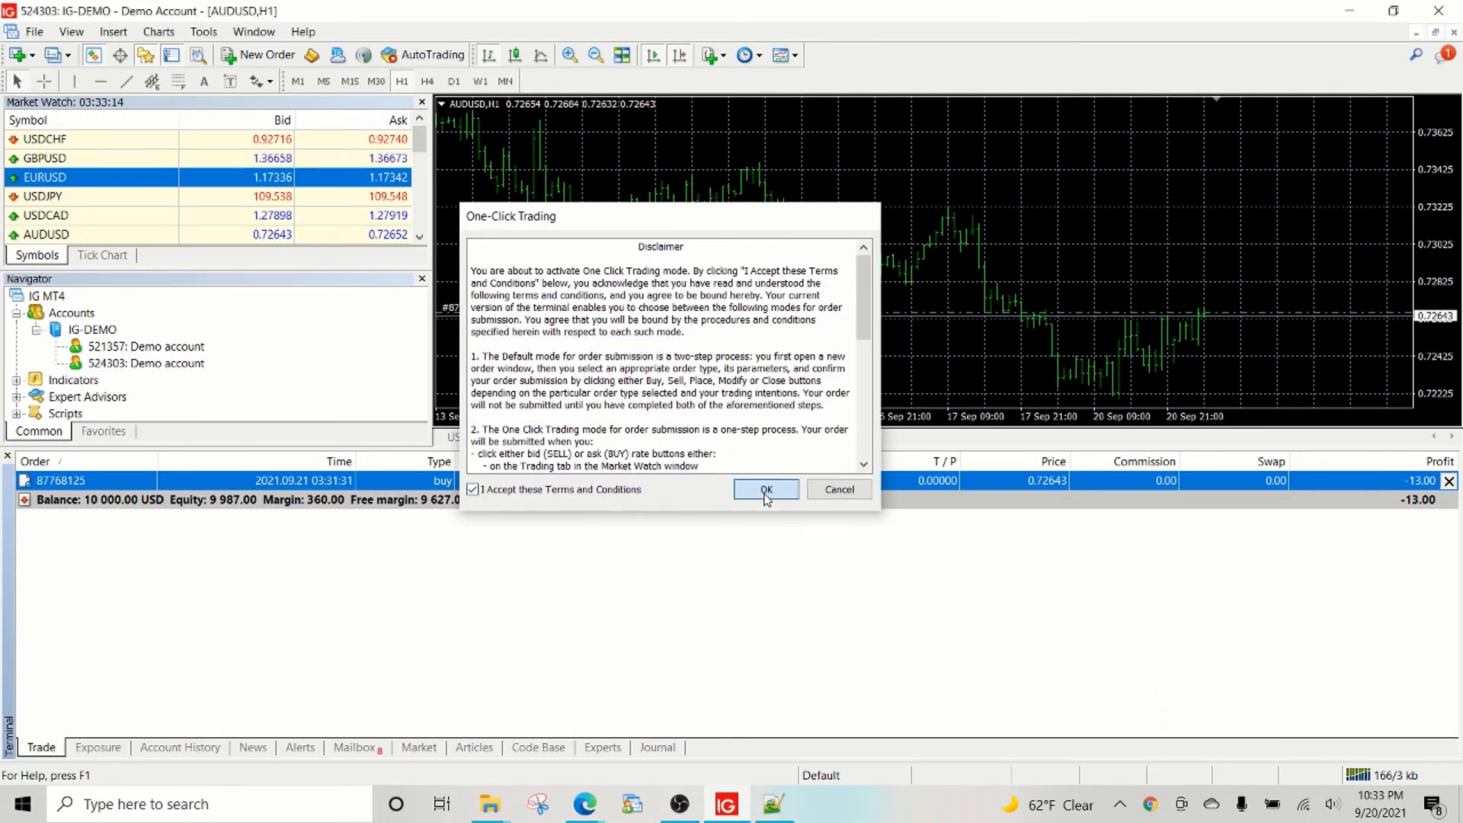
{"action": "left_click", "coordinate": [764, 489]}
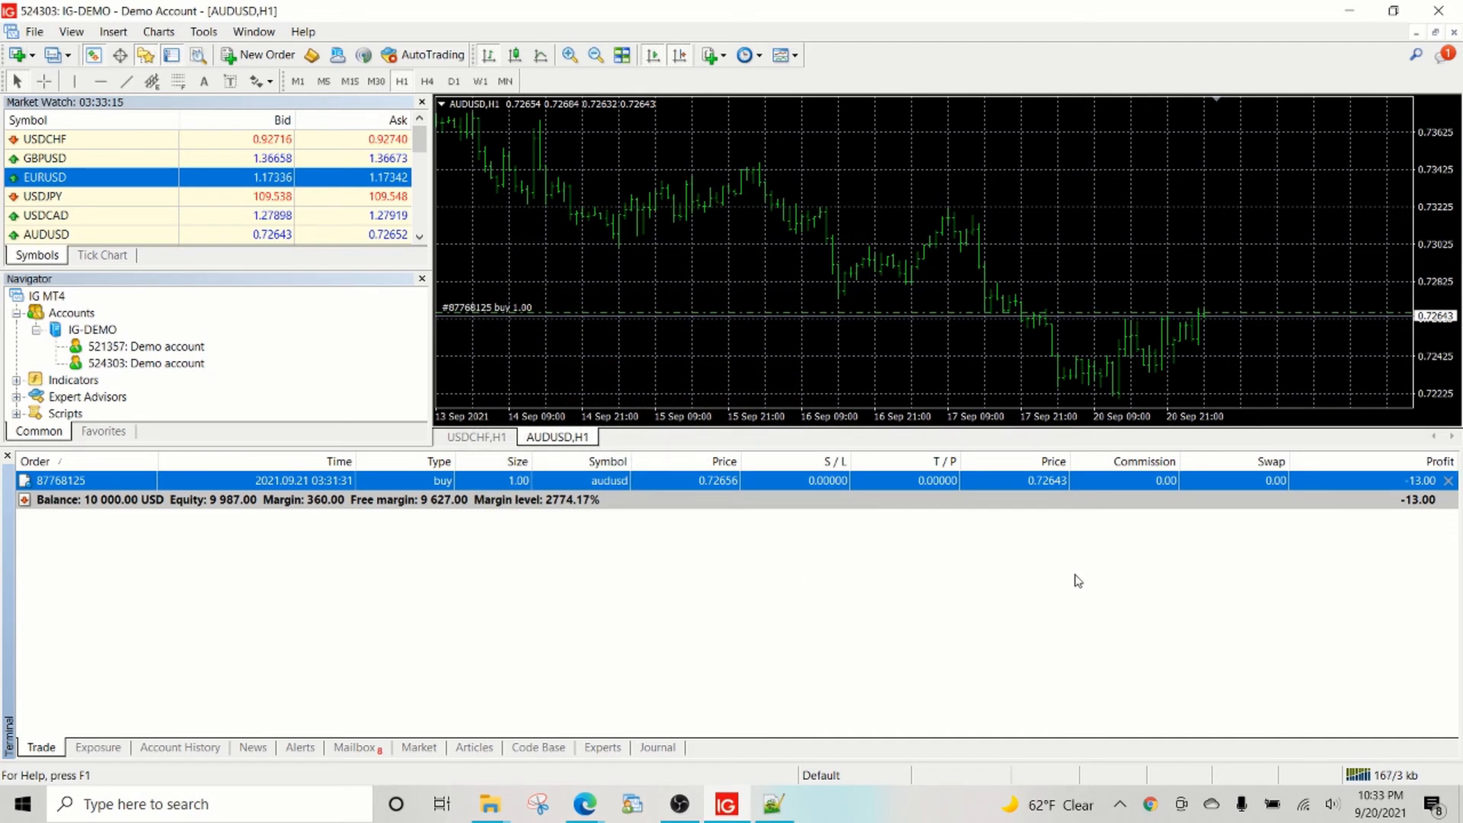
{"action": "left_click", "coordinate": [1447, 480]}
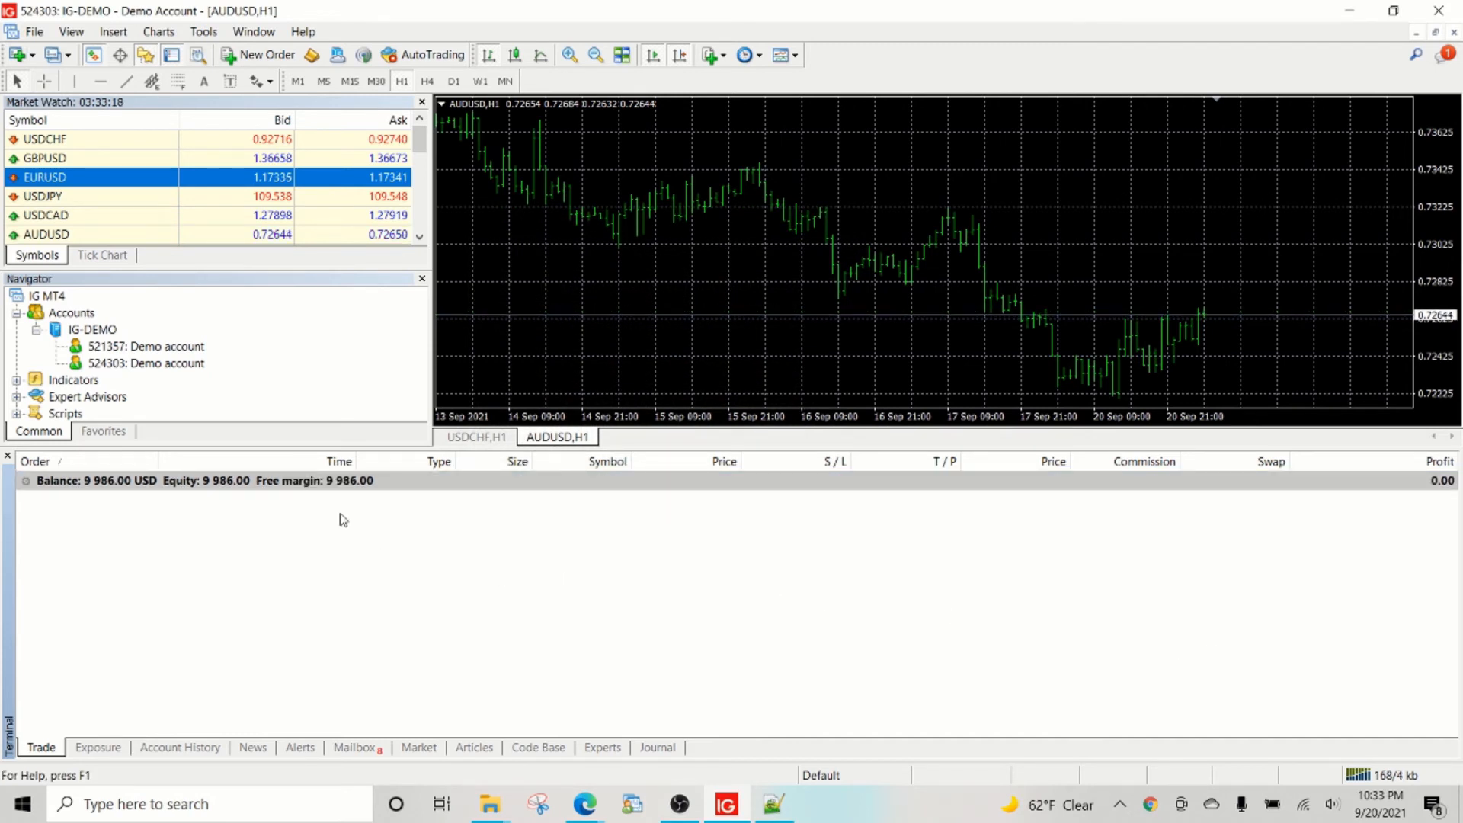
{"action": "mouse_move", "coordinate": [584, 803]}
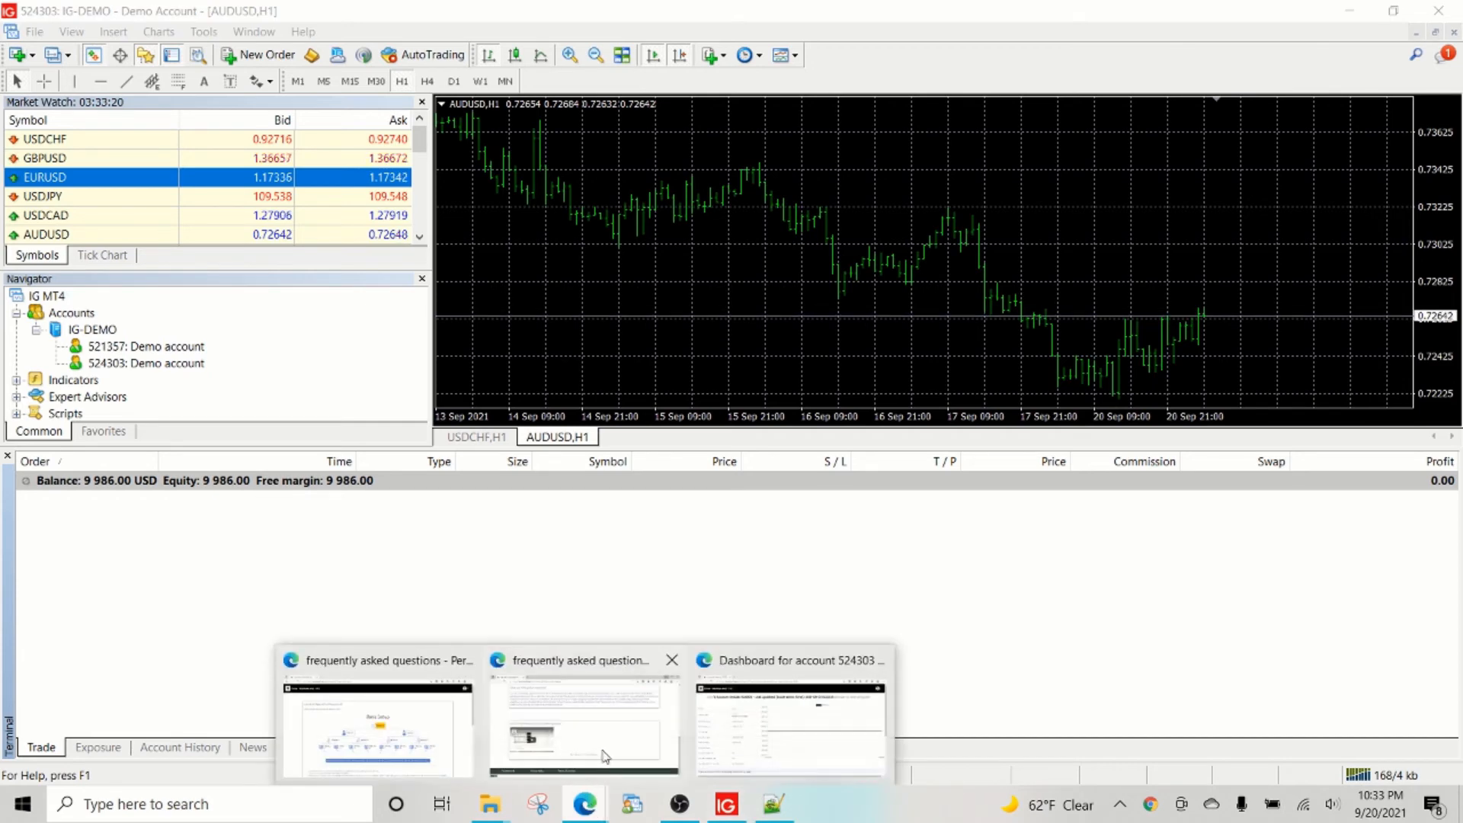
{"action": "left_click", "coordinate": [719, 753]}
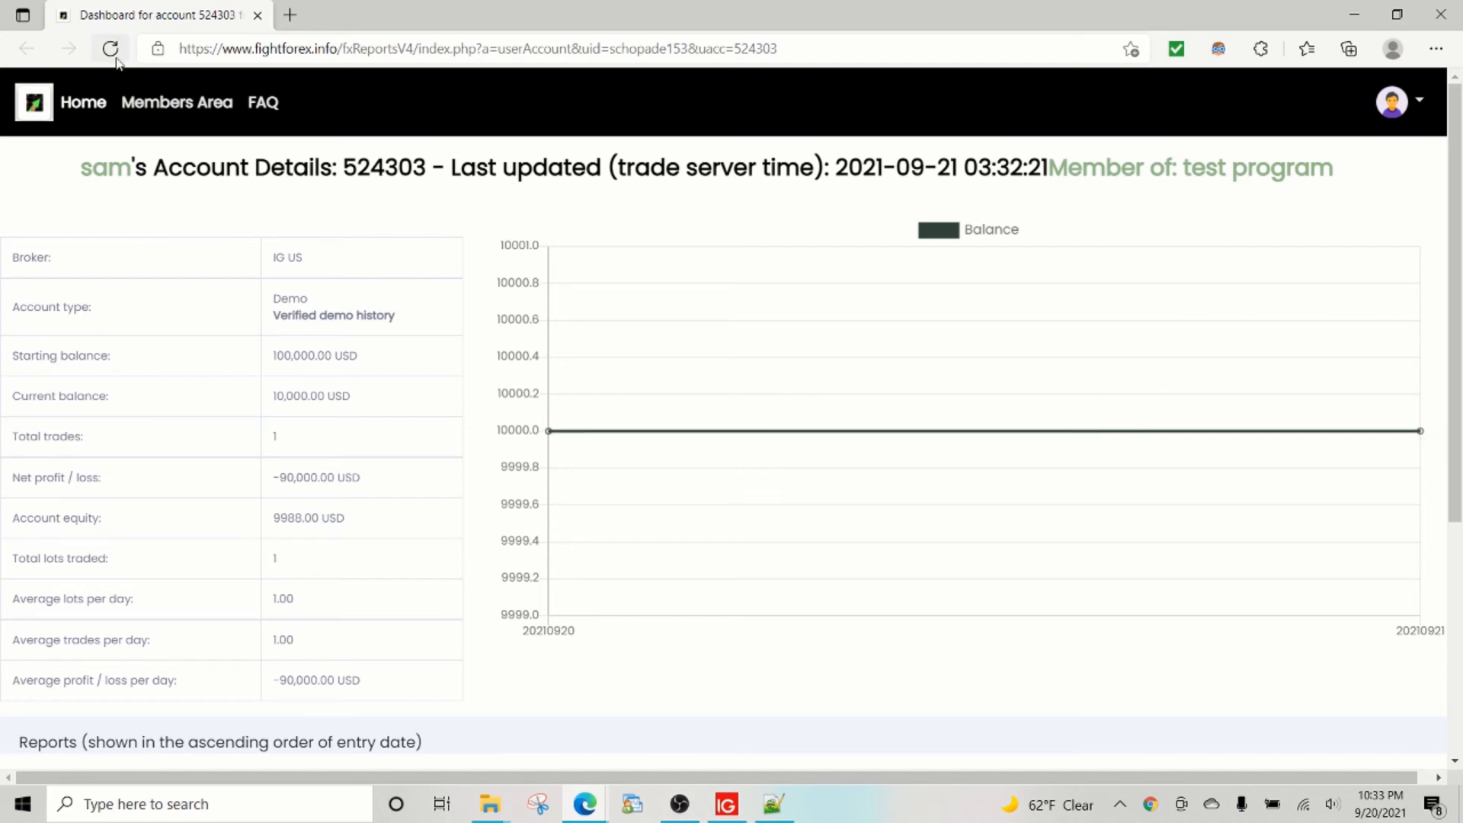
Reload the account dashboard to pull the closed trade data, then switch to the FAQ window.
{"action": "left_click", "coordinate": [111, 50]}
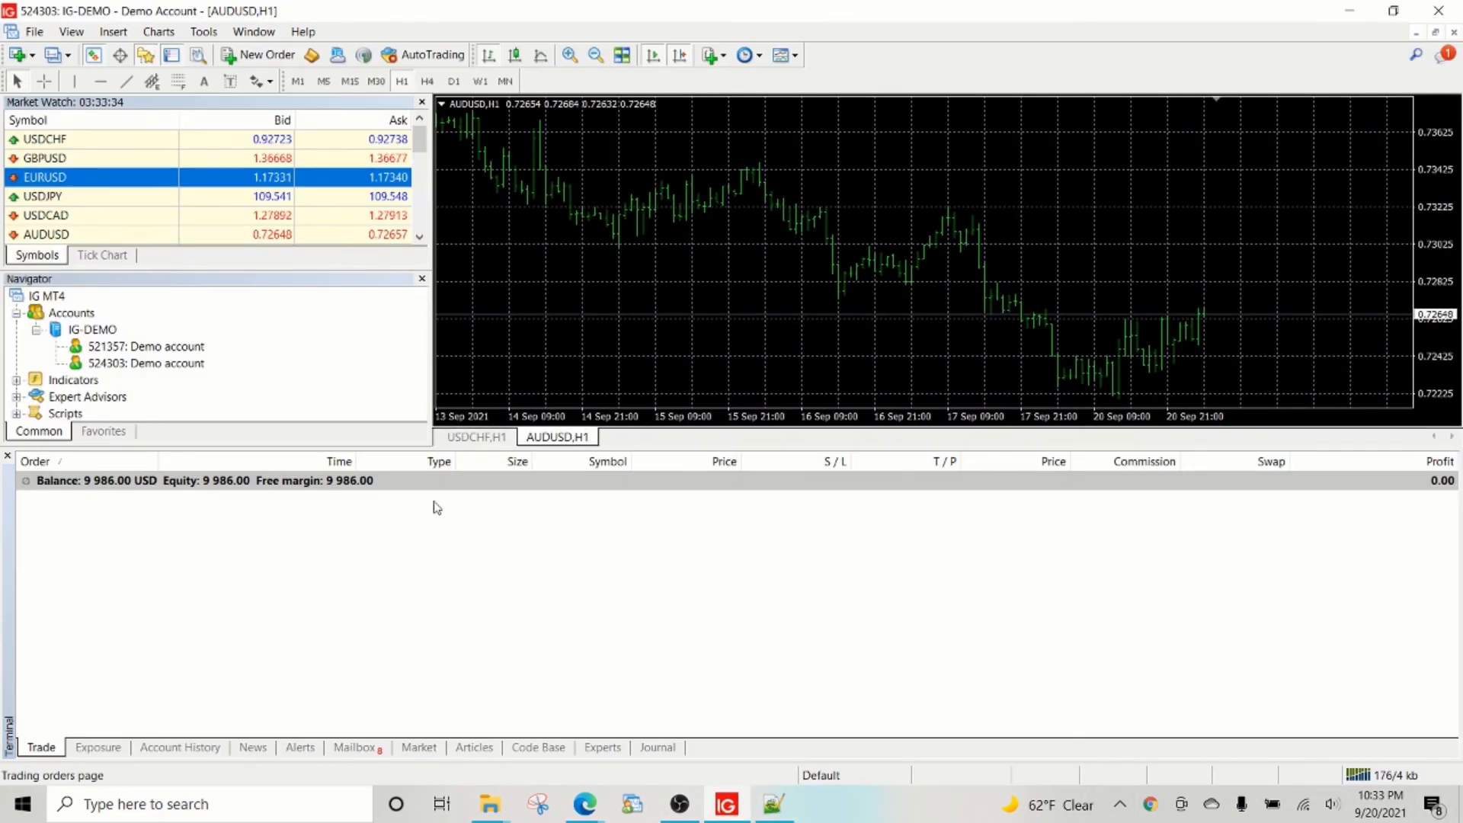
{"action": "mouse_move", "coordinate": [593, 806]}
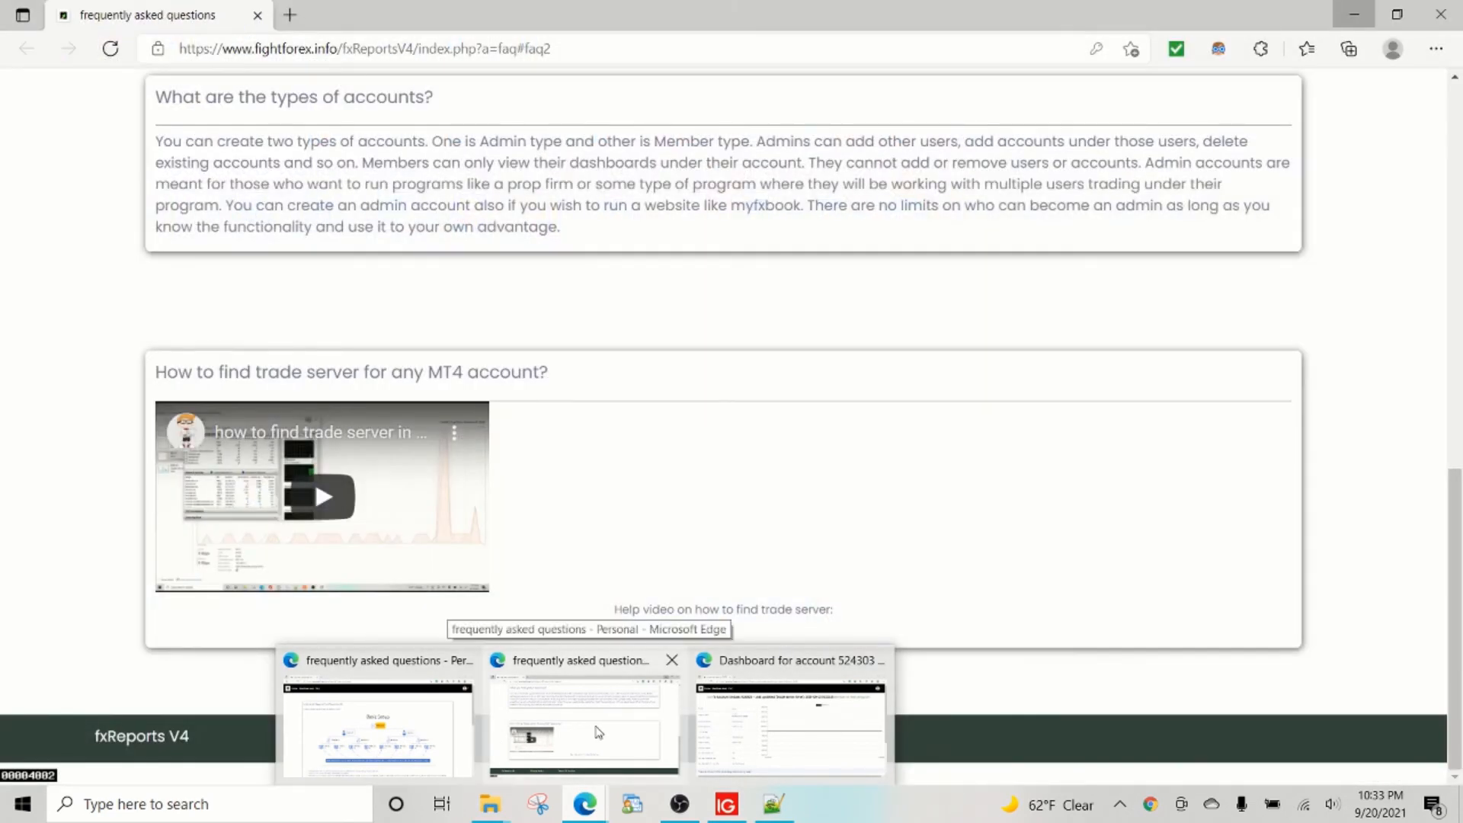
{"action": "left_click", "coordinate": [524, 735]}
Scroll the FAQ to the Basic Setup diagram and read the first bullet on basic functionality.
{"action": "scroll", "coordinate": [196, 543], "scroll_direction": "up", "scroll_amount": 1}
{"action": "scroll", "coordinate": [199, 488], "scroll_direction": "up", "scroll_amount": 5}
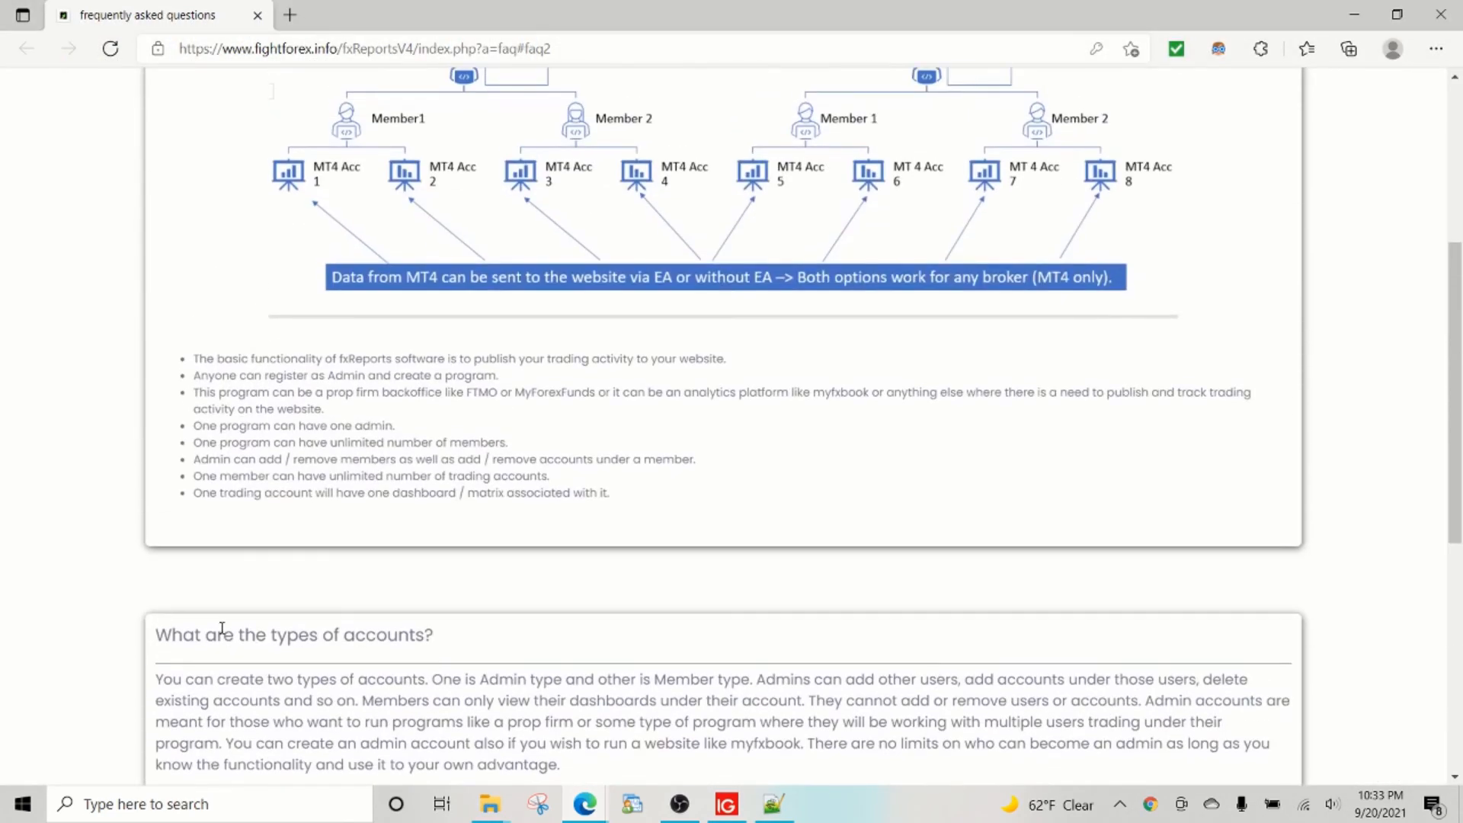
{"action": "scroll", "coordinate": [239, 611], "scroll_direction": "down", "scroll_amount": 3}
{"action": "scroll", "coordinate": [242, 594], "scroll_direction": "up", "scroll_amount": 5}
{"action": "scroll", "coordinate": [222, 495], "scroll_direction": "up", "scroll_amount": 2}
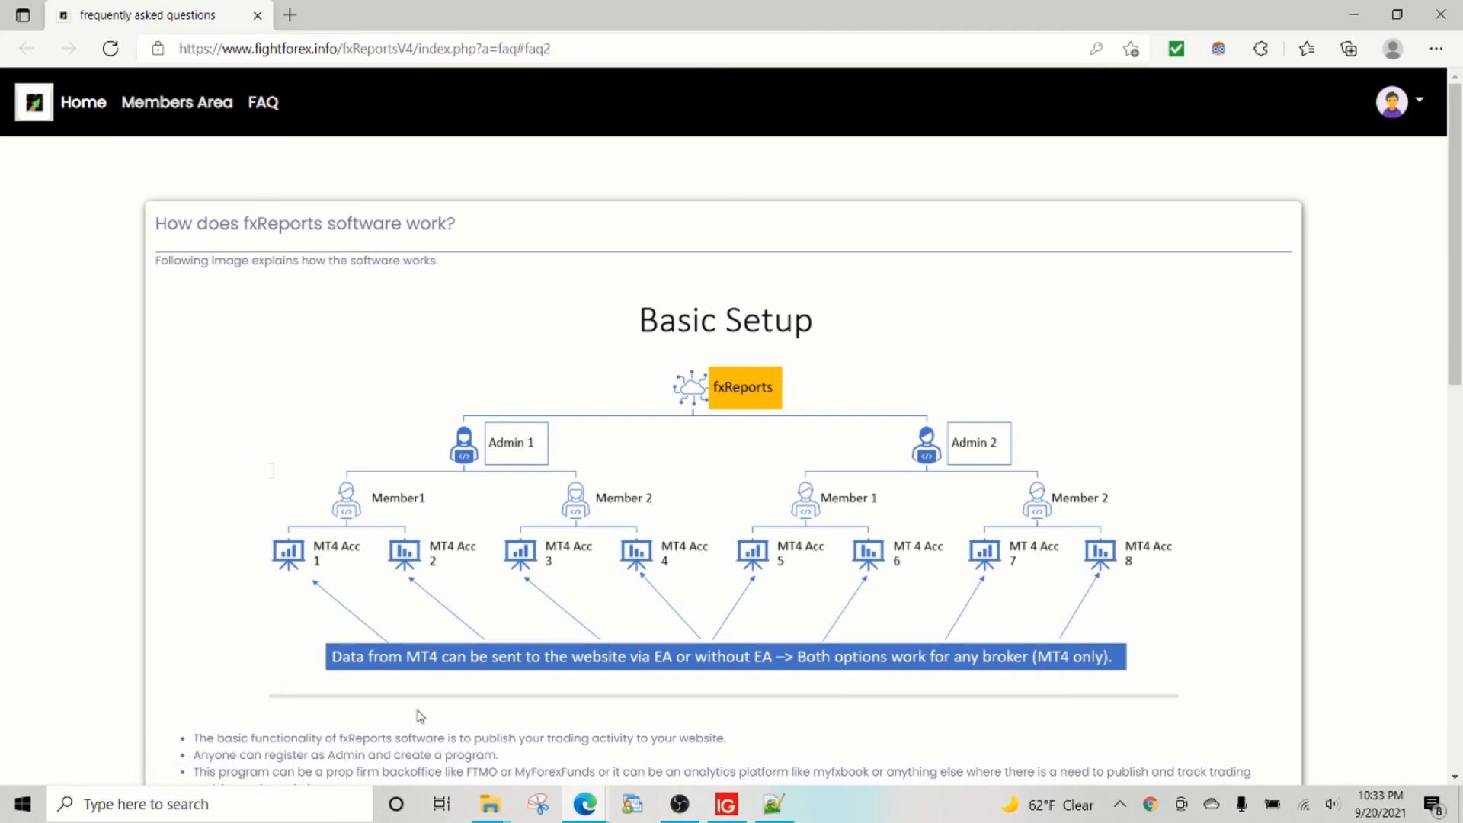
{"action": "scroll", "coordinate": [371, 496], "scroll_direction": "down", "scroll_amount": 1}
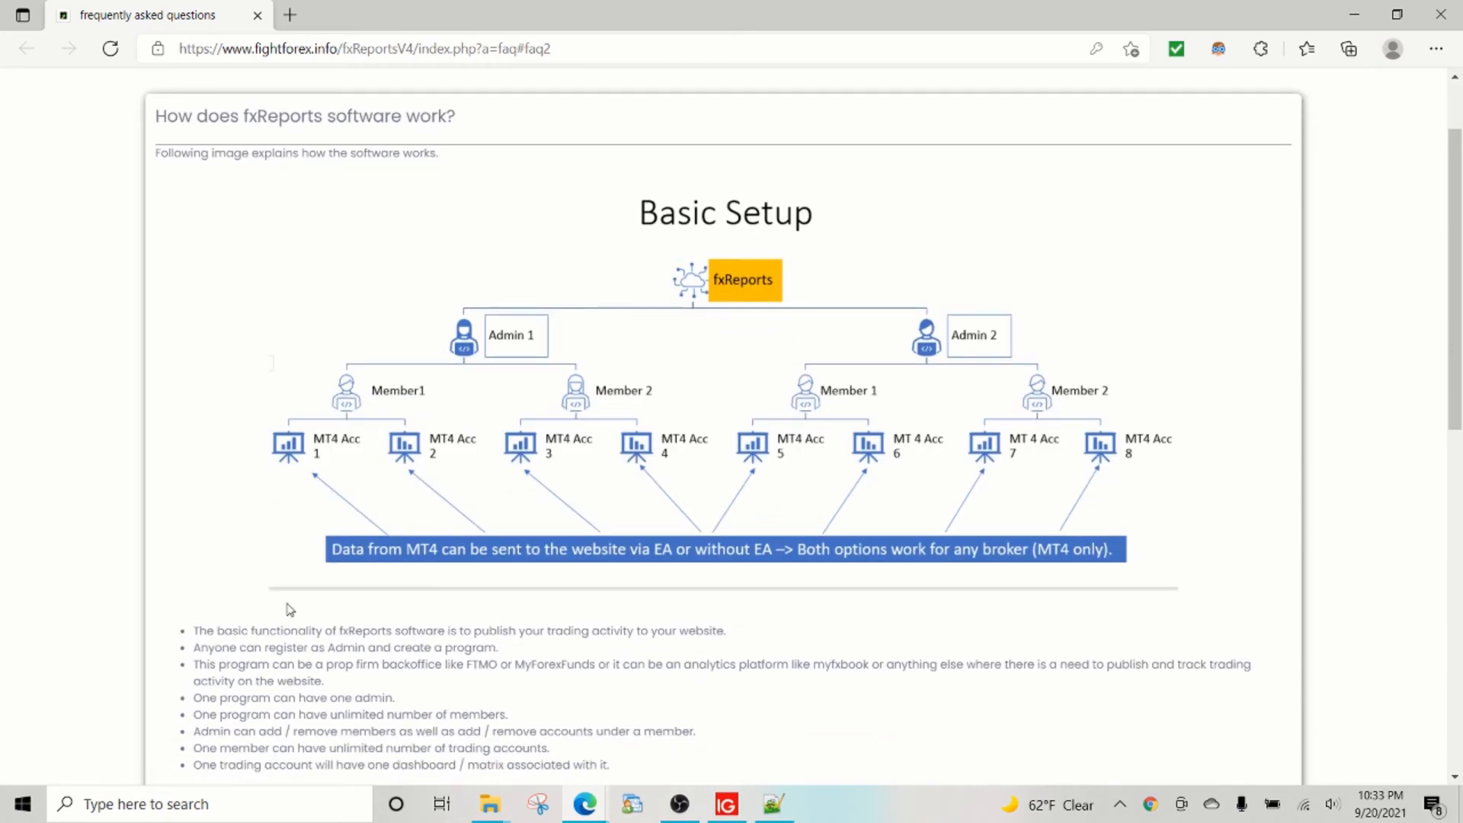
{"action": "scroll", "coordinate": [287, 607], "scroll_direction": "down", "scroll_amount": 2}
{"action": "left_click_drag", "start_coordinate": [233, 522], "coordinate": [466, 527]}
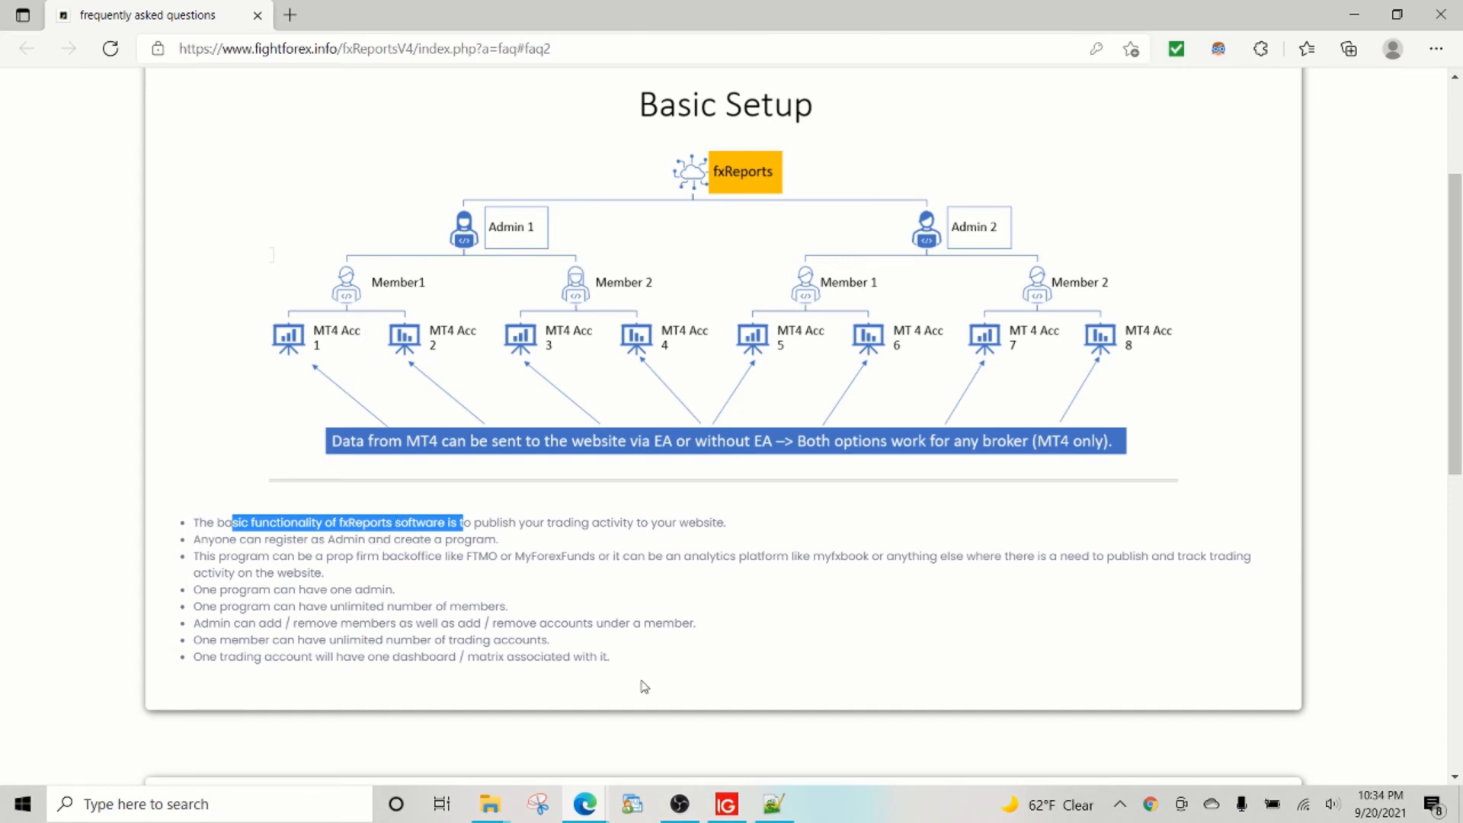
{"action": "left_click", "coordinate": [696, 814]}
Bring the account dashboard window back to the front and reload it for fresh data.
{"action": "left_click", "coordinate": [697, 816]}
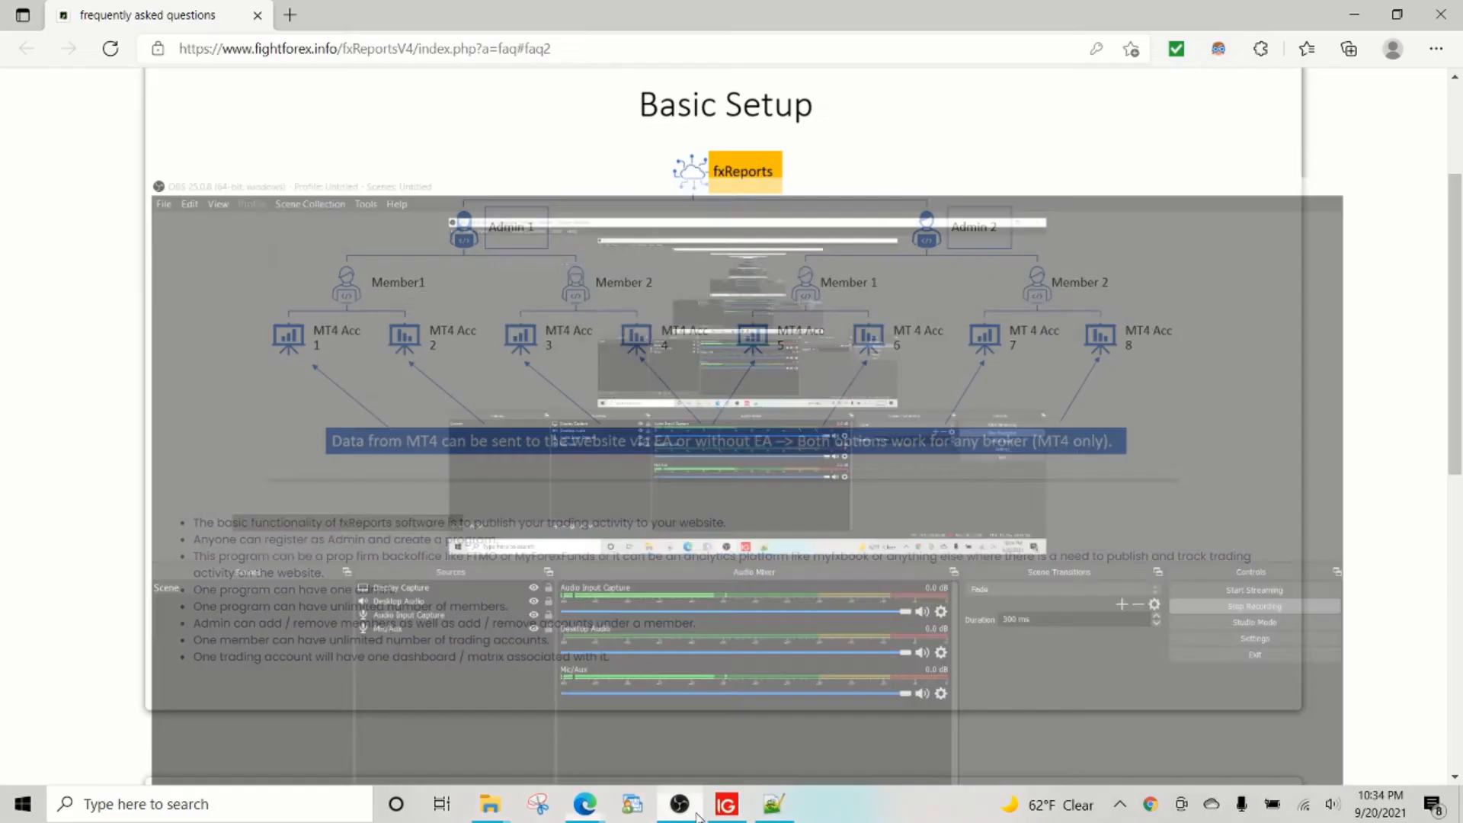
{"action": "left_click", "coordinate": [726, 806]}
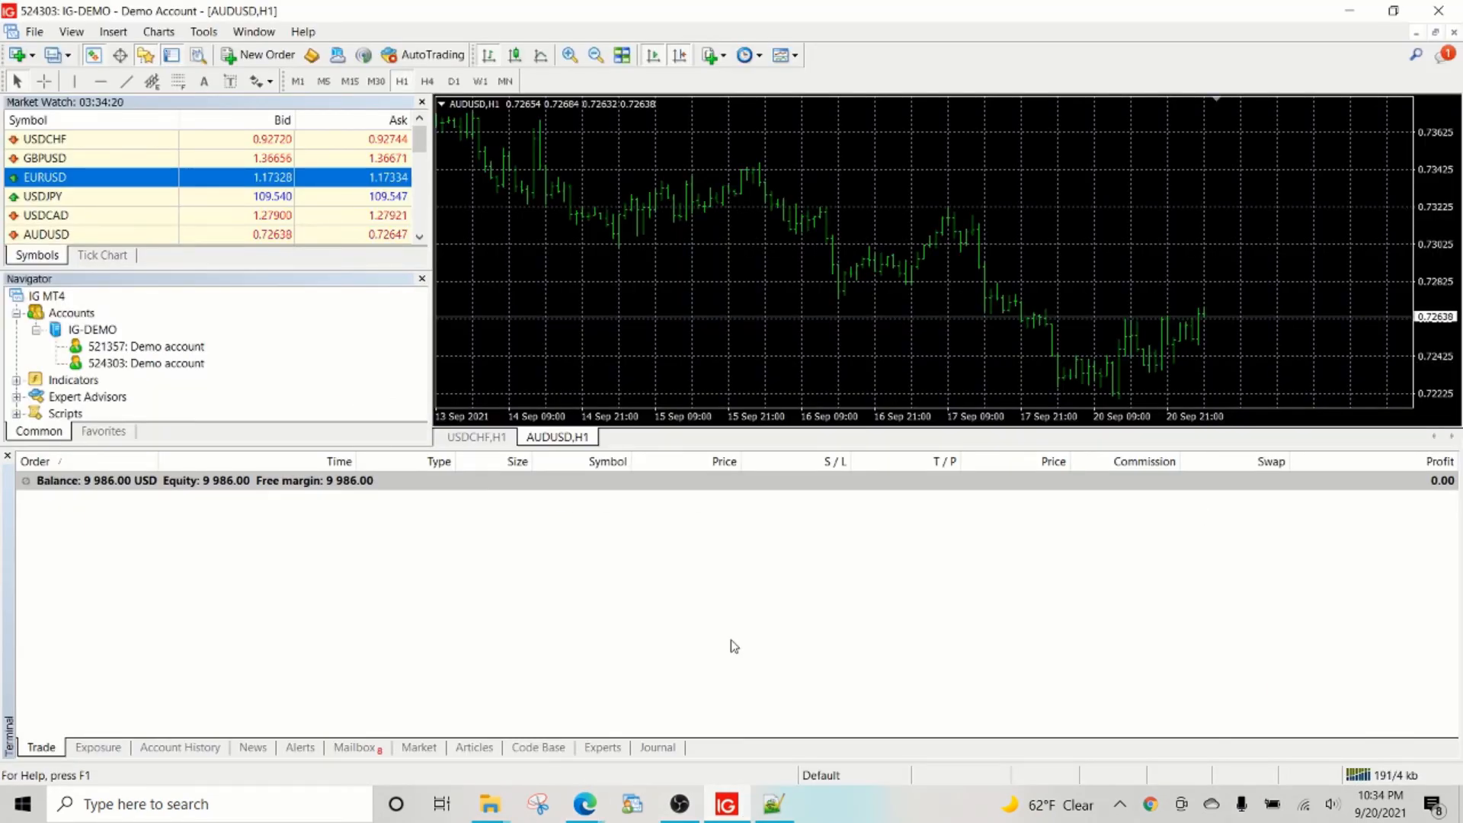
{"action": "mouse_move", "coordinate": [585, 803]}
{"action": "left_click", "coordinate": [785, 708]}
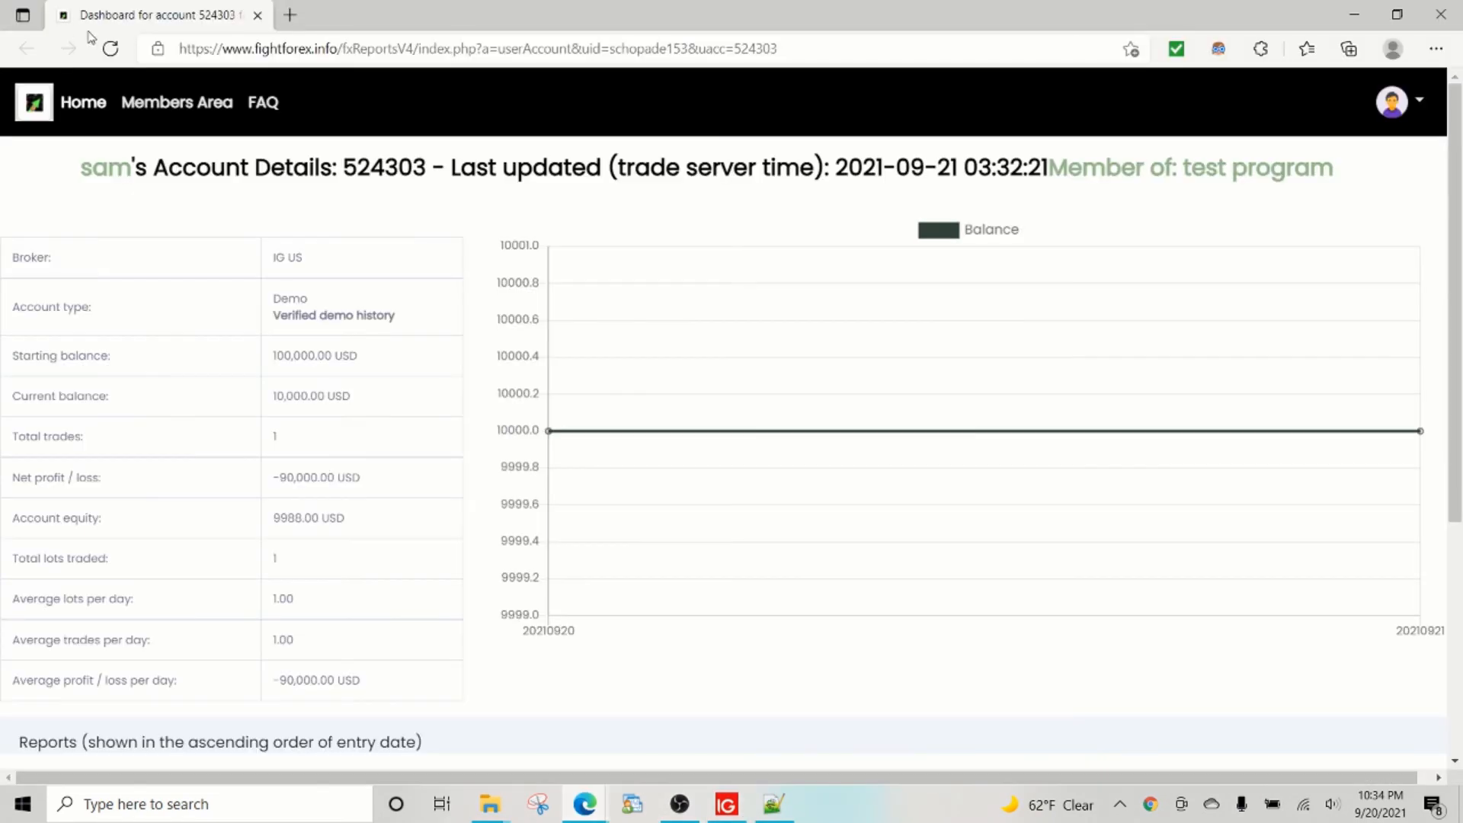
{"action": "left_click", "coordinate": [110, 48]}
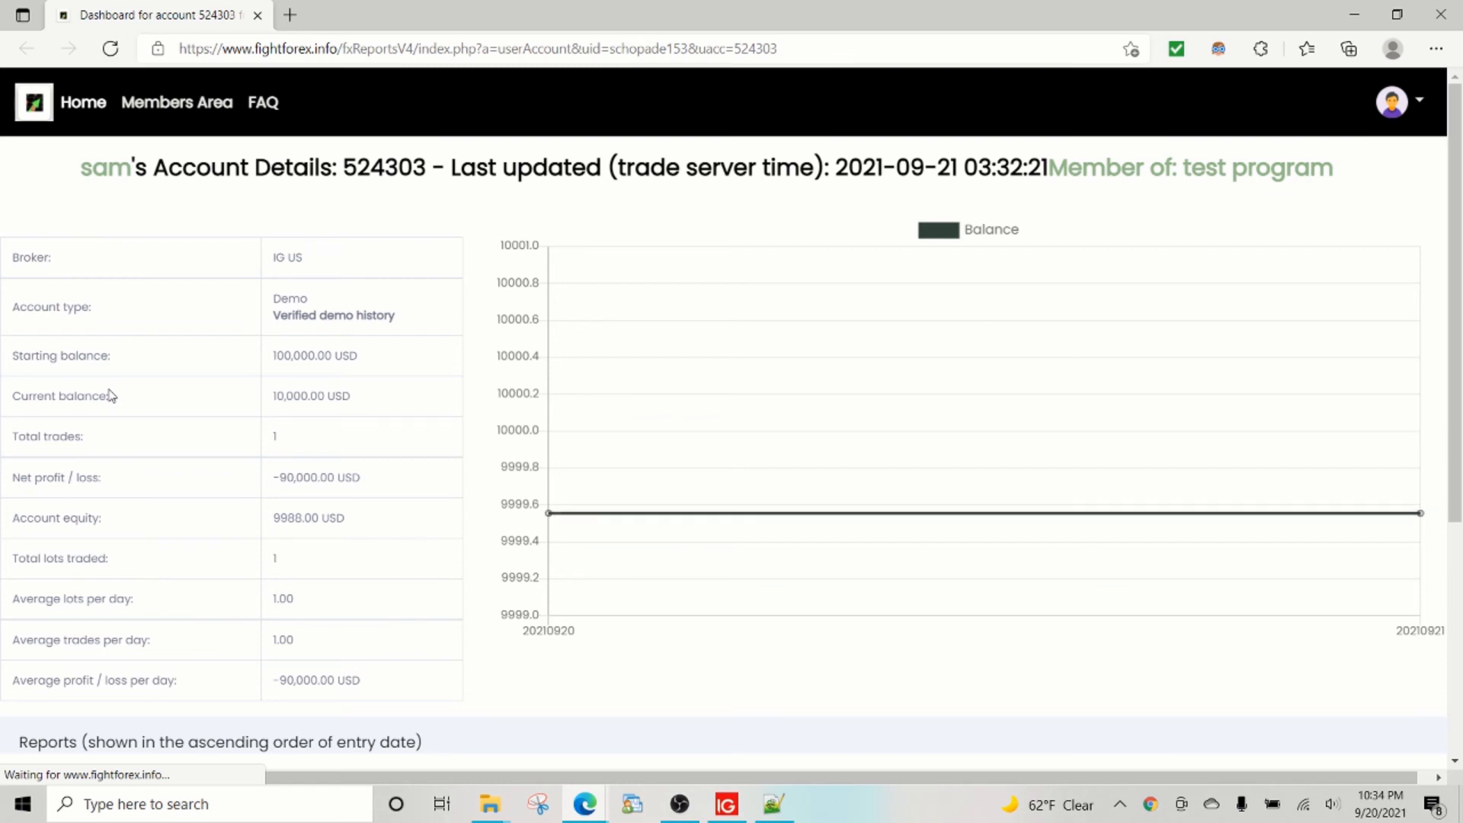
{"action": "scroll", "coordinate": [309, 507], "scroll_direction": "down", "scroll_amount": 5}
{"action": "scroll", "coordinate": [308, 506], "scroll_direction": "down", "scroll_amount": 1}
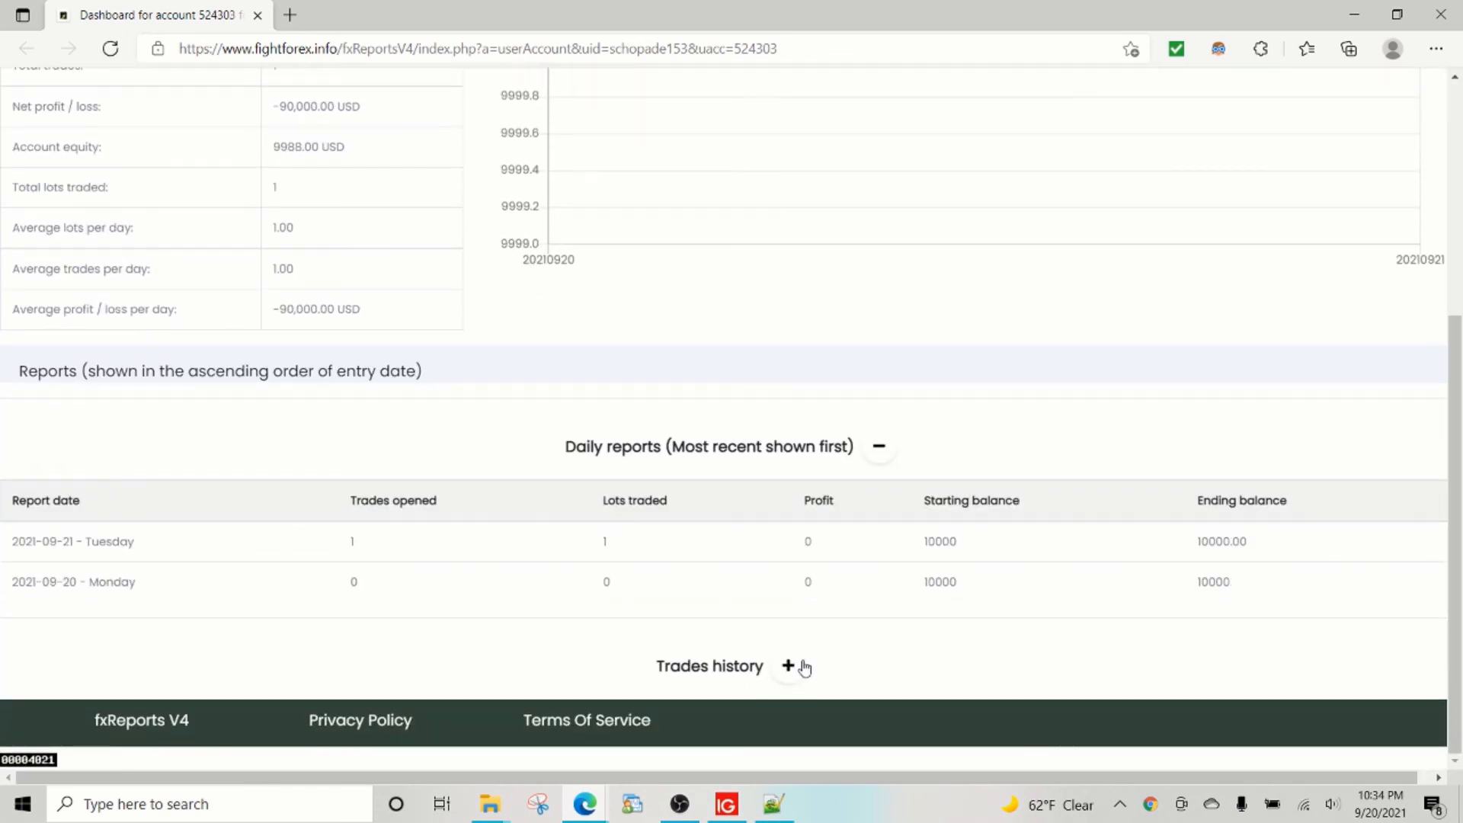
{"action": "left_click", "coordinate": [796, 665]}
{"action": "scroll", "coordinate": [950, 621], "scroll_direction": "down", "scroll_amount": 2}
{"action": "left_click_drag", "start_coordinate": [869, 623], "coordinate": [733, 622]}
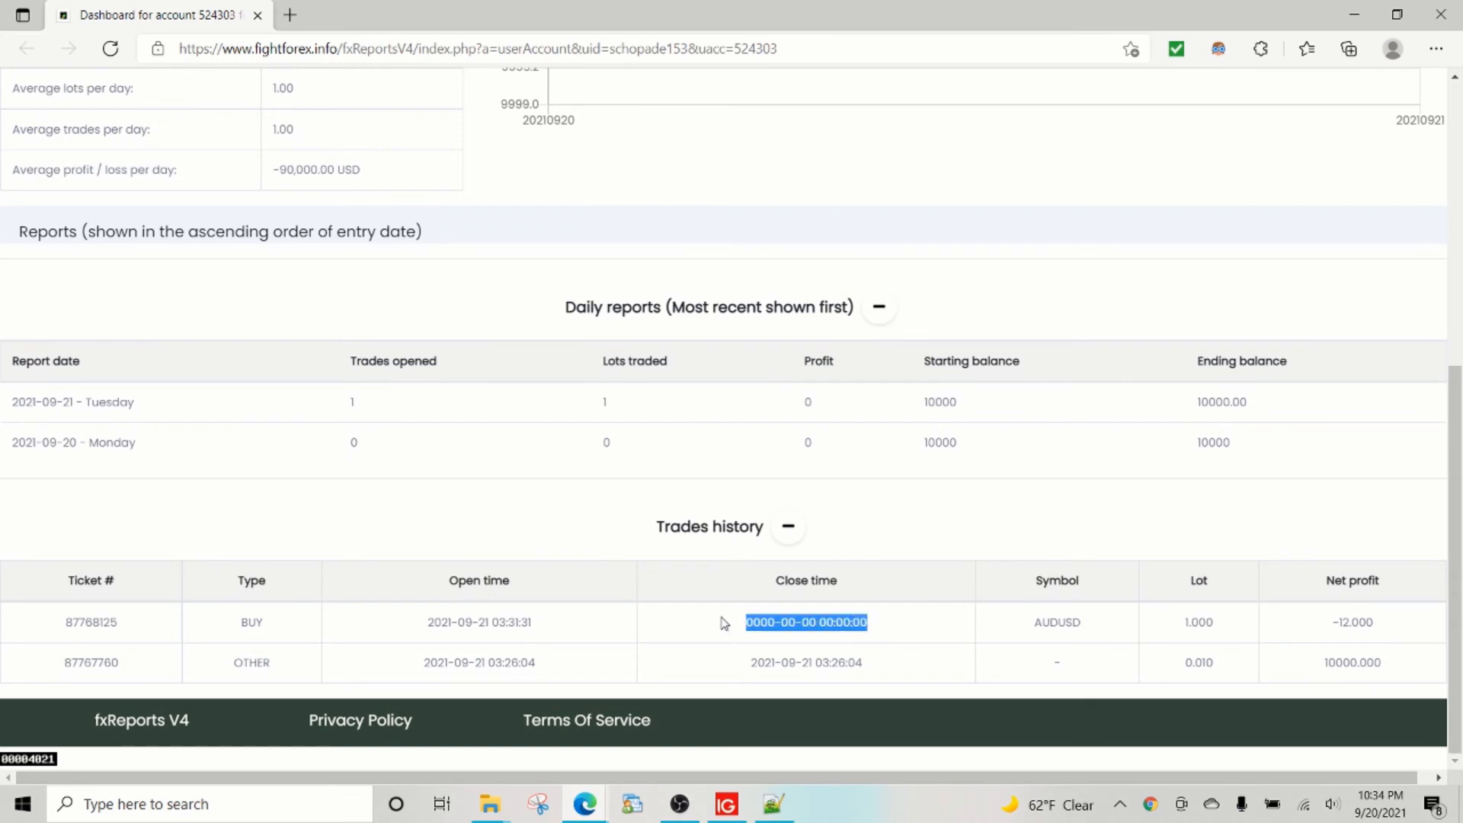
{"action": "left_click", "coordinate": [111, 50]}
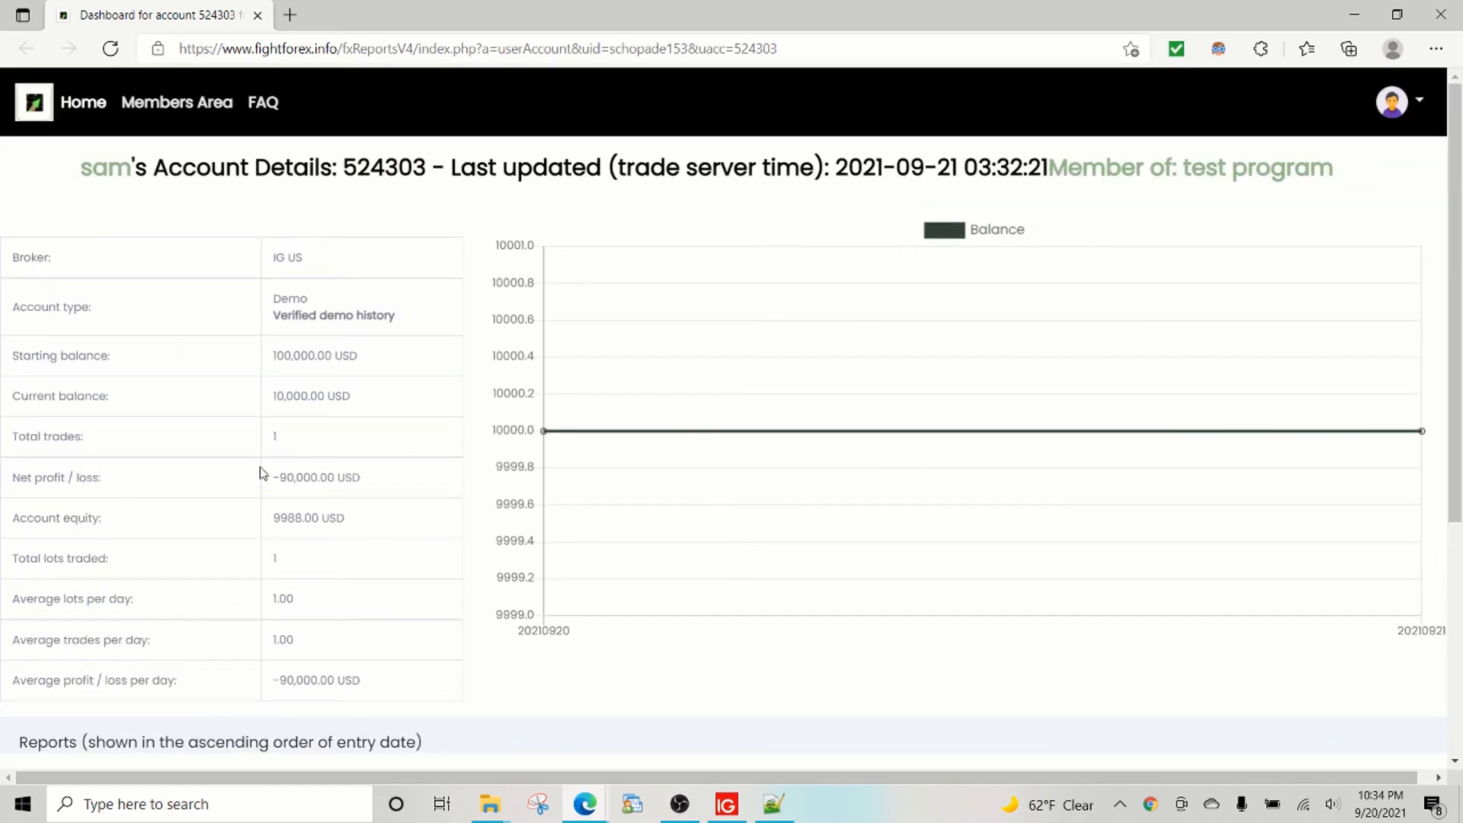
{"action": "left_click_drag", "start_coordinate": [1013, 168], "coordinate": [1043, 167]}
{"action": "left_click", "coordinate": [1380, 804]}
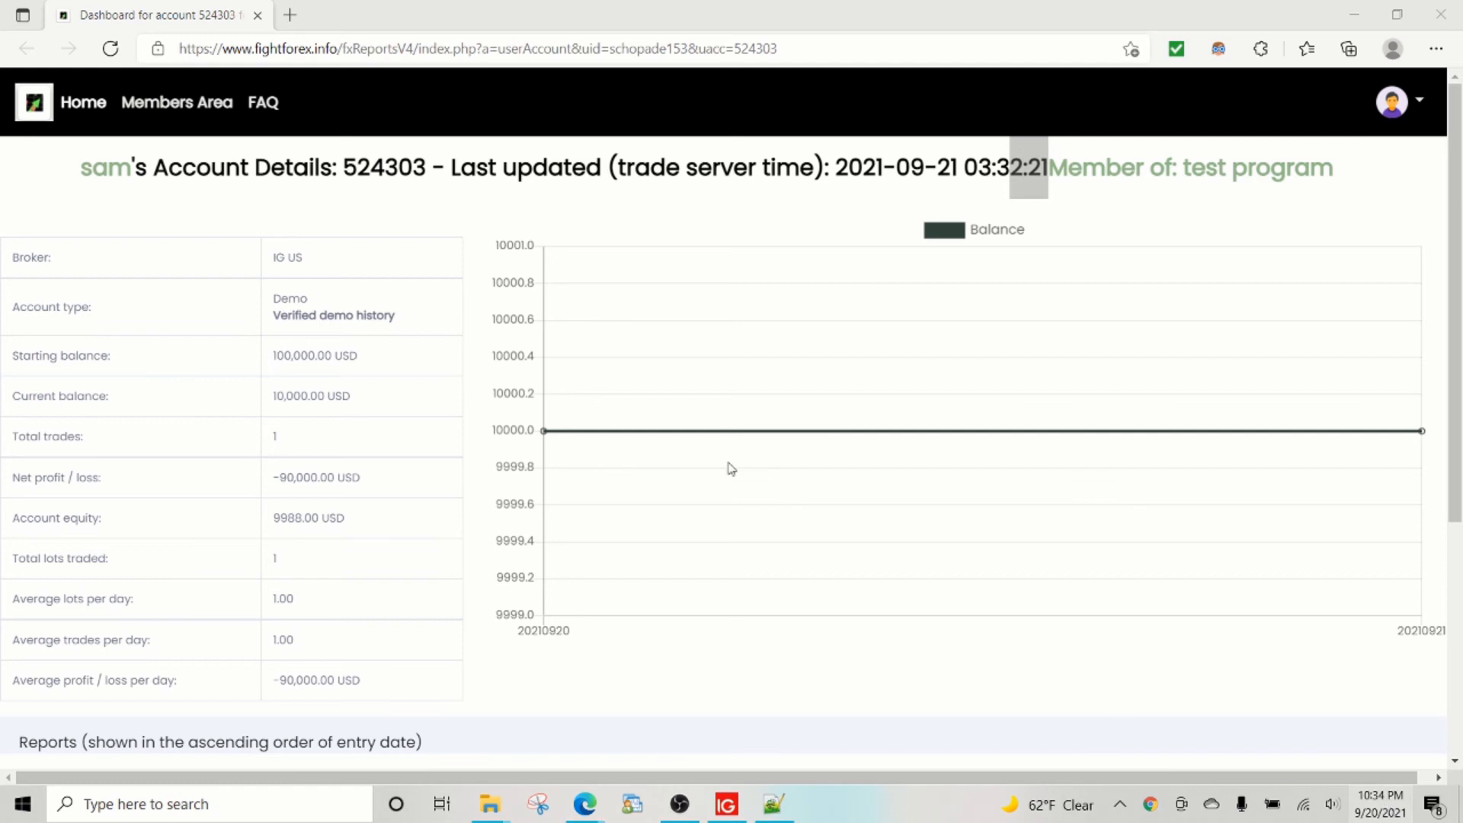
Reload the dashboard and confirm Trades history shows the AUDUSD buy closed at -14, balance 9,986.00 USD.
{"action": "left_click", "coordinate": [110, 48]}
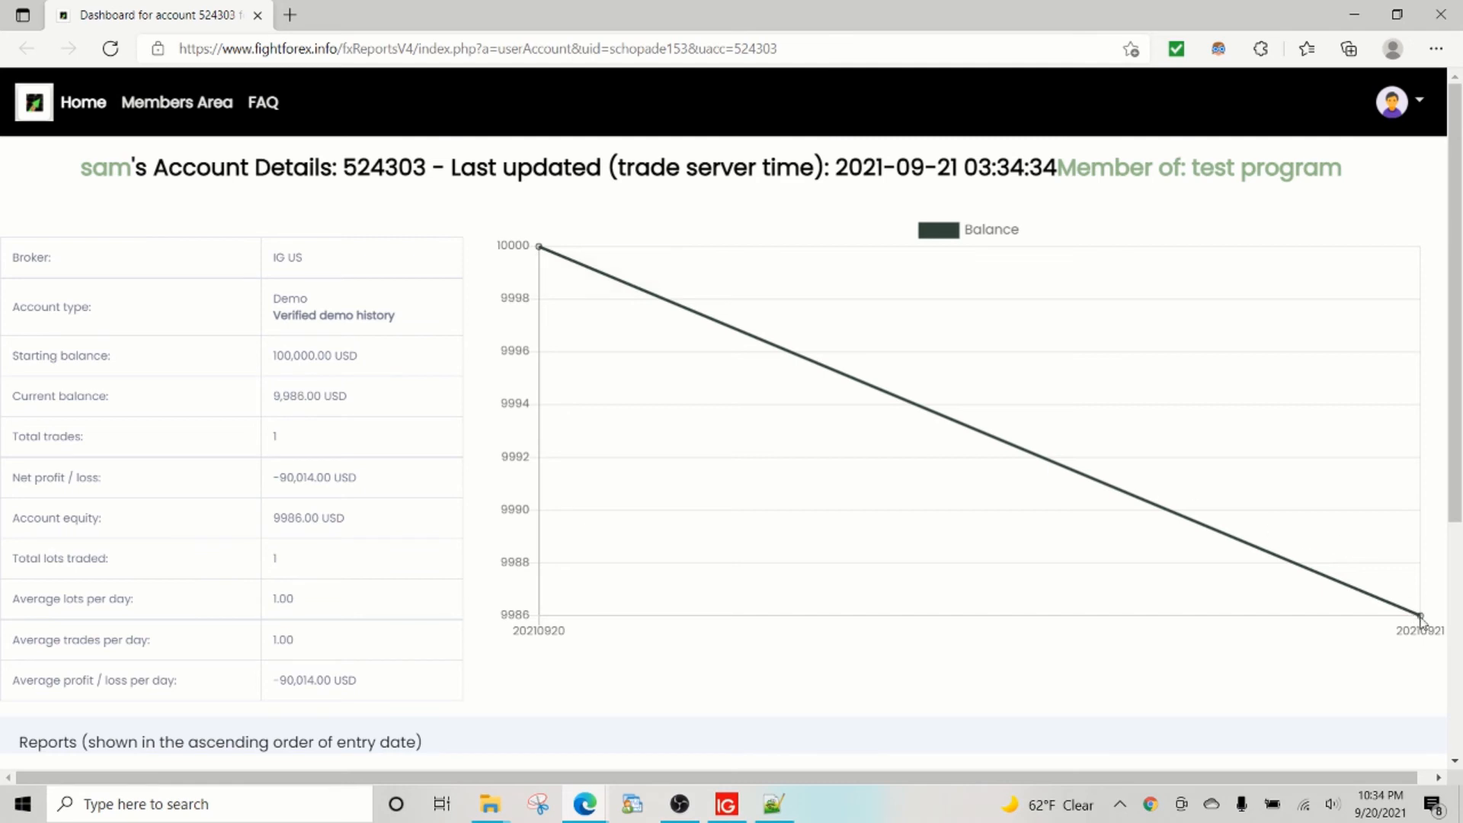
{"action": "scroll", "coordinate": [316, 455], "scroll_direction": "down", "scroll_amount": 5}
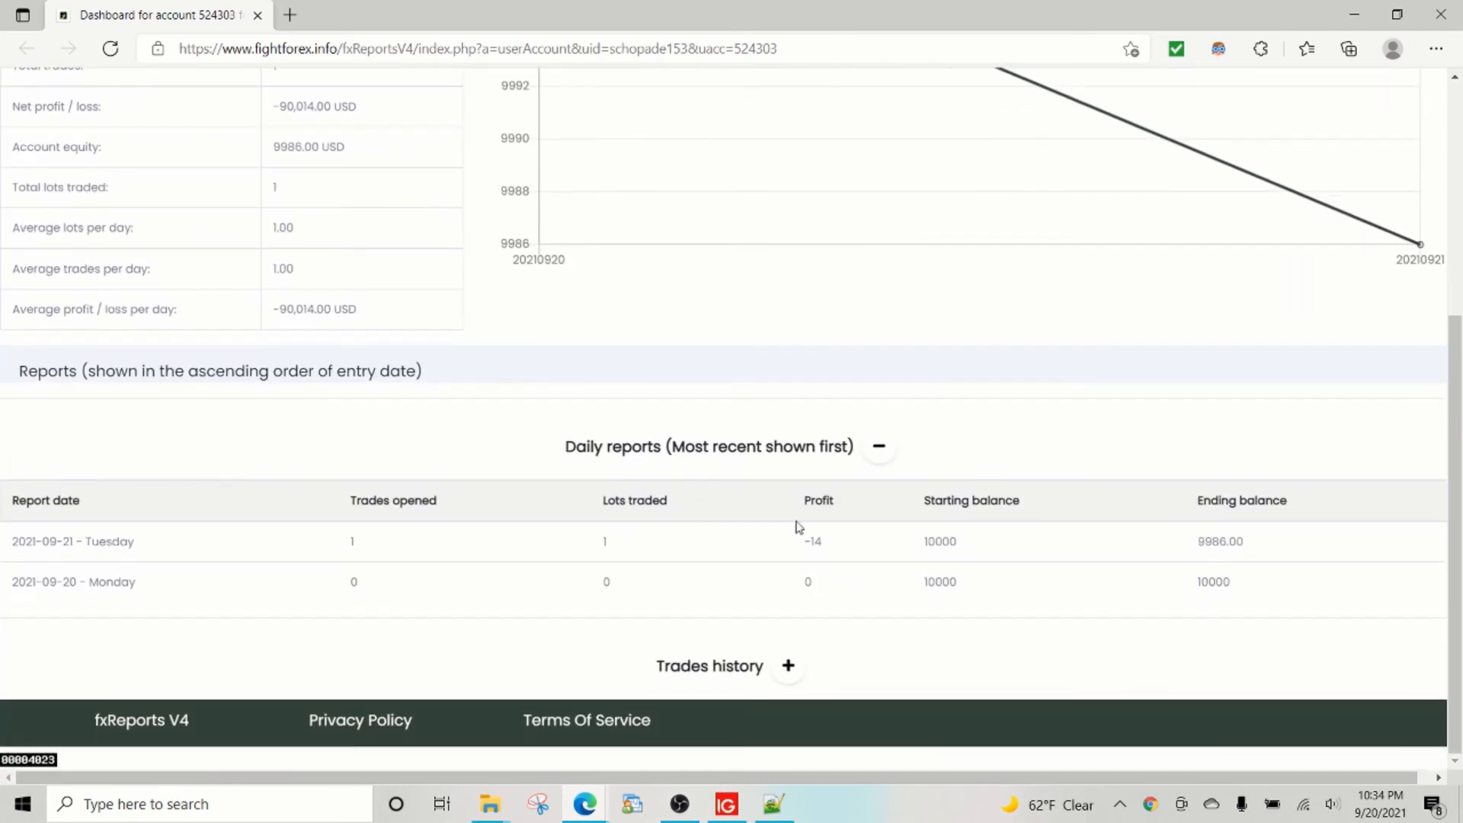
{"action": "left_click", "coordinate": [785, 666]}
{"action": "scroll", "coordinate": [533, 579], "scroll_direction": "down", "scroll_amount": 2}
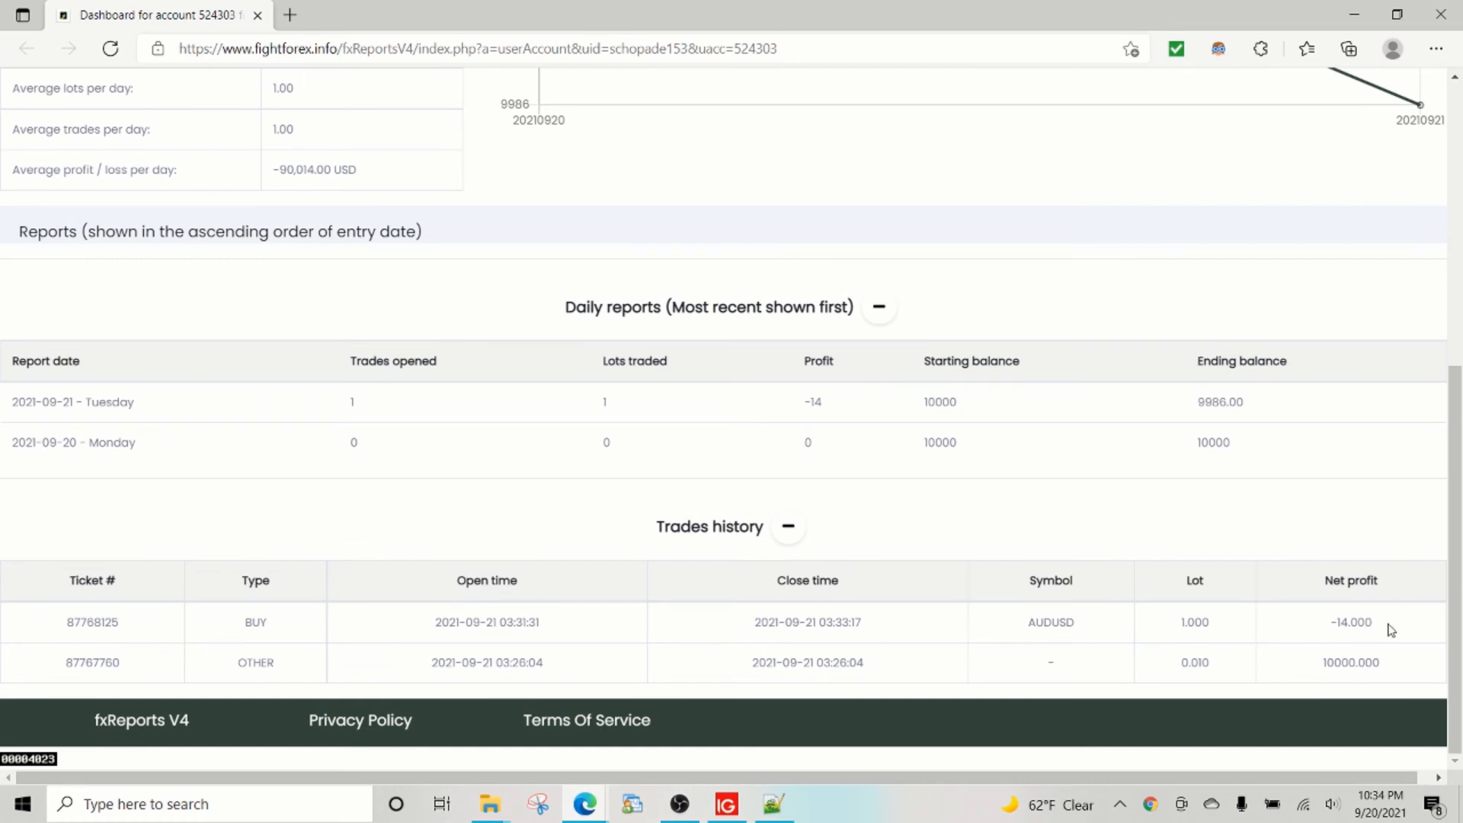
{"action": "left_click_drag", "start_coordinate": [1390, 629], "coordinate": [1296, 627]}
Log the member off from the avatar menu, returning to the Welcome page.
{"action": "scroll", "coordinate": [325, 490], "scroll_direction": "up", "scroll_amount": 3}
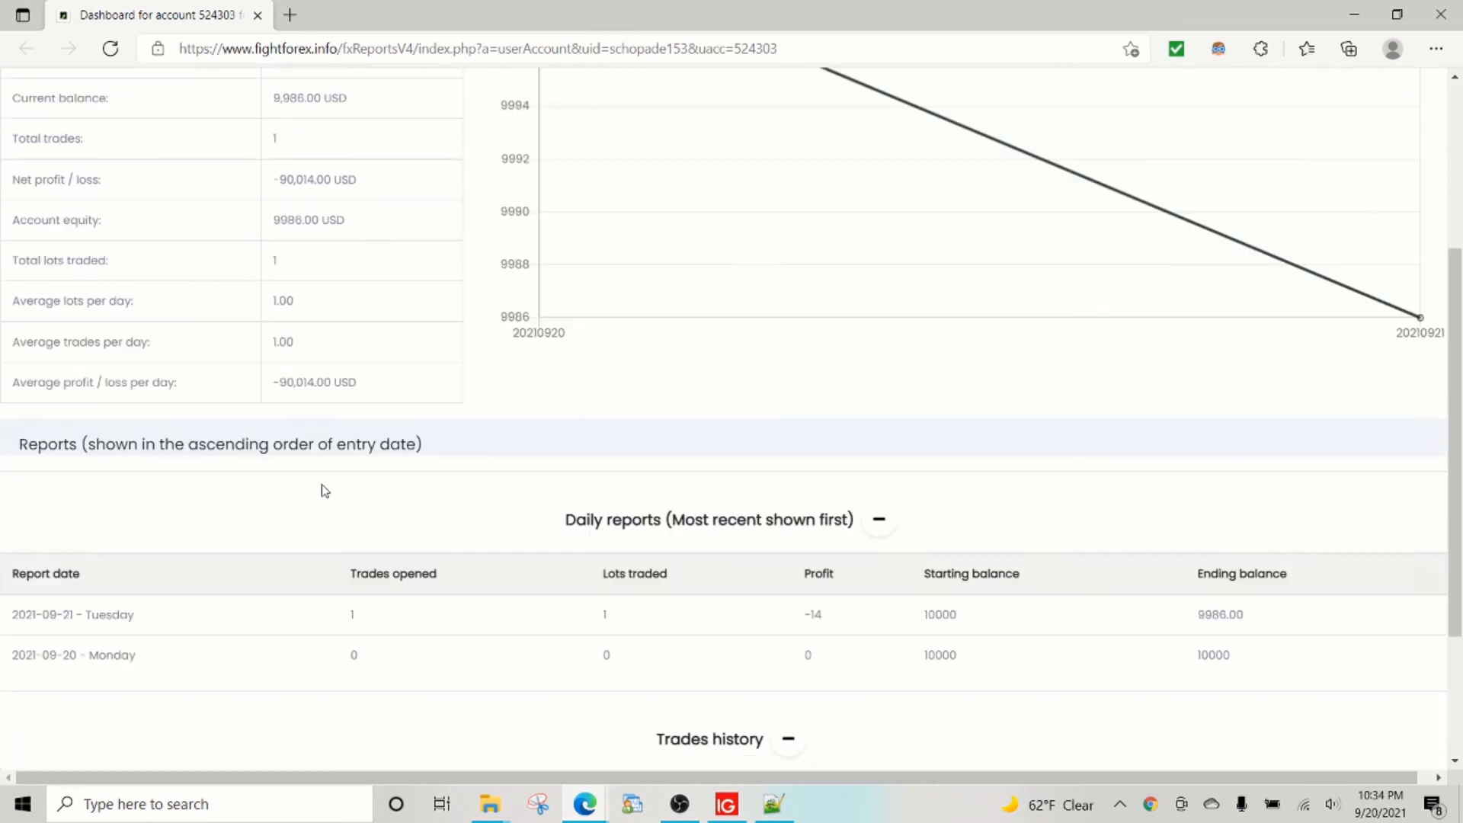
{"action": "scroll", "coordinate": [325, 490], "scroll_direction": "up", "scroll_amount": 4}
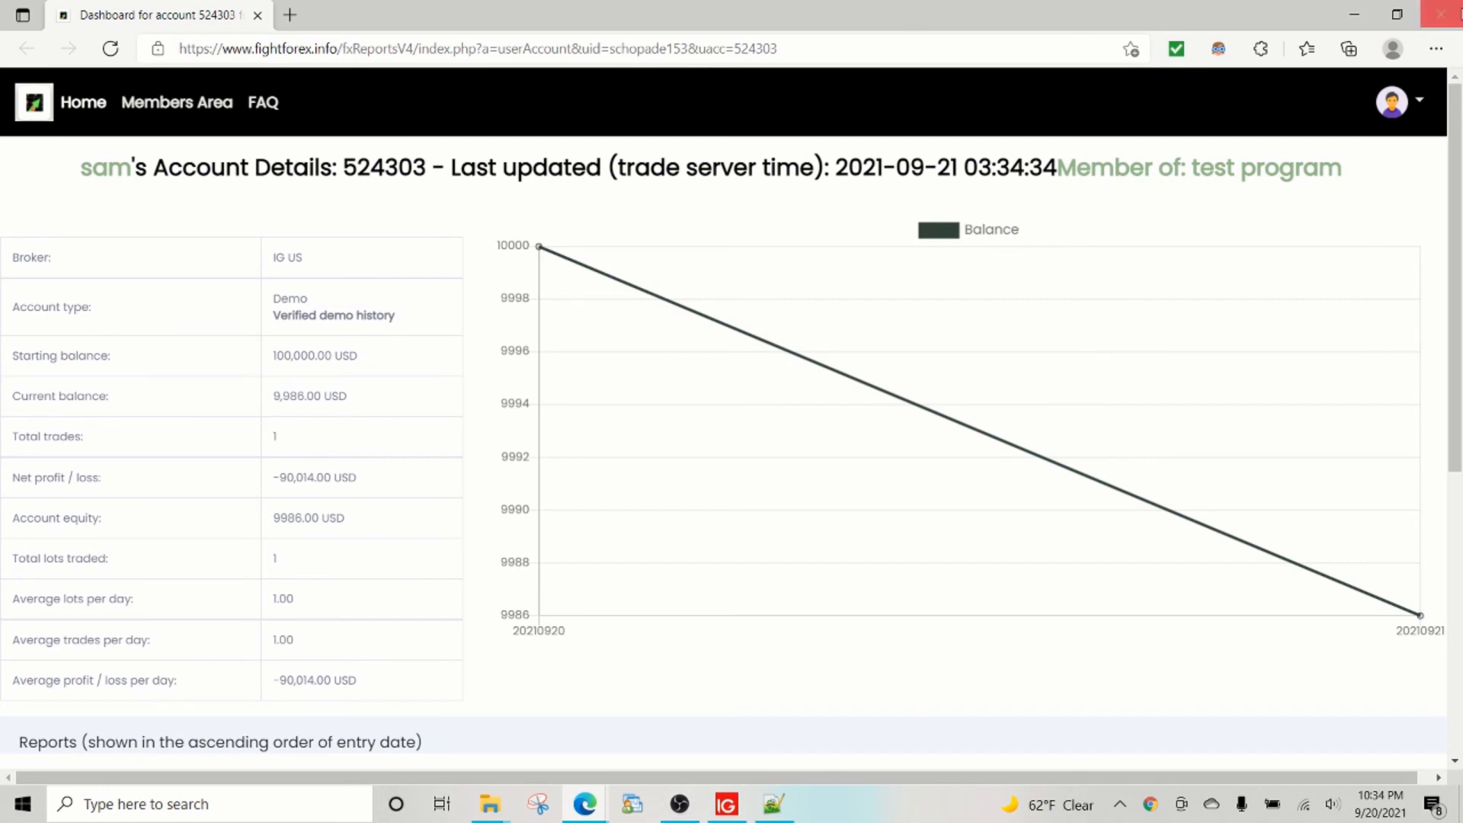
{"action": "left_click", "coordinate": [1421, 107]}
{"action": "left_click", "coordinate": [1364, 209]}
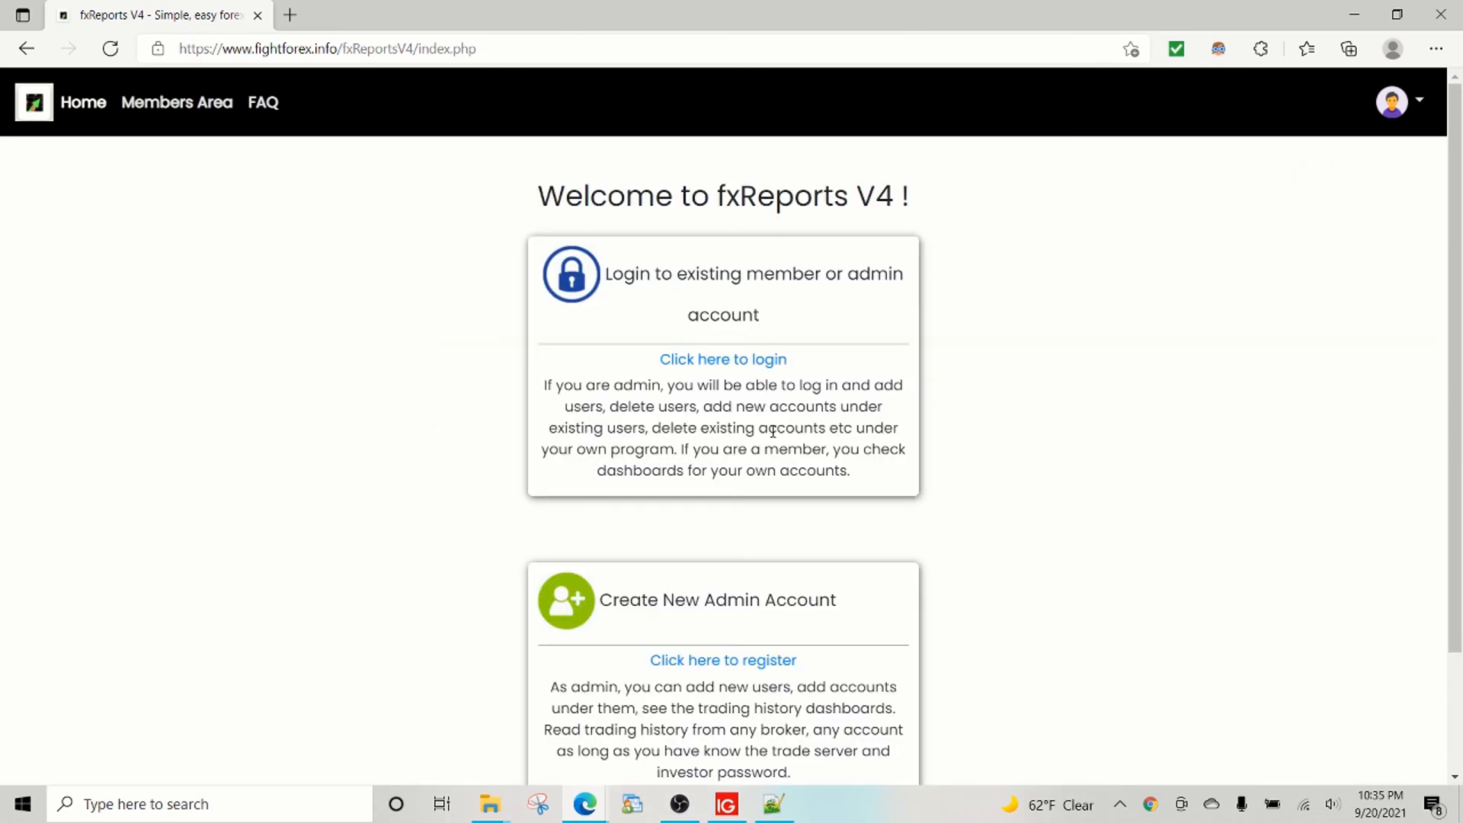
Replace the prefilled username with the member's username, enter the account password and sign in.
{"action": "left_click", "coordinate": [747, 360]}
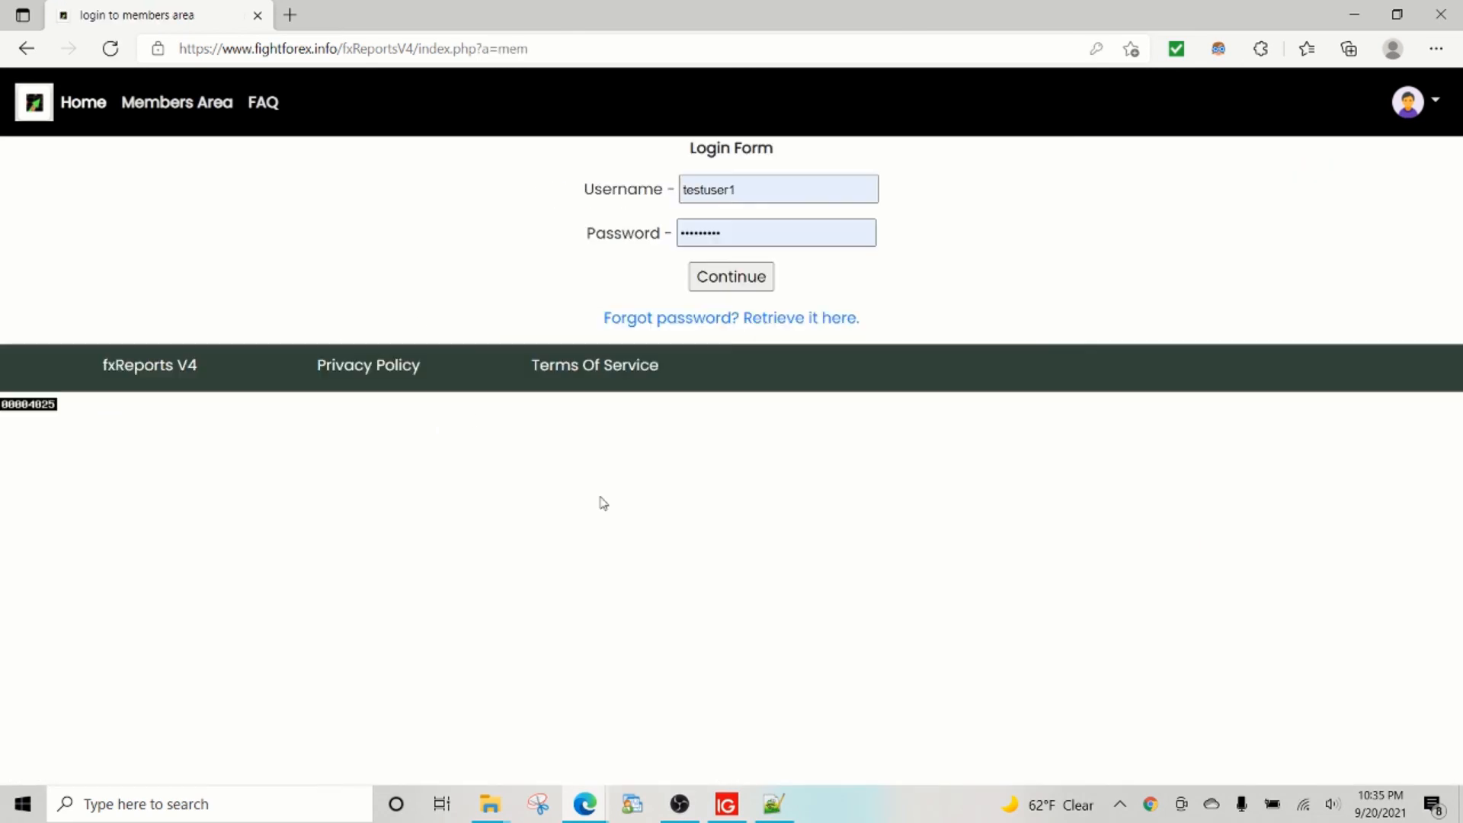
{"action": "left_click_drag", "start_coordinate": [745, 184], "coordinate": [611, 190]}
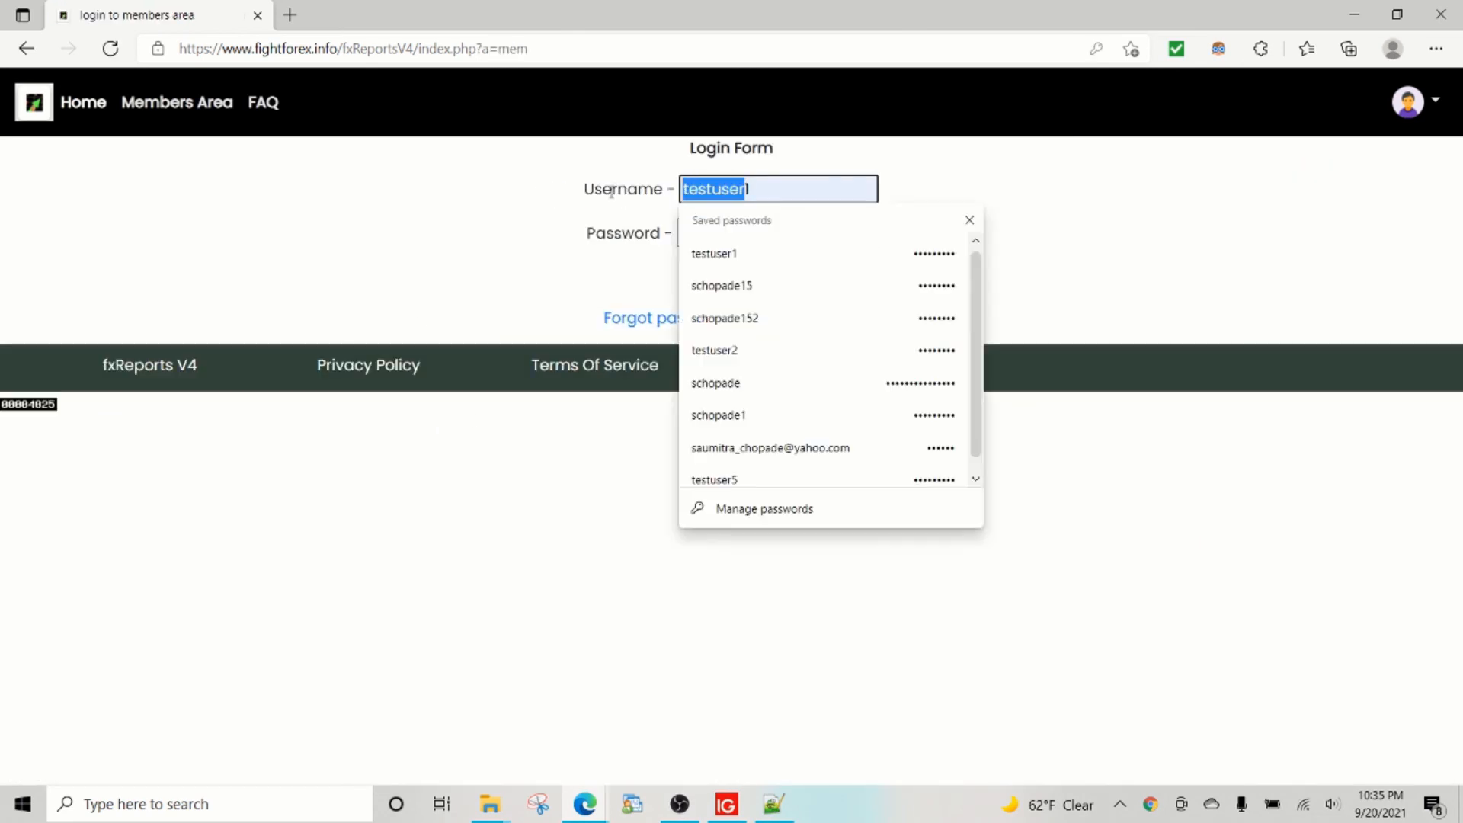
{"action": "key", "text": "Delete"}
{"action": "key", "text": "Delete"}
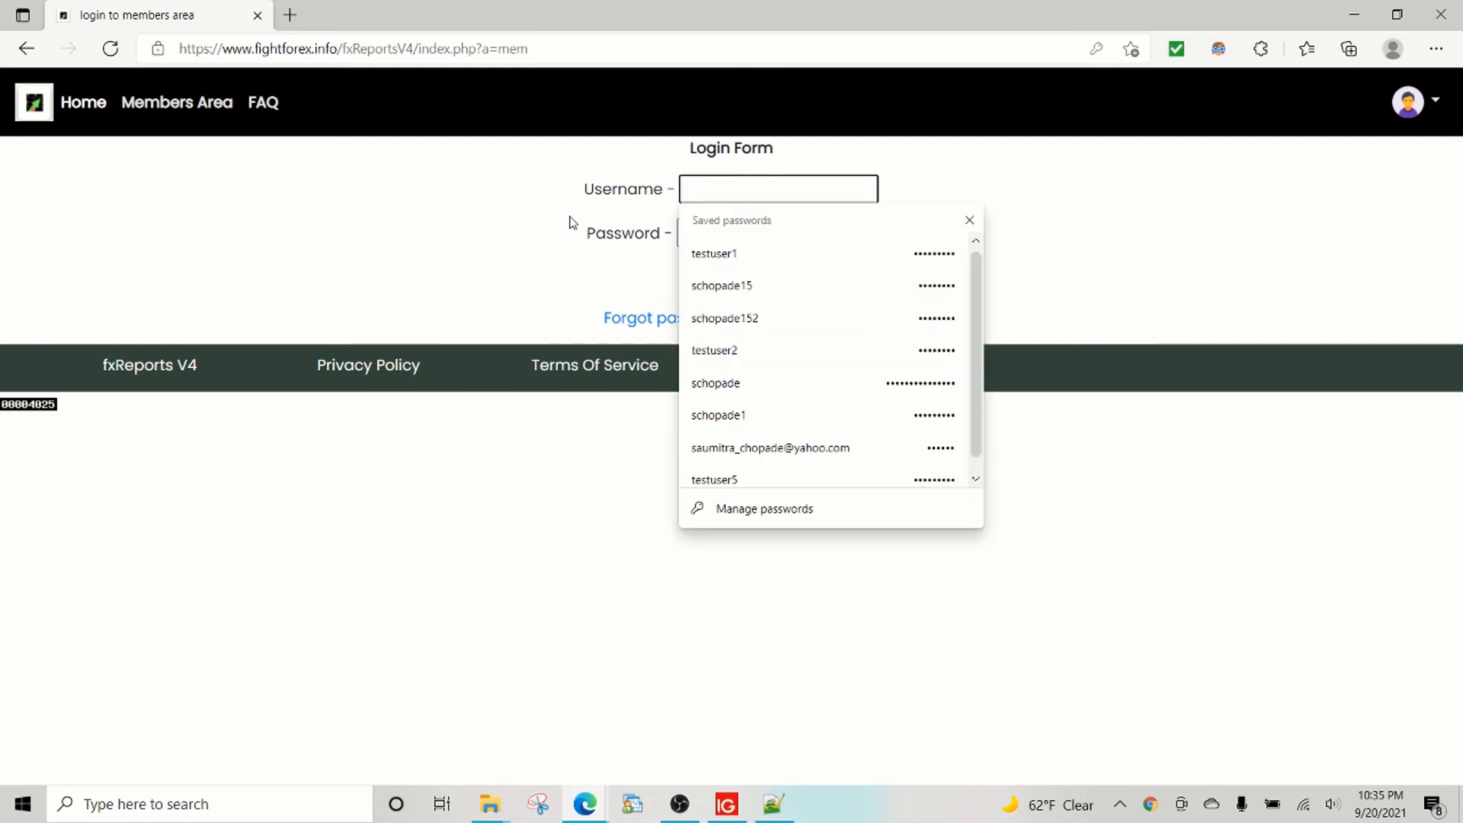
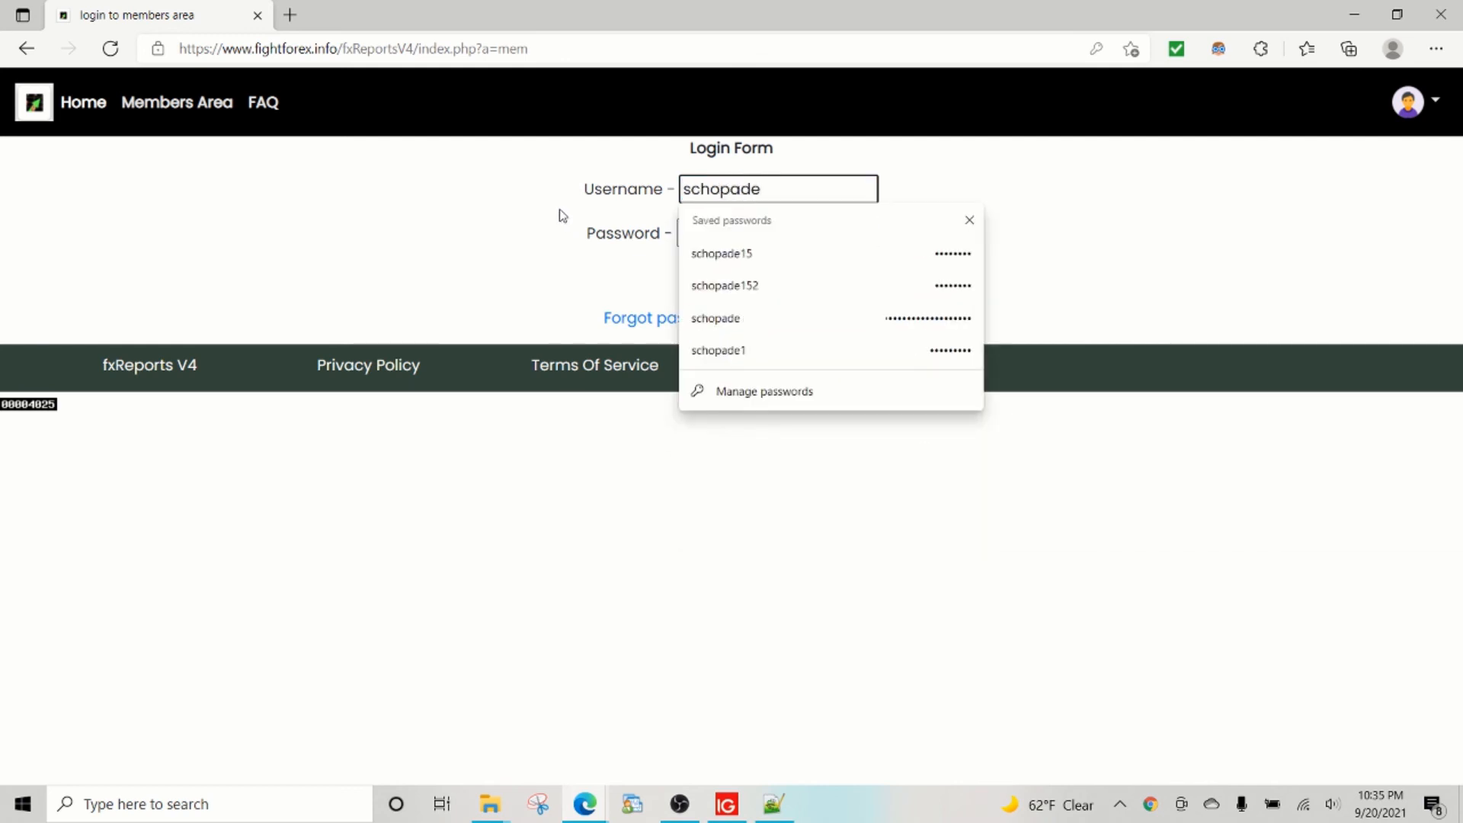
{"action": "key", "text": "Down"}
{"action": "key", "text": "Down"}
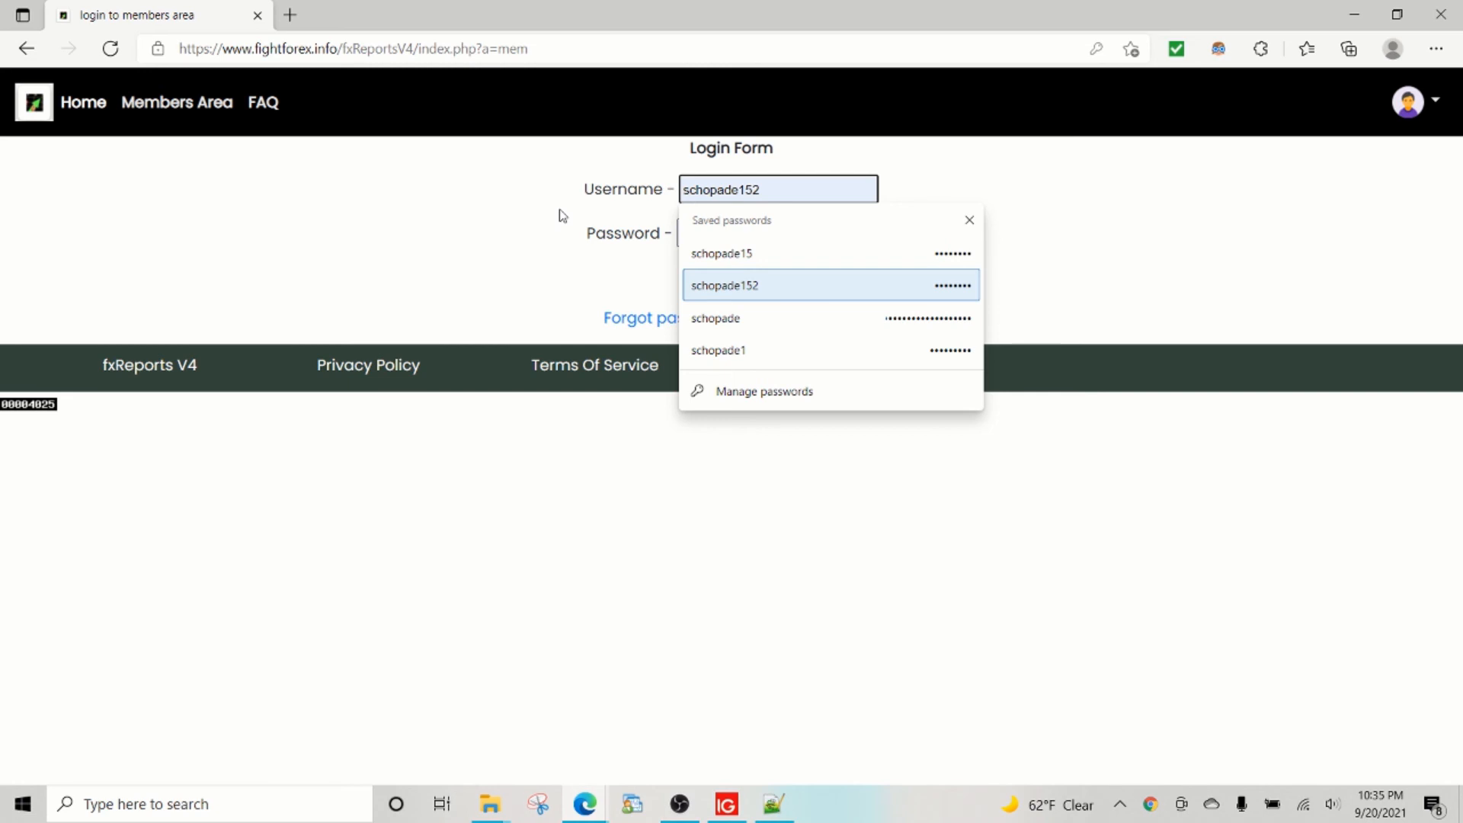
{"action": "key", "text": "BackSpace"}
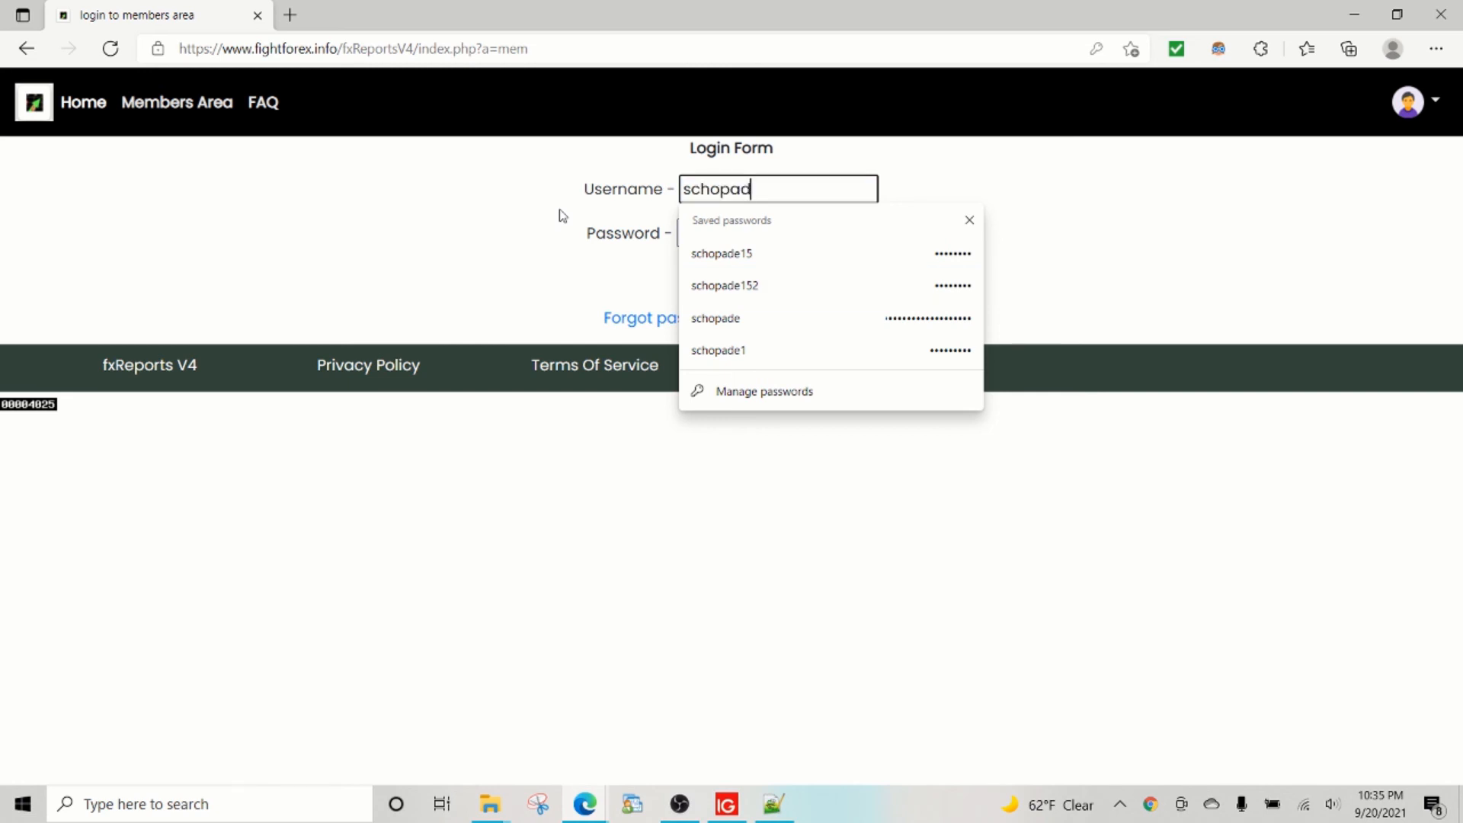
{"action": "type", "text": "1"}
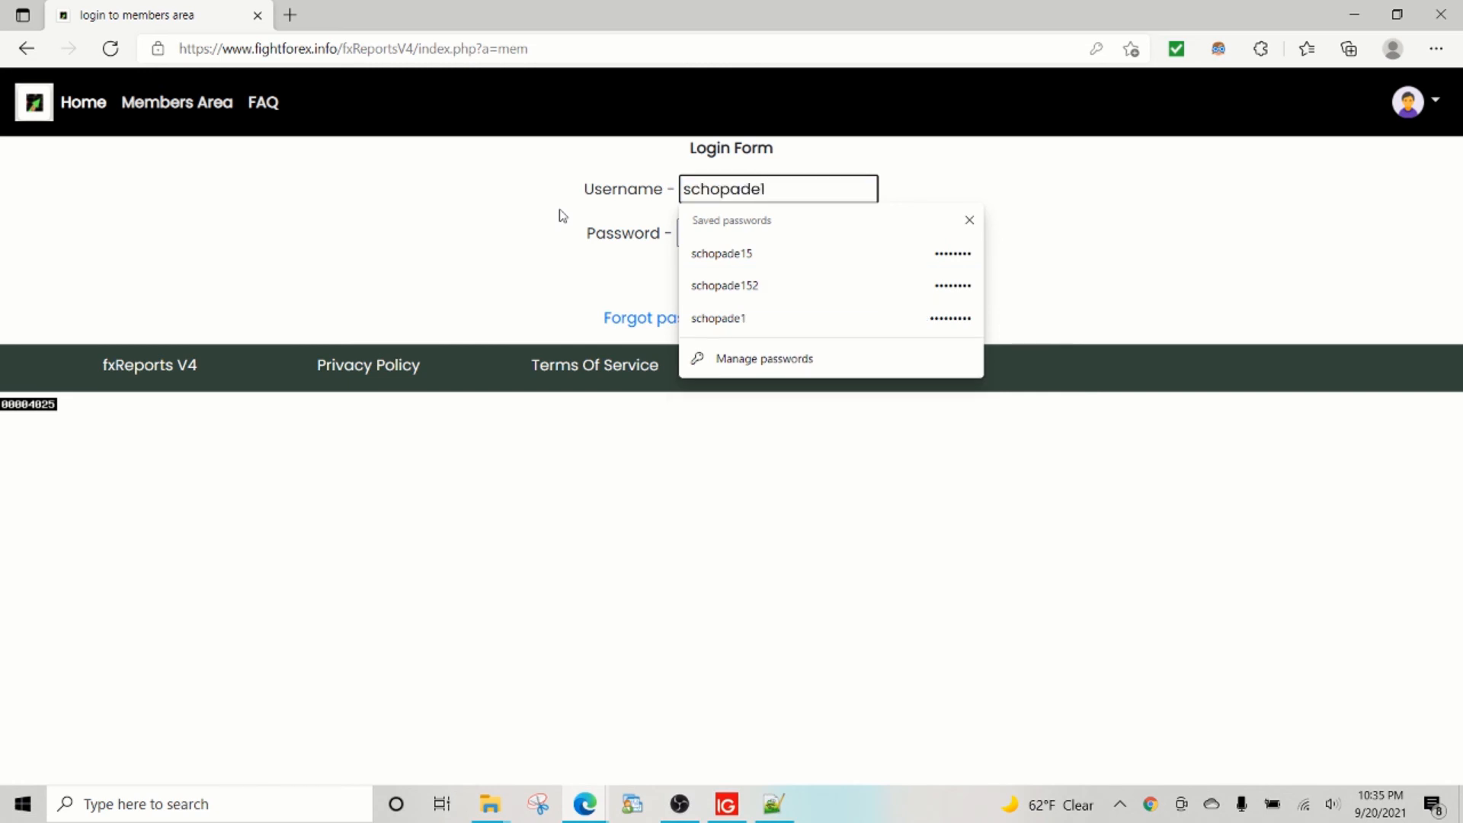
{"action": "type", "text": "53"}
{"action": "key", "text": "Tab"}
{"action": "type", "text": "s"}
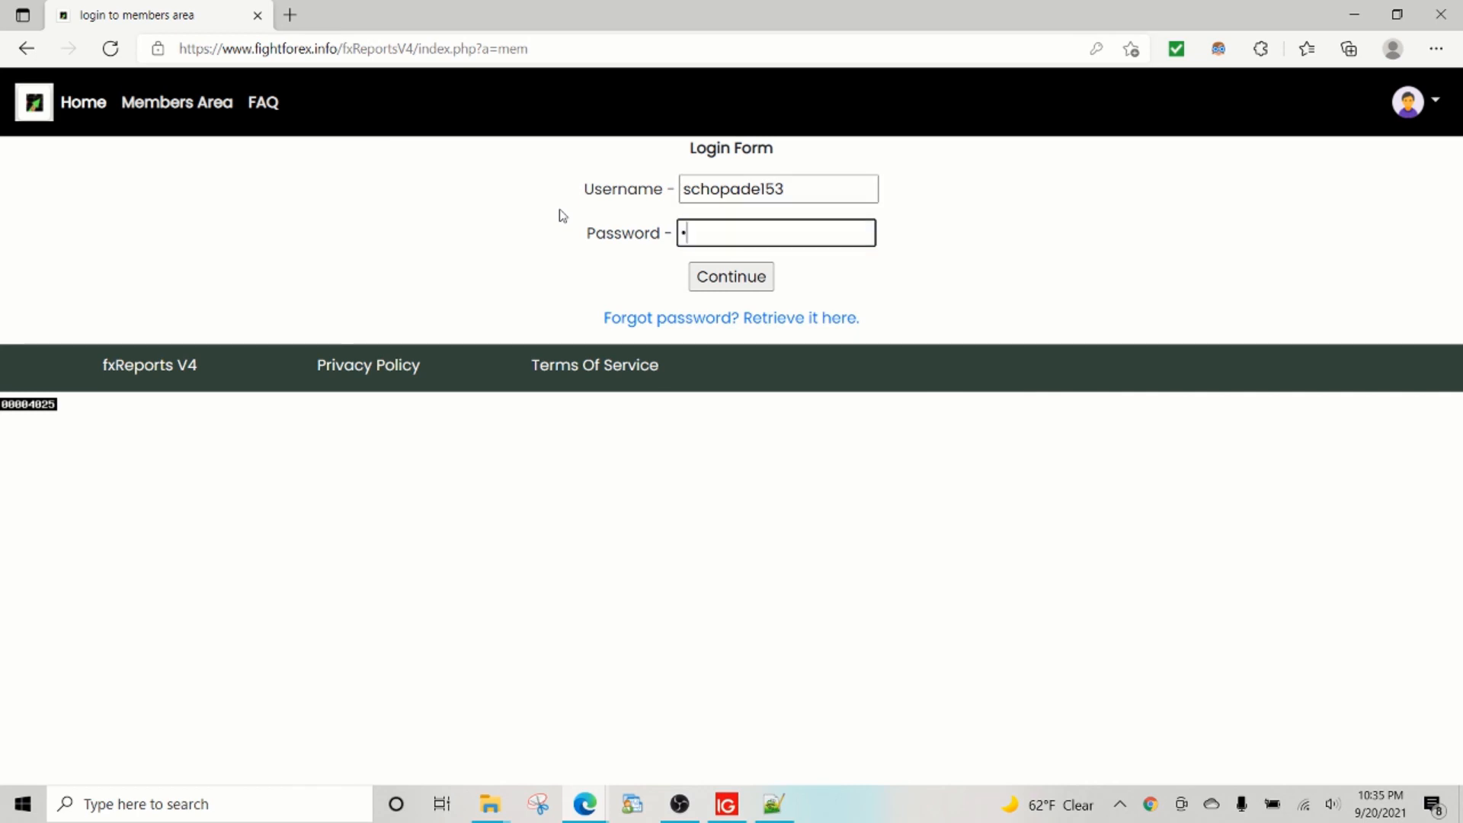
{"action": "key", "text": "Return"}
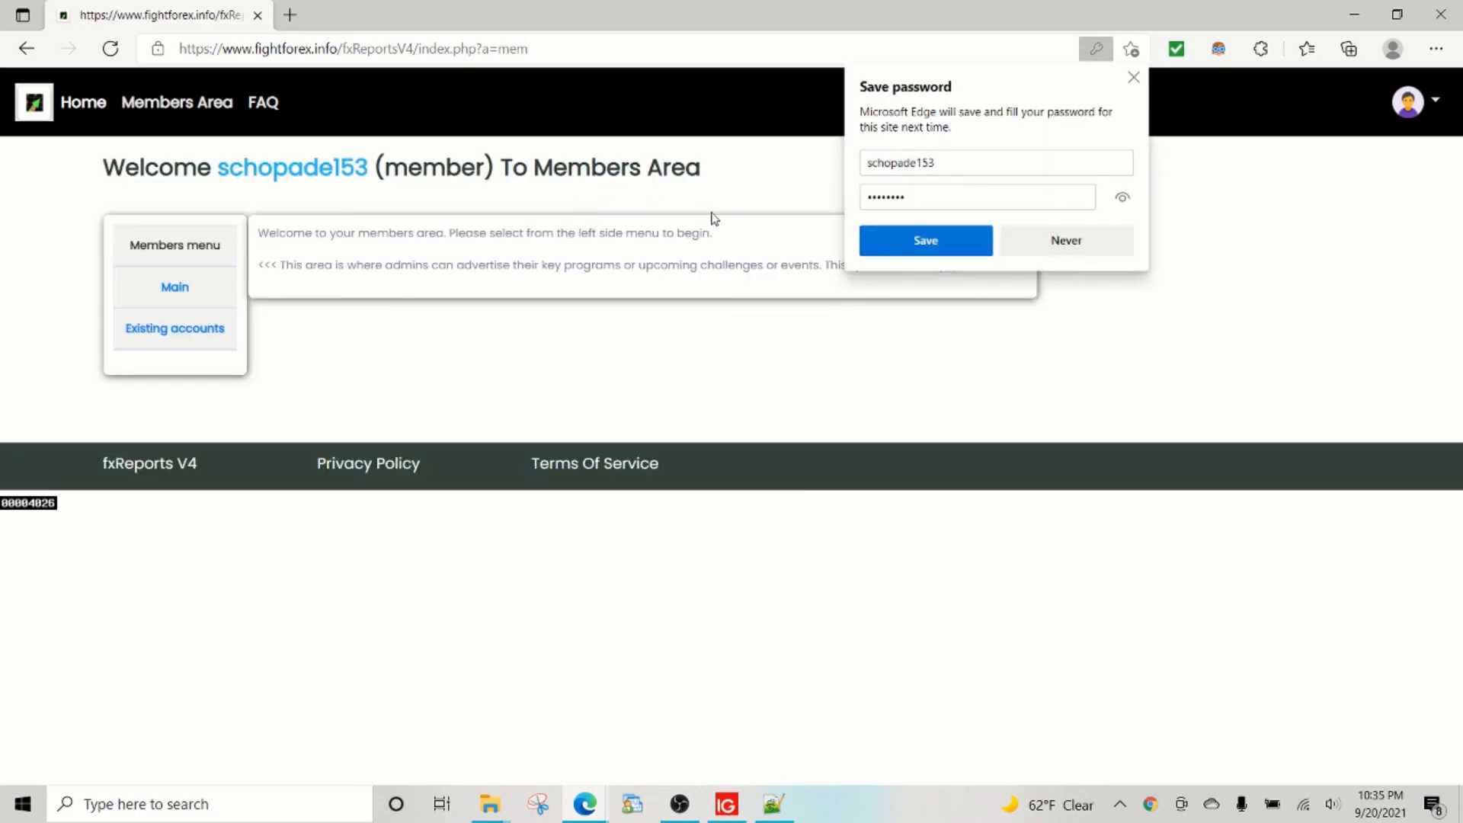
Save the login password in Edge, then open the IG US demo account's report in a new tab.
{"action": "left_click", "coordinate": [940, 240]}
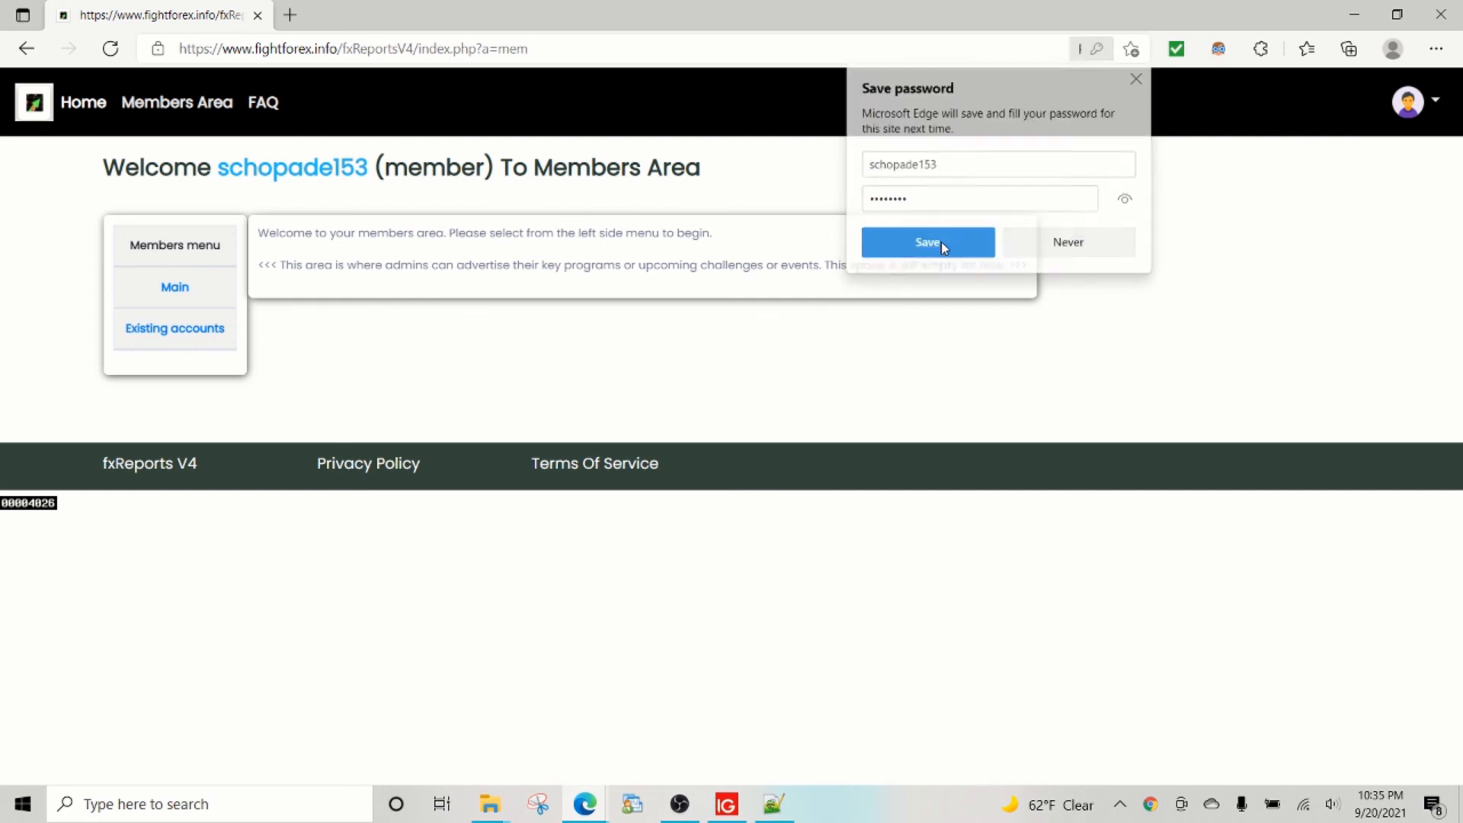
{"action": "left_click", "coordinate": [181, 339]}
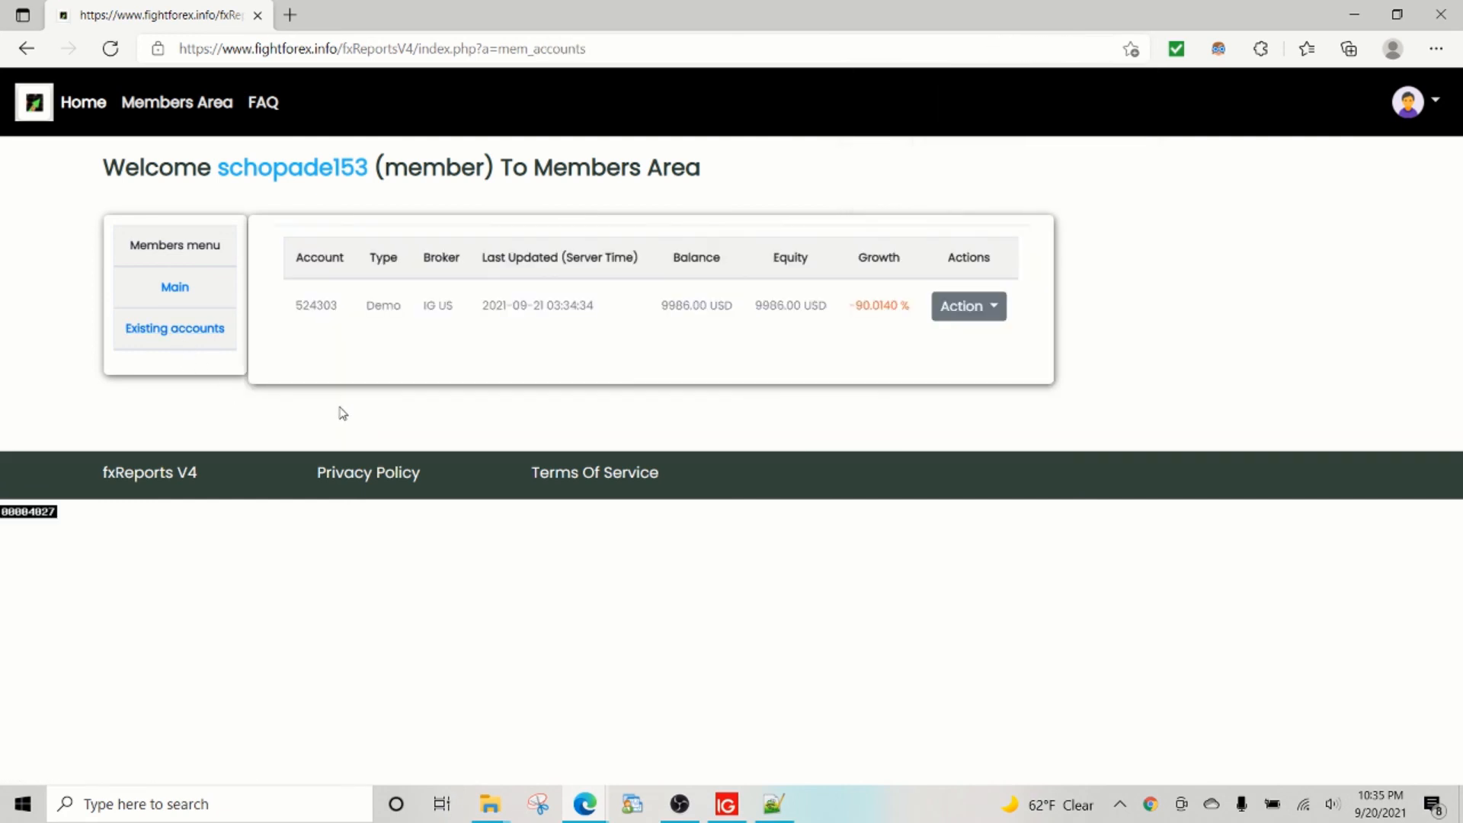
{"action": "left_click_drag", "start_coordinate": [296, 304], "coordinate": [352, 310]}
{"action": "left_click", "coordinate": [879, 307]}
{"action": "triple_click", "coordinate": [854, 308]}
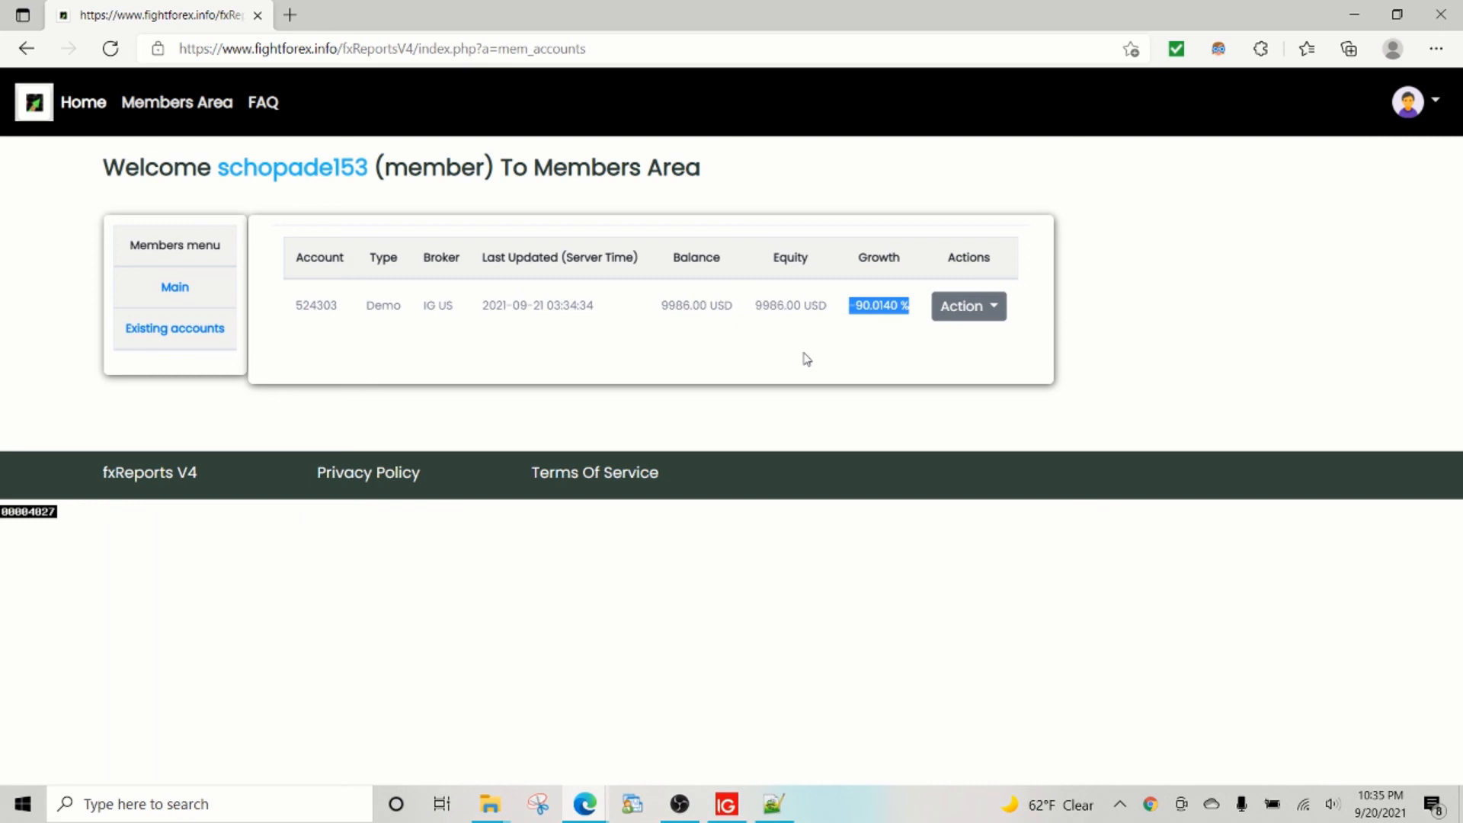
{"action": "left_click", "coordinate": [963, 312]}
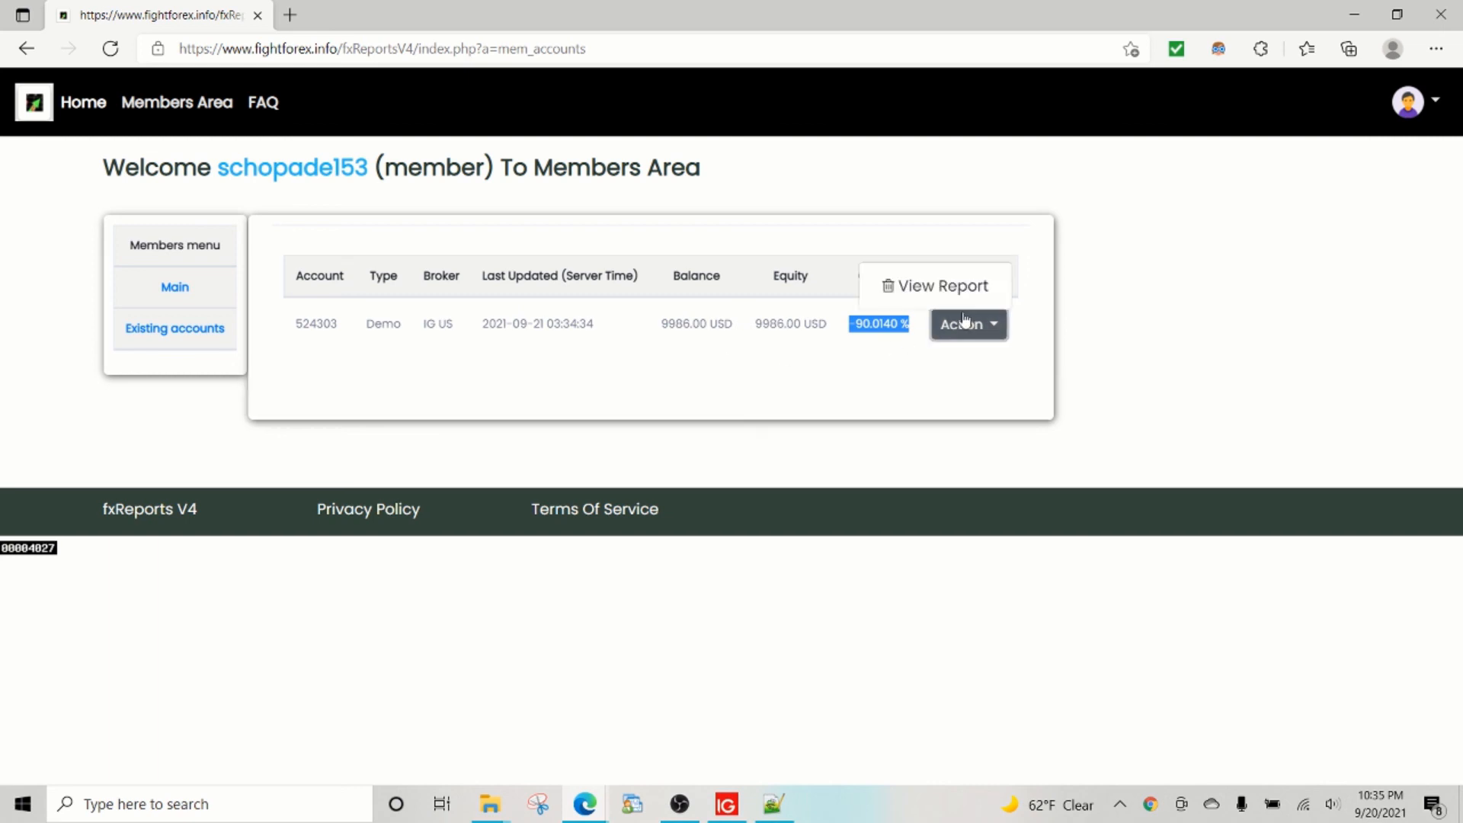
{"action": "left_click", "coordinate": [951, 287]}
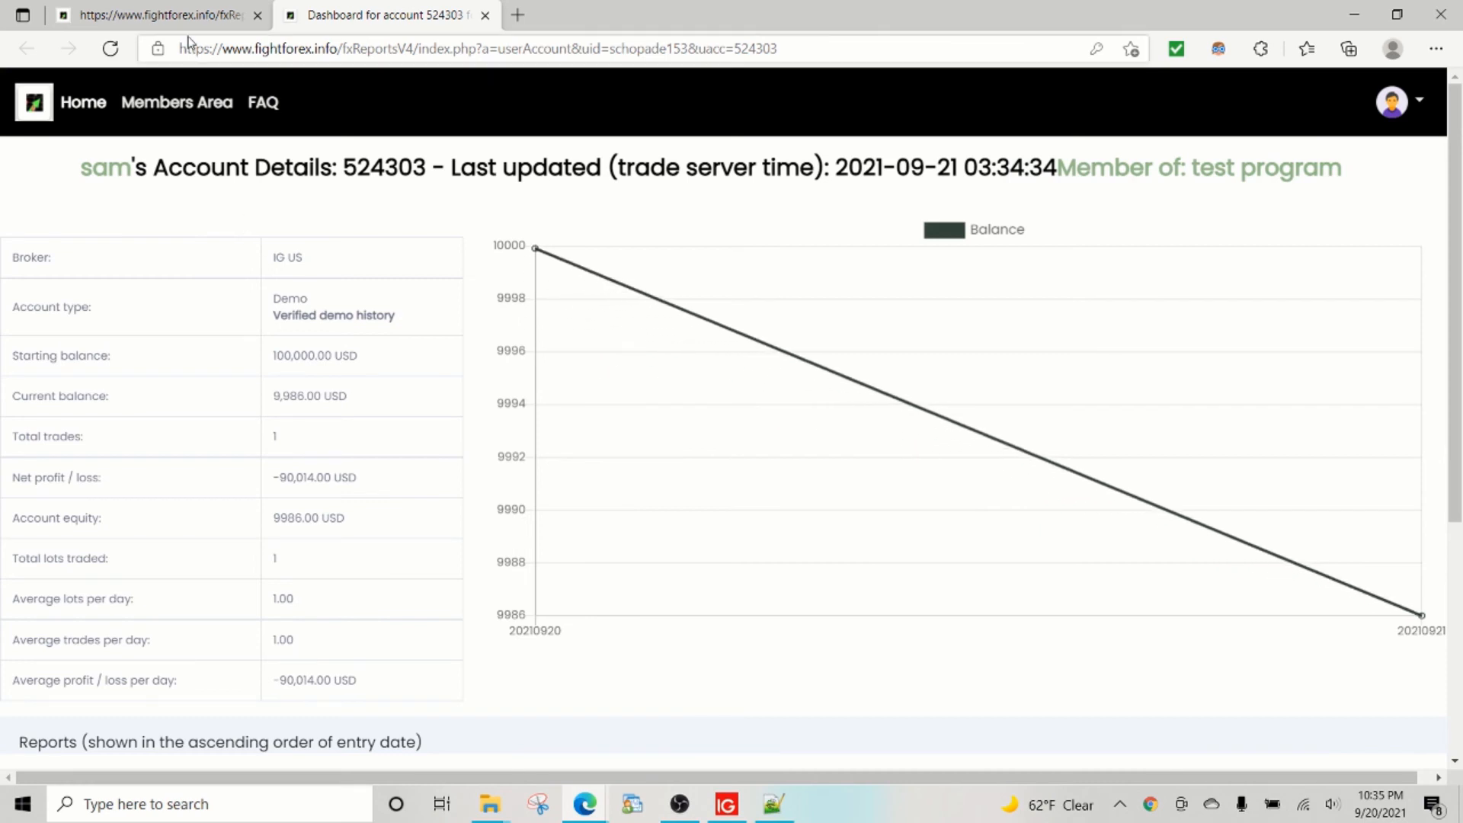
Review the dashboard's Trades history with the AUDUSD buy closed at −14, then close that tab.
{"action": "left_click", "coordinate": [152, 15]}
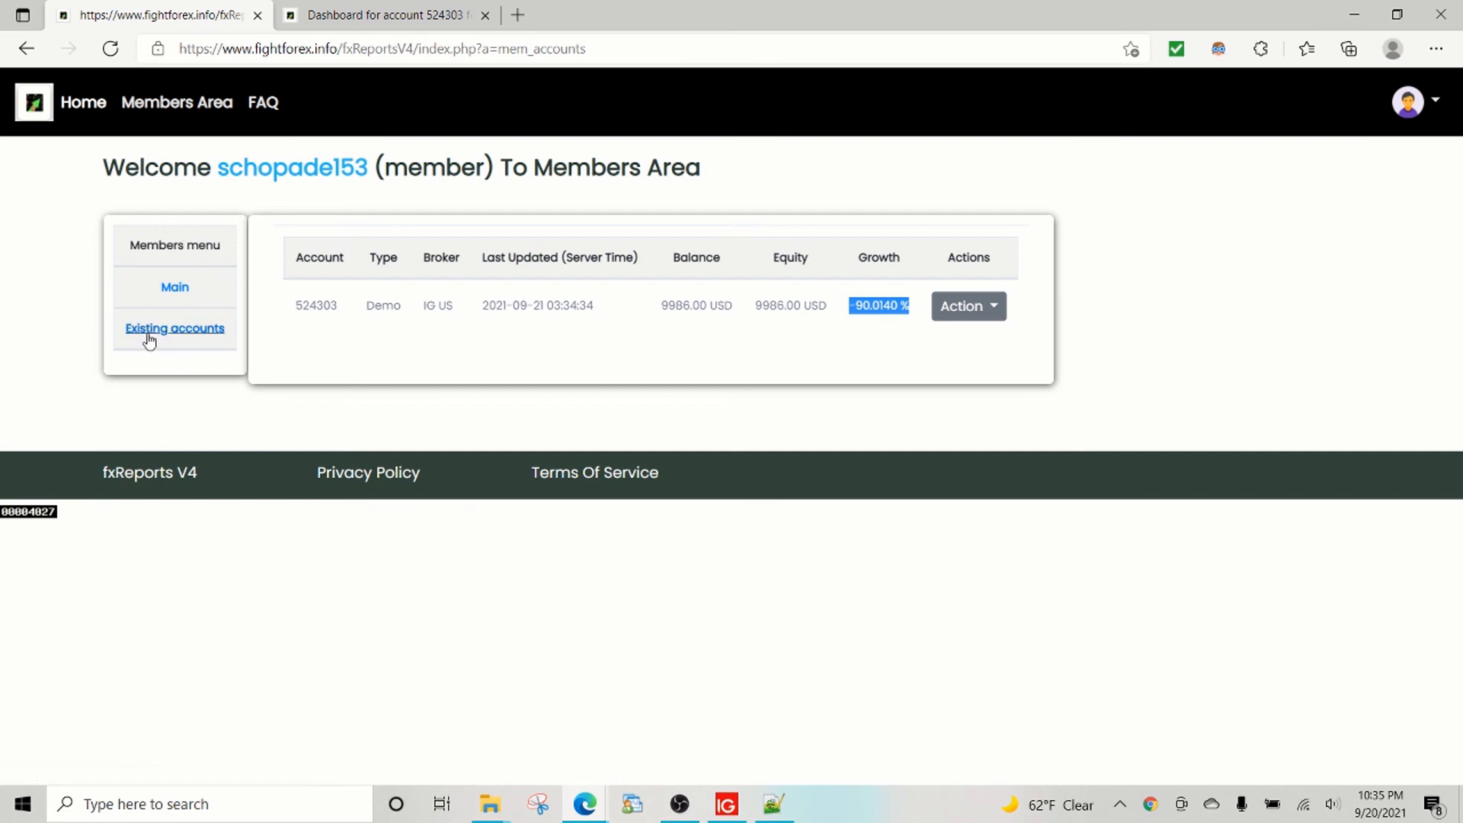
{"action": "left_click", "coordinate": [355, 25]}
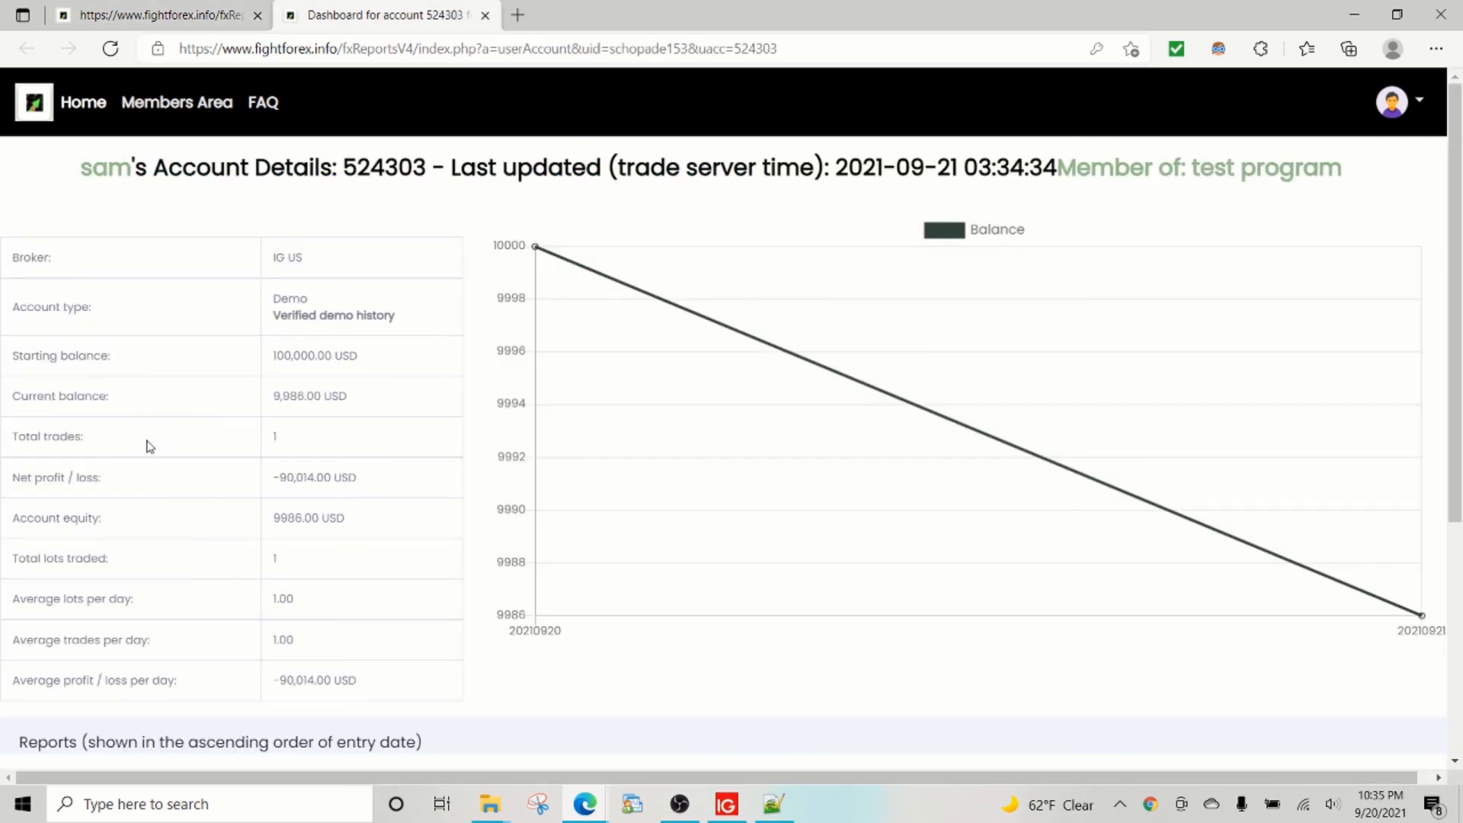
{"action": "scroll", "coordinate": [259, 434], "scroll_direction": "down", "scroll_amount": 5}
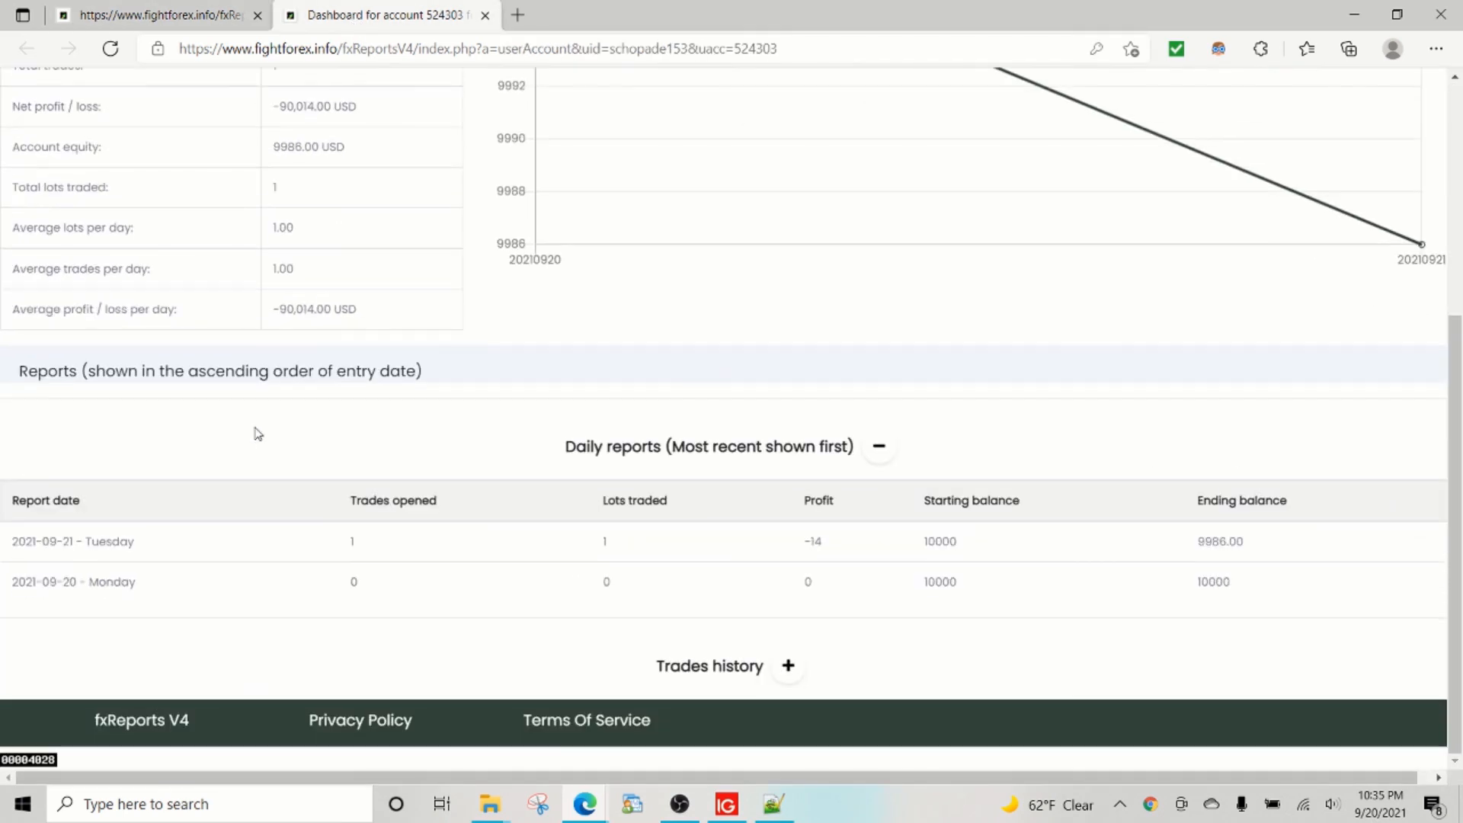
{"action": "left_click", "coordinate": [793, 668]}
{"action": "scroll", "coordinate": [472, 427], "scroll_direction": "down", "scroll_amount": 2}
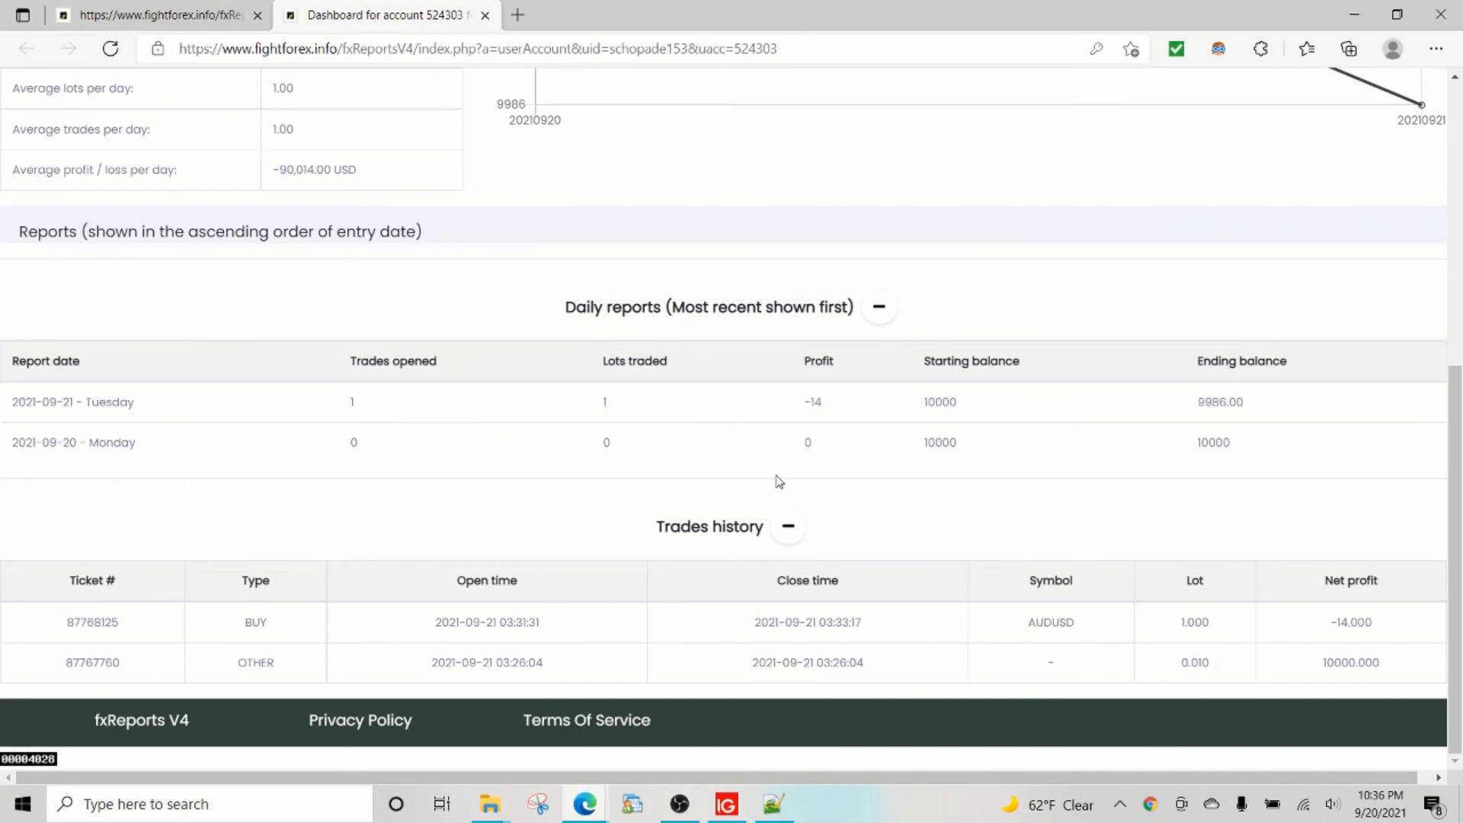
{"action": "scroll", "coordinate": [778, 480], "scroll_direction": "up", "scroll_amount": 7}
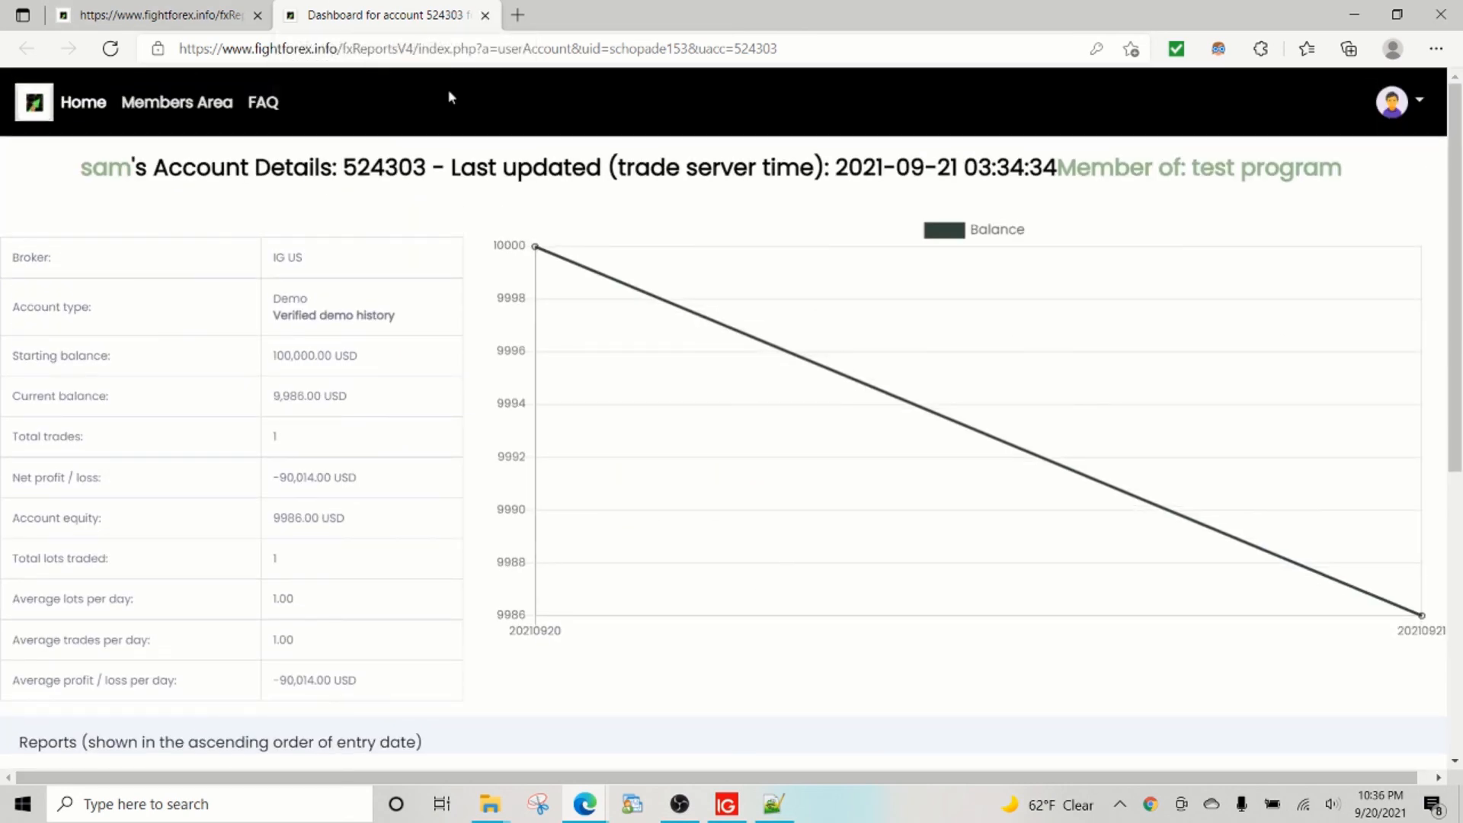
{"action": "left_click", "coordinate": [485, 15]}
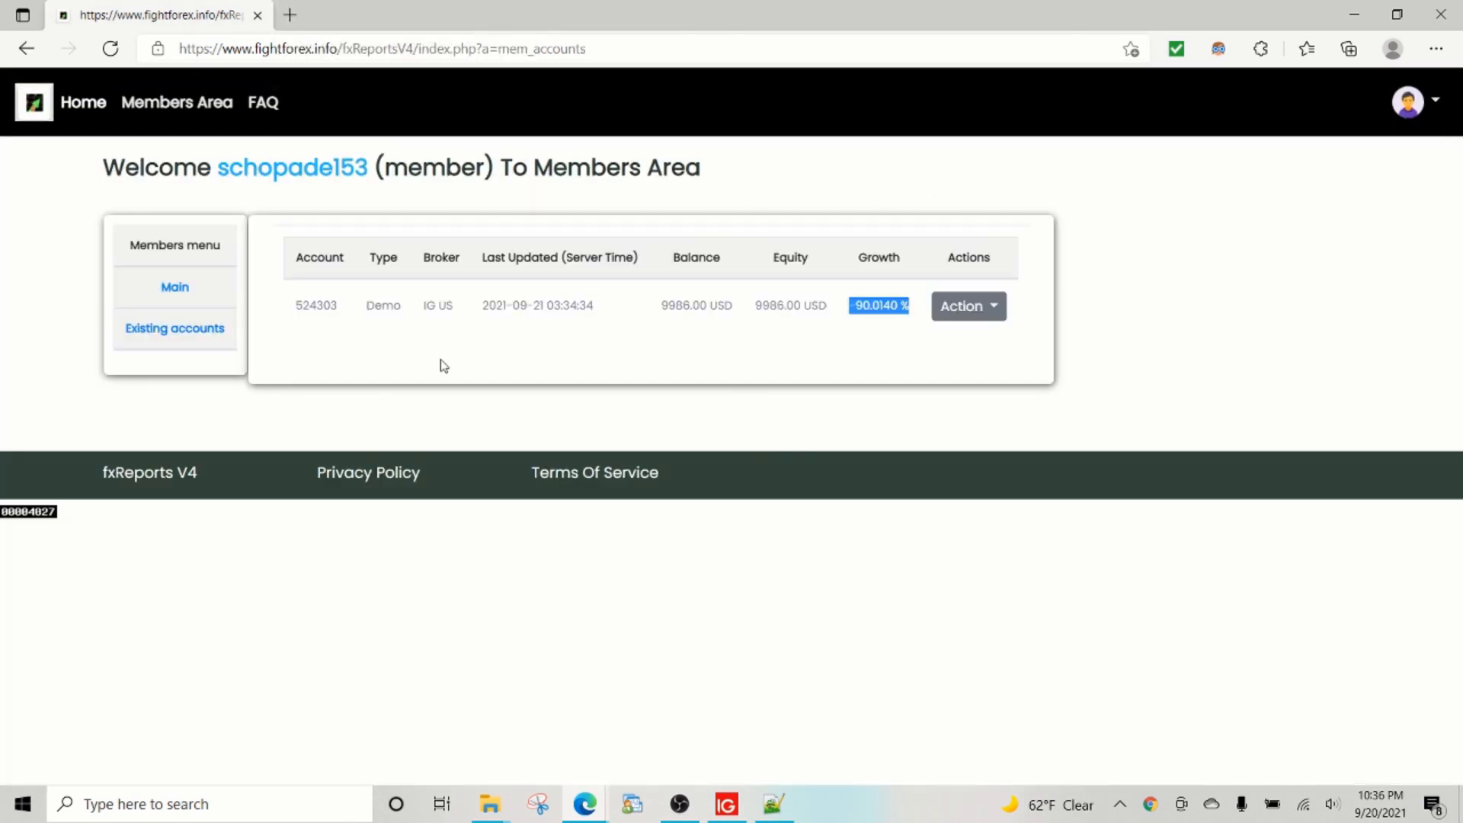
Check the IG MT4 demo terminal shows 9,986 USD and no open trades, then return to Edge.
{"action": "left_click", "coordinate": [1440, 14]}
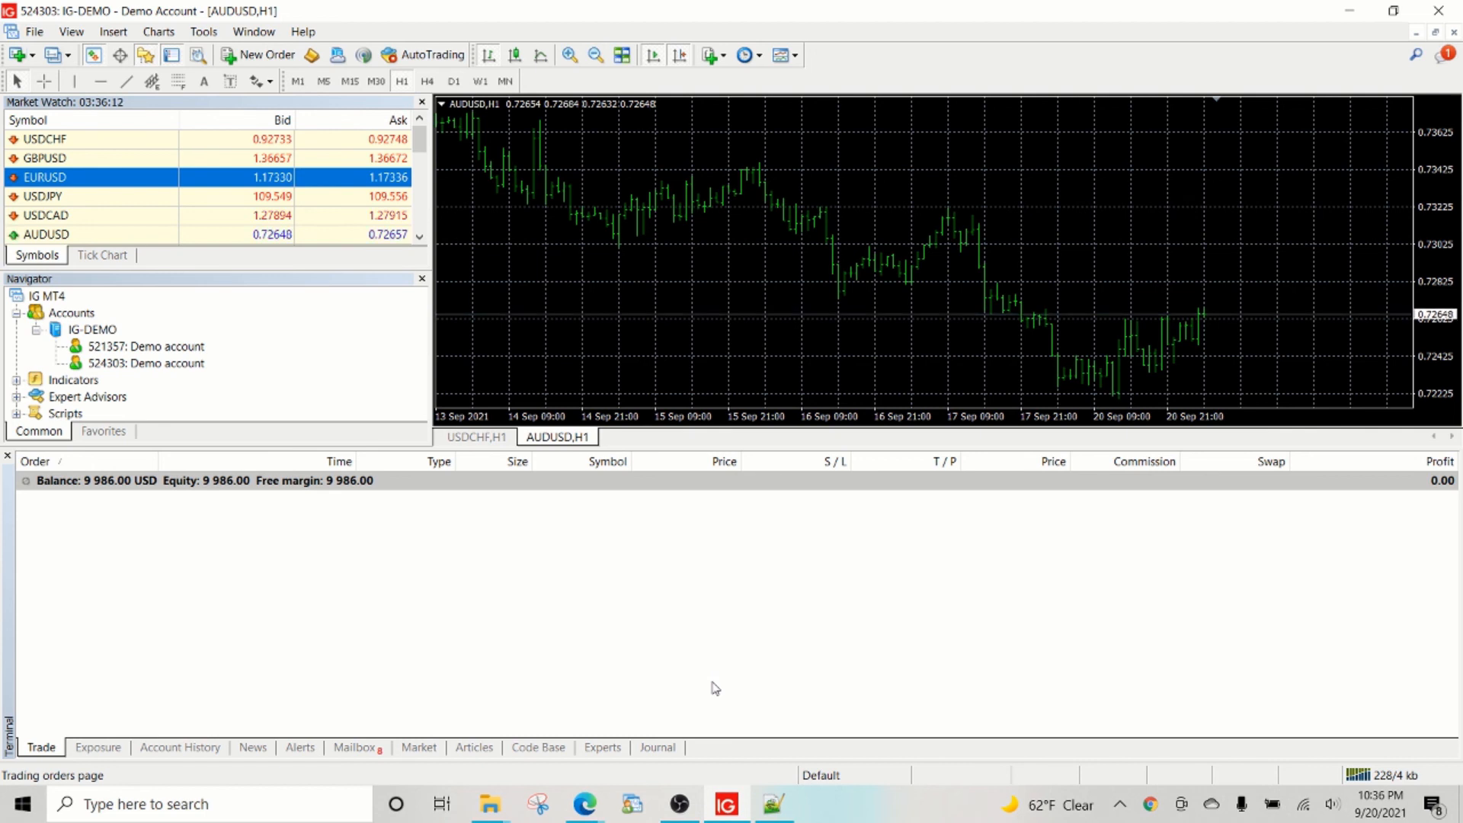
{"action": "left_click", "coordinate": [42, 27]}
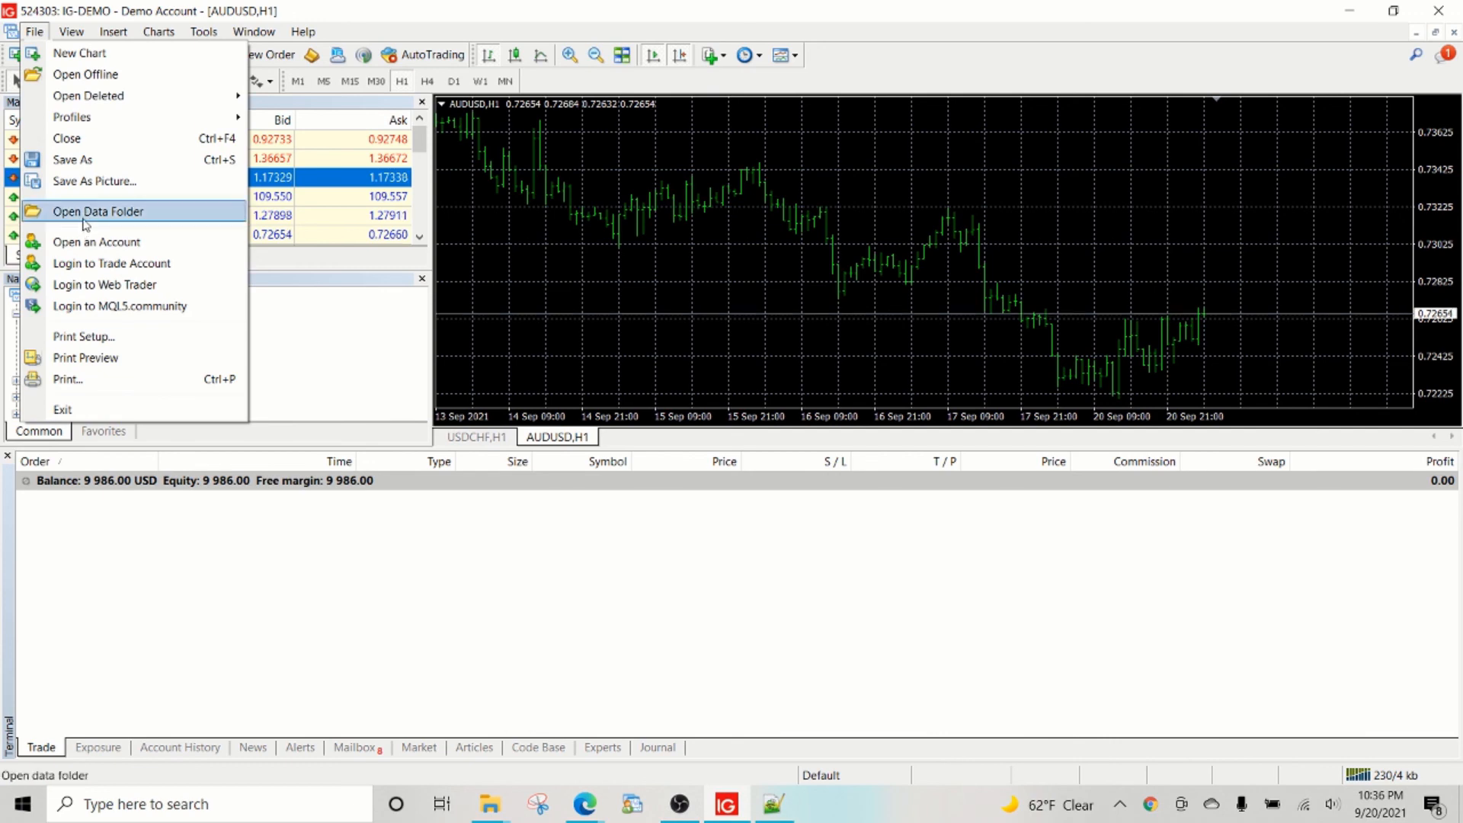
{"action": "left_click", "coordinate": [583, 561]}
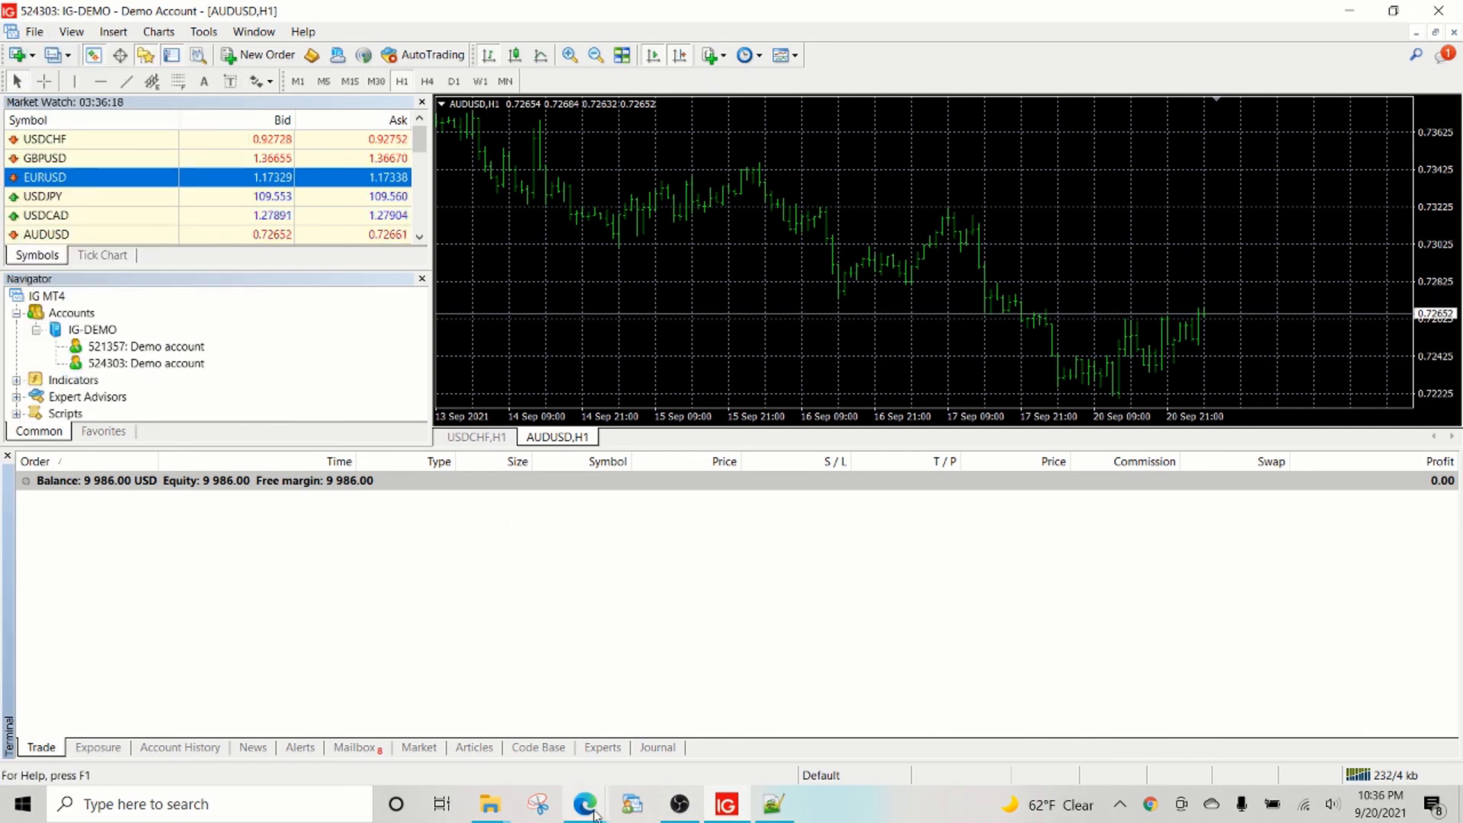
{"action": "mouse_move", "coordinate": [593, 809]}
{"action": "left_click", "coordinate": [480, 724]}
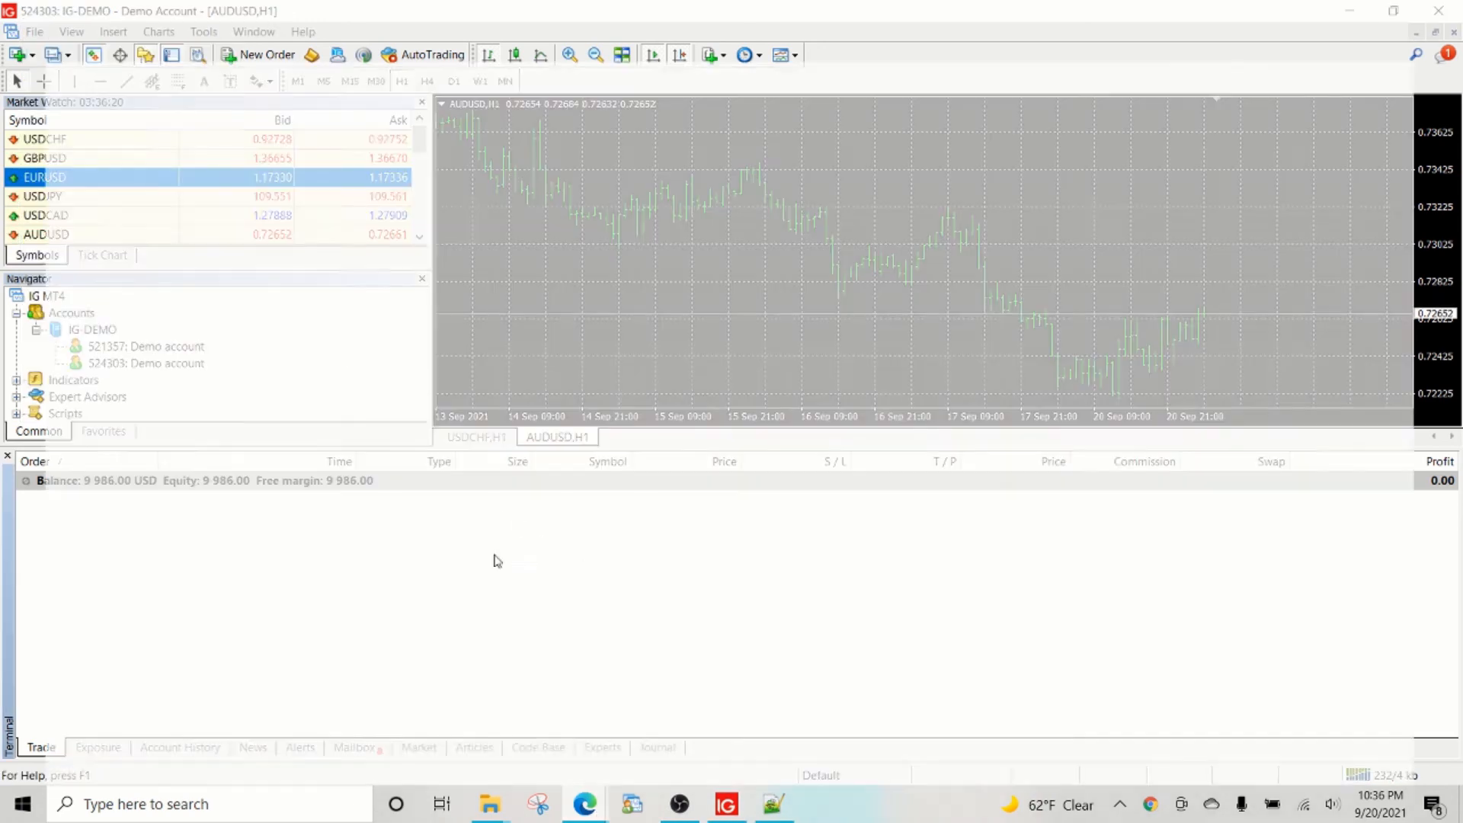
{"action": "scroll", "coordinate": [473, 487], "scroll_direction": "down", "scroll_amount": 10}
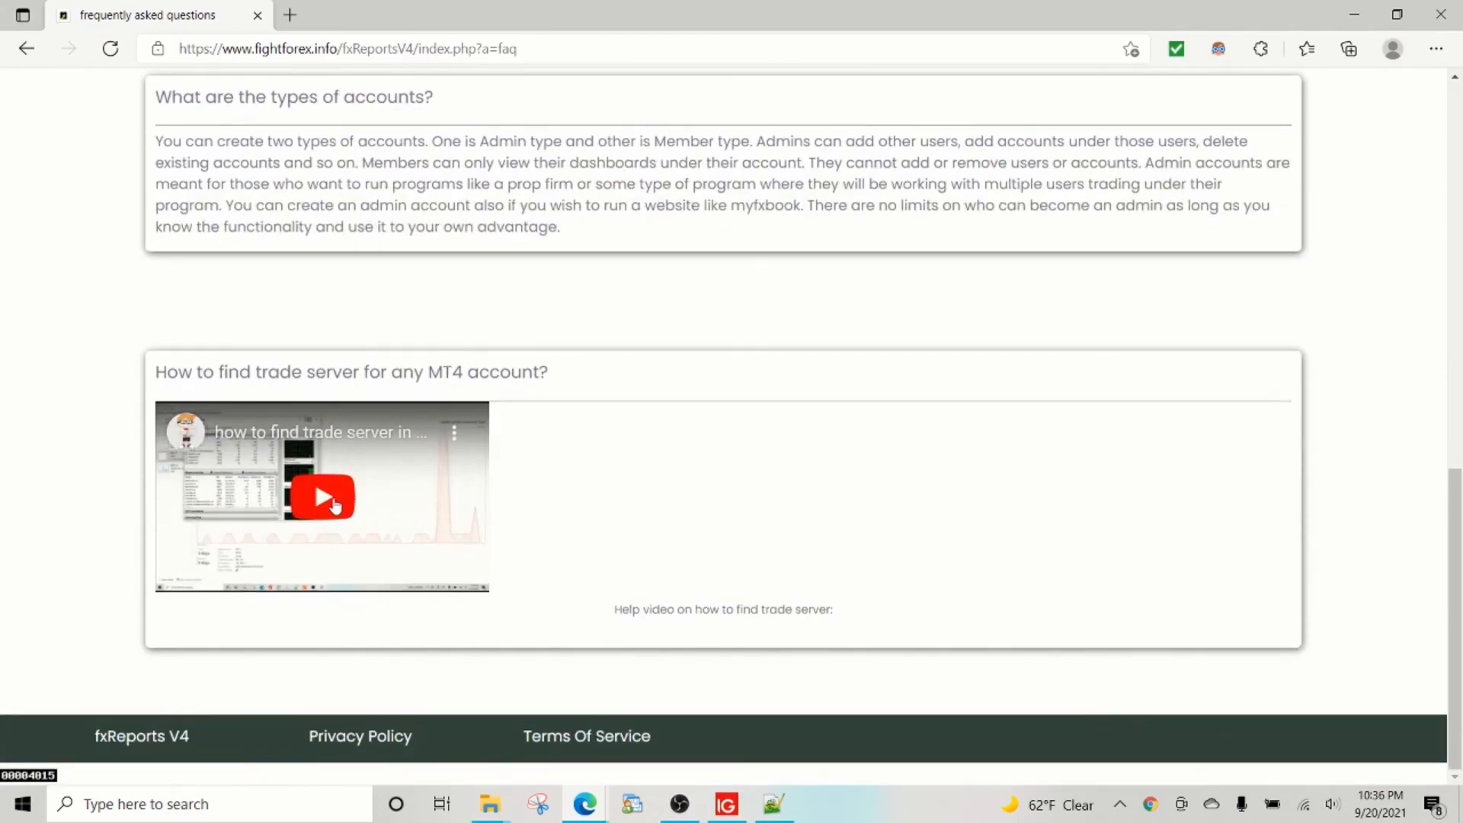
{"action": "scroll", "coordinate": [605, 523], "scroll_direction": "up", "scroll_amount": 10}
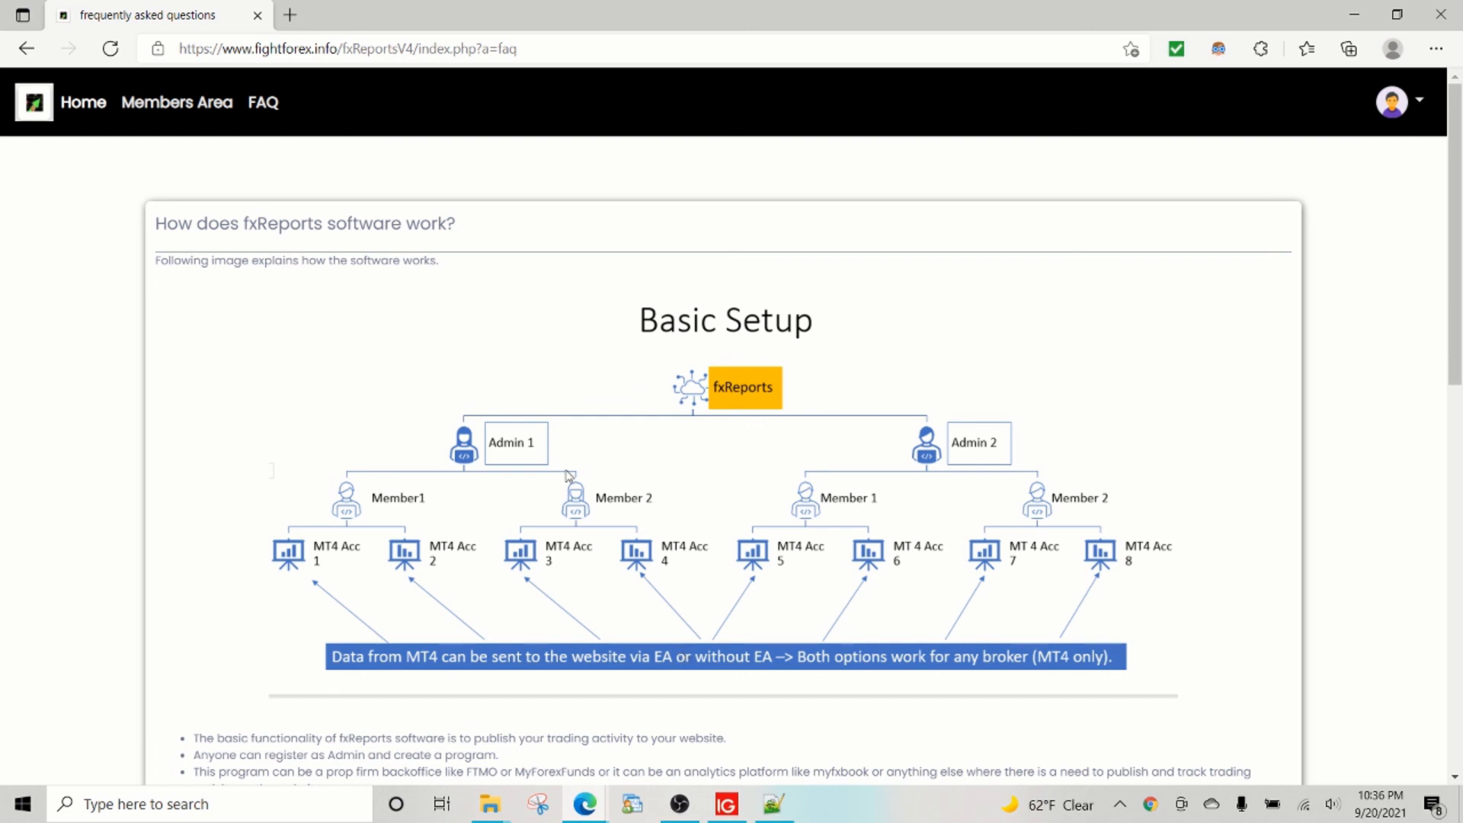
{"action": "left_click_drag", "start_coordinate": [269, 49], "coordinate": [356, 50]}
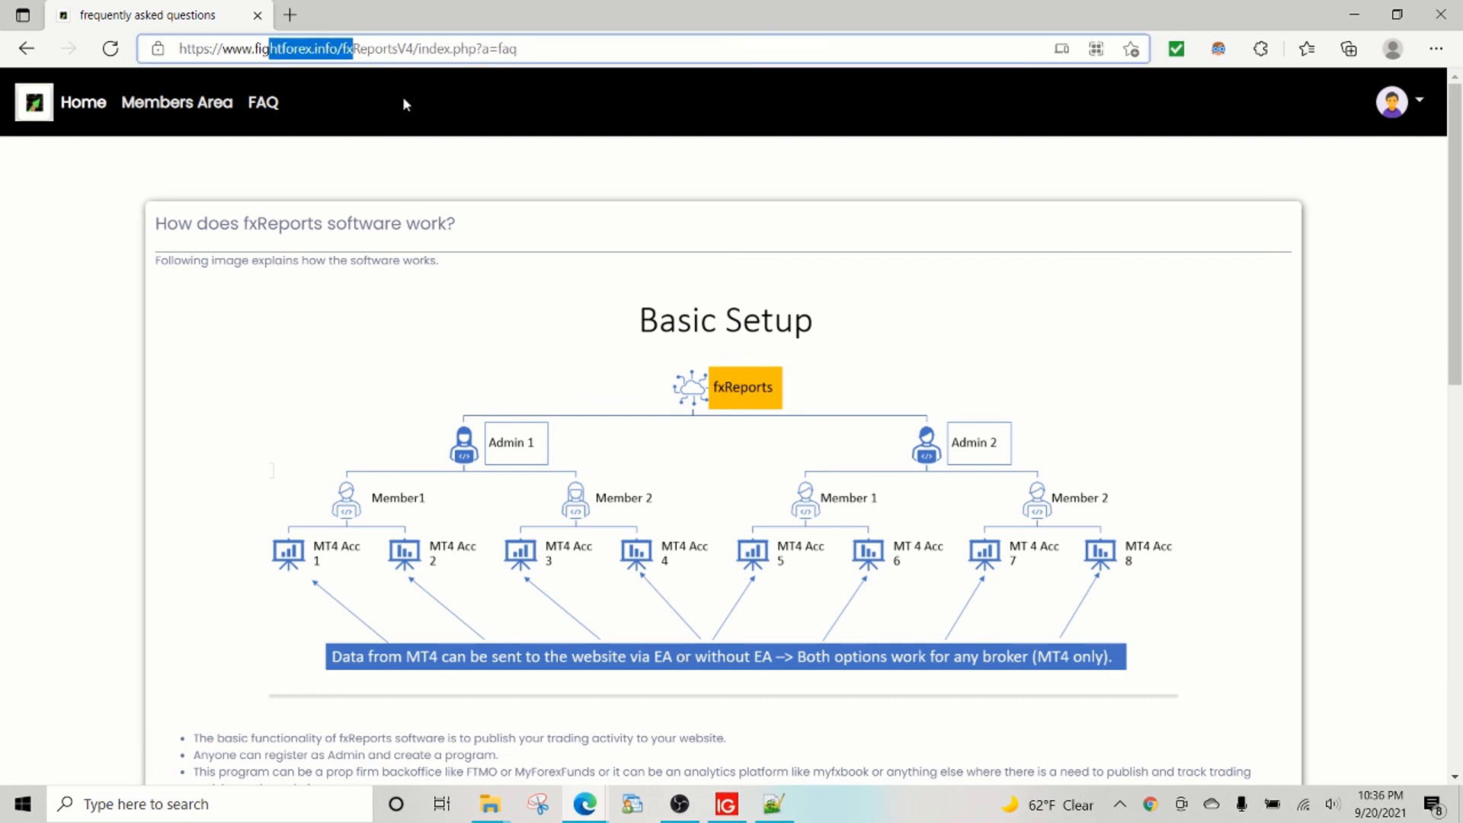